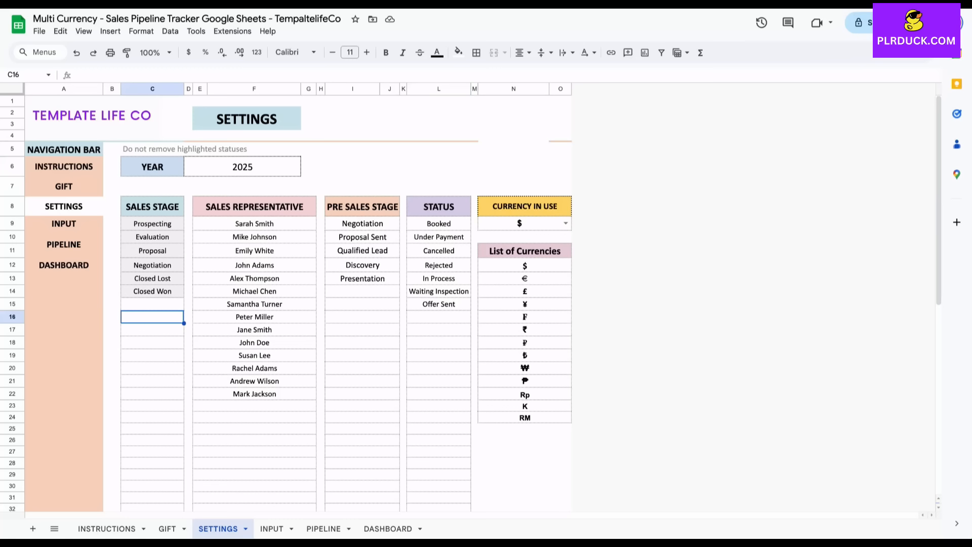
Inspect the SETTINGS header cells, then switch to the INPUT sheet of sample deals.
left_click(254, 206)
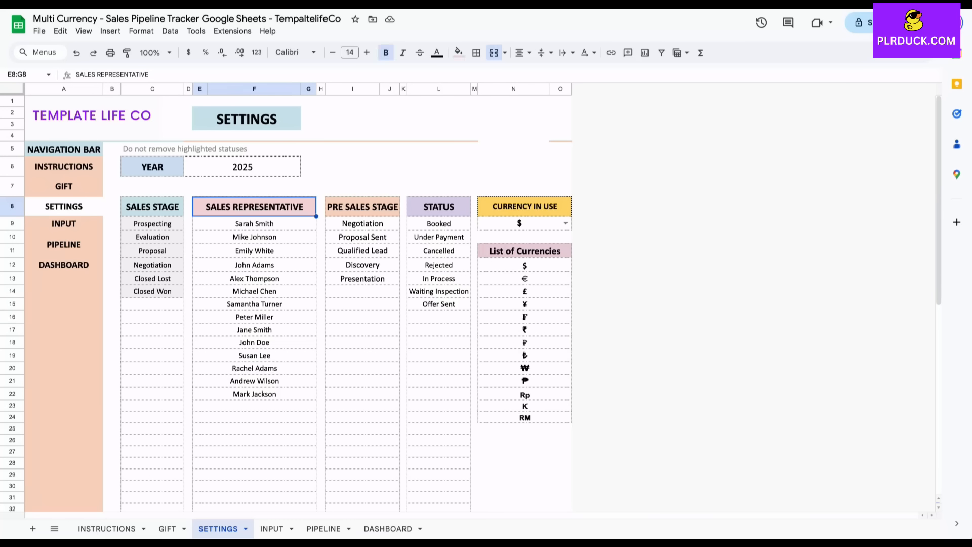
left_click(362, 304)
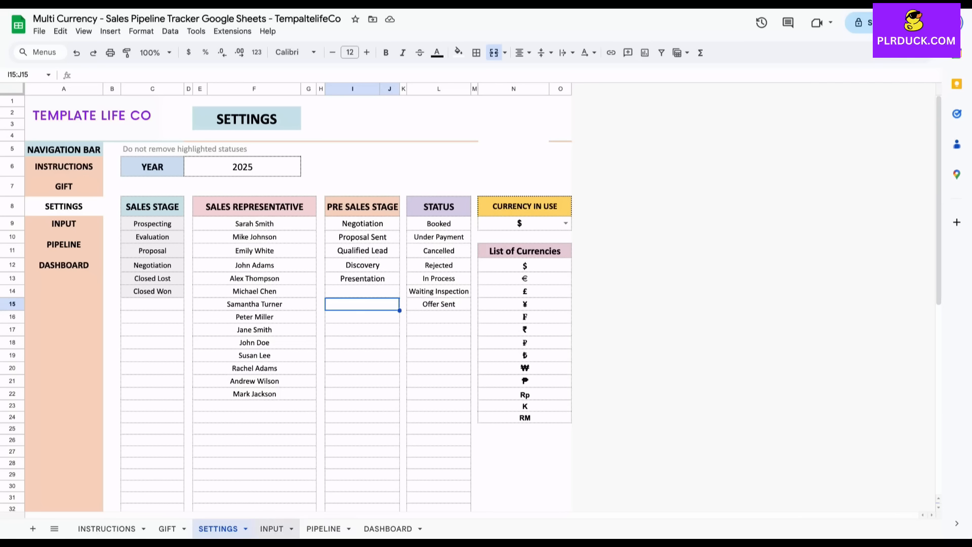
left_click(272, 529)
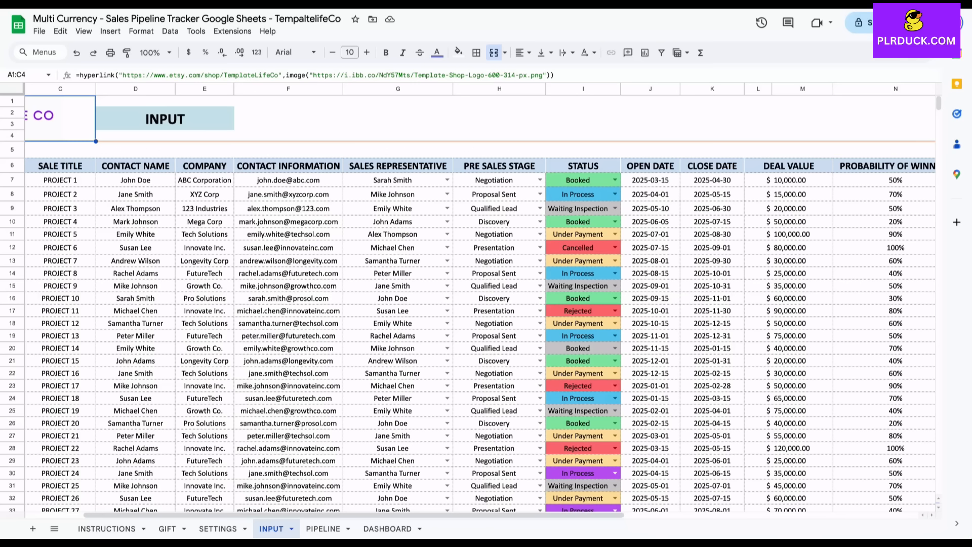
Scroll the INPUT deal table right to SALES STAGE and back, then switch to DASHBOARD.
scroll(480, 334, "right", 5)
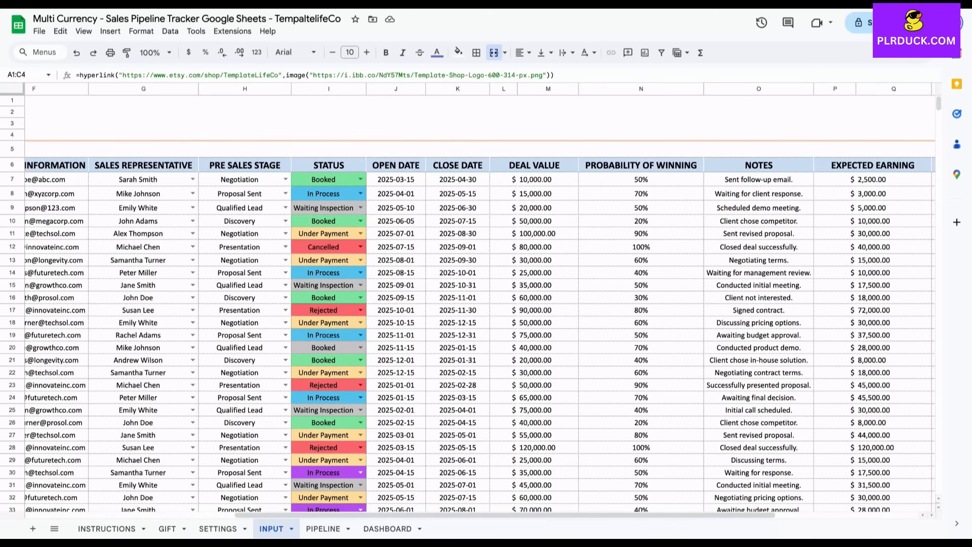
scroll(480, 334, "right", 3)
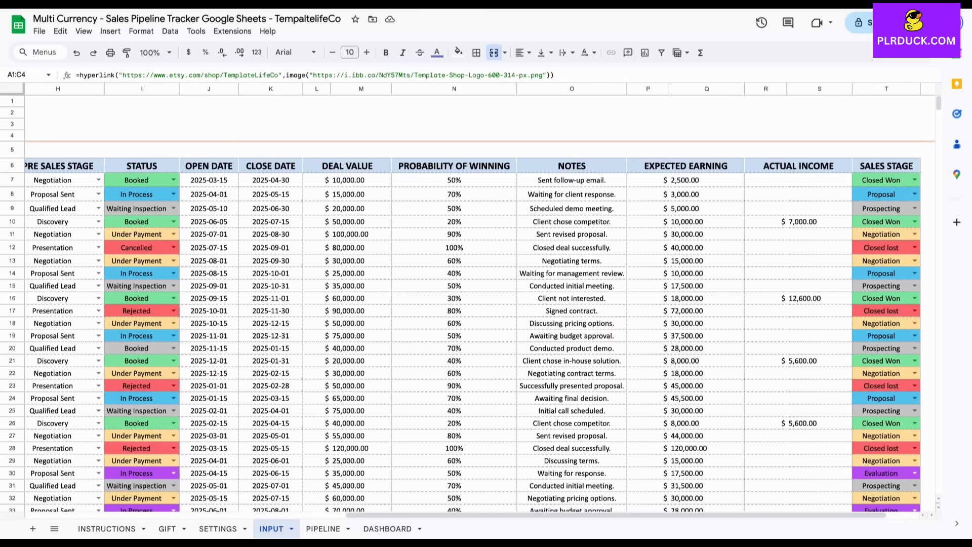
scroll(480, 334, "right", 1)
scroll(480, 334, "left", 8)
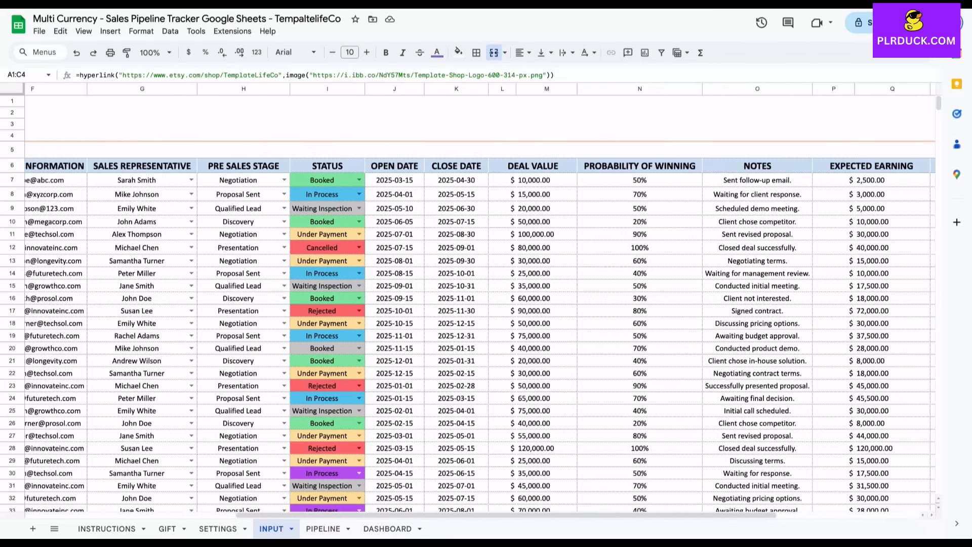
scroll(480, 335, "left", 2)
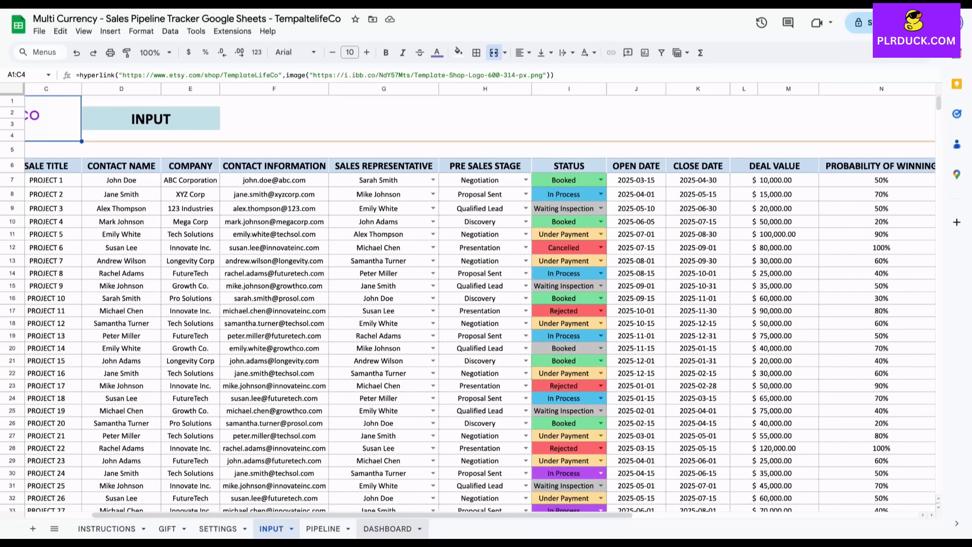
left_click(387, 528)
Scroll through the DASHBOARD's KPI boxes, sales funnel and won-vs-lost charts.
scroll(486, 299, "down", 3)
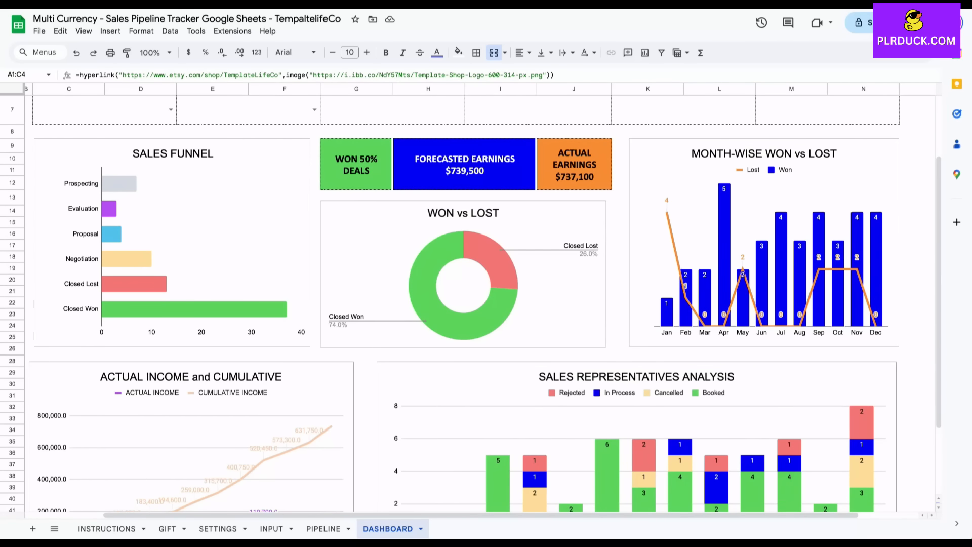
scroll(486, 299, "up", 1)
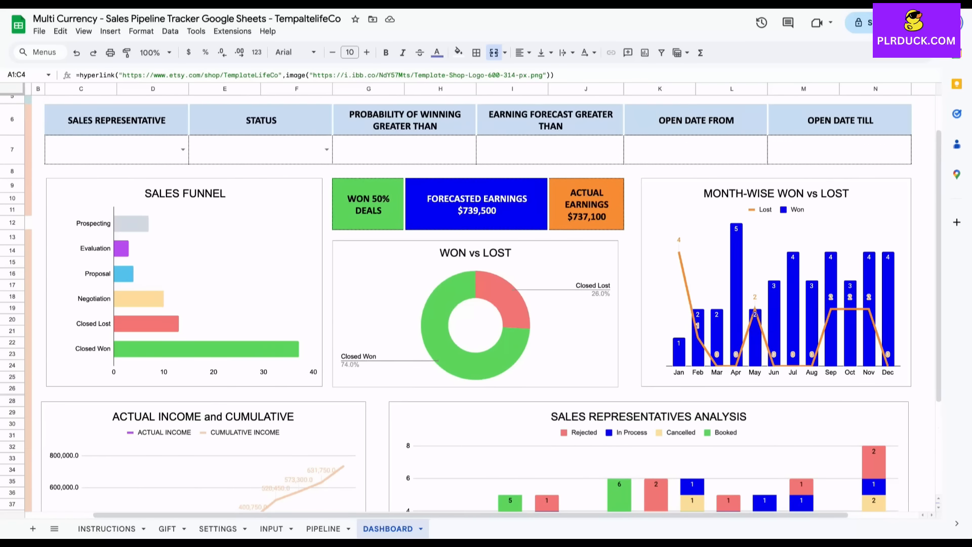
scroll(486, 298, "down", 2)
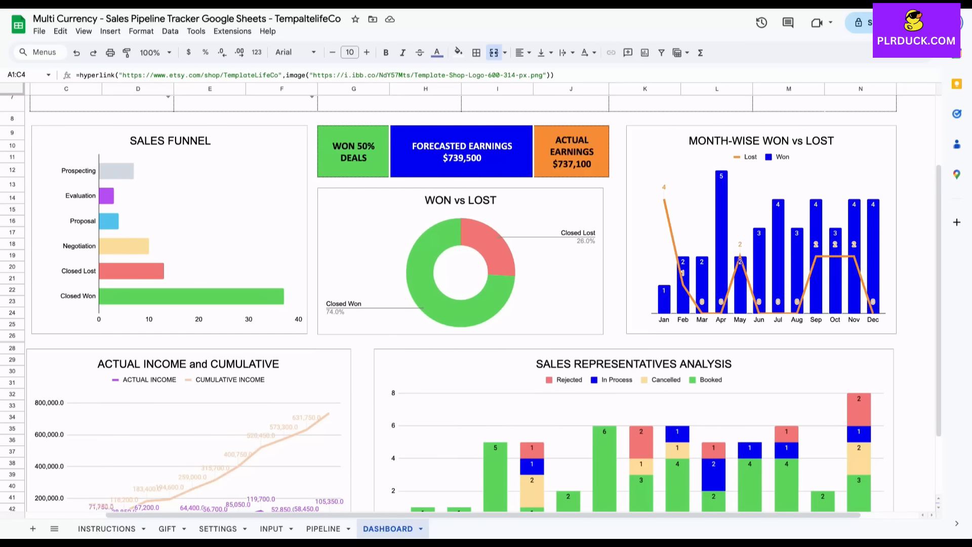
scroll(486, 298, "down", 2)
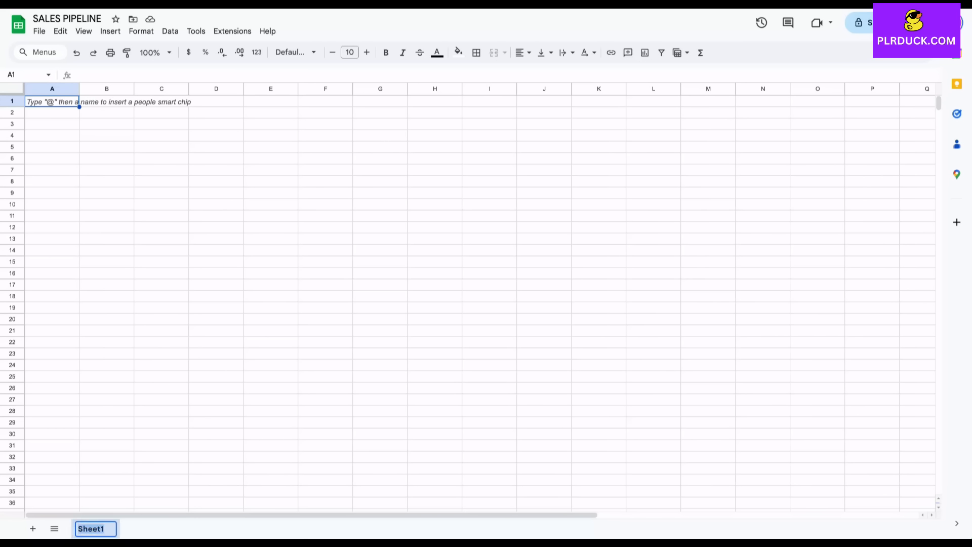
Rename Sheet1 to SETTINGS.
double_click(94, 528)
type("SETTINGS")
left_click(161, 319)
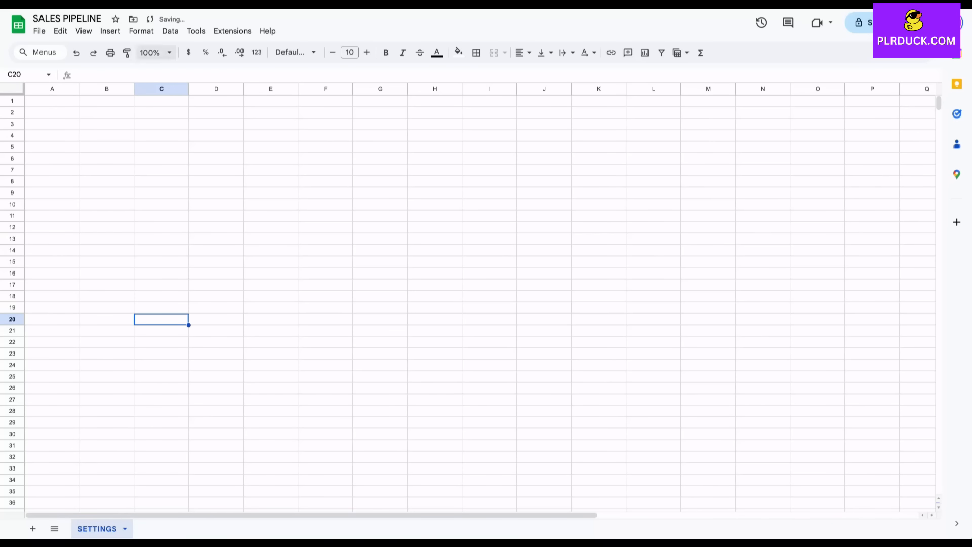
Merge C1:G2 and enter the title SETTINGS in it.
left_click_drag(161, 102, 380, 113)
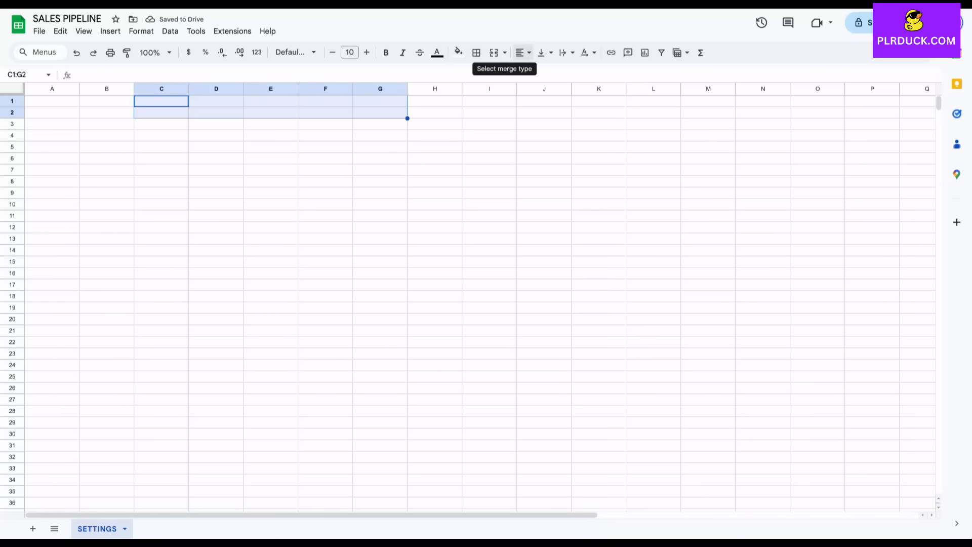
left_click(493, 53)
type("SETTINGS")
left_click(216, 147)
left_click(167, 109)
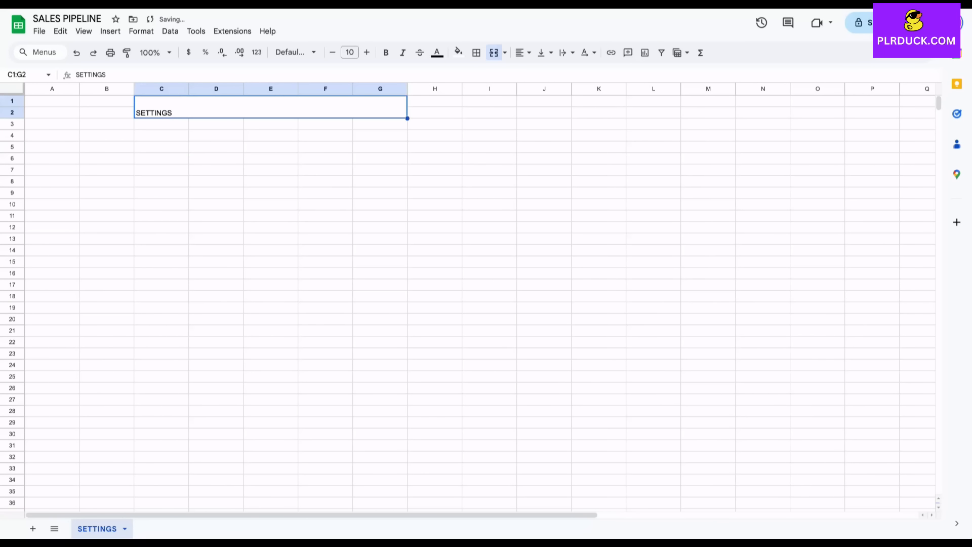
Format the SETTINGS title as 16 pt bold, light blue fill, centred.
left_click(366, 52)
left_click(367, 52)
left_click(367, 53)
left_click(367, 52)
left_click(366, 53)
left_click(366, 53)
left_click(385, 52)
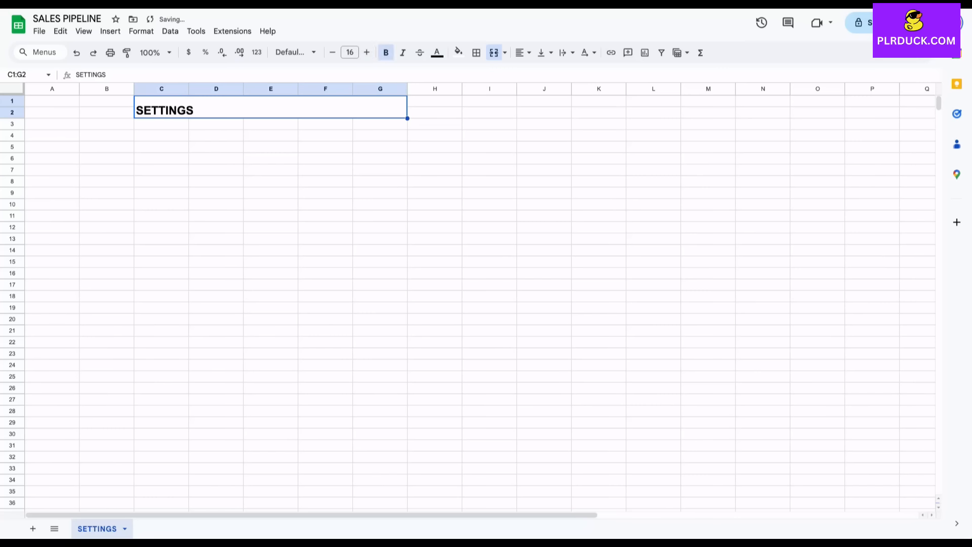
left_click(458, 52)
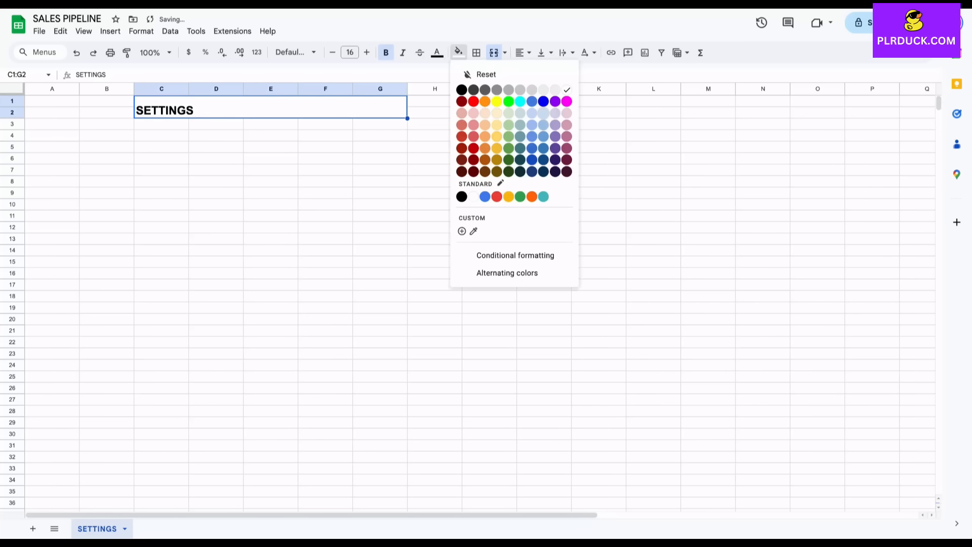
left_click(543, 113)
left_click(523, 53)
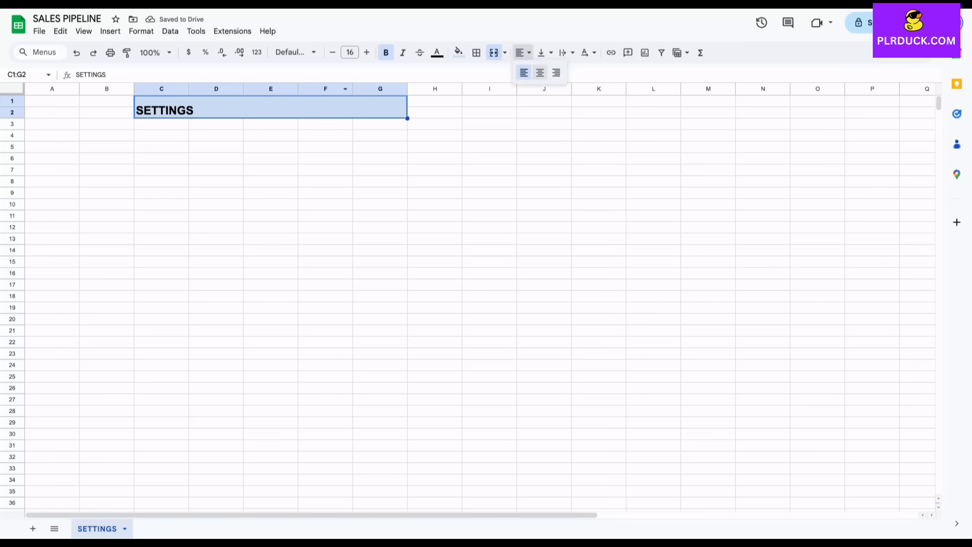
left_click(540, 73)
left_click(271, 238)
left_click(161, 181)
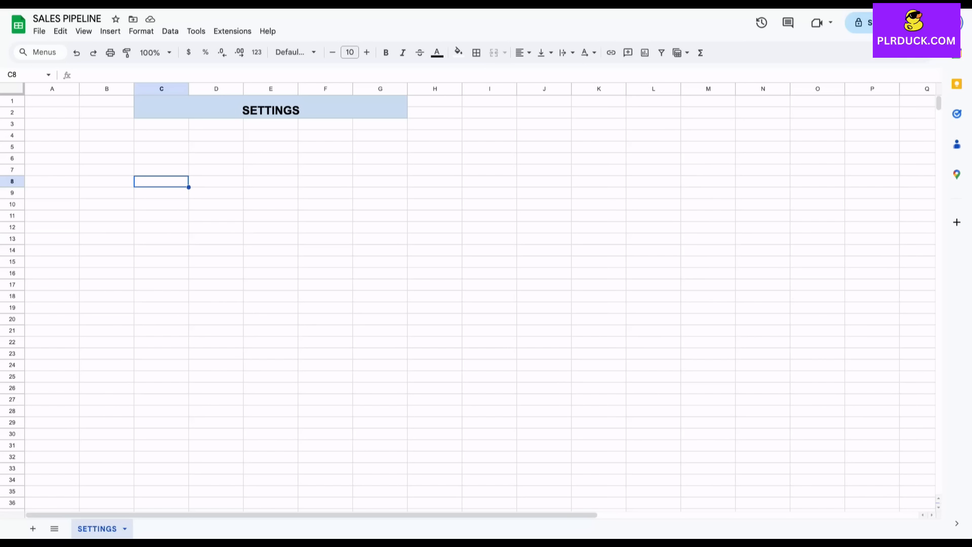
Enter headers SALES STAGES in C8 and SALES REPRESENTATIVES in D8, widening both columns.
type("SALES")
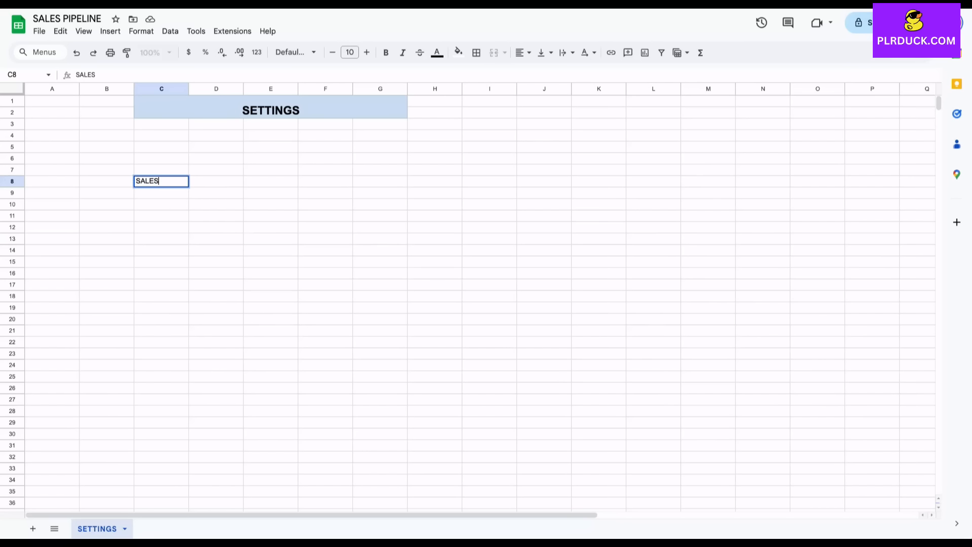
type(" STAGES")
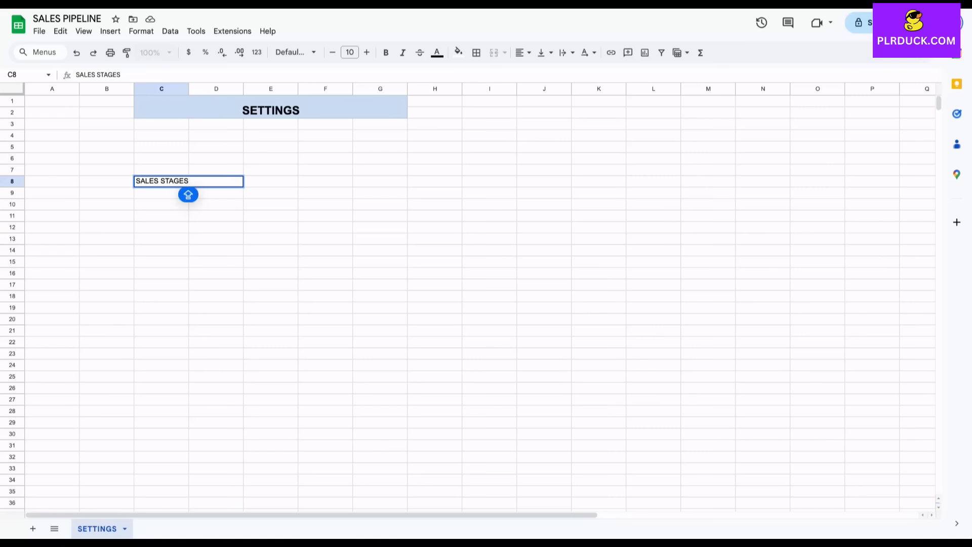
left_click(193, 204)
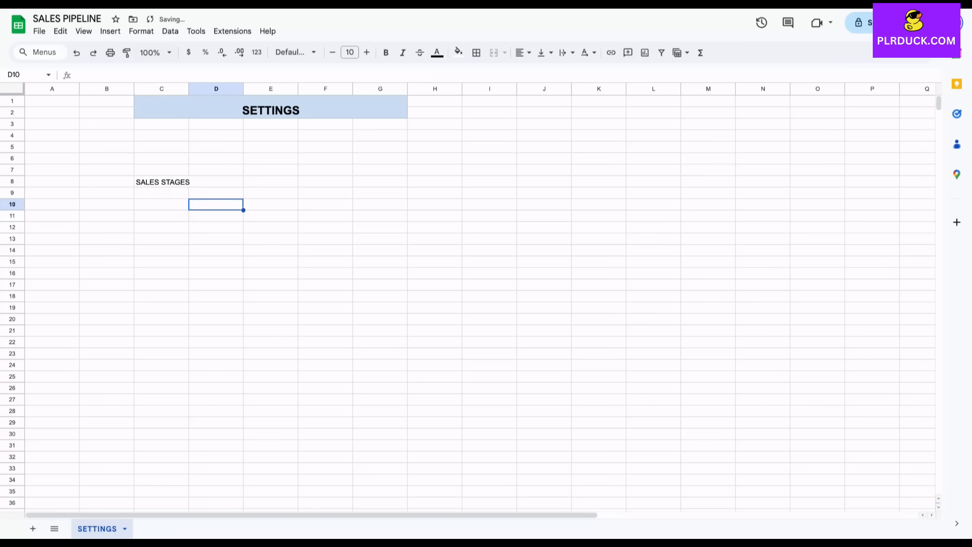
left_click_drag(189, 88, 207, 88)
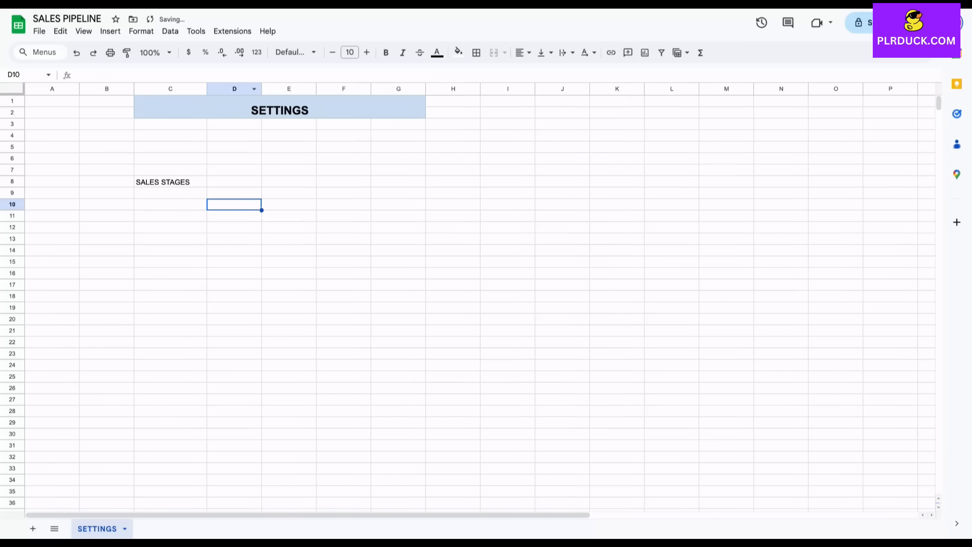
left_click(227, 181)
type("SALES ")
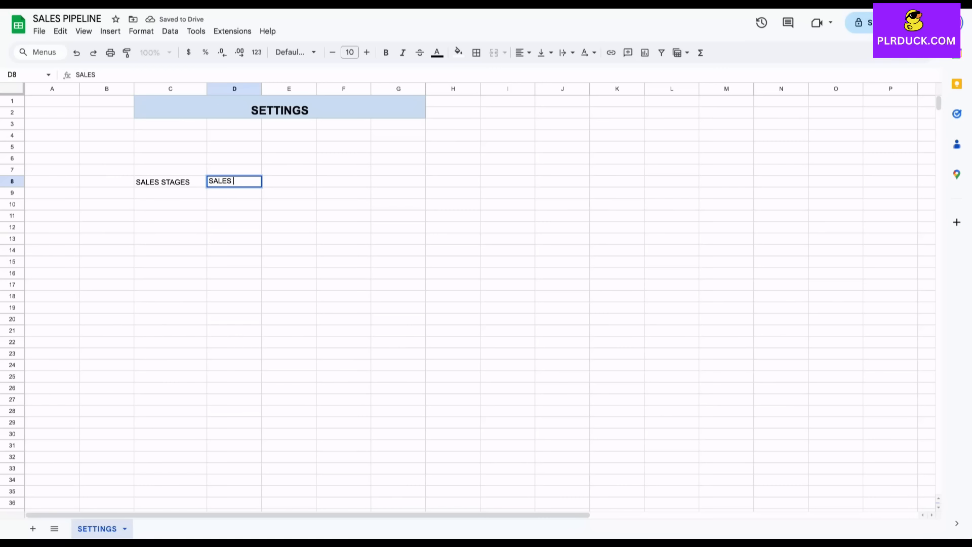
type("REPRESENTATIVES")
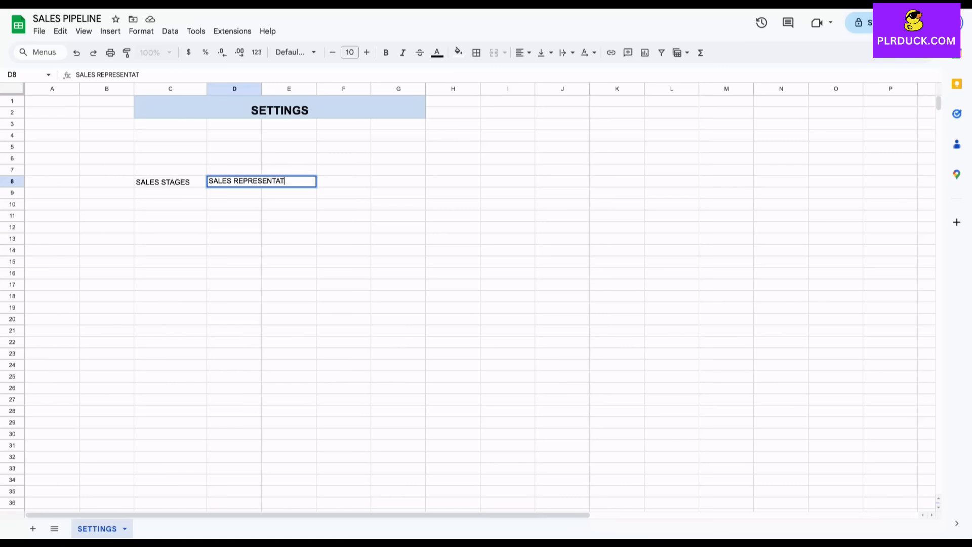
left_click_drag(261, 89, 334, 89)
left_click(300, 227)
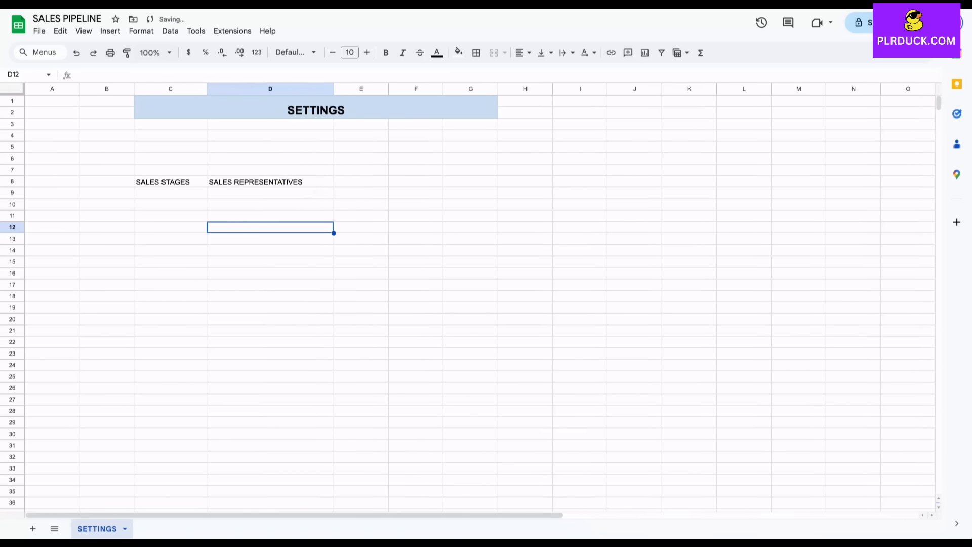
Enter headers PRE SALES STAGE in E8 and STATUS in F8, widening their columns.
left_click(361, 181)
type("PR")
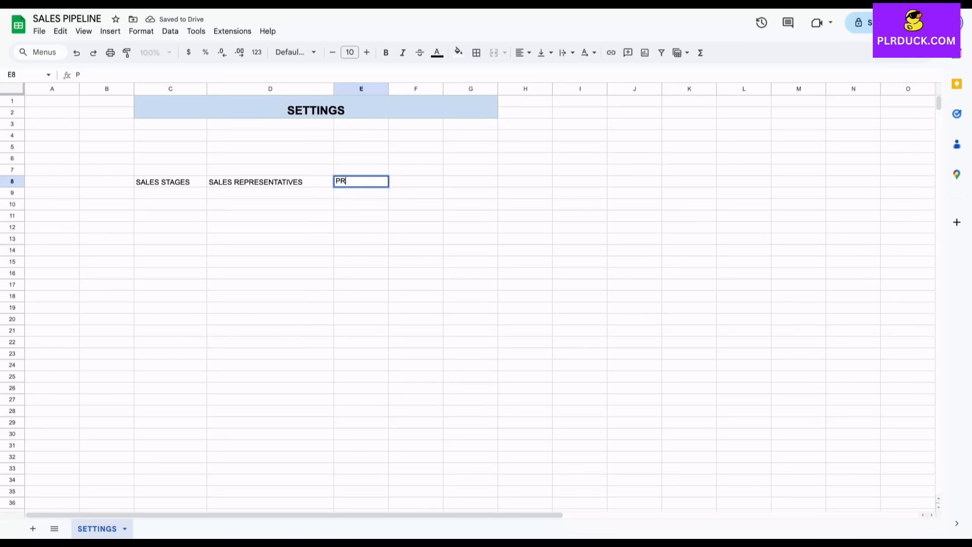
type("E SALES STAGE")
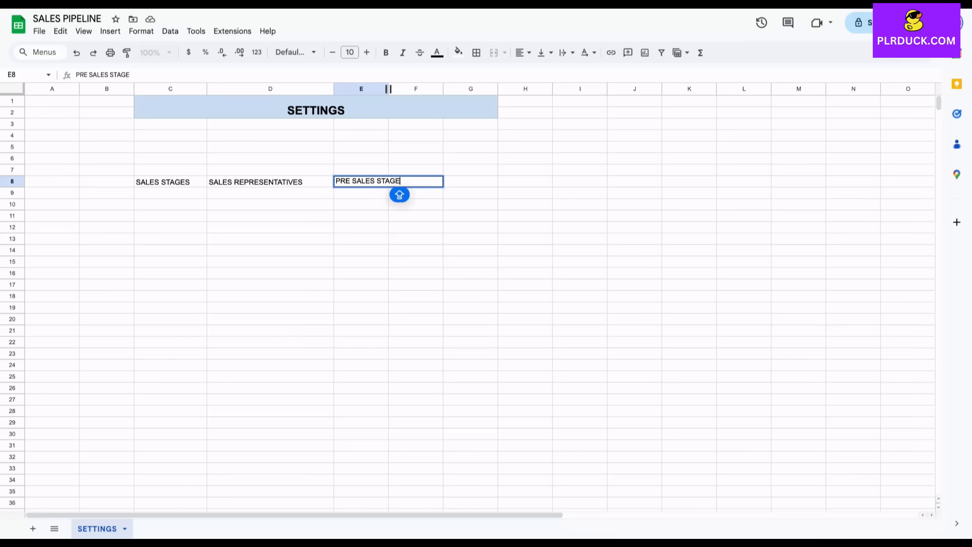
left_click_drag(388, 89, 422, 88)
key("Tab")
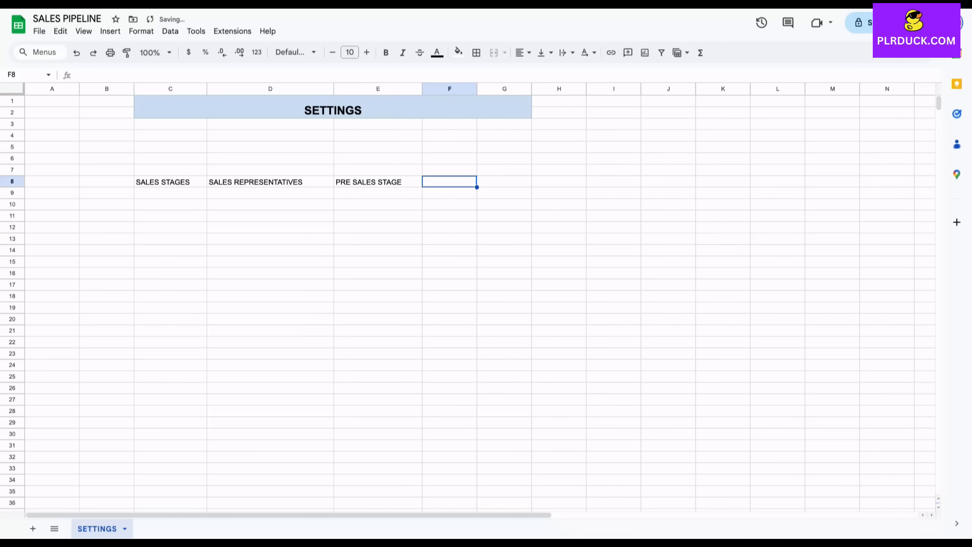
type("STATUS")
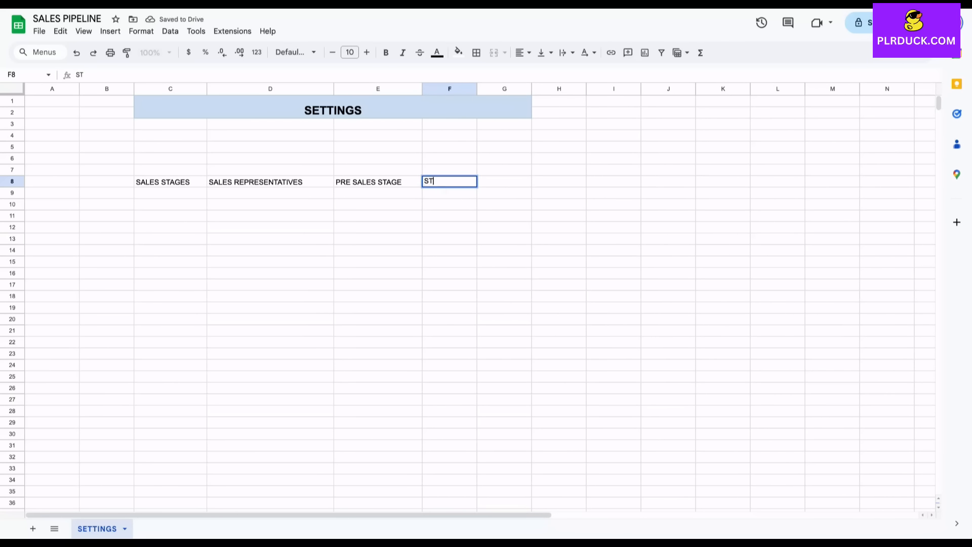
left_click(449, 216)
left_click_drag(477, 88, 492, 88)
Make the C8:F8 headers 12 pt, bold and centred.
left_click_drag(162, 182, 456, 182)
left_click(367, 52)
left_click(367, 52)
left_click(386, 52)
left_click(523, 52)
left_click(537, 72)
left_click(271, 206)
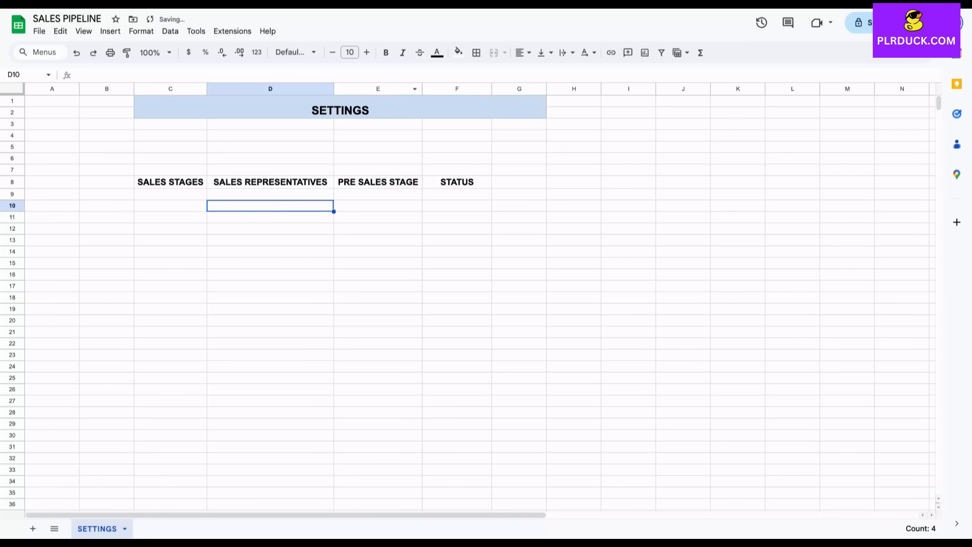
Fill SALES STAGES light grey-blue and SALES REPRESENTATIVES pale yellow.
left_click(170, 182)
left_click(459, 52)
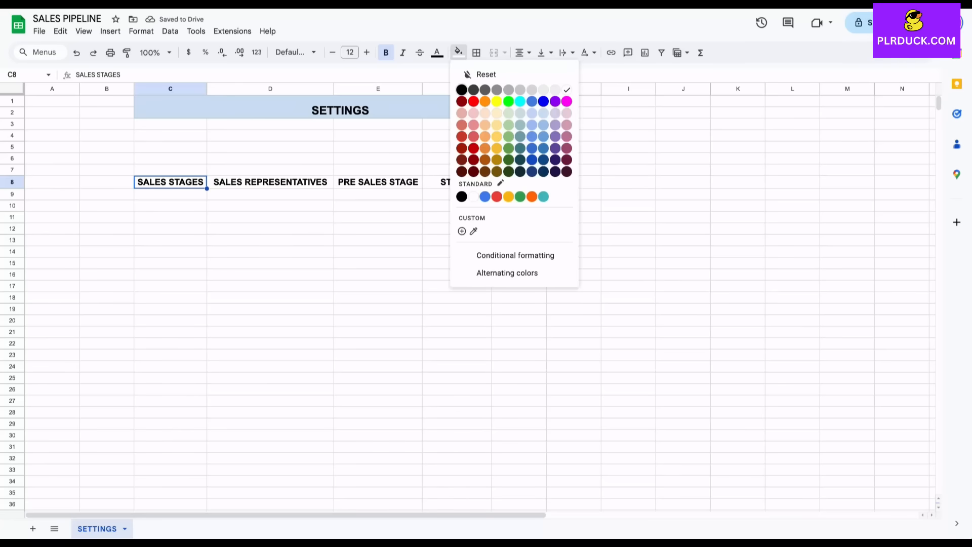
left_click(521, 113)
left_click(271, 181)
left_click(458, 53)
left_click(497, 113)
Fill PRE SALES STAGE pale pink and STATUS red.
left_click(378, 182)
left_click(458, 52)
left_click(567, 113)
left_click(456, 182)
left_click(458, 53)
left_click(473, 136)
left_click(377, 217)
left_click(170, 195)
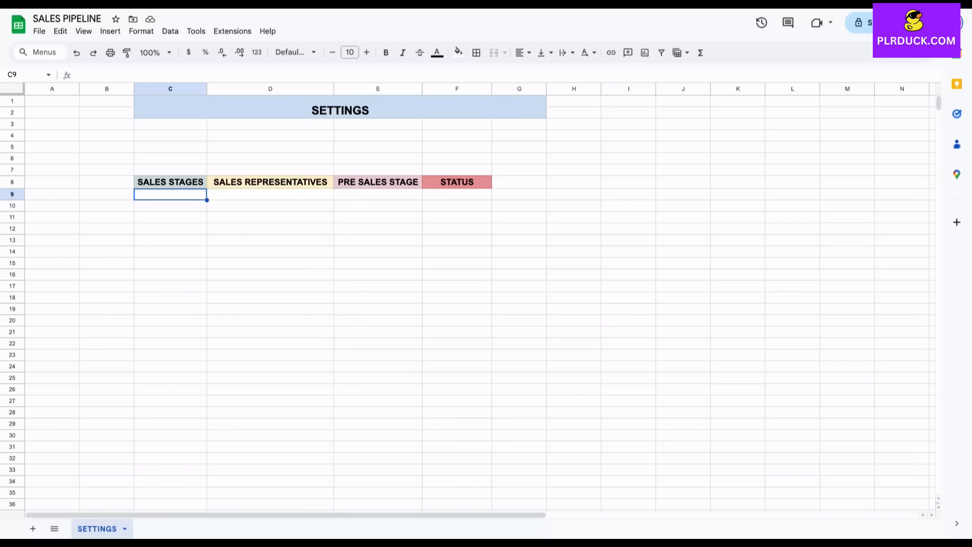
Enter PROSPECT, EVALUATION, PROPOSAL, NEGOTIATION, CLOSED WON, CLOSED LOST in C9:C14.
type("PRO")
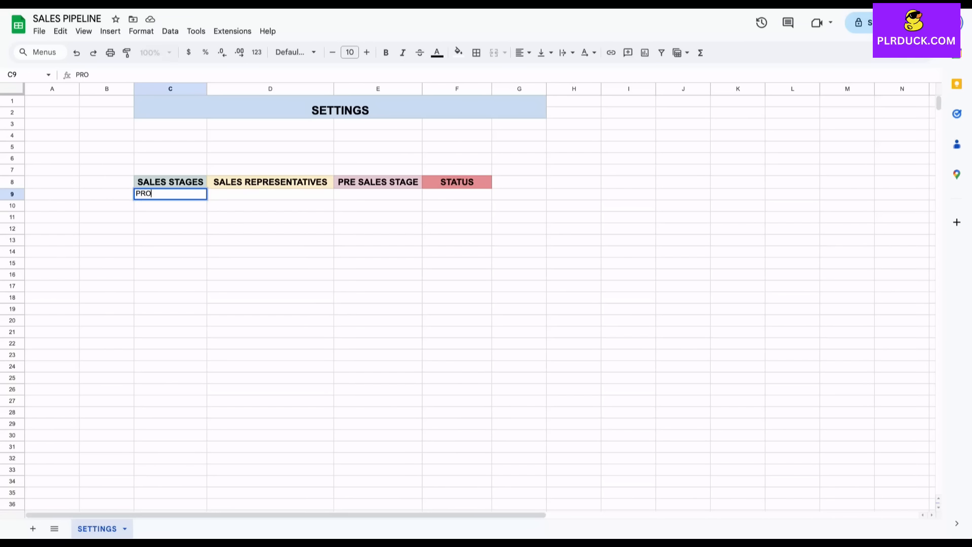
type("SPECT")
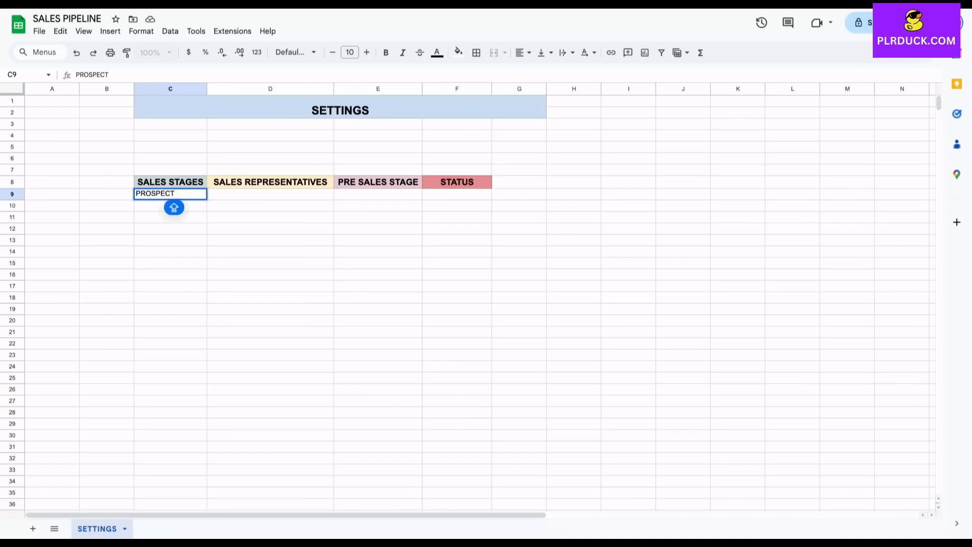
key("Return")
type("EV")
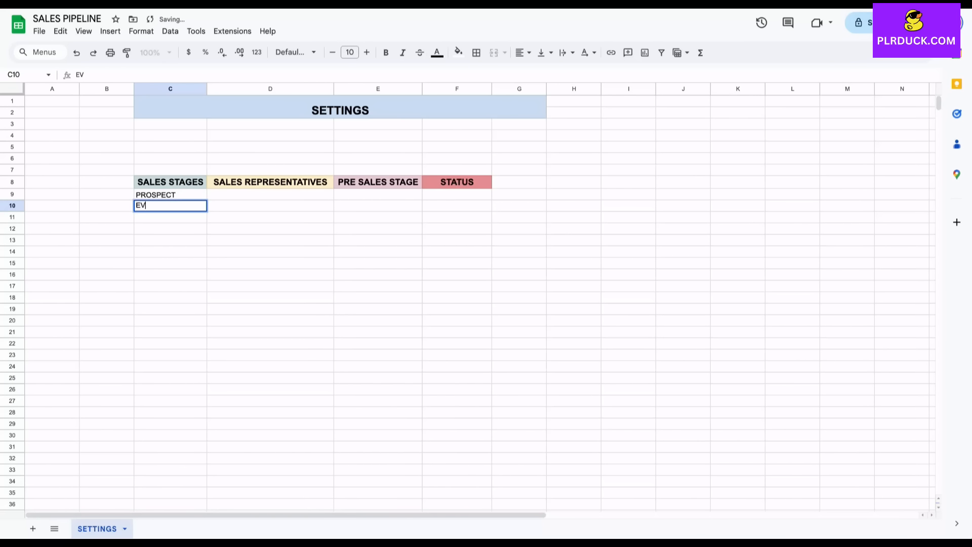
type("ALUATION")
key("Return")
type("PRO")
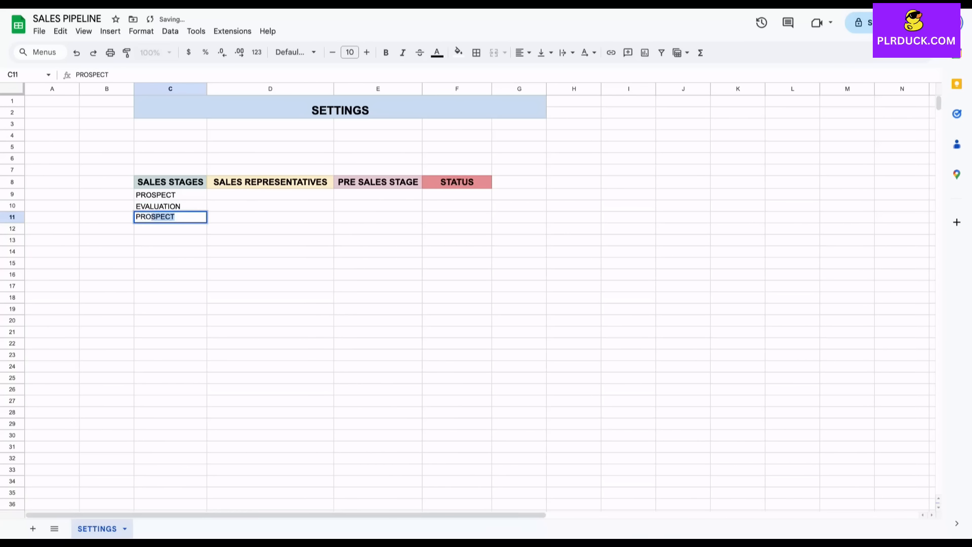
type("POSAL")
key("Return")
type("NEG")
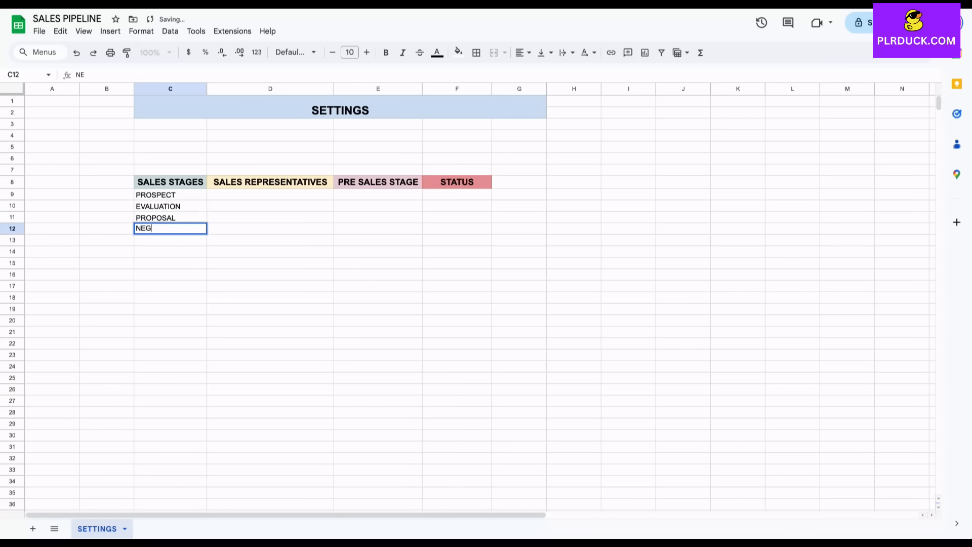
type("OTIATION")
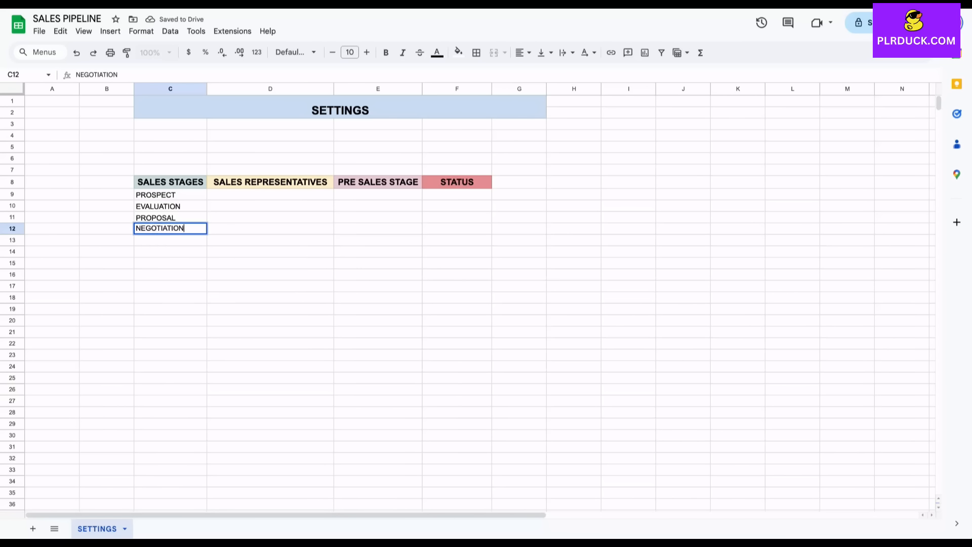
key("Return")
type("CLOSE")
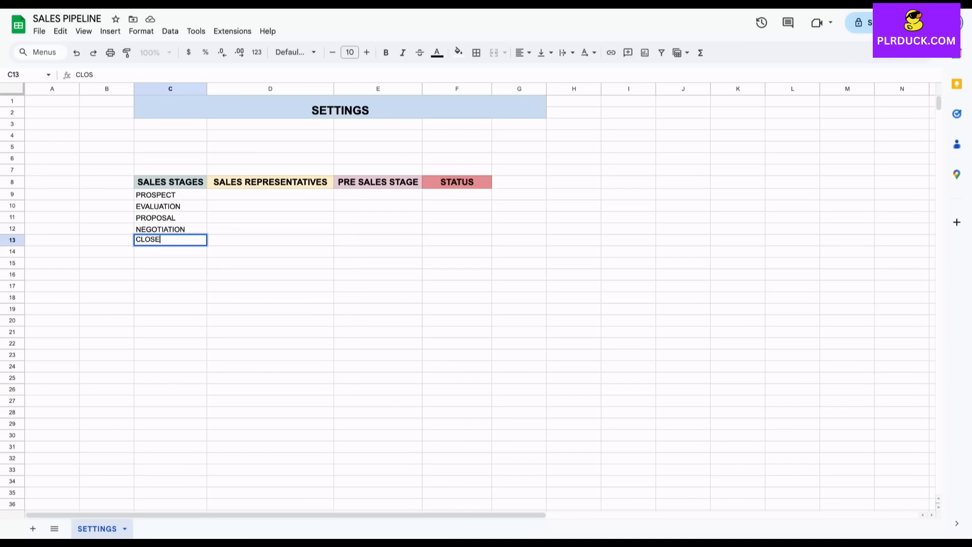
type("D WON")
key("Return")
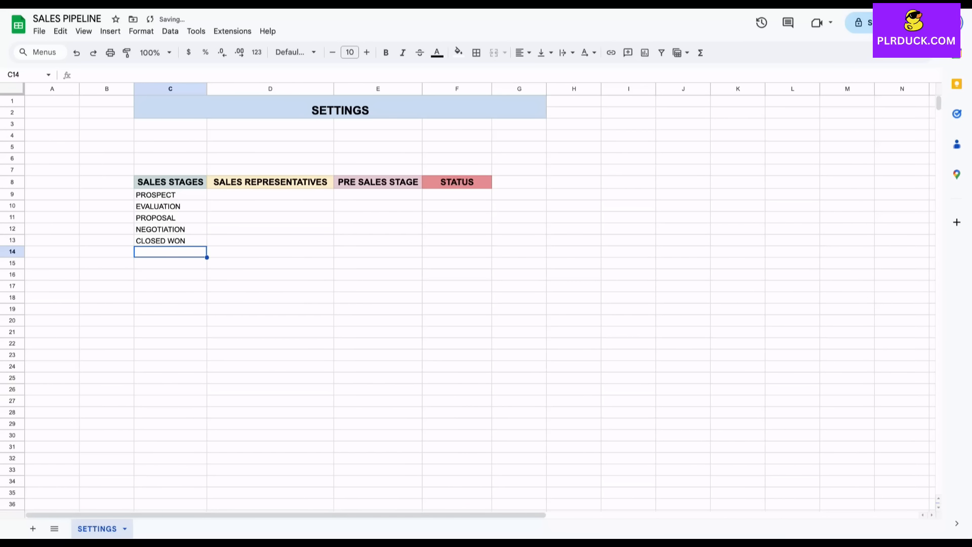
type("CLOSED LOST")
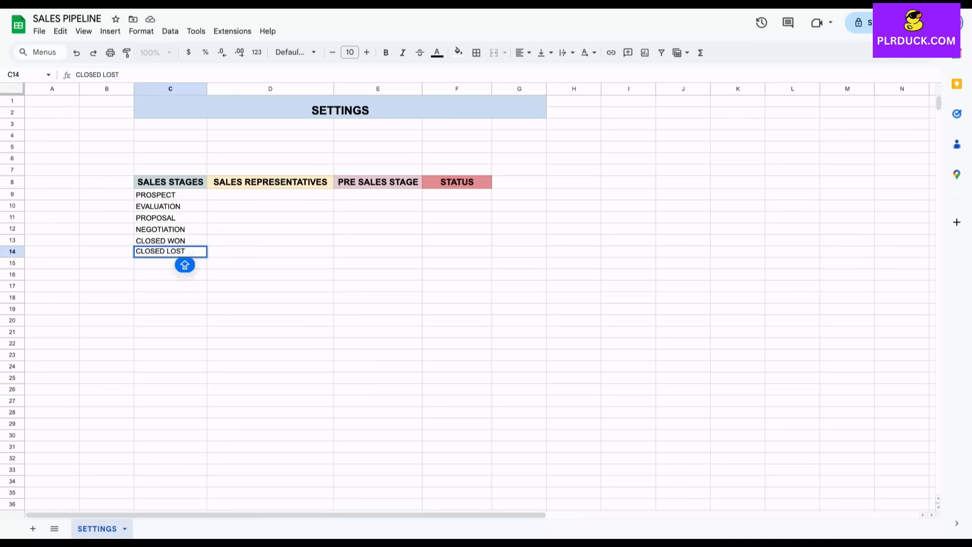
key("Tab")
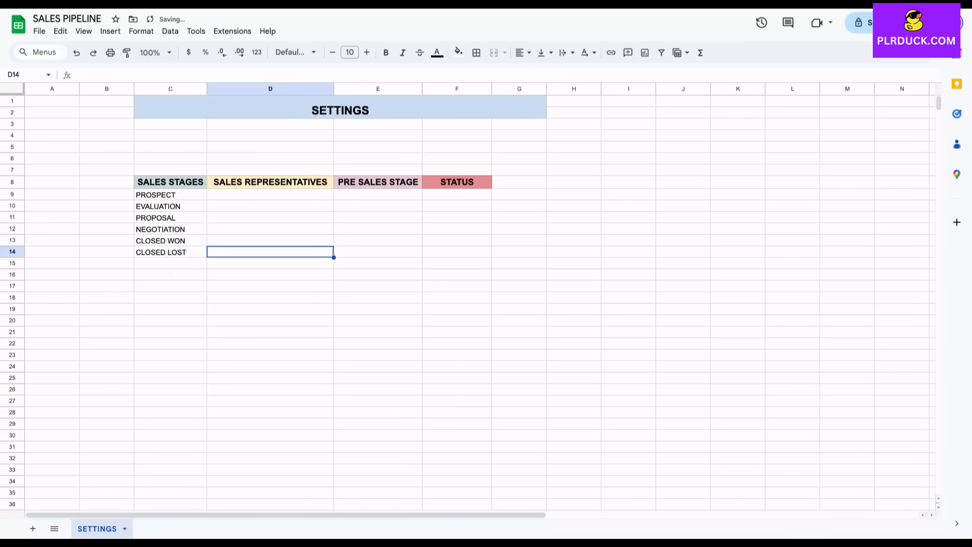
left_click(270, 195)
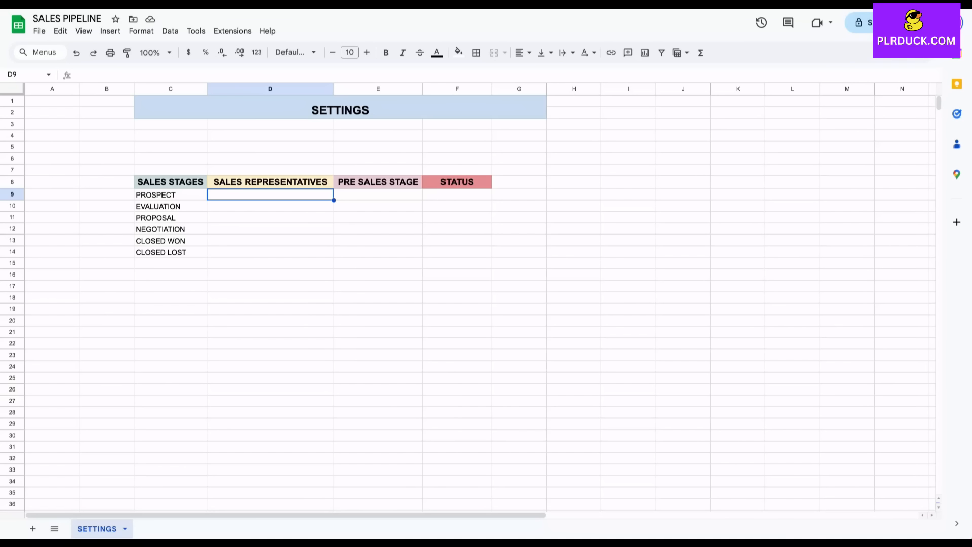
Enter the five sales representatives' names into D9:D13.
type("JOHN")
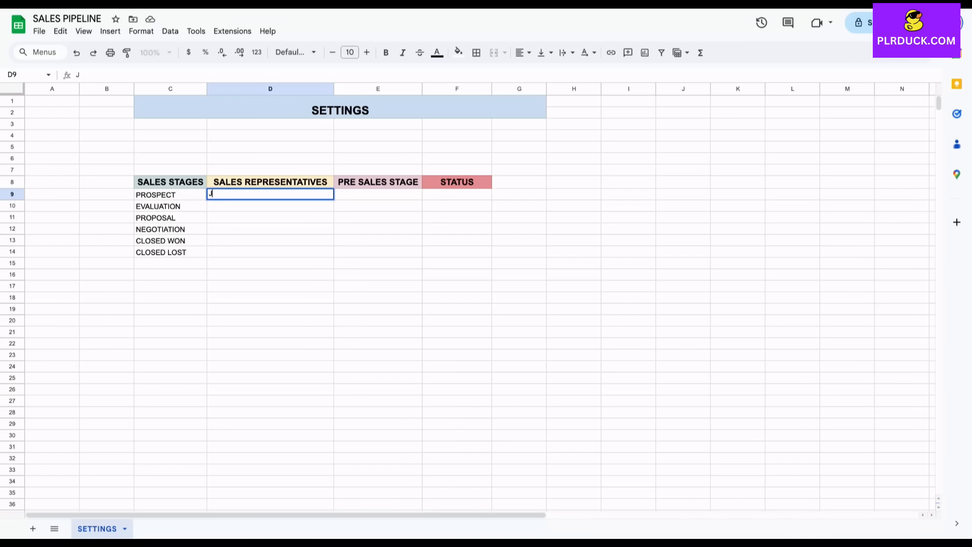
key("Tab")
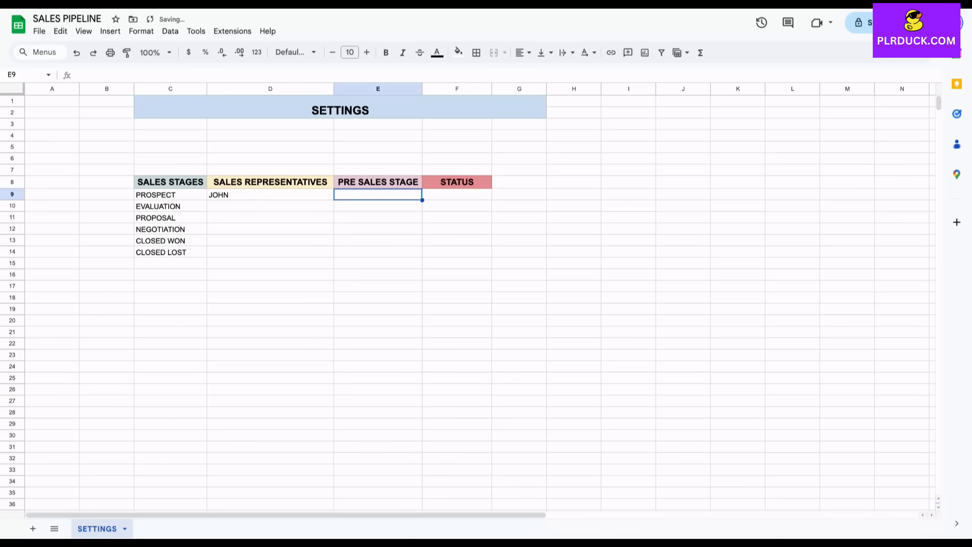
key("Down")
key("Left")
type("SMITH")
key("Return")
type("MIKE")
key("Return")
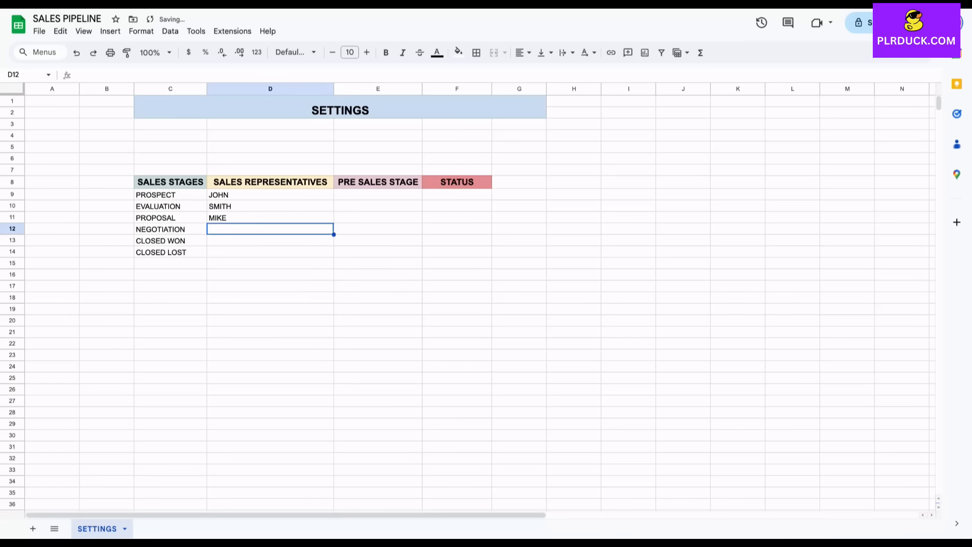
type("ALEX")
key("Return")
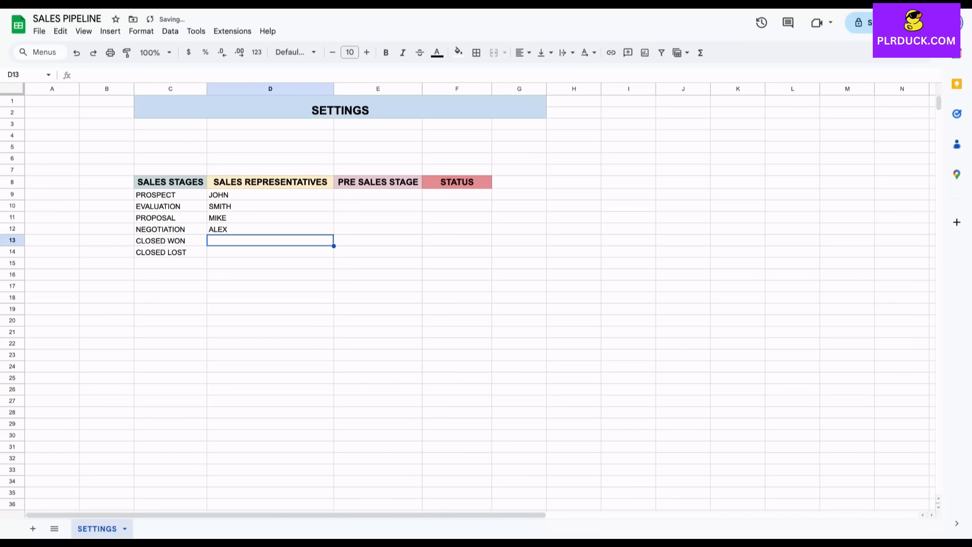
type("PETER")
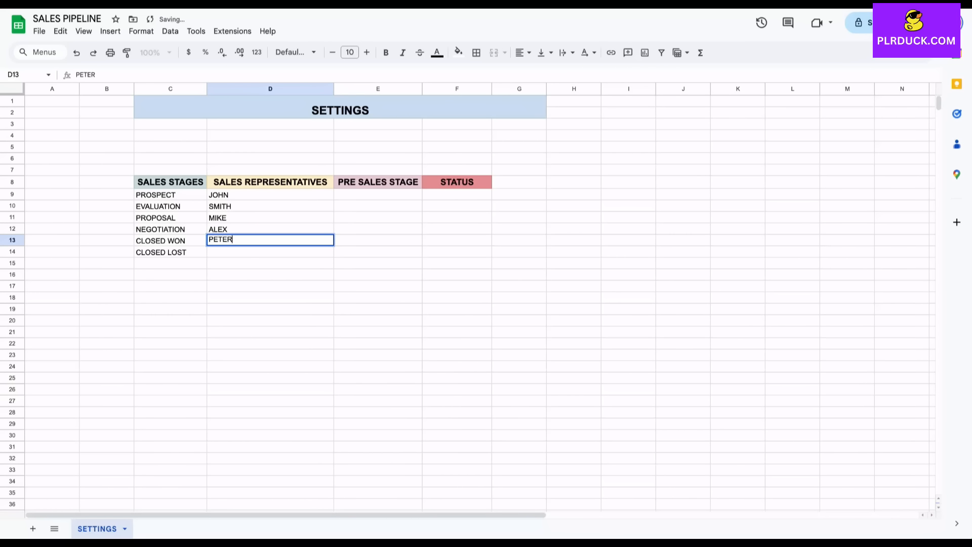
left_click(270, 274)
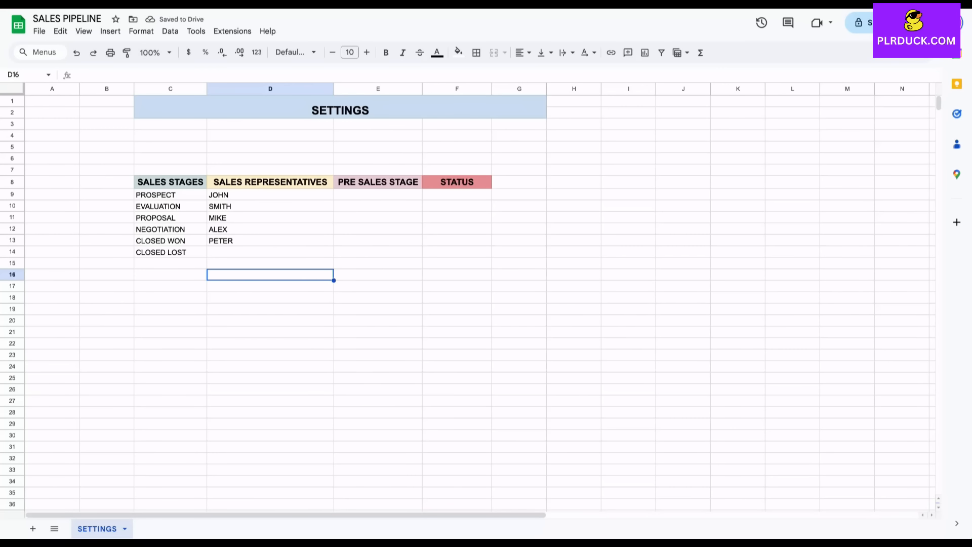
left_click(378, 194)
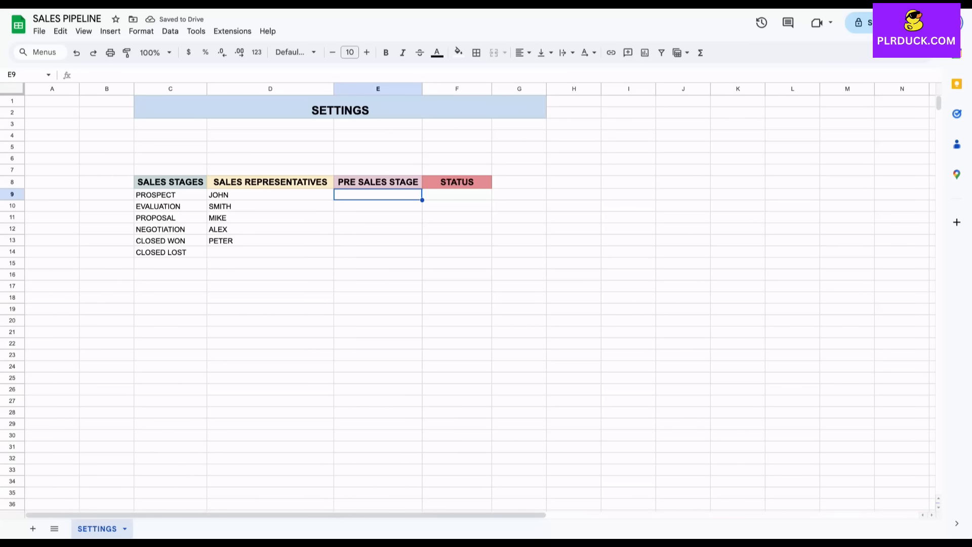
Enter NEGOTIATION, PROPOSAL SENT, QUALIFIED LEAD and DEMO in E9:E12.
type("NEGOTIATION")
key("Tab")
key("Return")
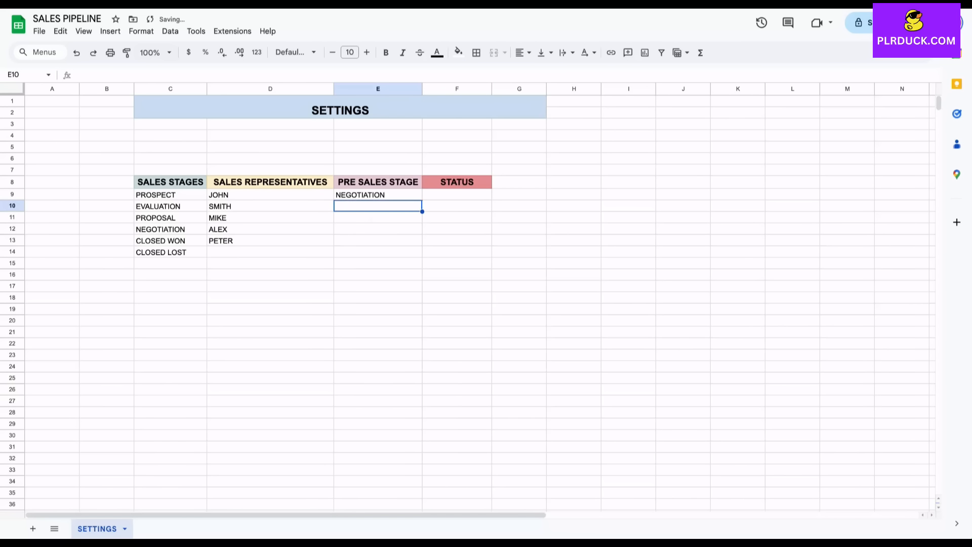
type("PROPOSAL")
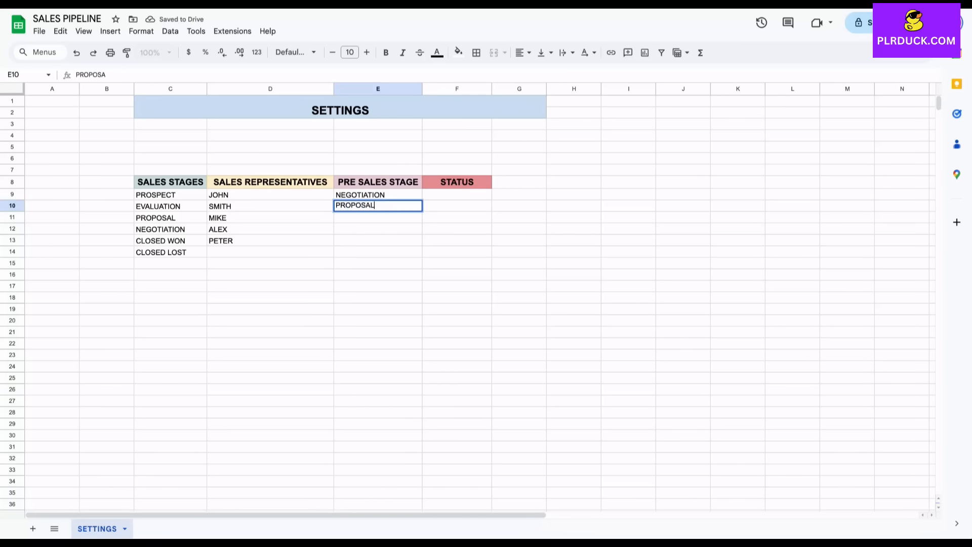
type(" SENT")
key("Return")
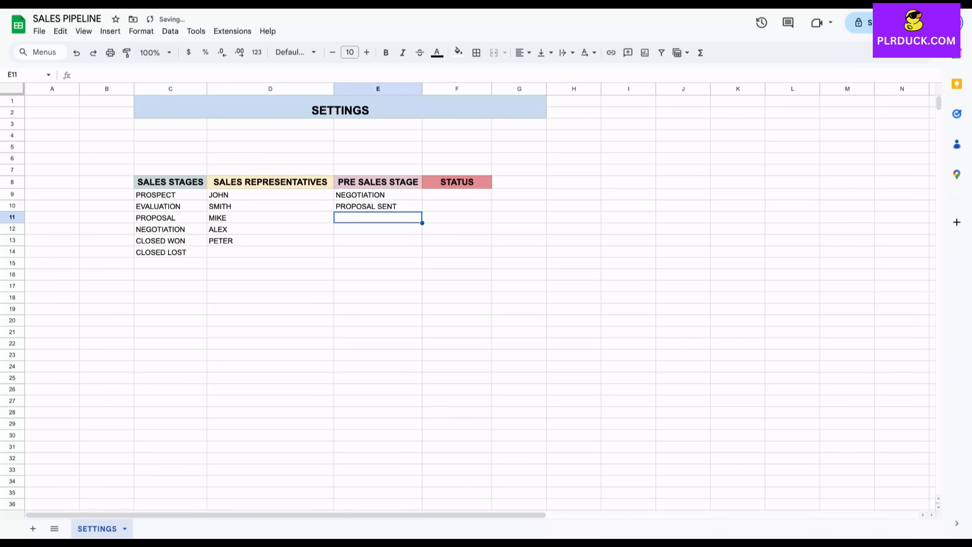
type("QU")
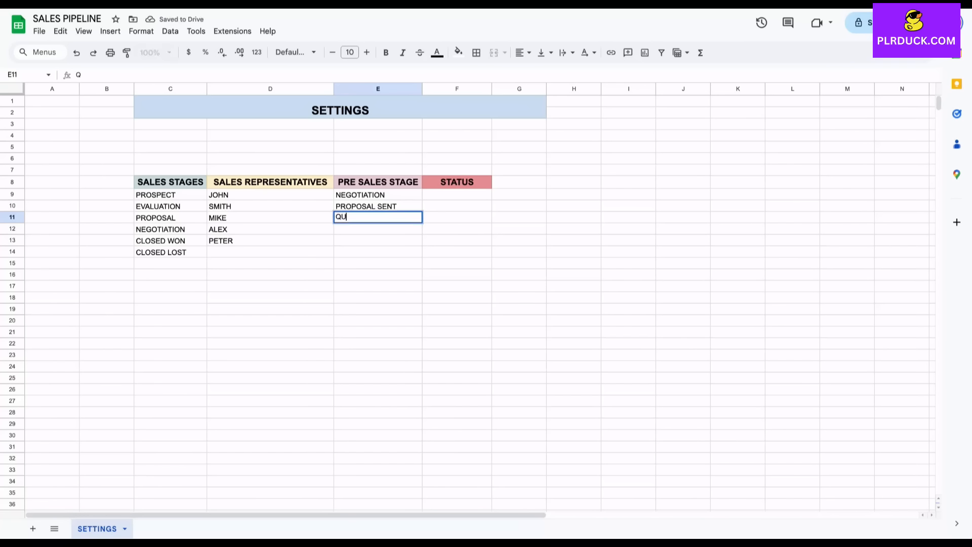
type("ALIFIED LEAD")
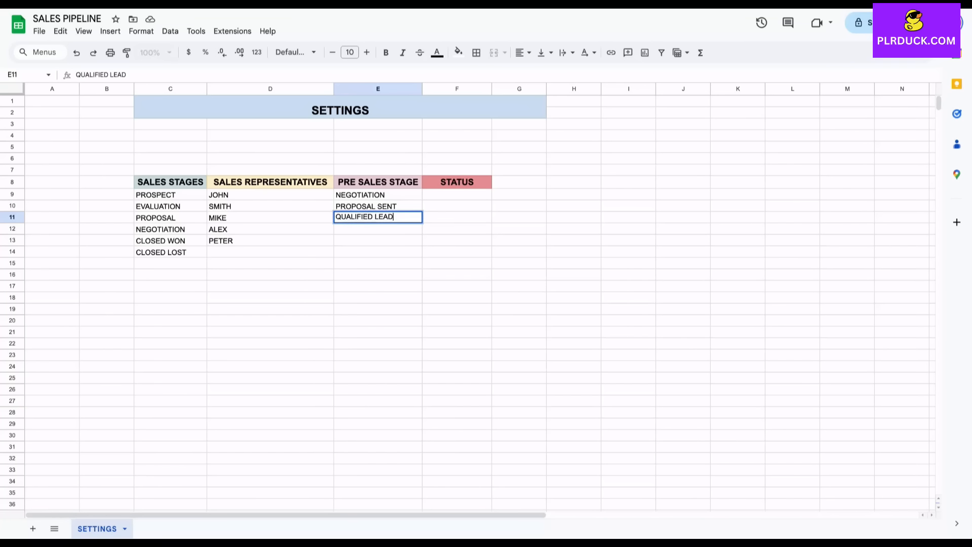
key("Return")
type("DEMO")
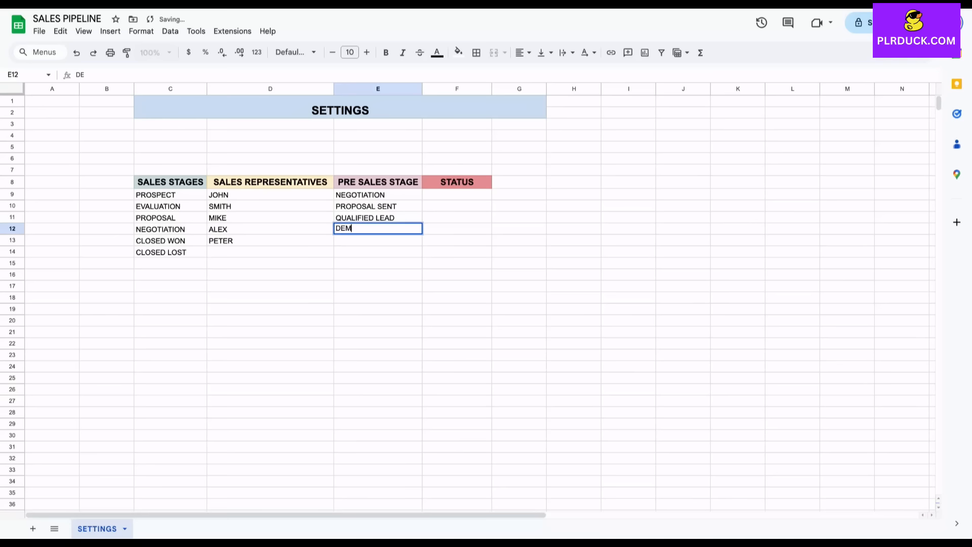
key("Tab")
key("Up")
key("Up")
key("Up")
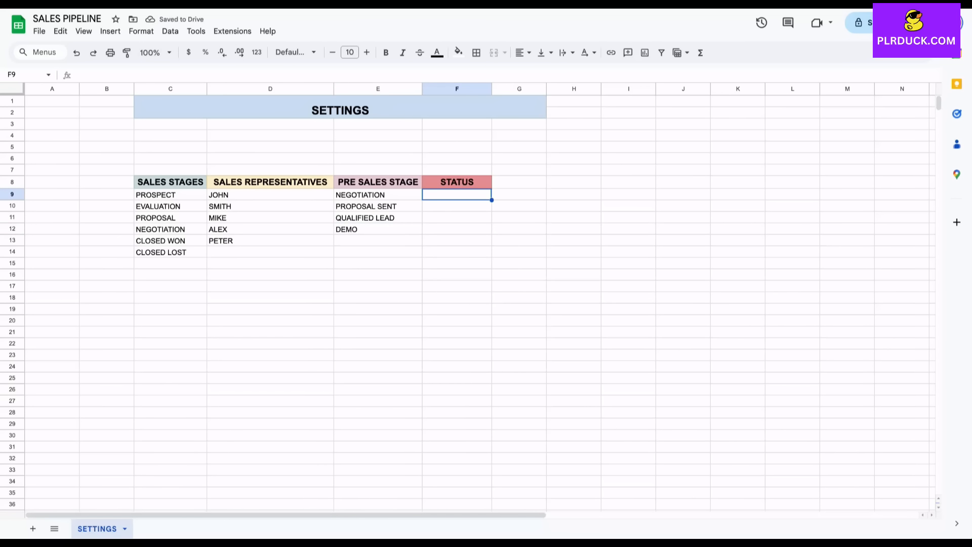
List statuses BOOKED, UNDER PAYMENT, CANCELLED, REJECTED, IN PROGRESS, OFFER SENT in column F.
type("BOOKED")
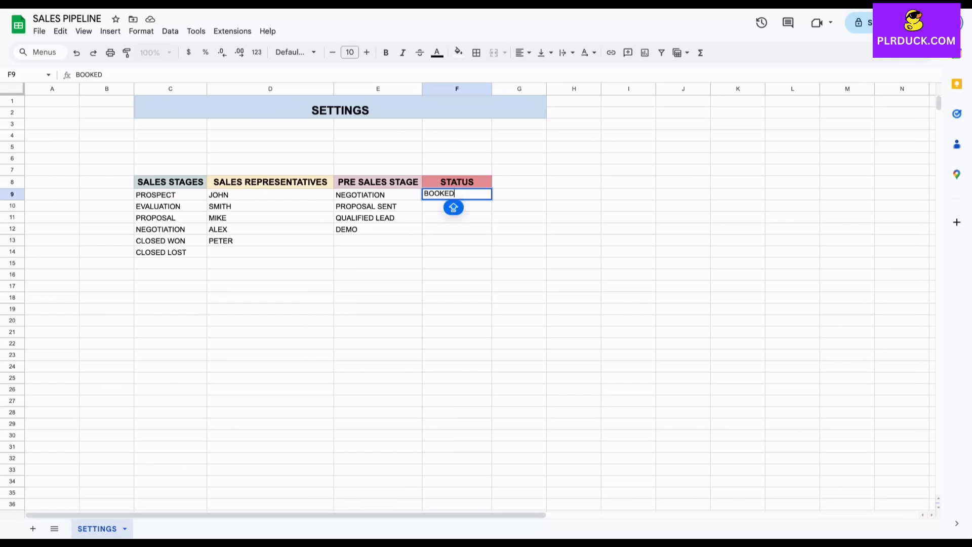
key("Return")
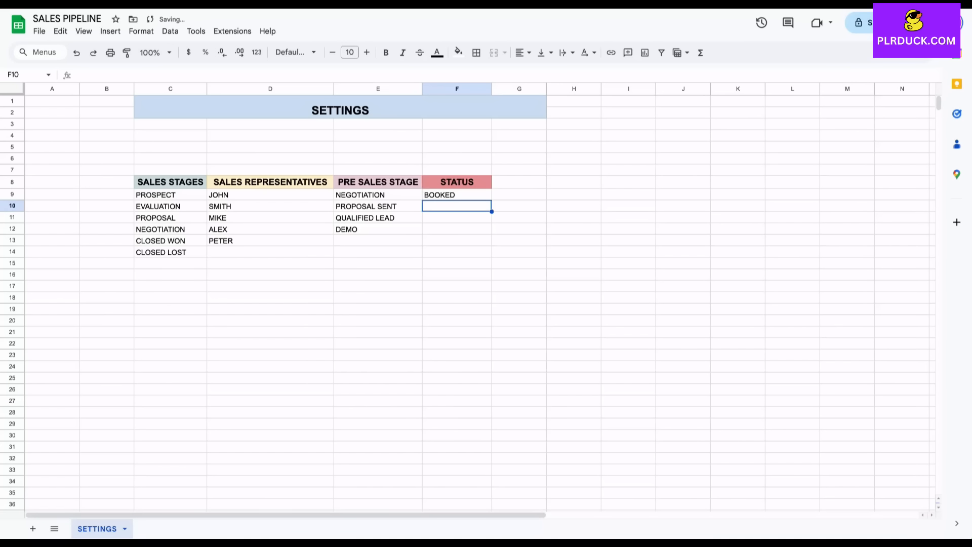
type("UNDE")
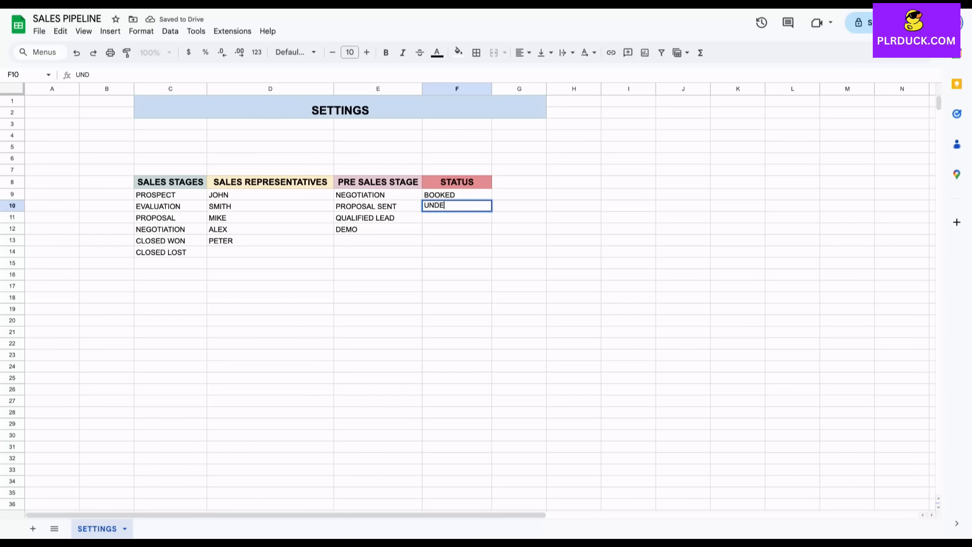
type("R PAYMENT")
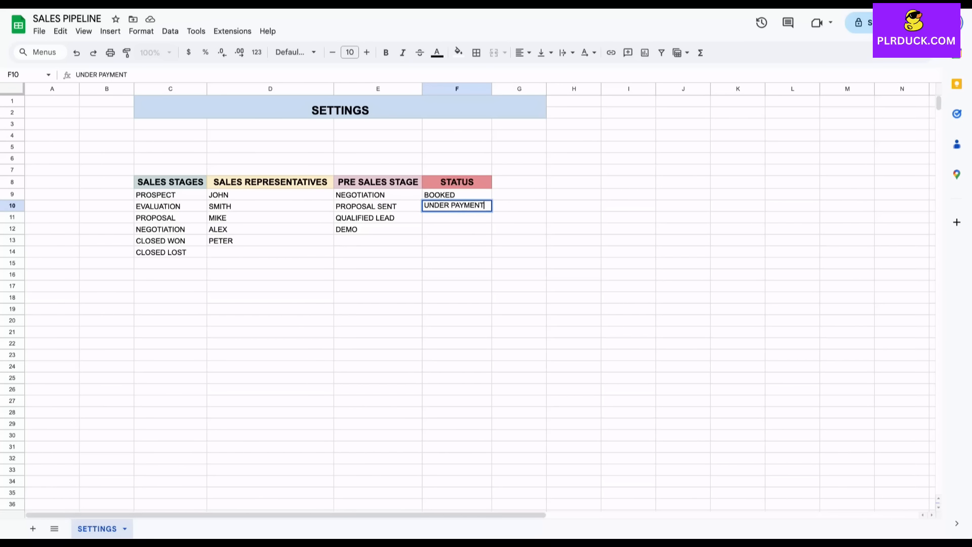
key("Return")
type("CANCELLED")
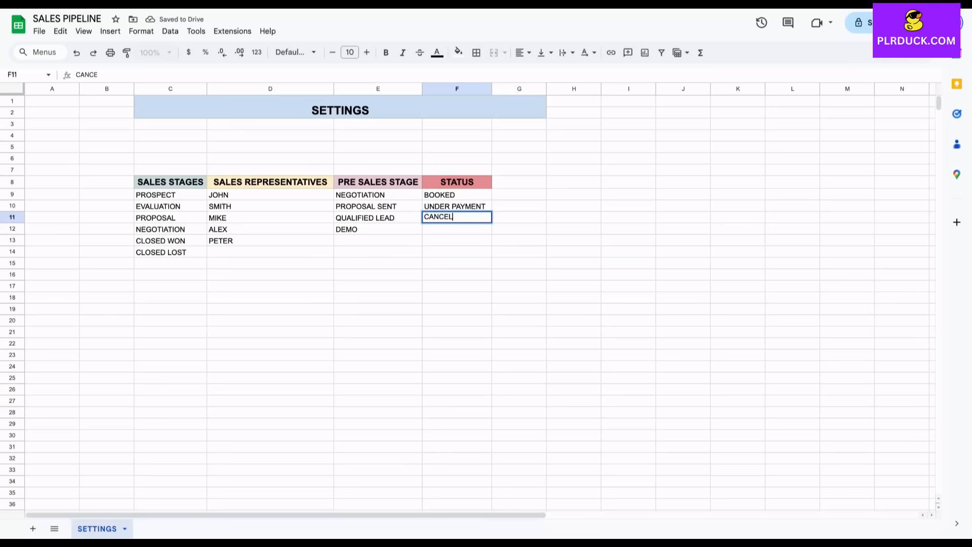
key("Return")
type("REJECTED")
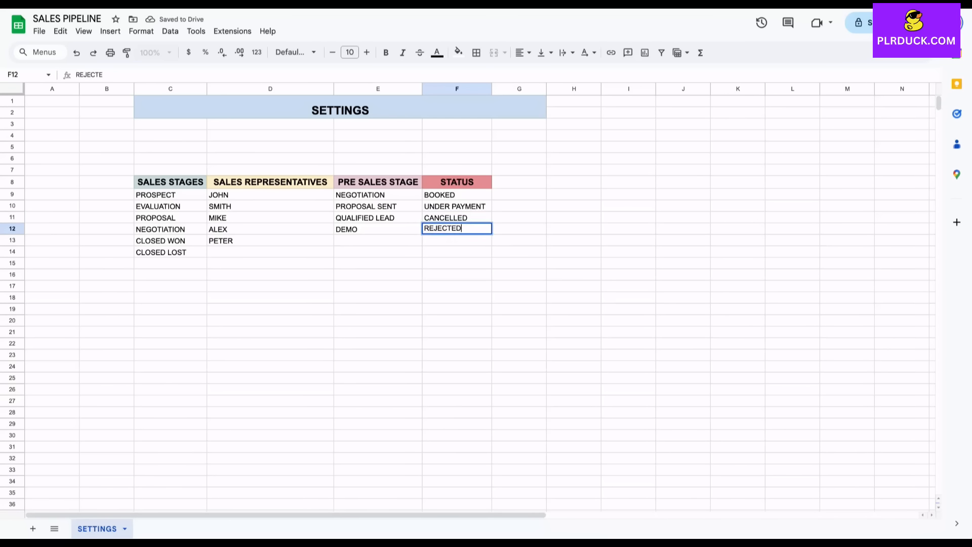
left_click(458, 238)
type("IN PROGRESS")
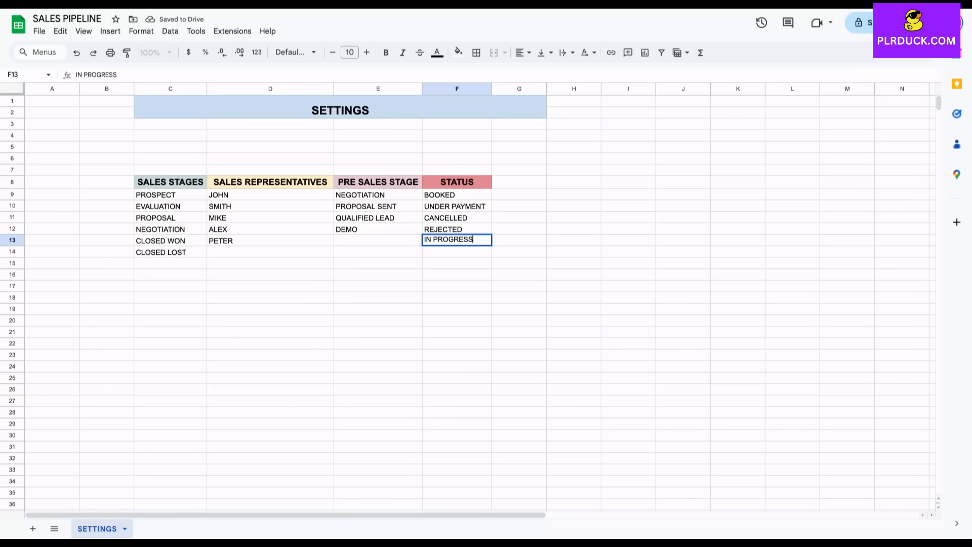
key("Return")
type("OFFER SENT")
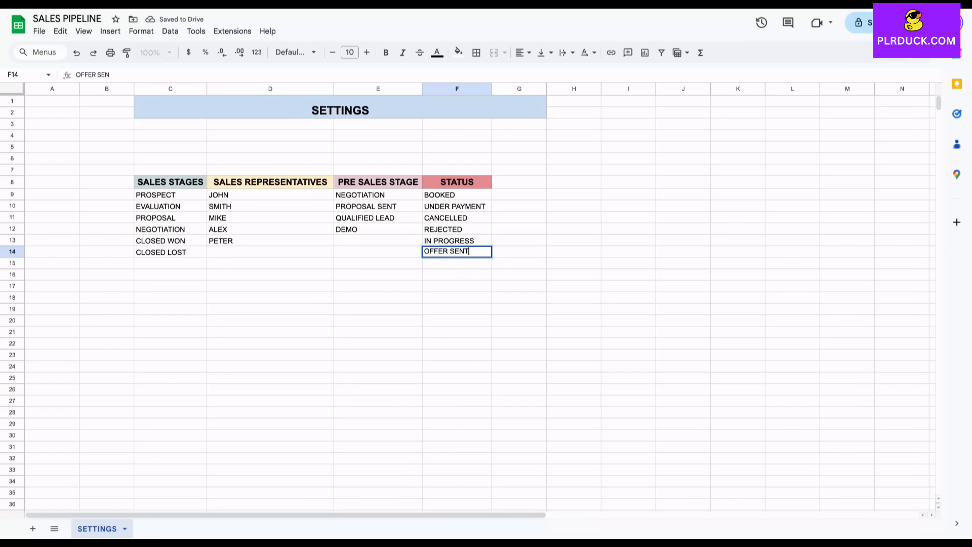
left_click(457, 332)
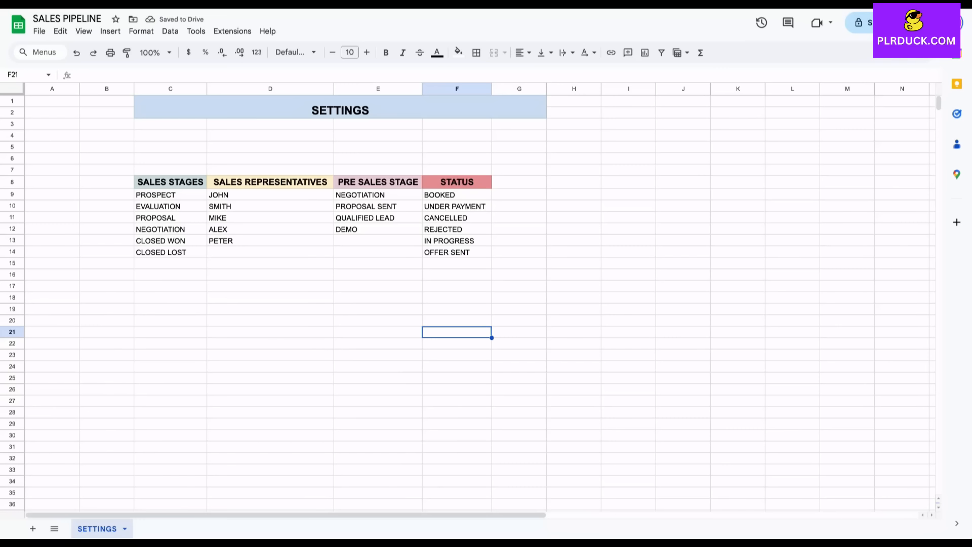
Check the finished C8:F16 settings table and add a new blank sheet.
left_click_drag(170, 182, 457, 275)
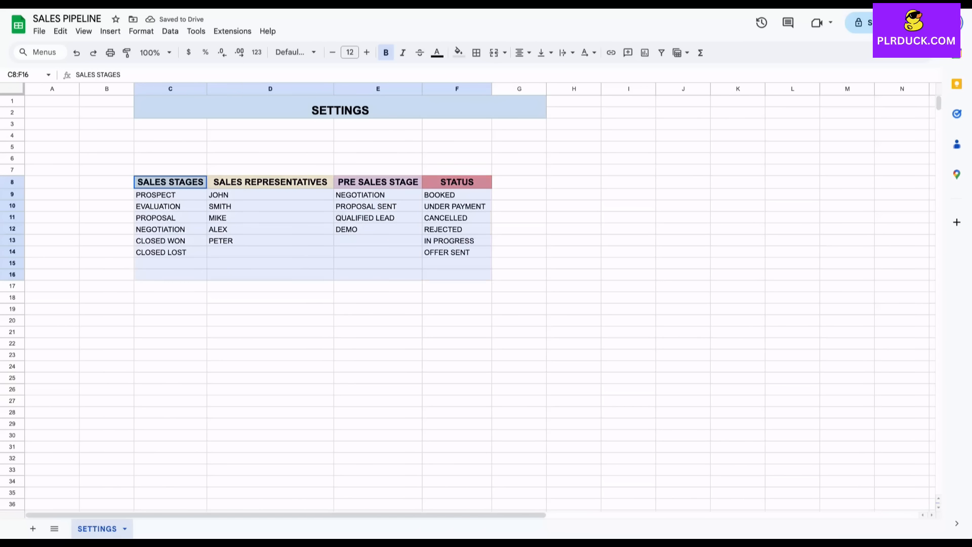
left_click(270, 332)
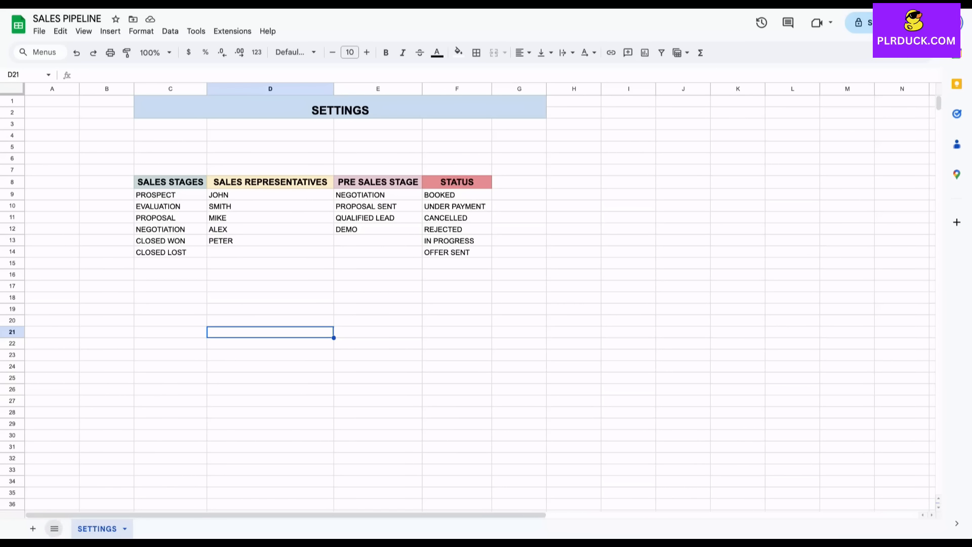
left_click(32, 528)
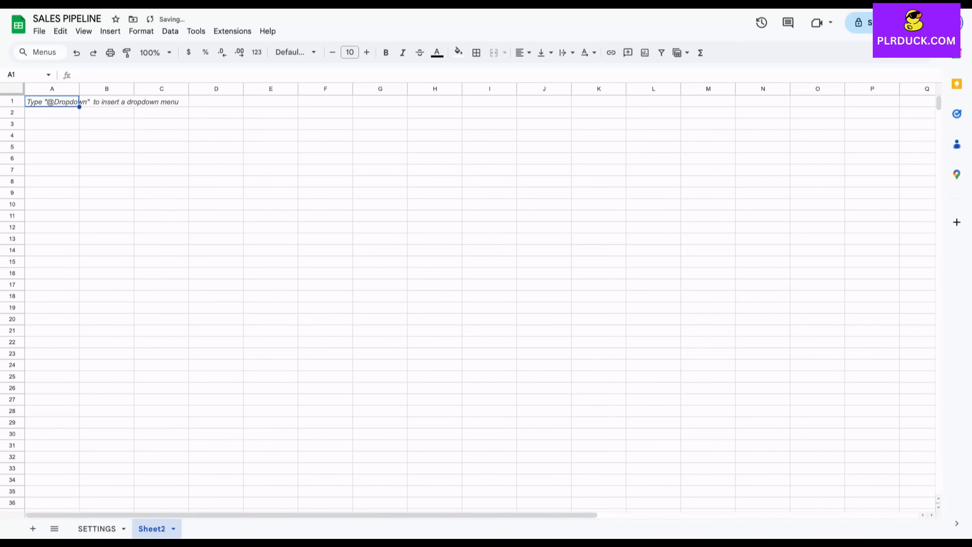
Rename the new sheet to INPUT.
double_click(161, 527)
type("INPUT")
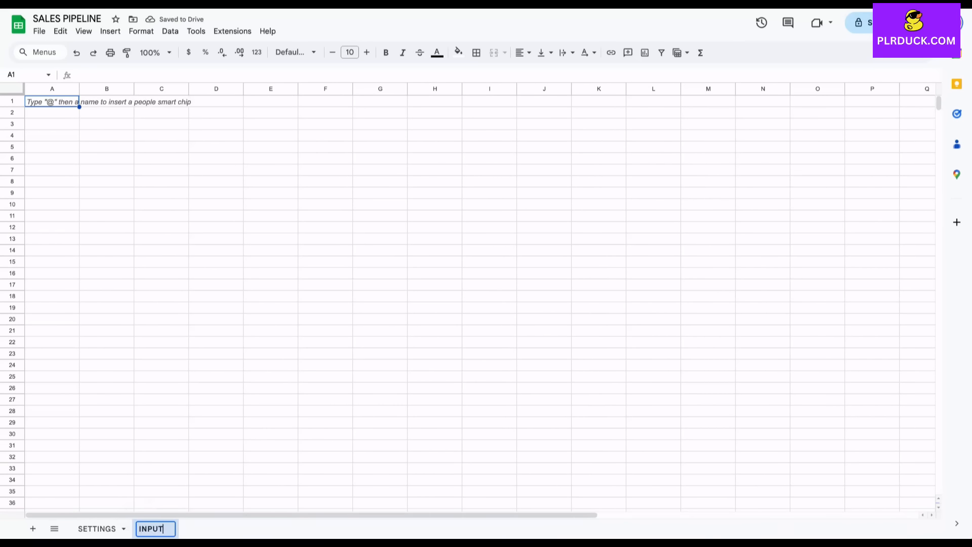
left_click(217, 250)
Merge C1:G2 and enter the title INPUT.
left_click_drag(161, 101, 380, 113)
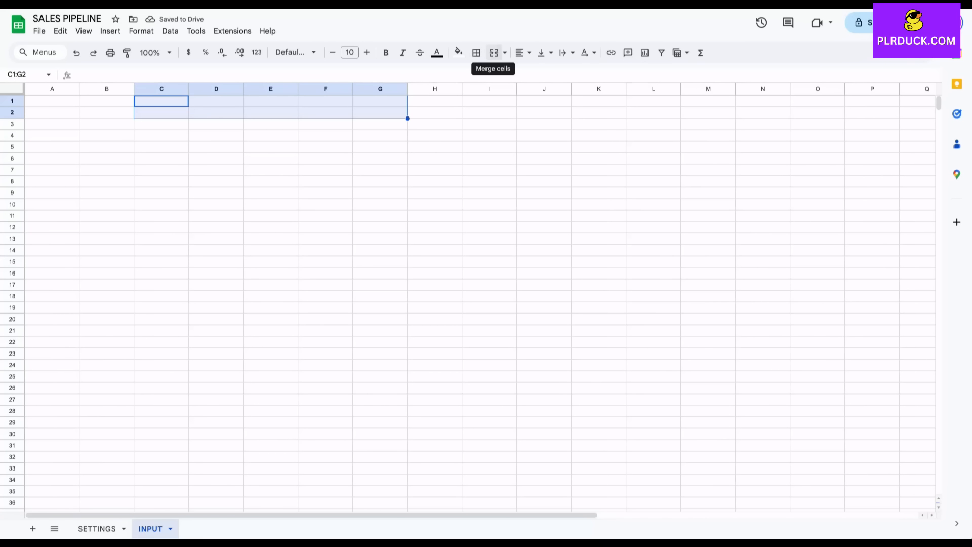
left_click(494, 52)
type("INPUT")
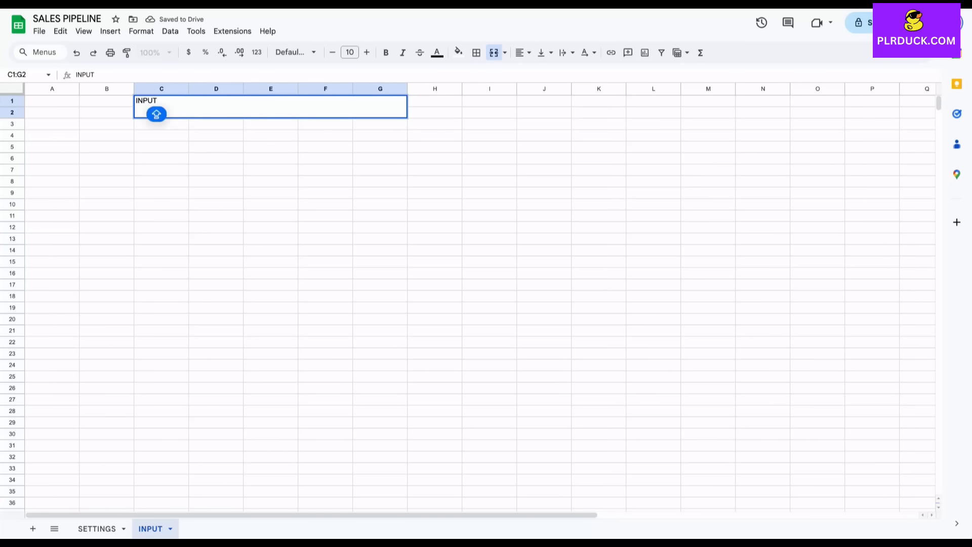
key("Return")
Format the INPUT title with larger bold text, light green fill, centred.
left_click(367, 53)
left_click(366, 52)
left_click(366, 53)
left_click(367, 53)
left_click(367, 53)
left_click(366, 53)
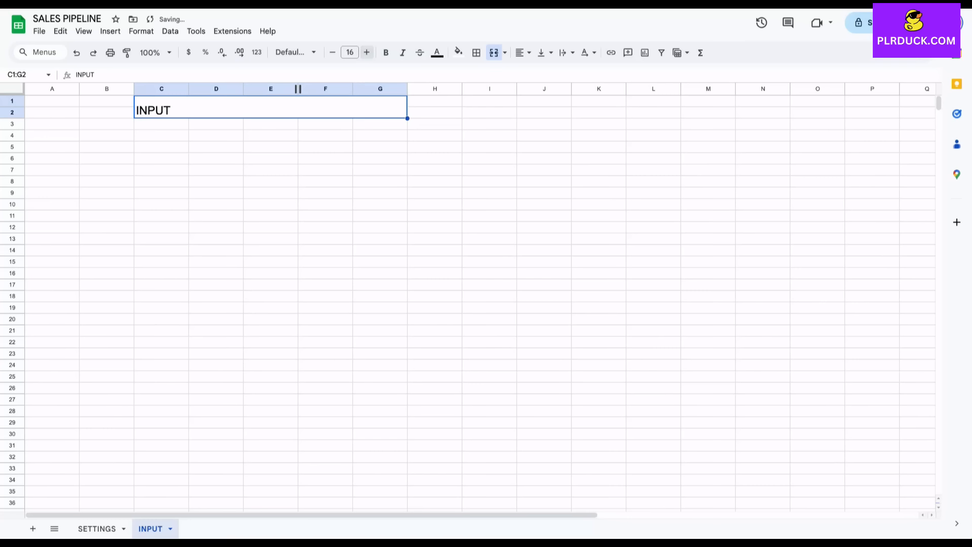
left_click(386, 53)
left_click(458, 52)
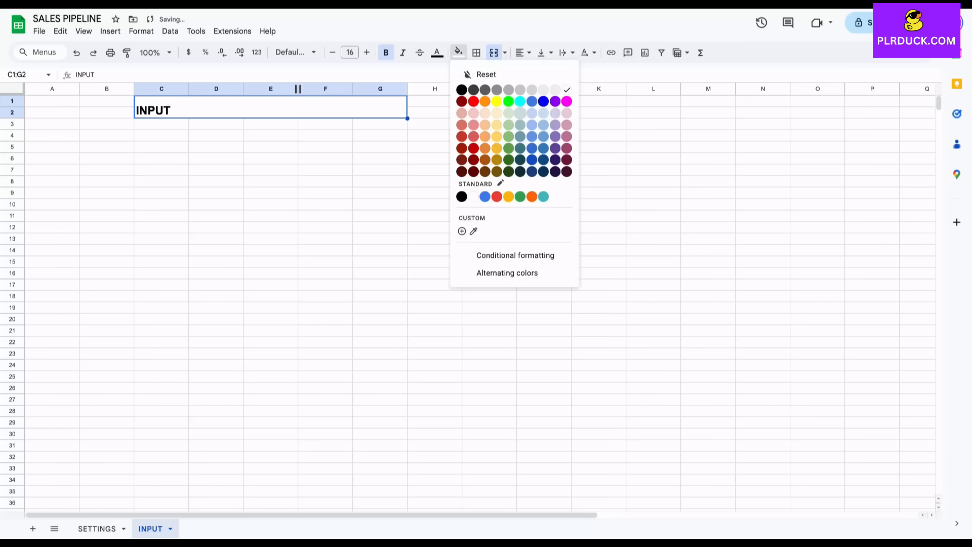
left_click(508, 125)
left_click(523, 52)
left_click(540, 74)
left_click(270, 181)
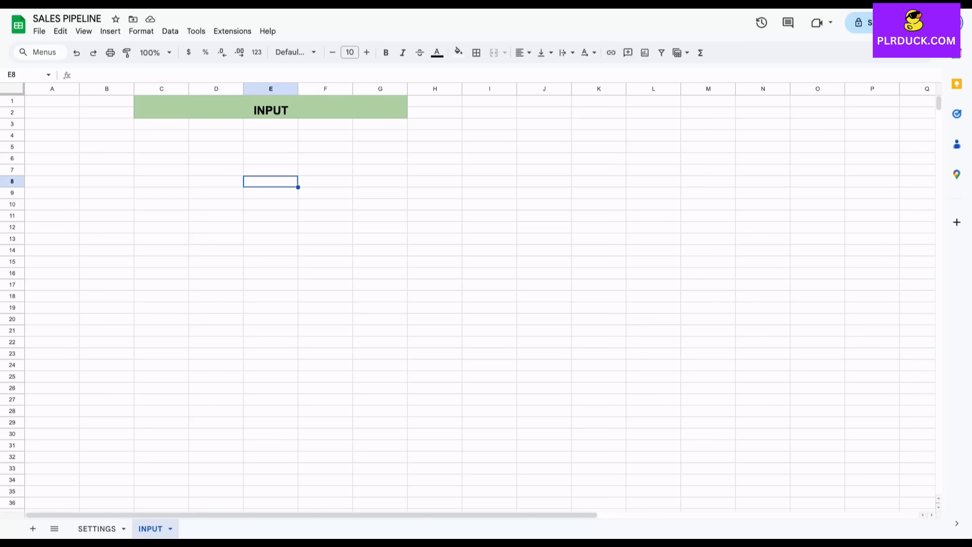
Enter headers SALE TITLE, CONTACT NAME, COMPANY and CONTACT INFO in B6:E6, widening columns C and E.
left_click(106, 158)
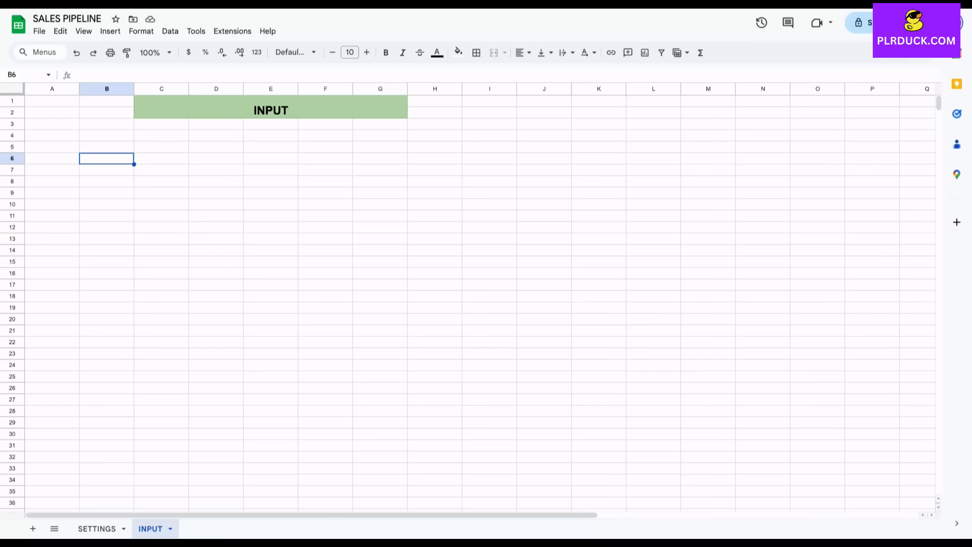
type("SAL")
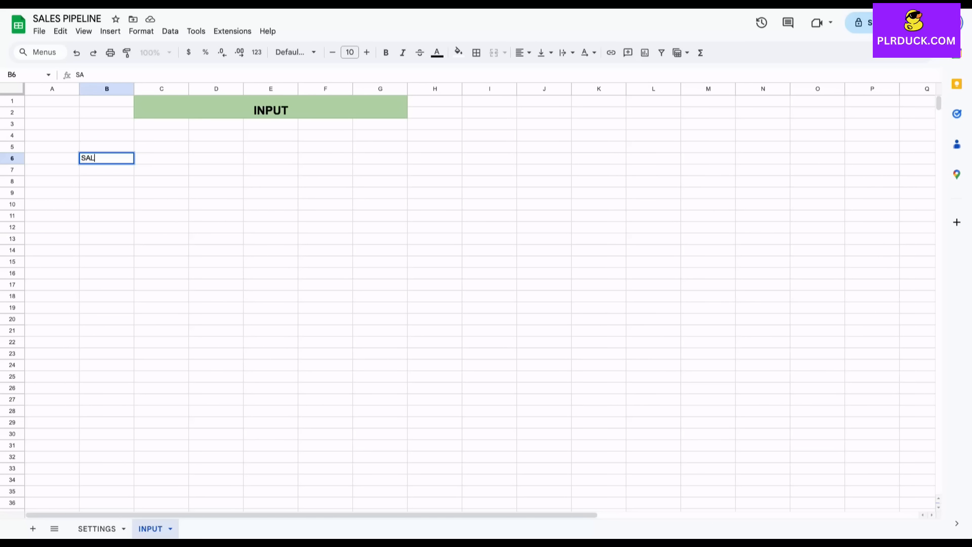
type("E TITLE")
key("Tab")
type("CONTACT NAME")
key("Tab")
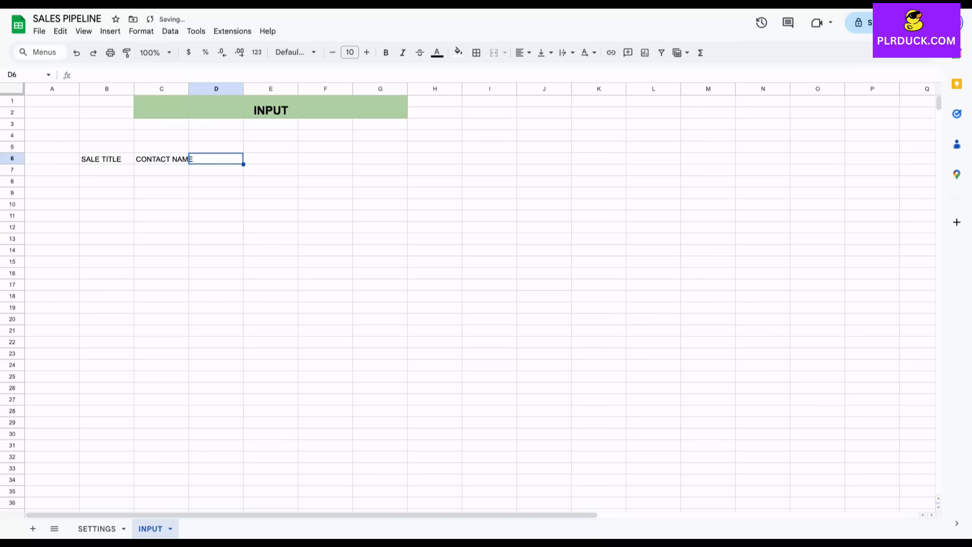
type("COMP")
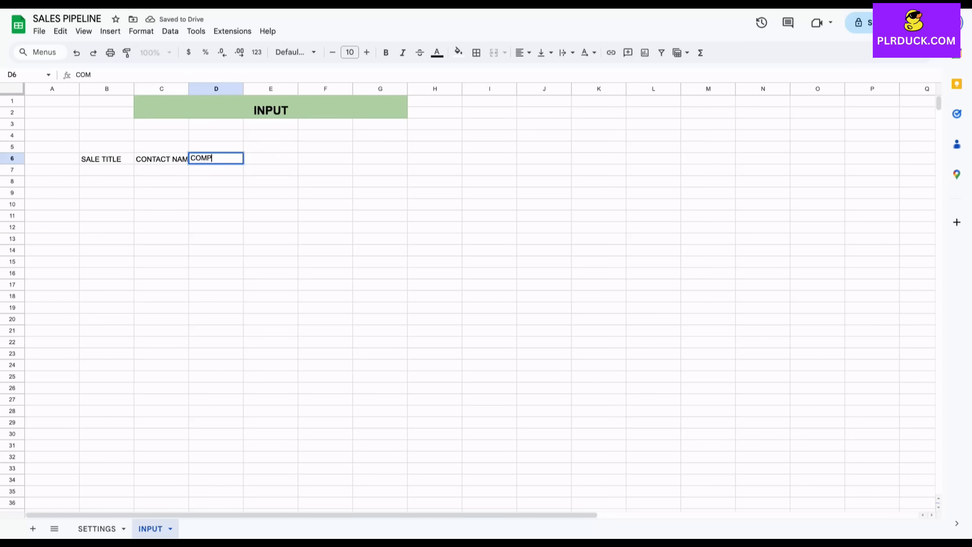
type("ANY")
key("Tab")
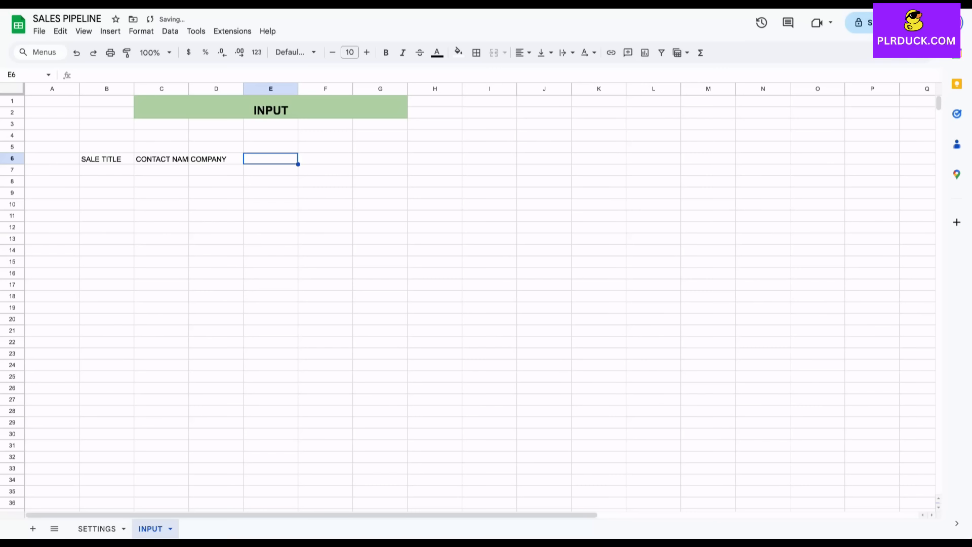
type("CONT")
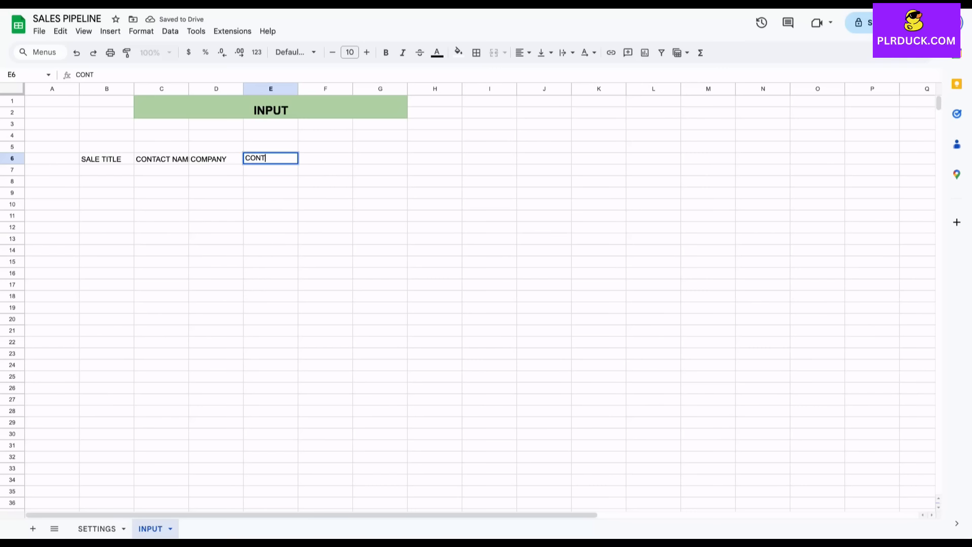
type("ACT INFO")
left_click(217, 204)
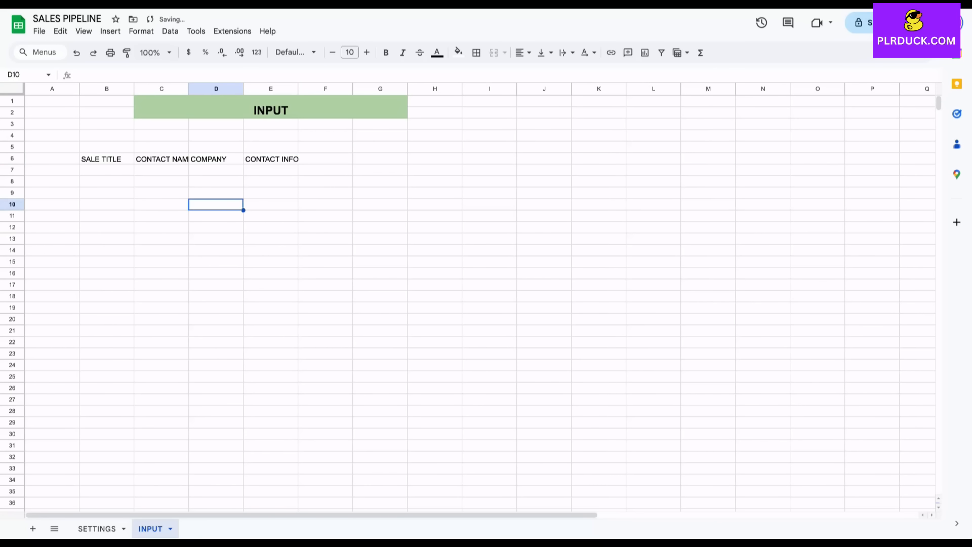
left_click_drag(189, 88, 272, 89)
left_click_drag(328, 89, 356, 89)
Enter headers SALES REPRESENTATIVE, PRE SALE STAGE, STATUS, OPEN DATE, CLOSE DATE and DEAL VALUE in F6:K6.
left_click(383, 158)
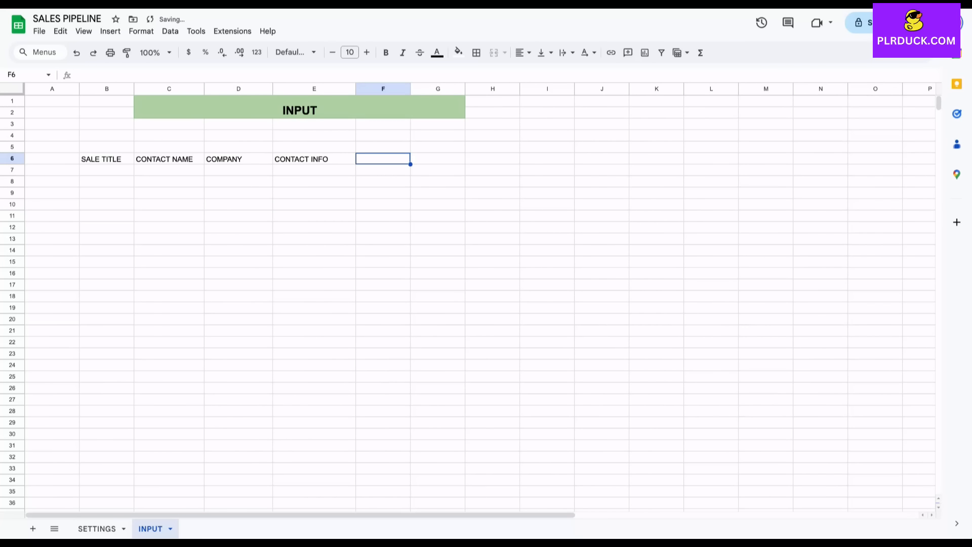
type("SA")
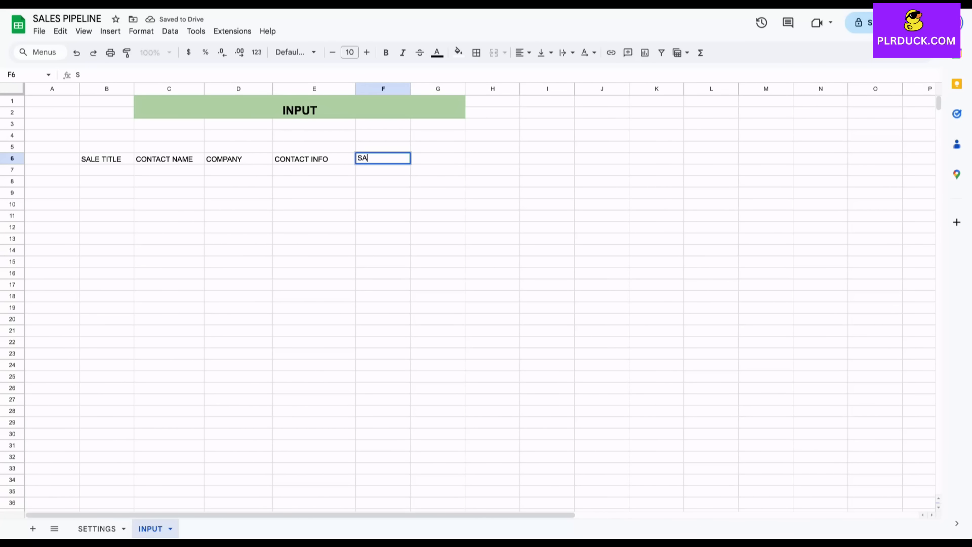
type("LES REPRESENTATIVE")
key("Tab")
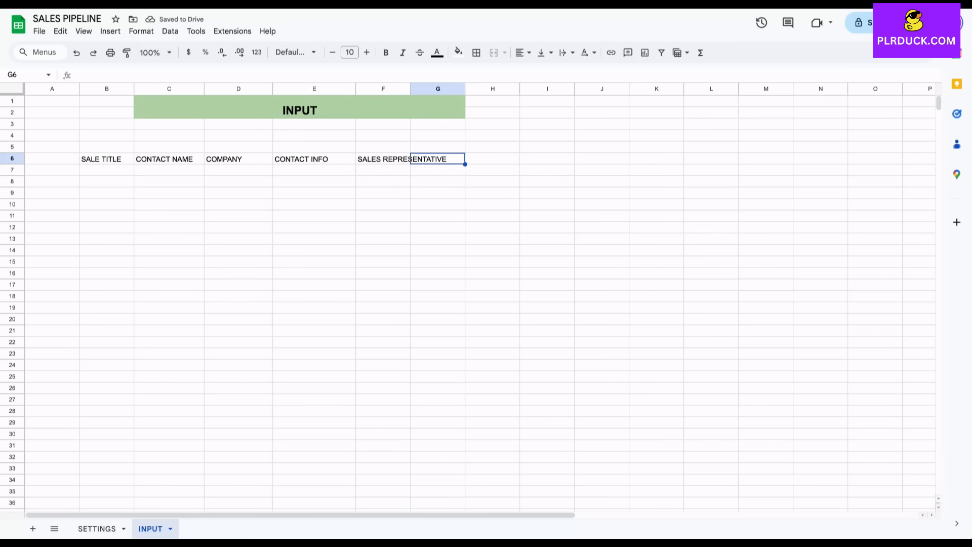
type("PRE SALE STAGE")
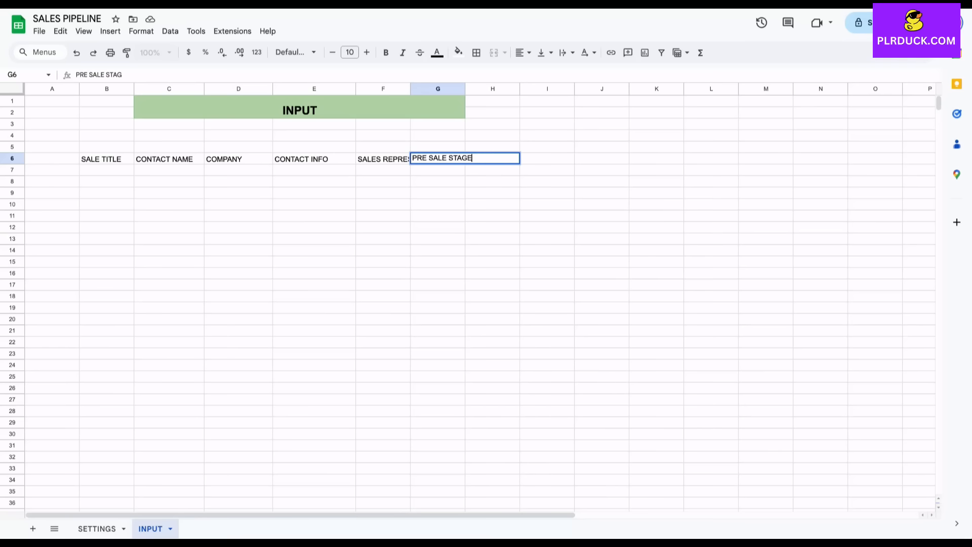
key("Tab")
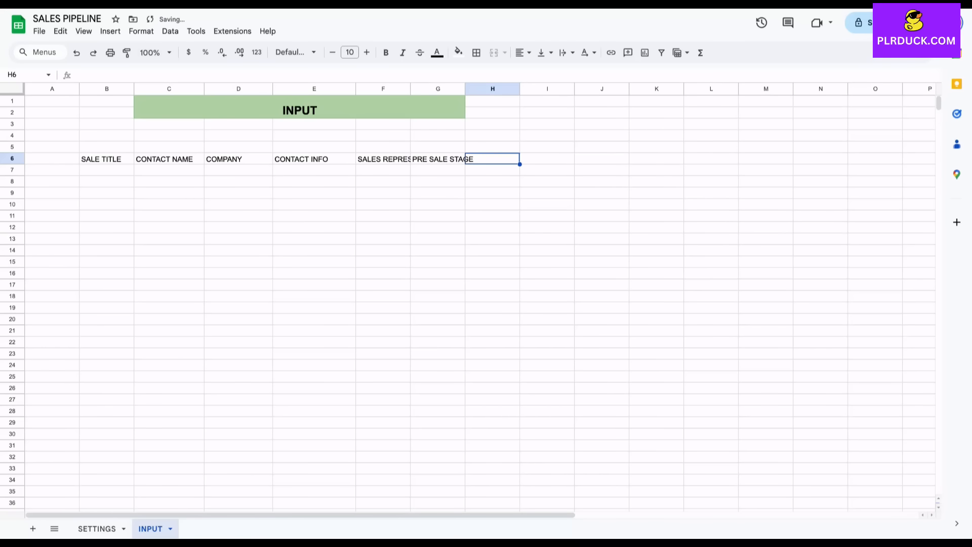
type("STATUS")
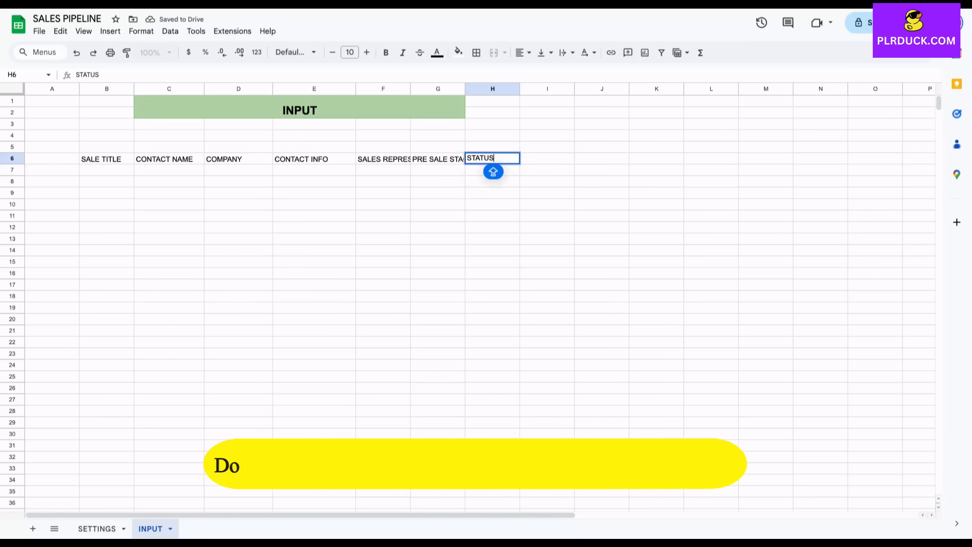
key("Tab")
type("O")
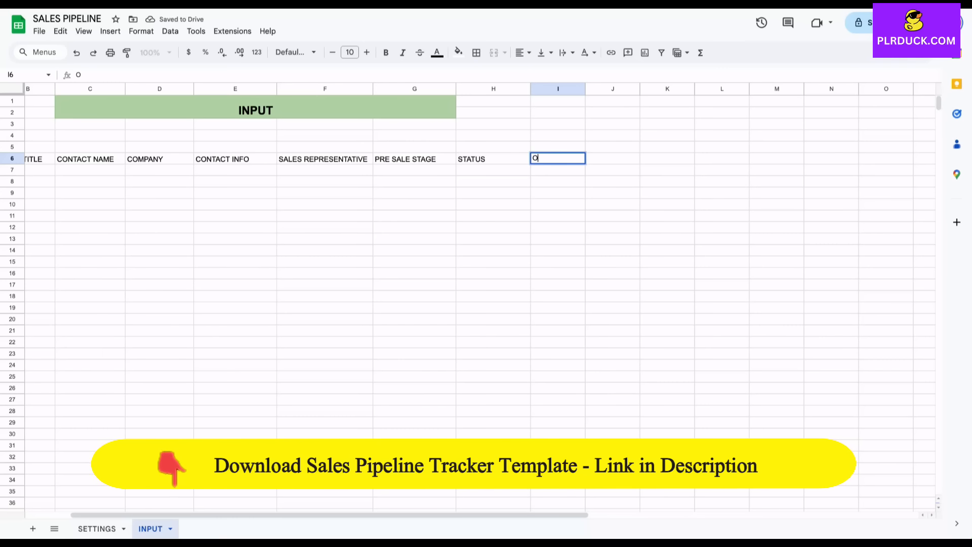
type("PEN DATE")
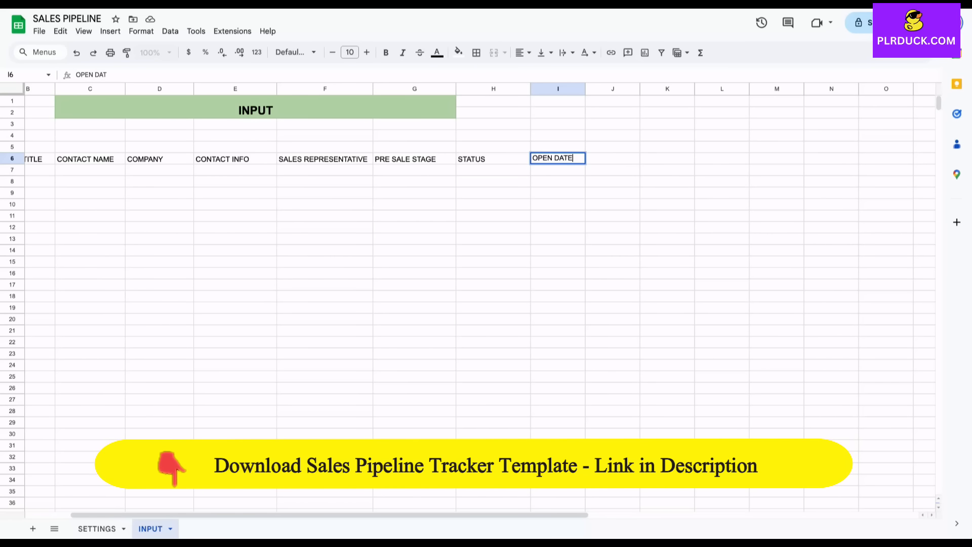
key("Tab")
type("CLO")
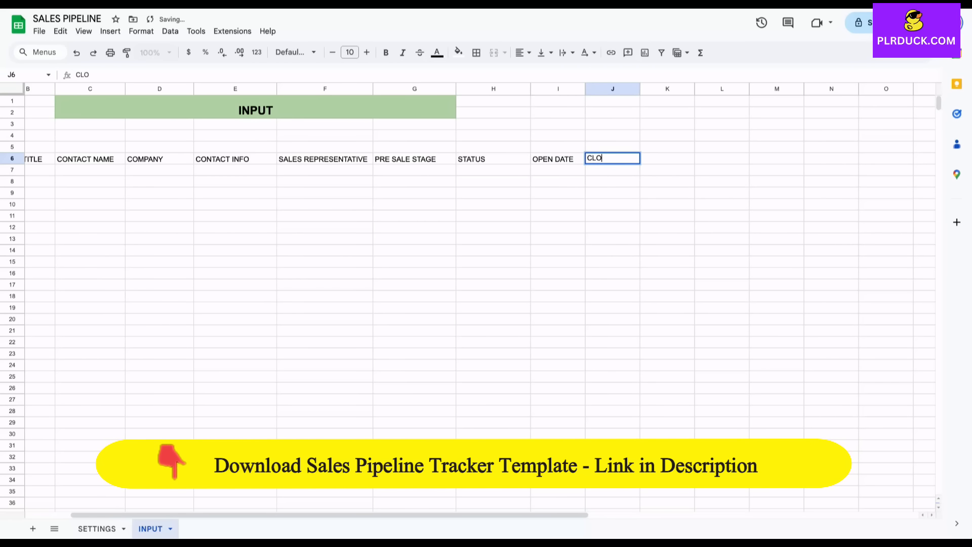
type("SE DATE")
key("Tab")
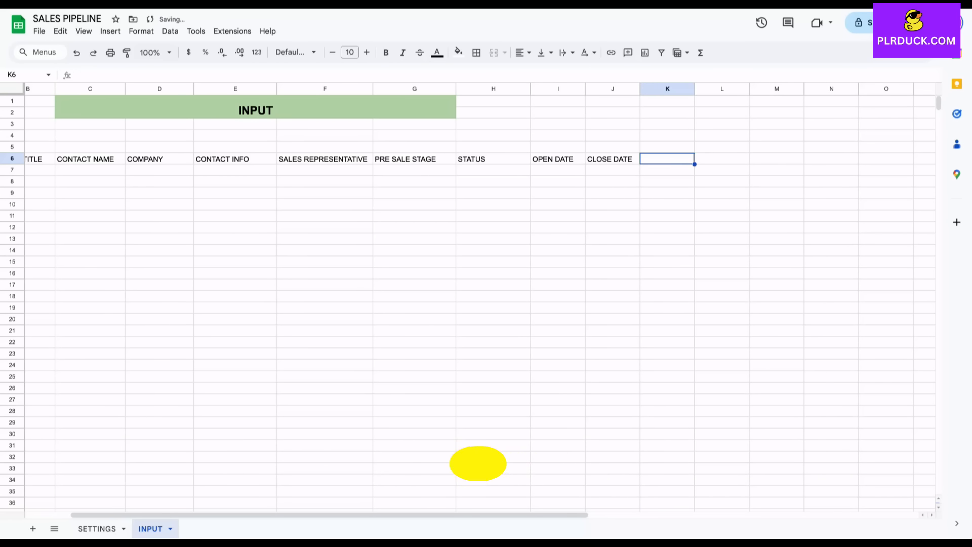
type("DEAL VALUE")
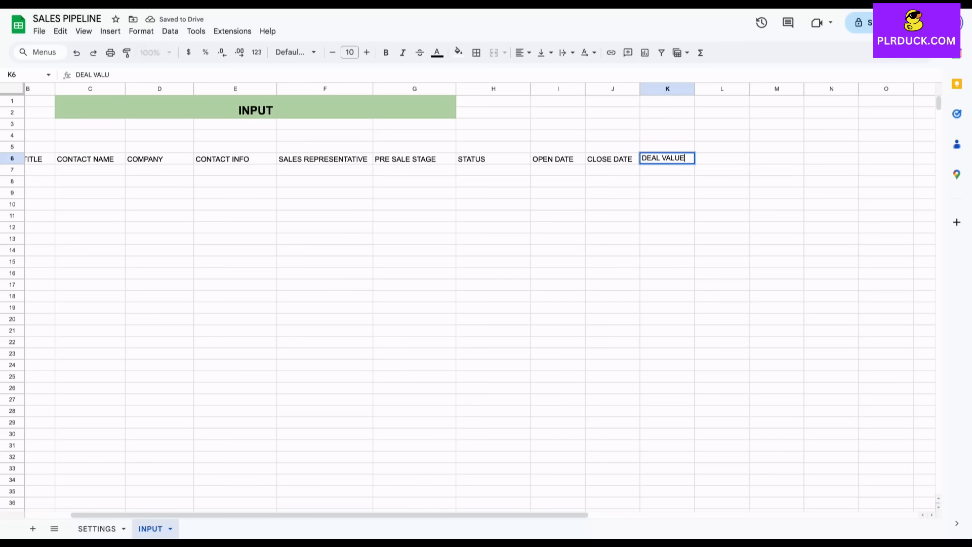
key("Tab")
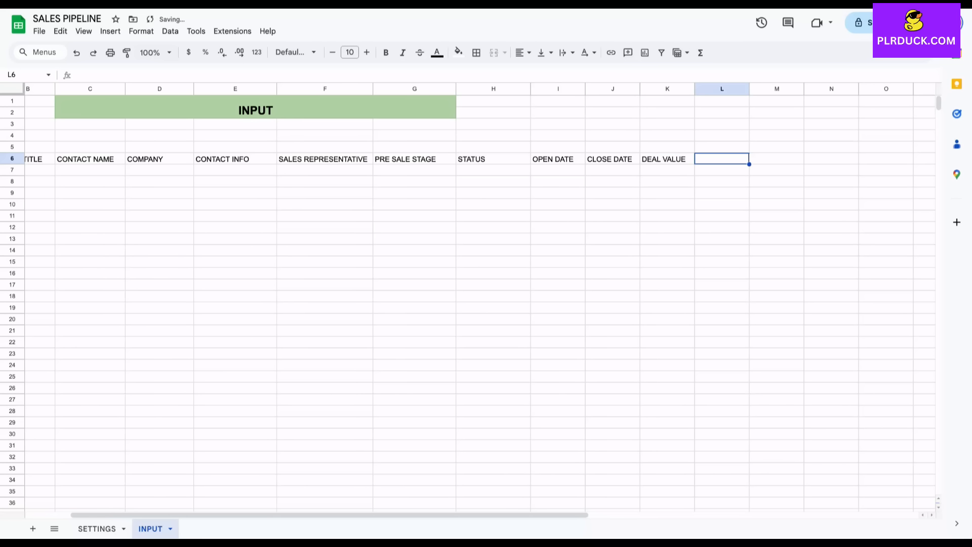
Enter headers PROBABILITY OF WINNING, NOTES/REMARKS, EXPECTED EARNINGS, ACTUAL INCOME and SALE STAGE in L6:P6.
type("PROBALITY")
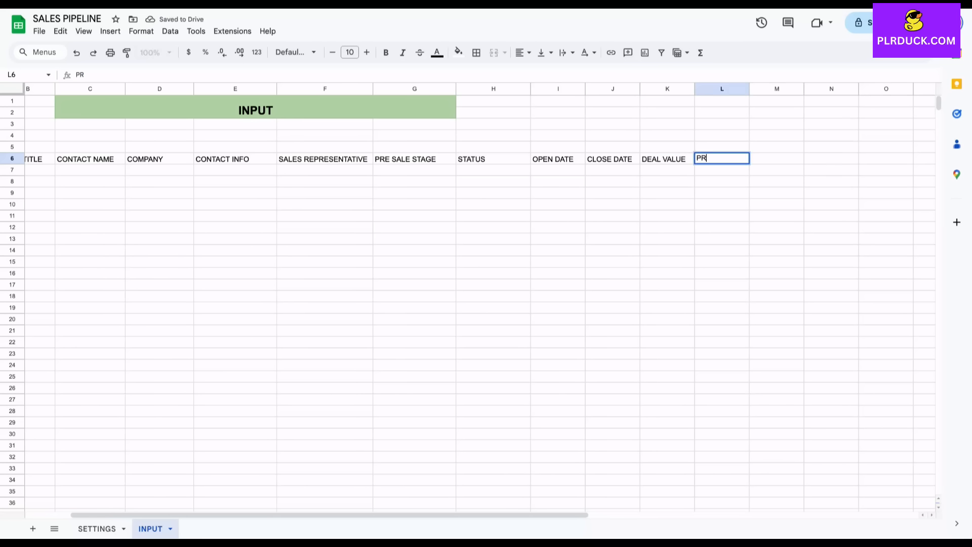
key("BackSpace")
key("BackSpace")
key("BackSpace")
key("BackSpace")
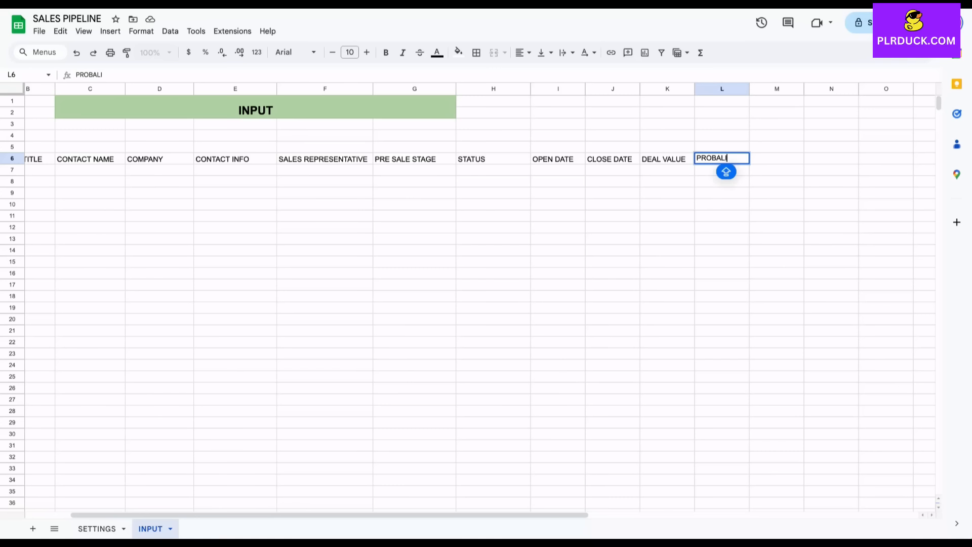
type("BILITY ")
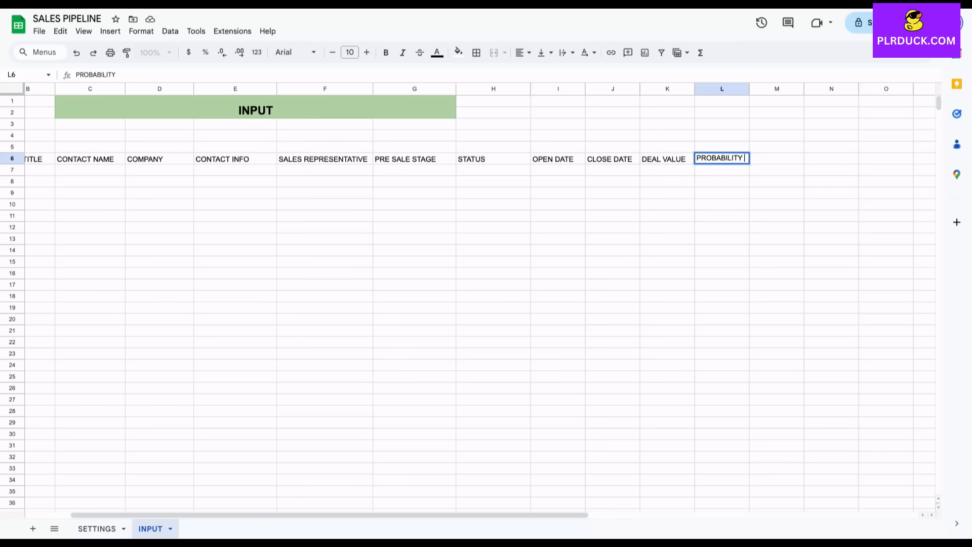
type("OF WINNING")
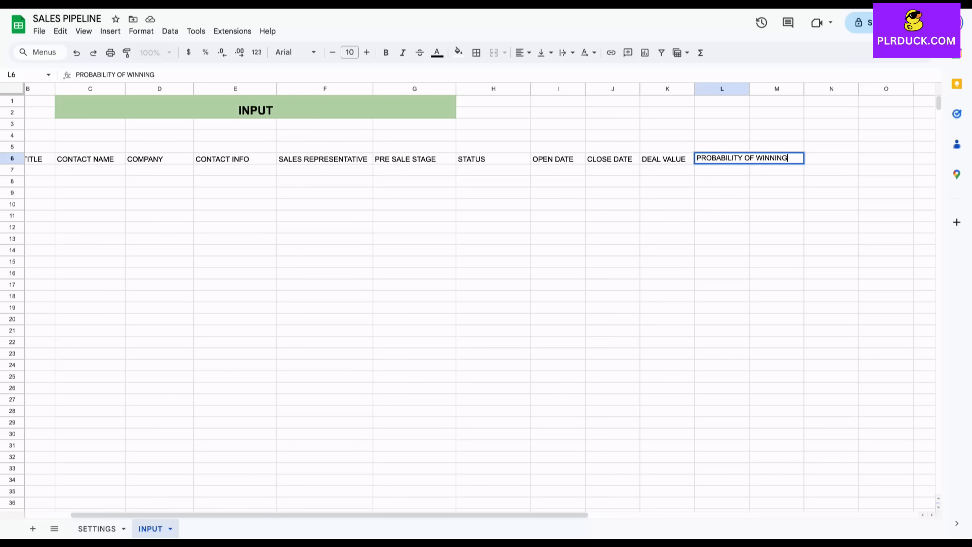
key("Tab")
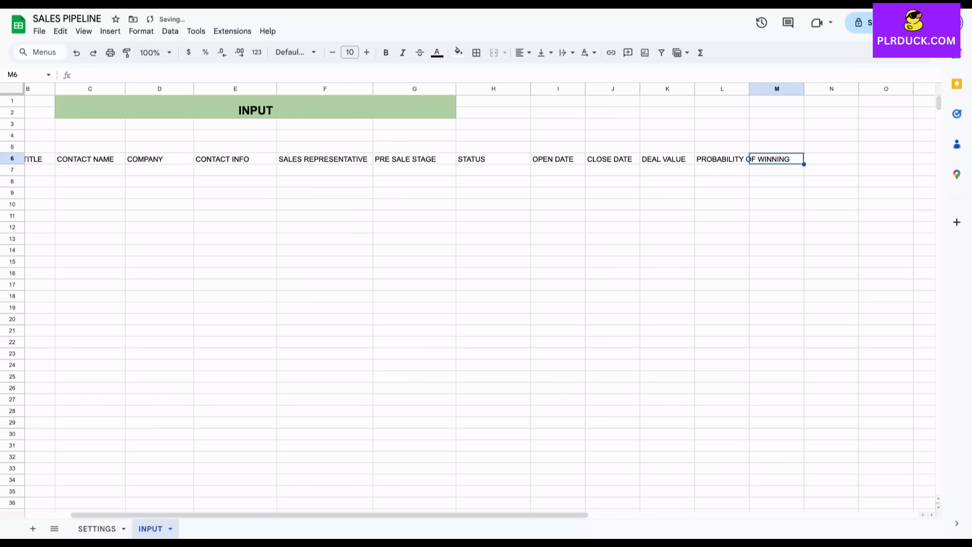
type("NOT")
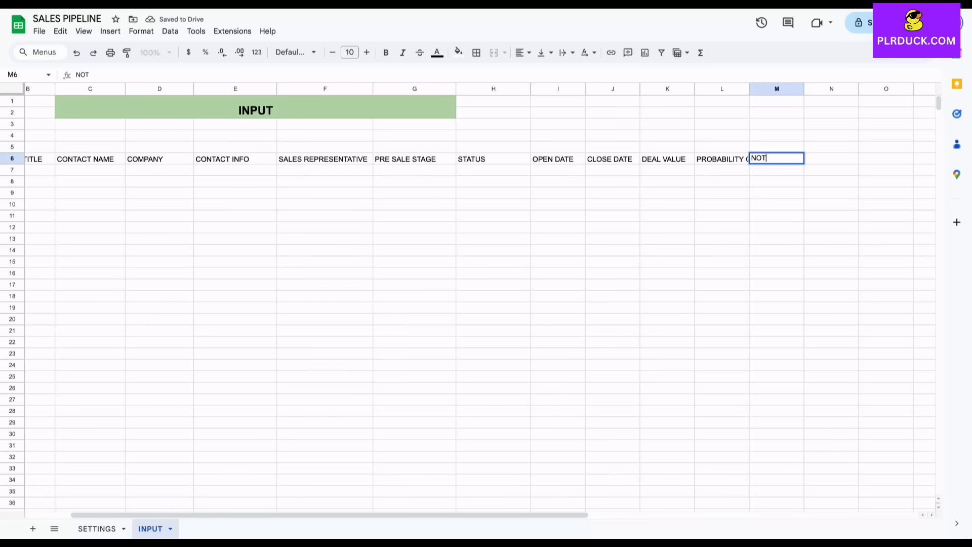
type("ES/REMARKS")
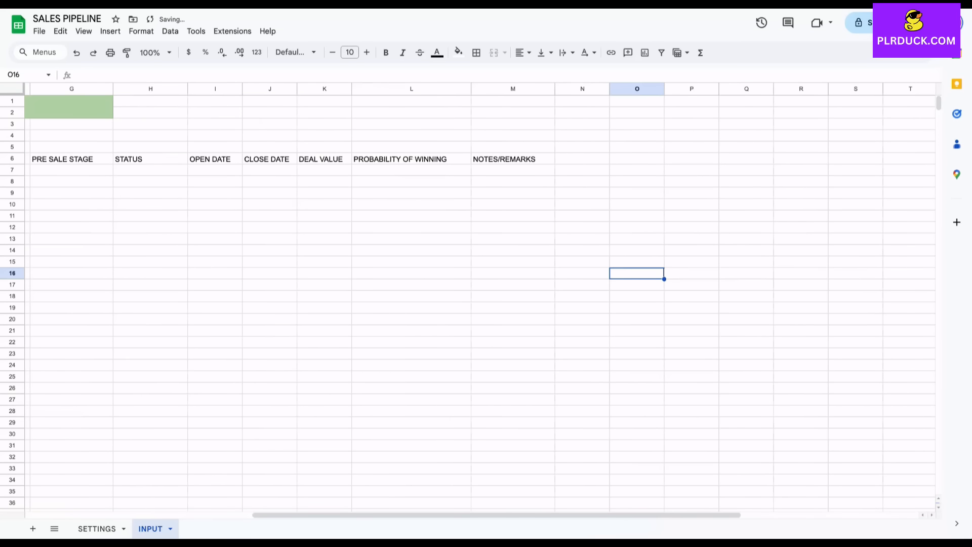
left_click(582, 159)
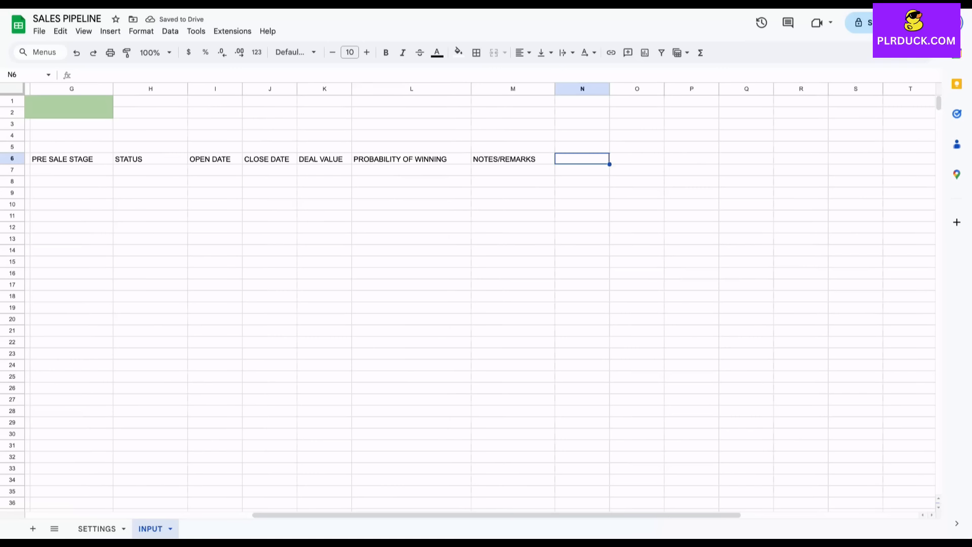
type("E")
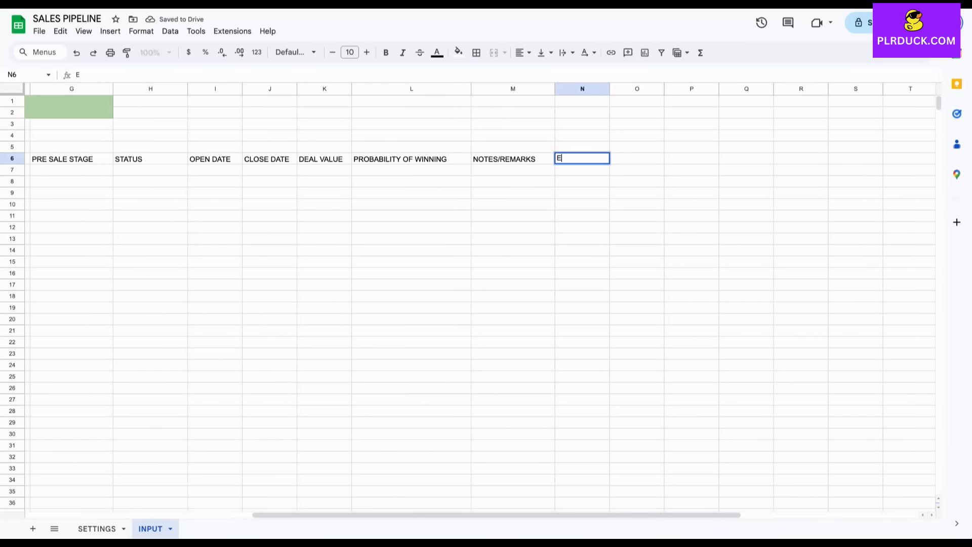
type("XPECTED EARNINGS")
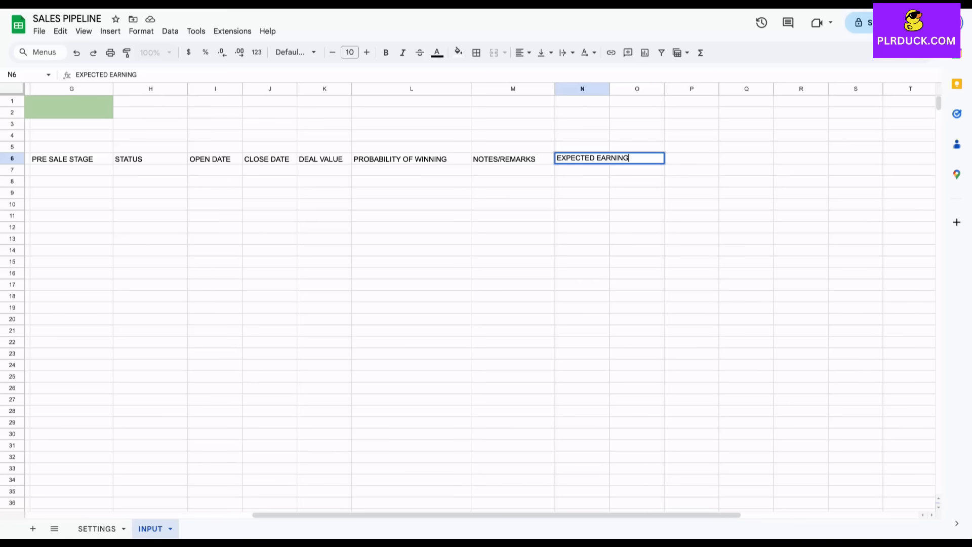
key("Tab")
type("AC")
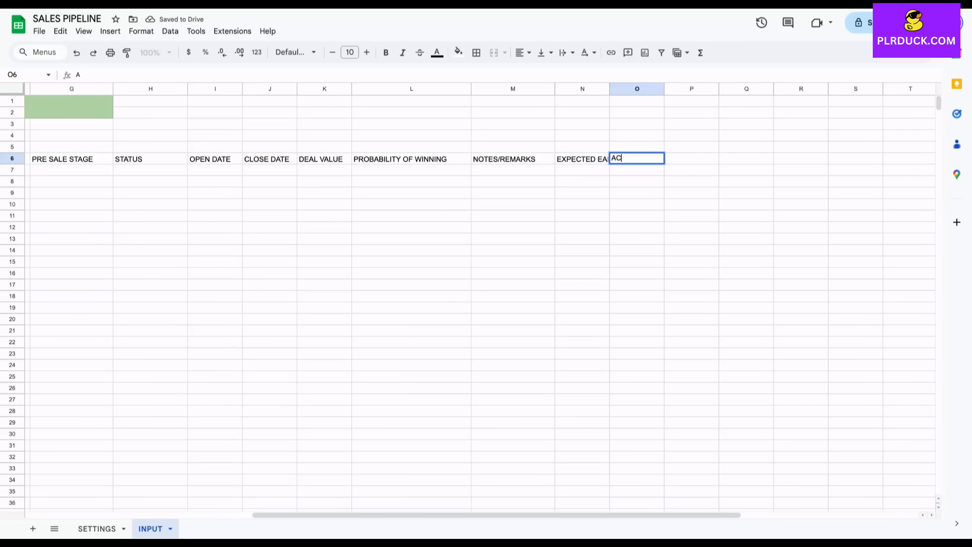
type("TUAL INCOME")
key("Tab")
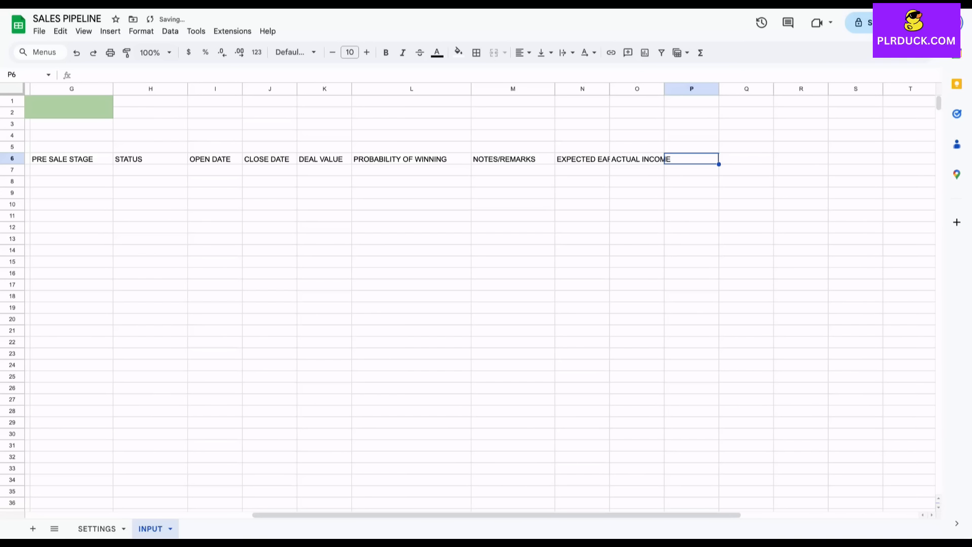
type("SALE STAGE")
left_click(692, 251)
scroll(692, 250, "left", 5)
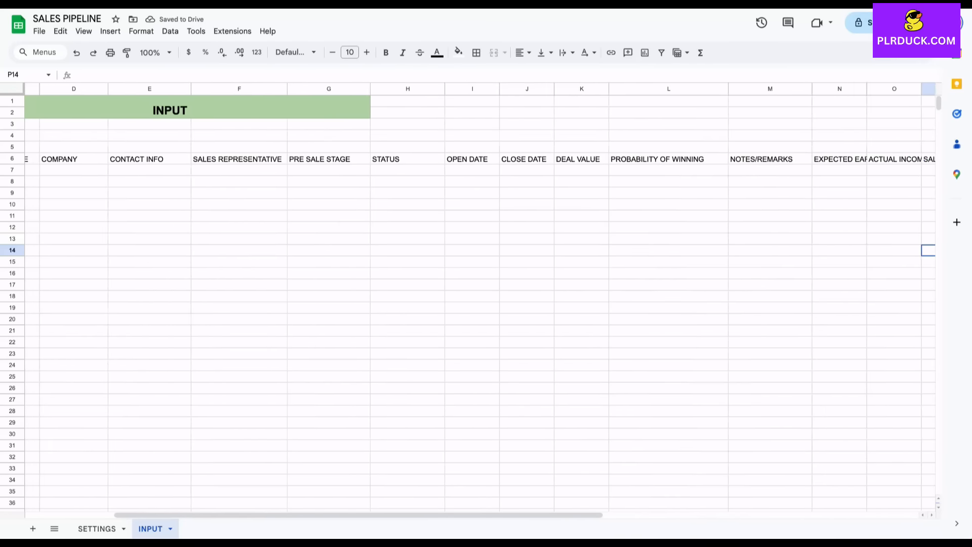
Format the B6:P6 headers bold, size 11, centred, with a light orange fill.
scroll(480, 300, "left", 4)
left_click_drag(101, 159, 927, 159)
left_click(386, 52)
left_click(367, 52)
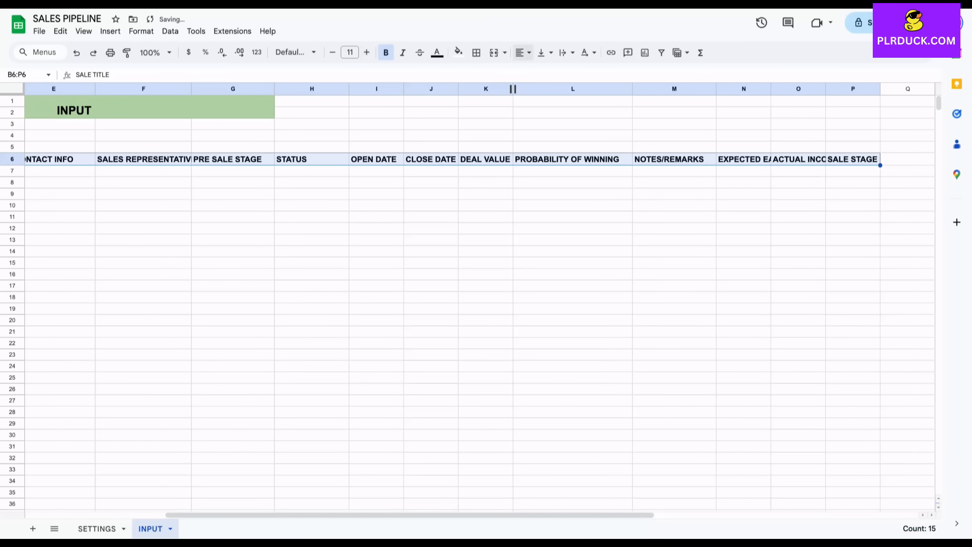
left_click(523, 52)
left_click(540, 72)
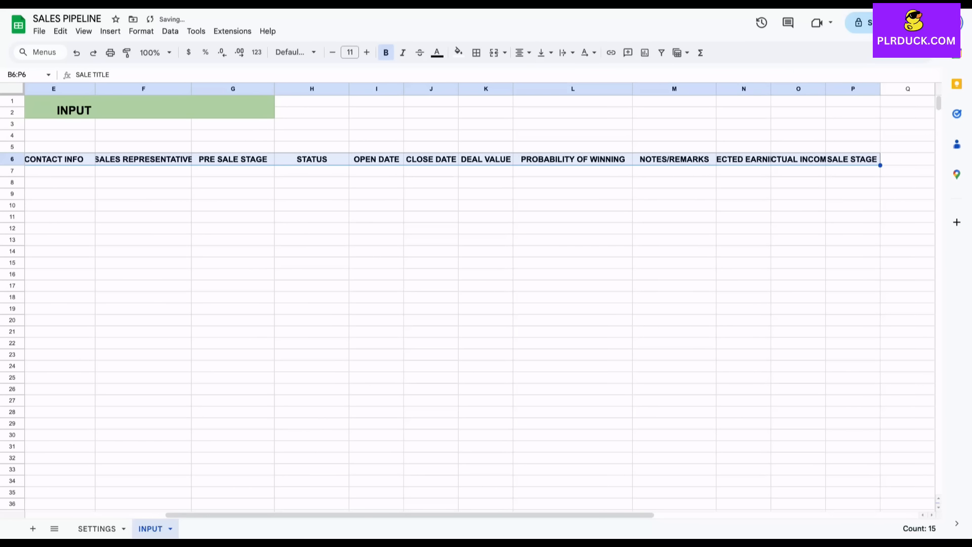
left_click(458, 52)
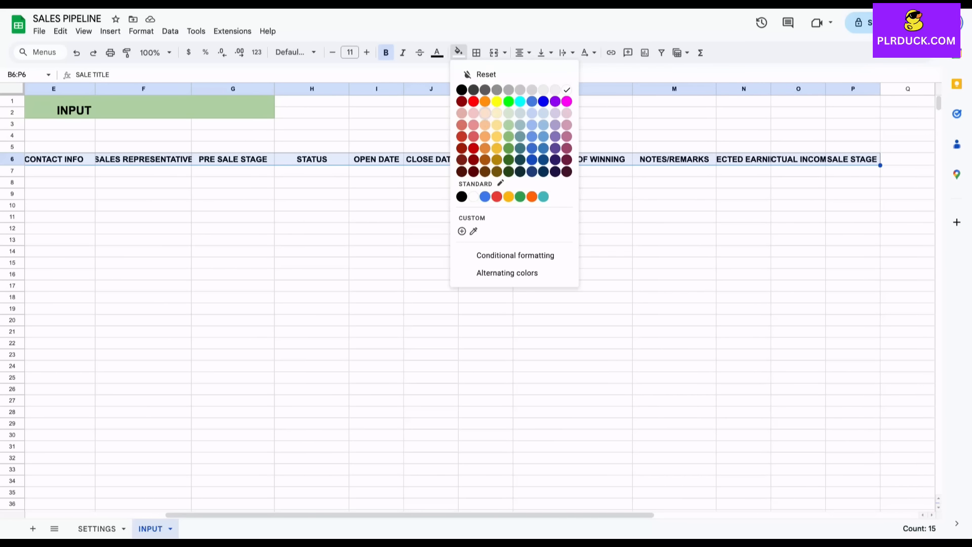
left_click(485, 113)
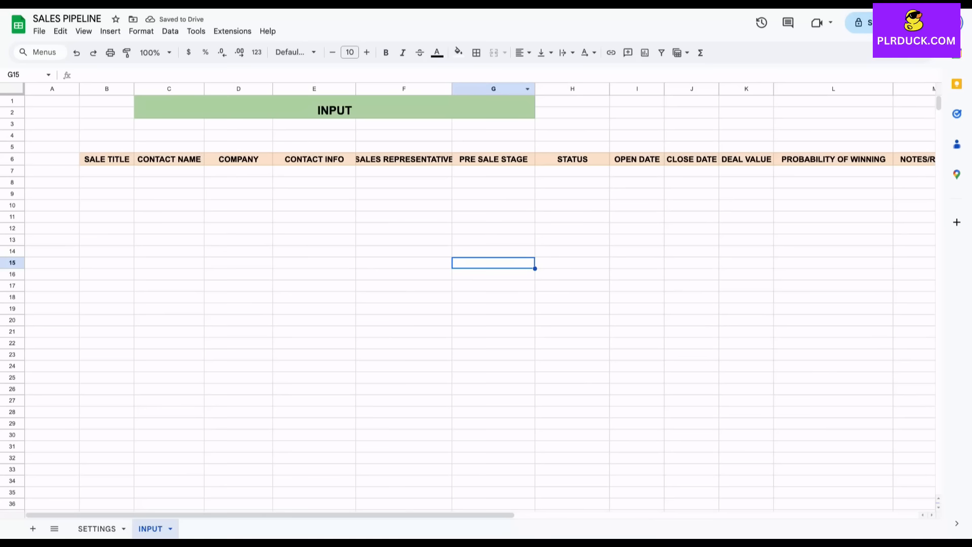
Widen the header columns, including DEAL VALUE, PROBABILITY OF WINNING and column B, so titles fit.
left_click_drag(452, 89, 485, 88)
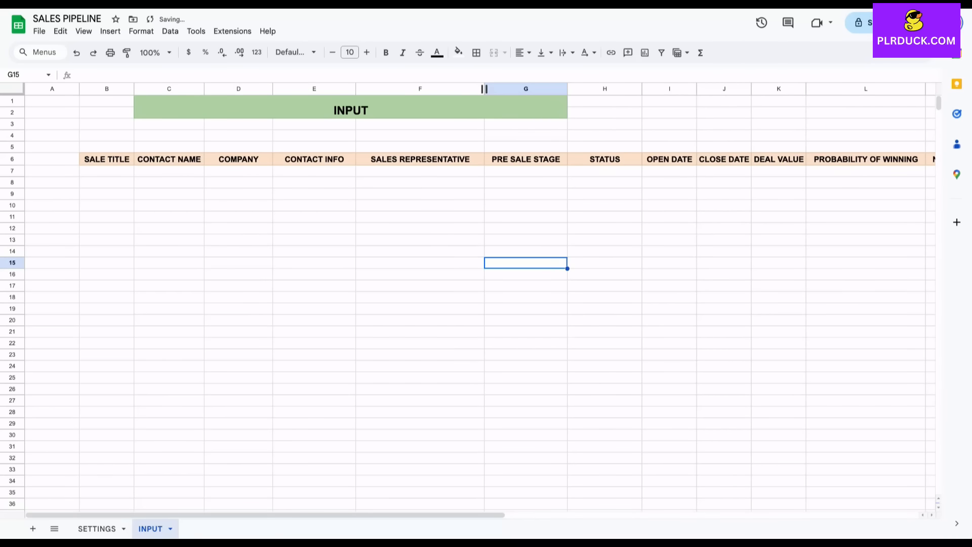
scroll(484, 89, "right", 3)
scroll(472, 89, "right", 3)
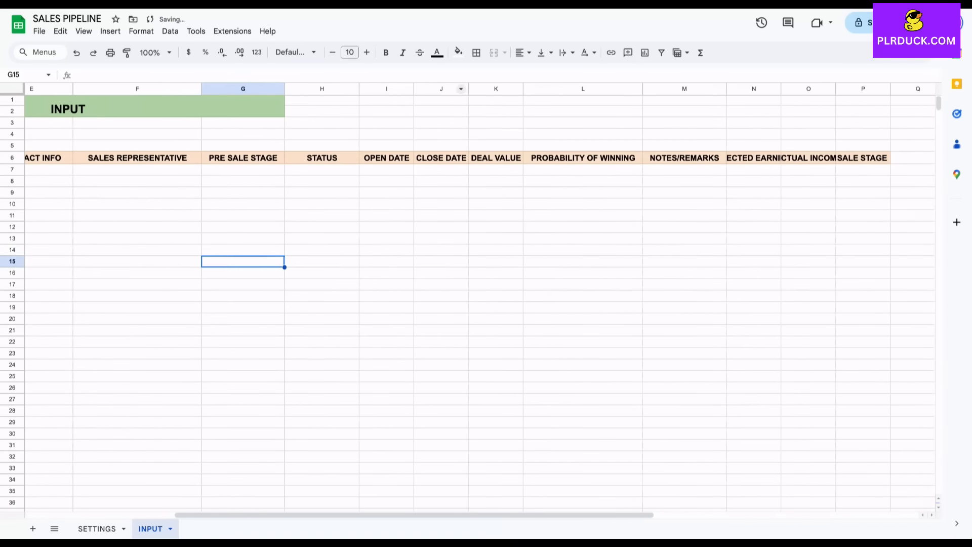
left_click_drag(473, 88, 667, 89)
scroll(511, 89, "right", 5)
left_click_drag(722, 88, 758, 89)
scroll(759, 89, "left", 10)
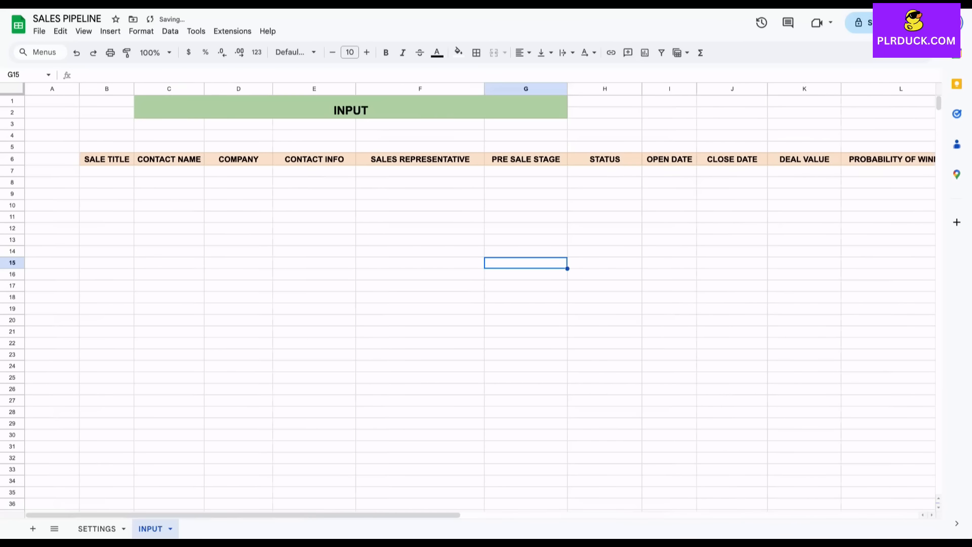
left_click_drag(135, 88, 152, 89)
left_click(186, 216)
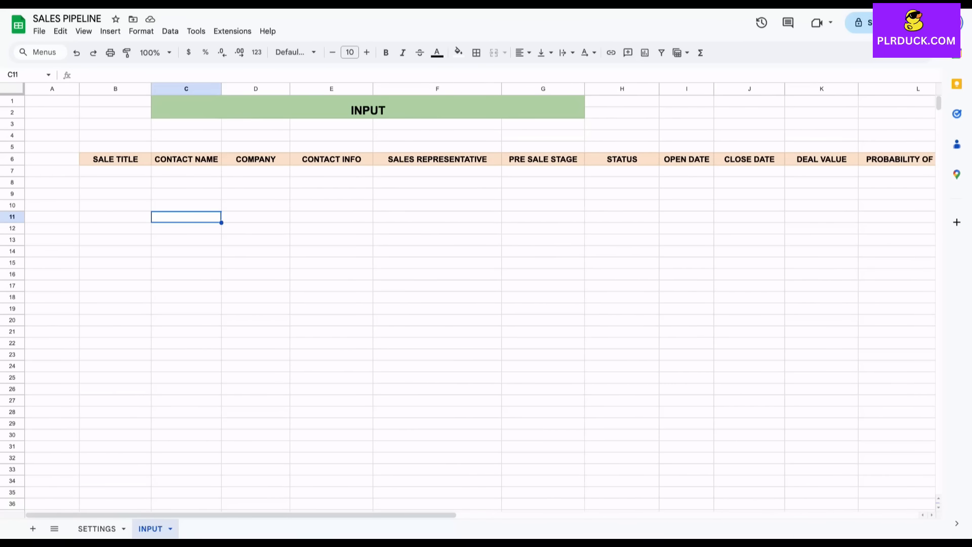
left_click(116, 171)
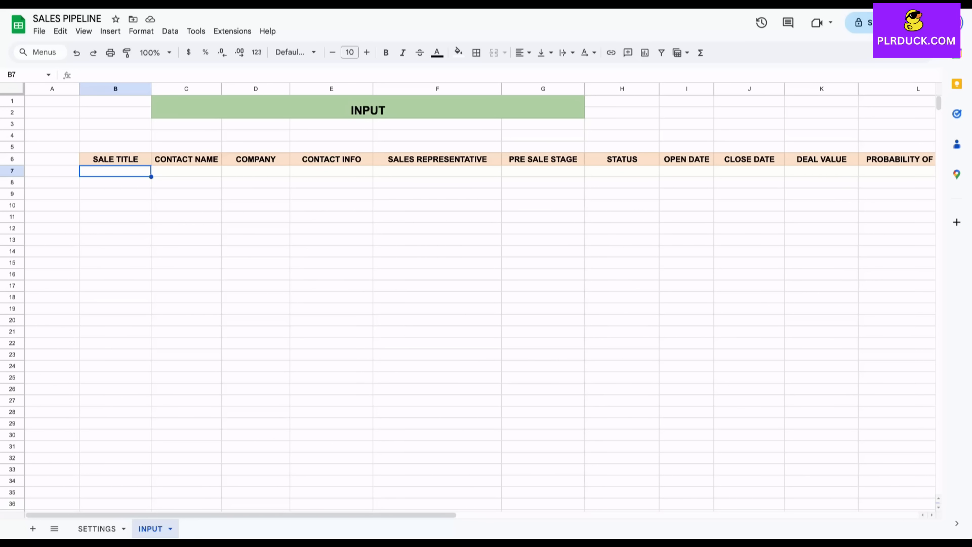
Enter PROJECT 1, the contact's name, company META and the contact's e-mail across B7:E7.
type("PROJECT")
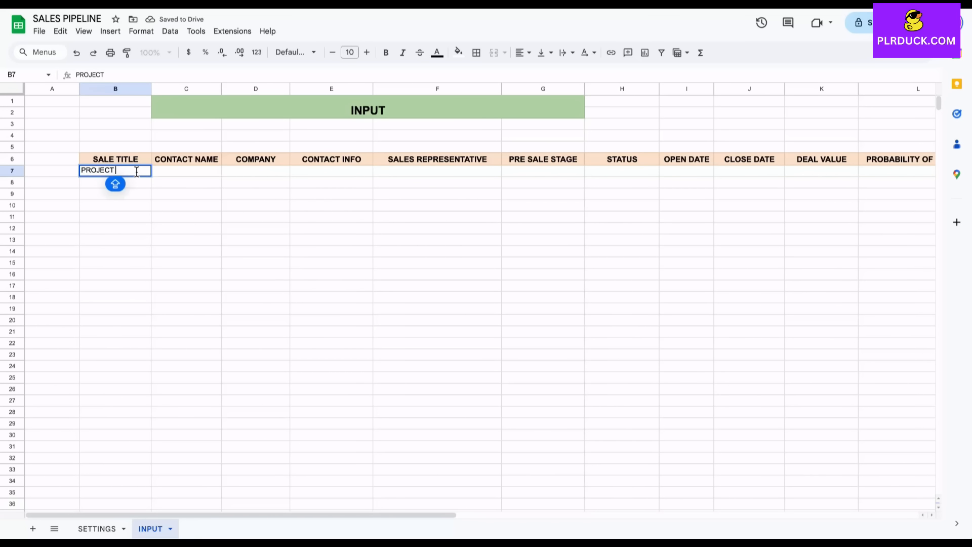
type(" 1")
key("Tab")
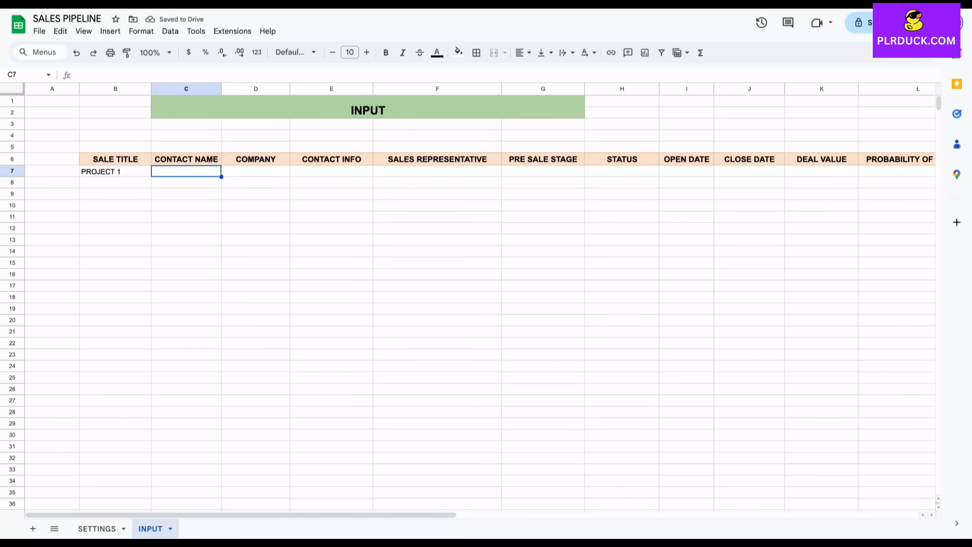
type("SAM")
key("Tab")
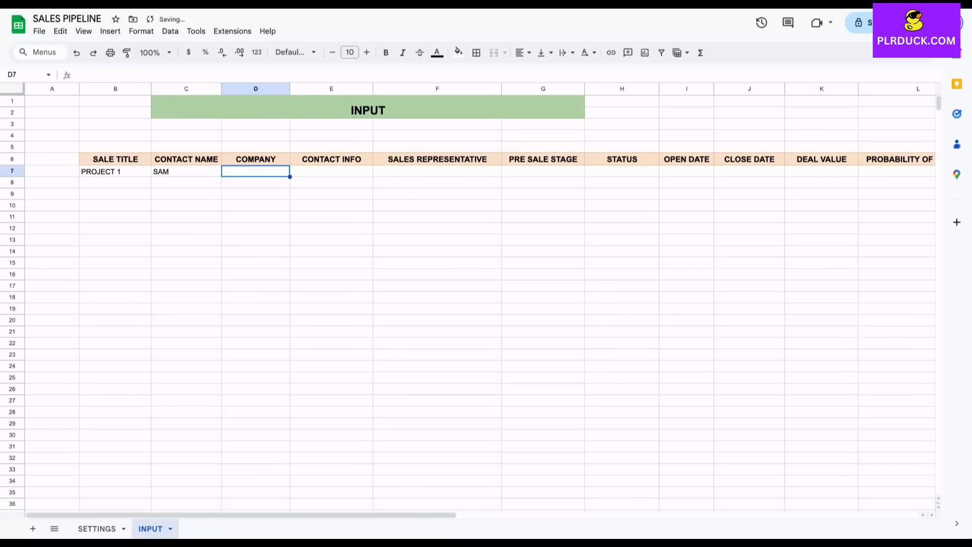
type("META")
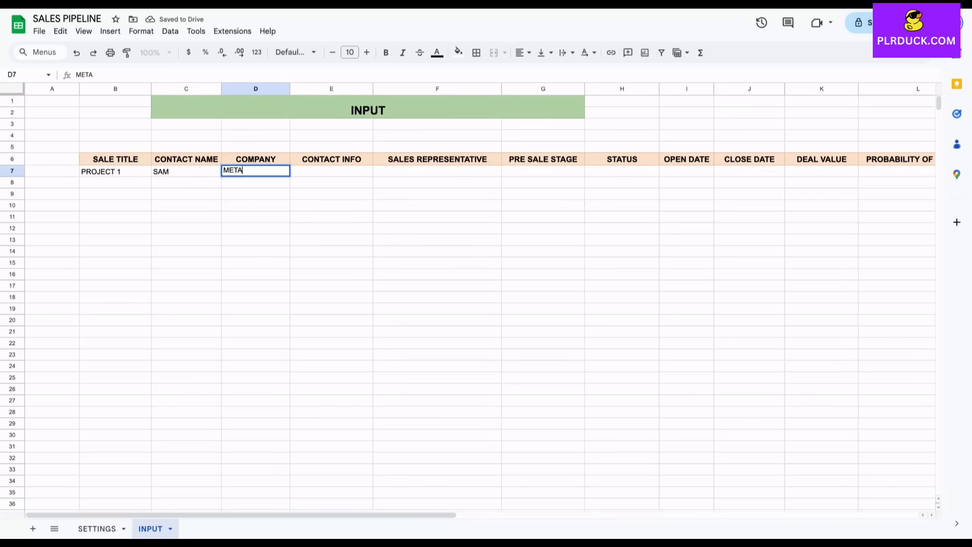
key("Tab")
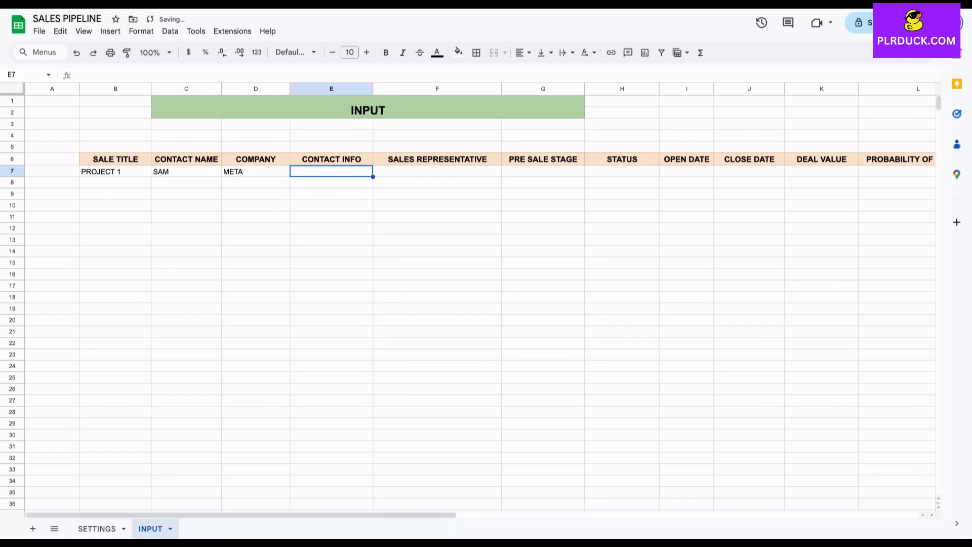
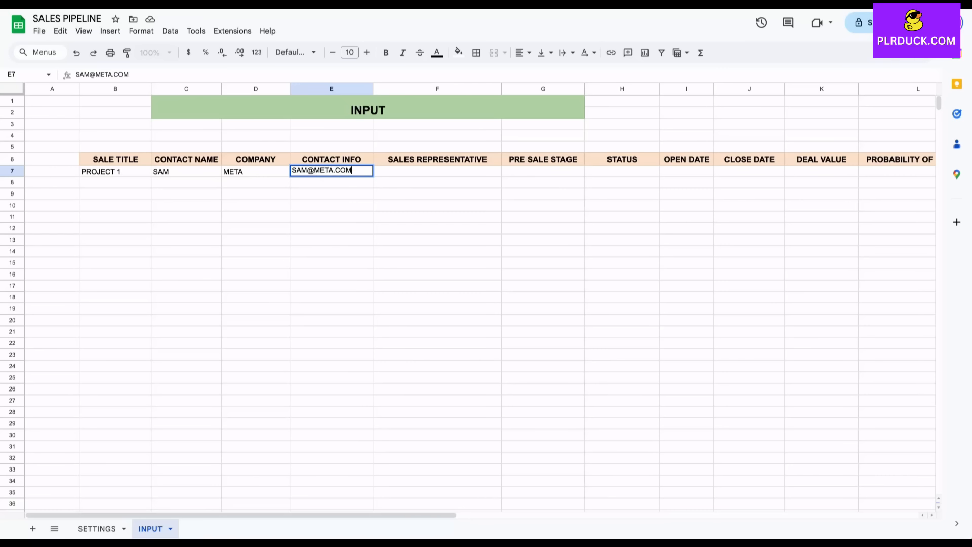
left_click(437, 206)
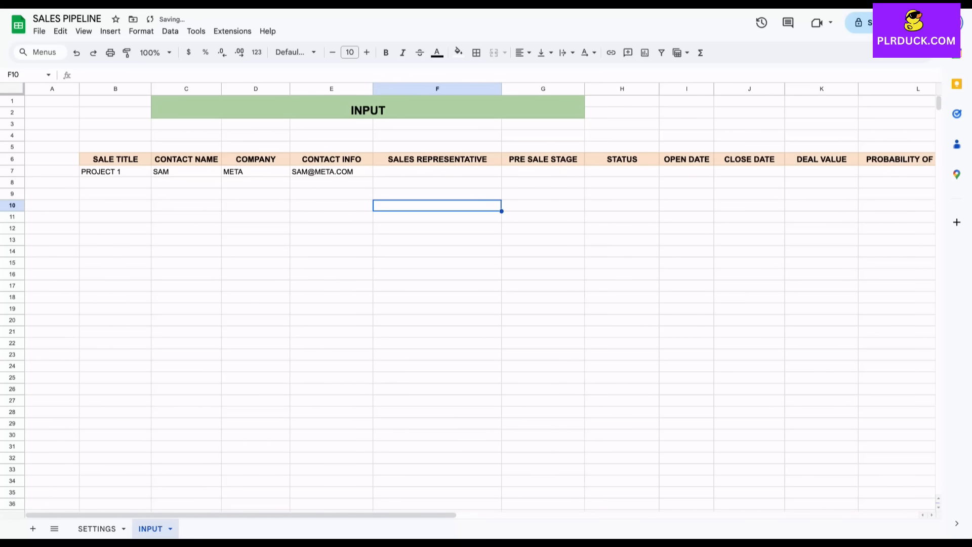
left_click(437, 172)
scroll(481, 298, "right", 2)
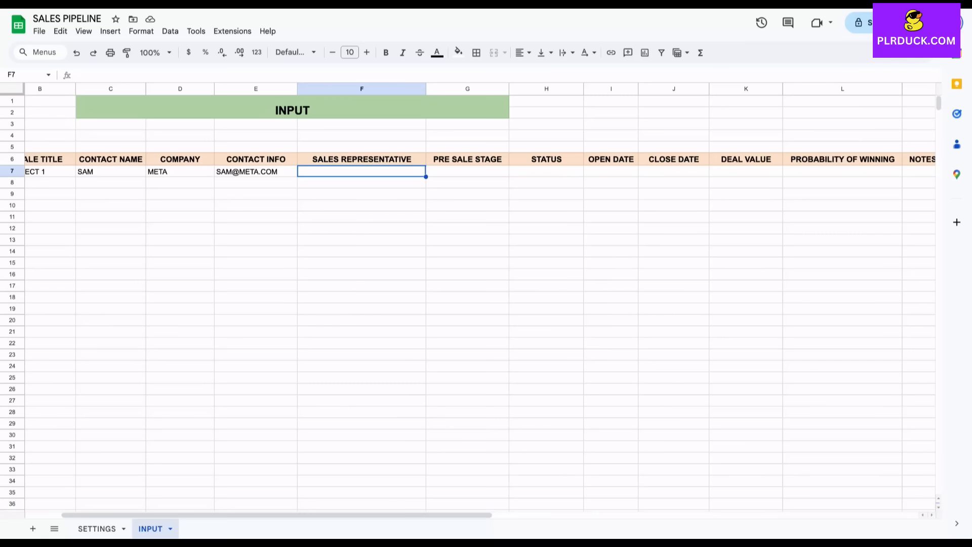
Add a Dropdown (from a range) rule on F7 using SETTINGS!D9:D13, names JOHN through PETER.
left_click(111, 31)
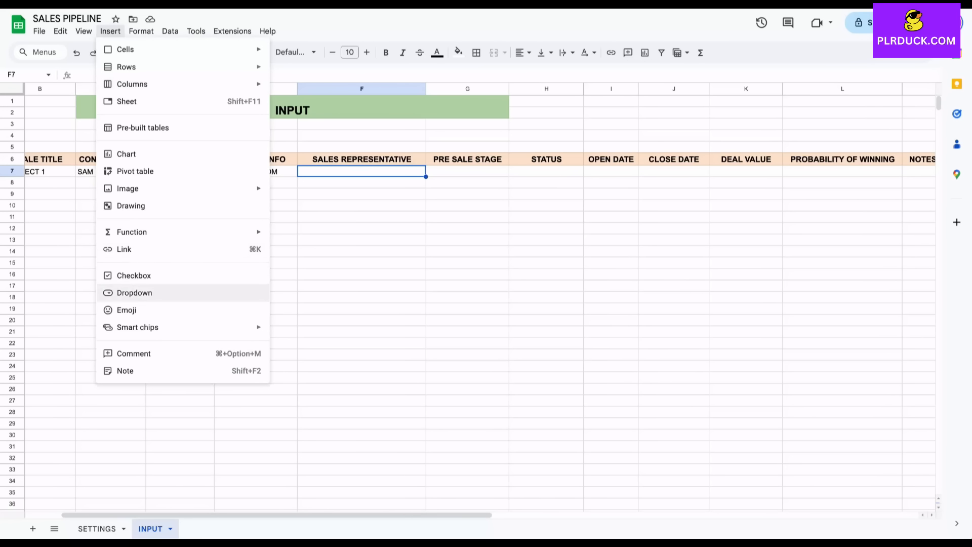
left_click(134, 293)
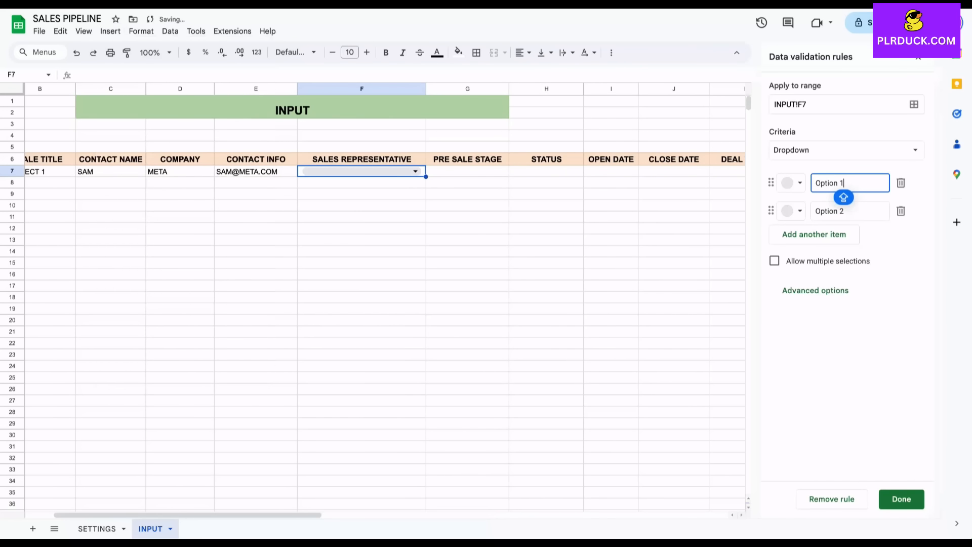
left_click(914, 104)
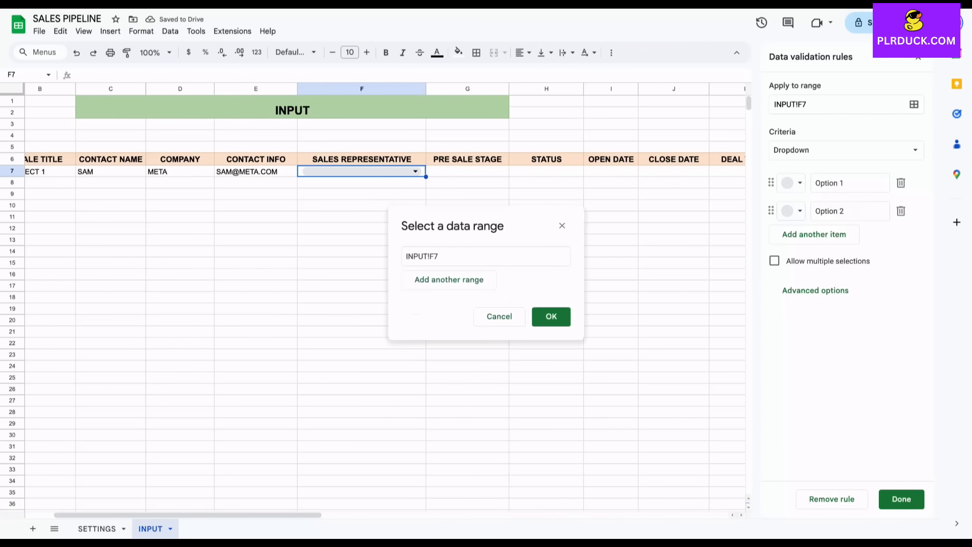
key("Escape")
left_click(845, 150)
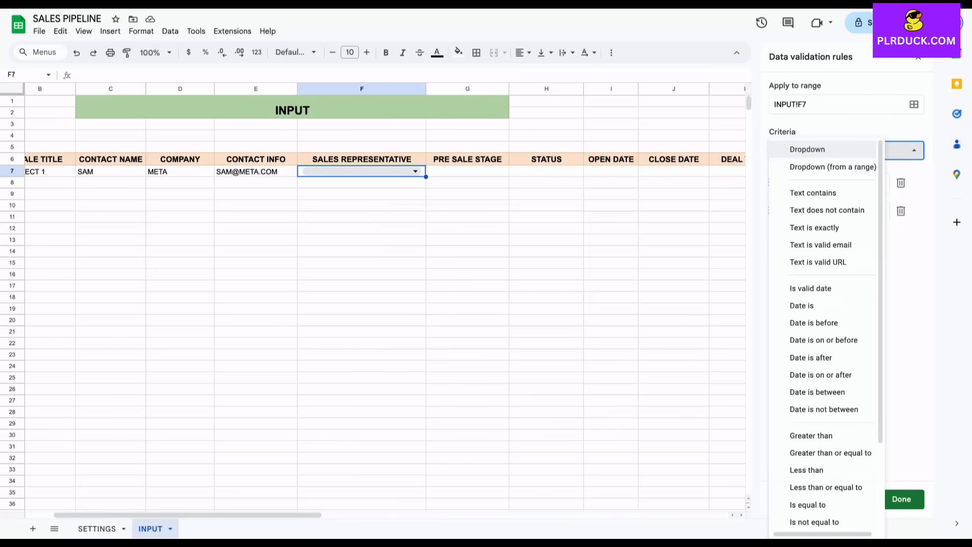
left_click(859, 164)
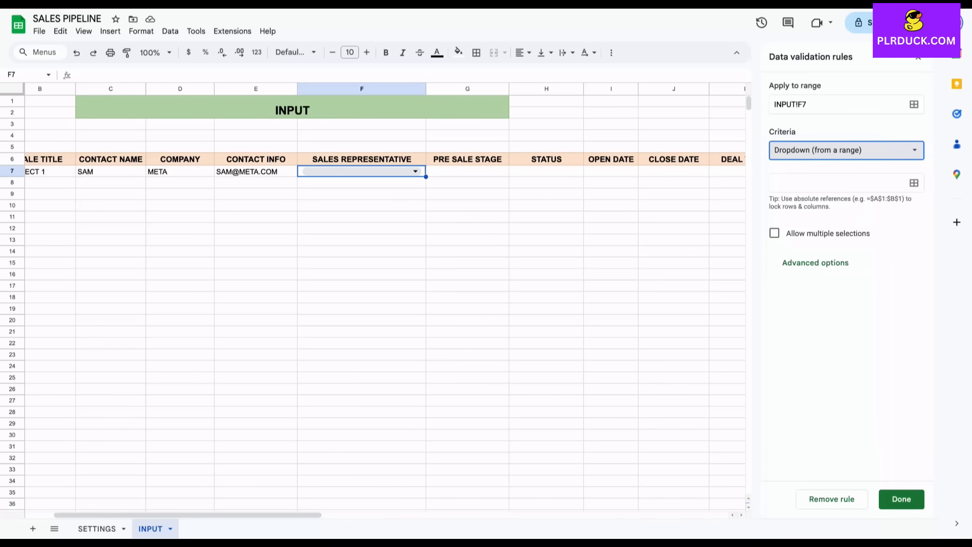
left_click(914, 183)
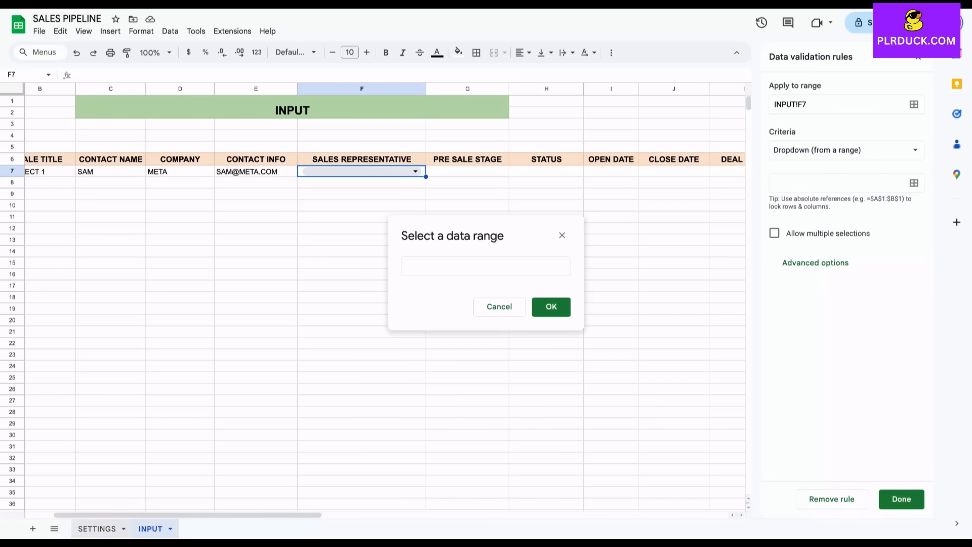
left_click(97, 528)
left_click_drag(270, 195, 270, 240)
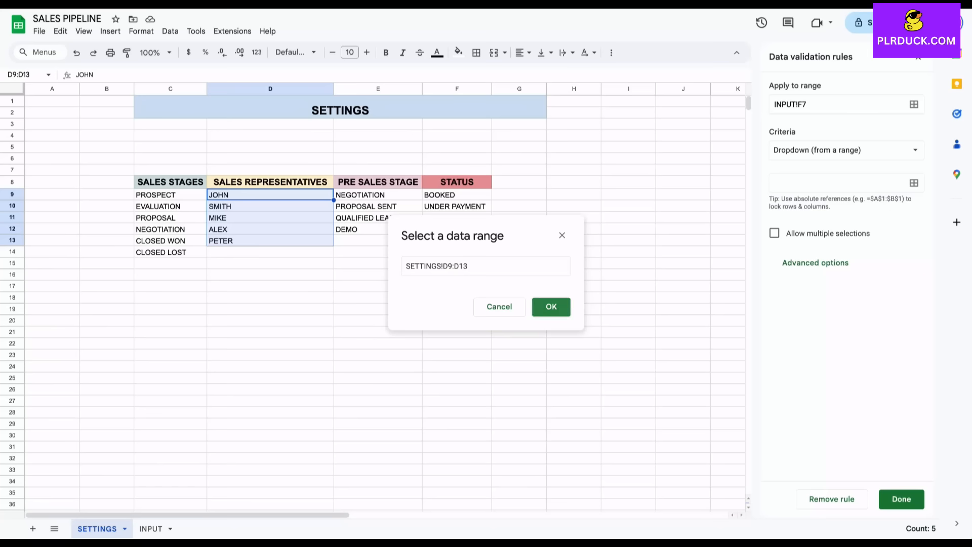
left_click(560, 310)
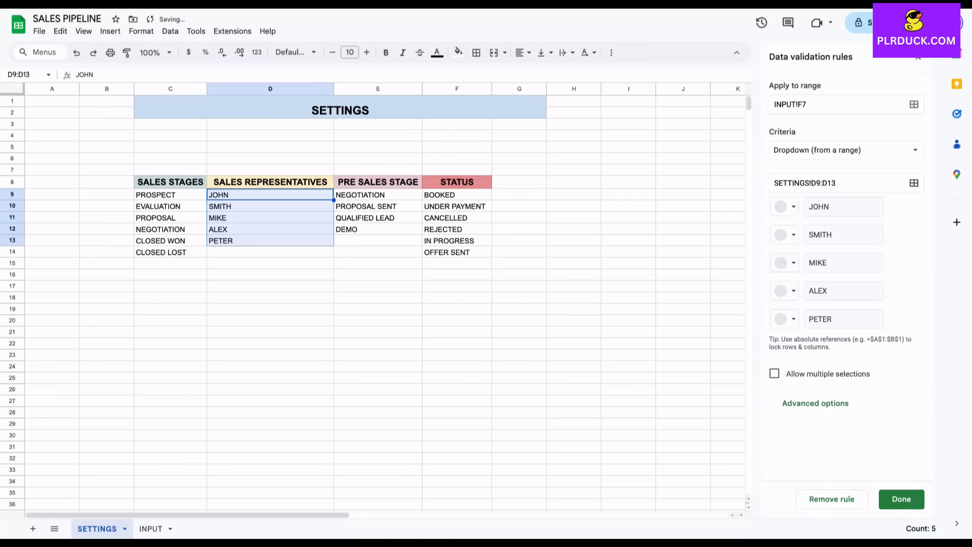
left_click(901, 498)
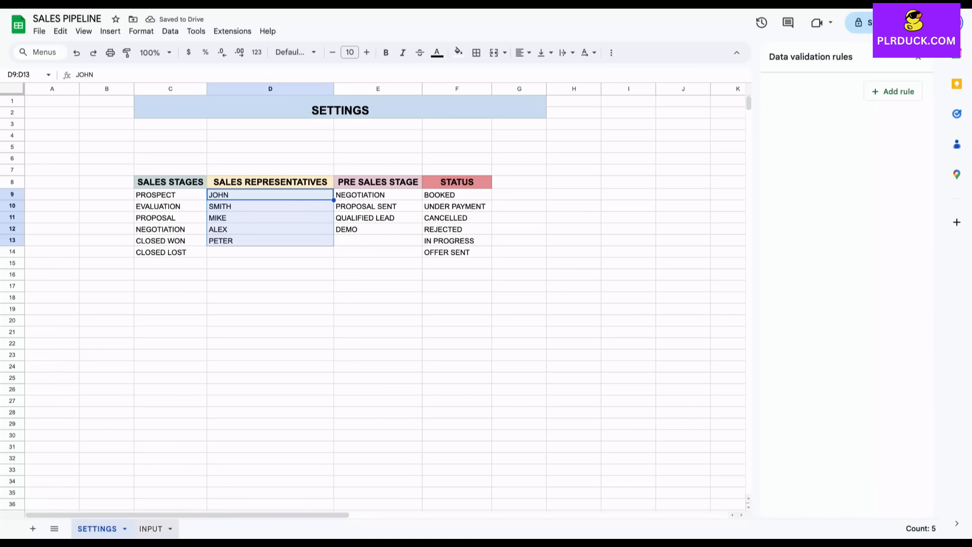
left_click(151, 528)
Fill F7's representative dropdown down to F27.
left_click(416, 172)
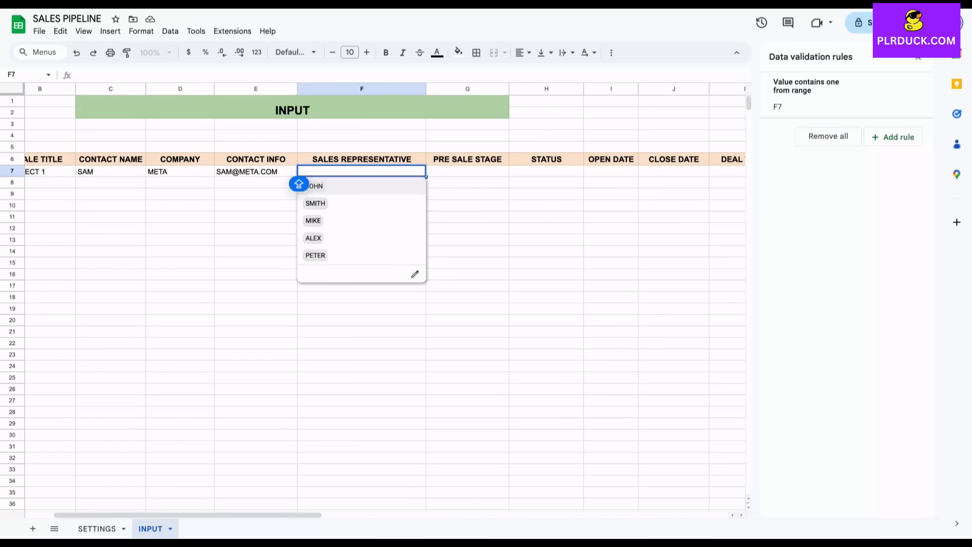
left_click(467, 194)
left_click(362, 172)
left_click_drag(426, 177, 418, 408)
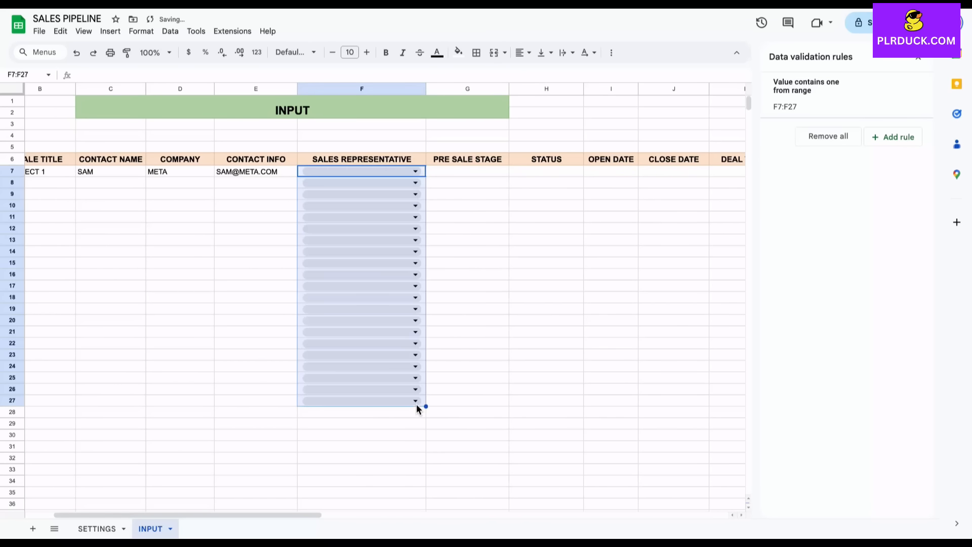
left_click(468, 366)
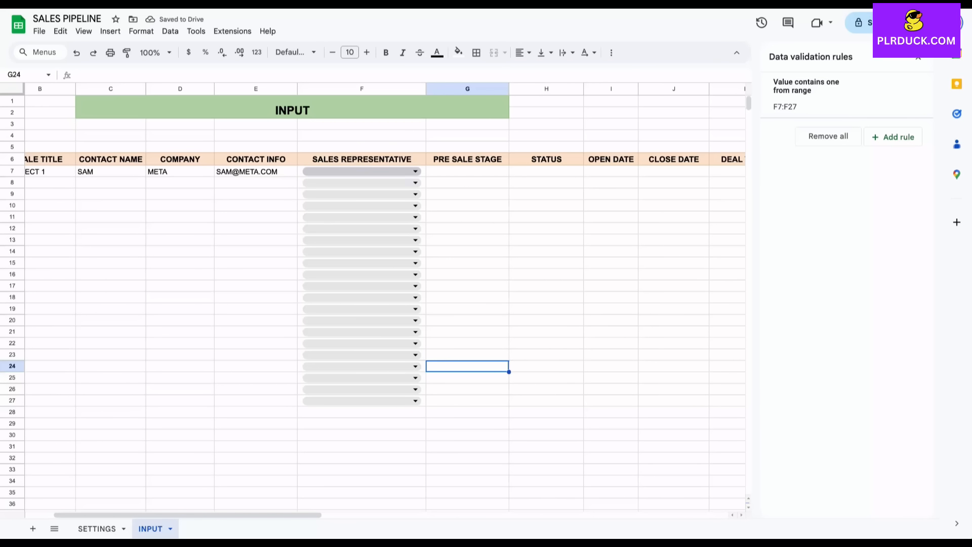
Set the first deal's sales representative to JOHN.
left_click(362, 172)
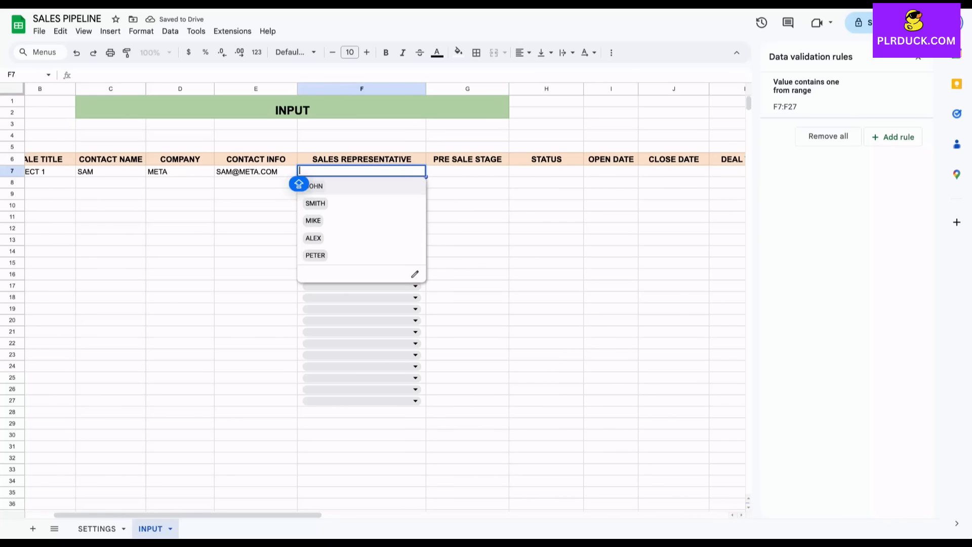
left_click(299, 185)
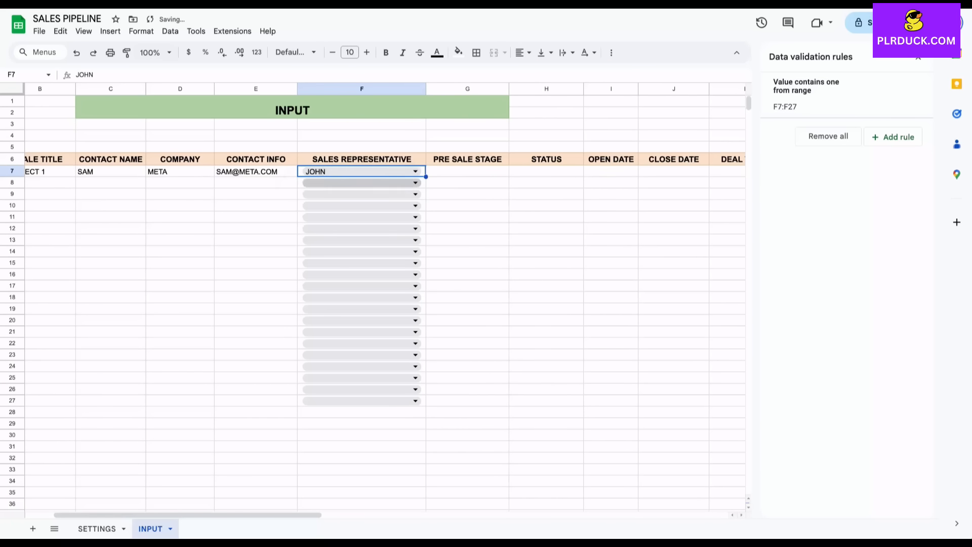
scroll(385, 299, "right", 2)
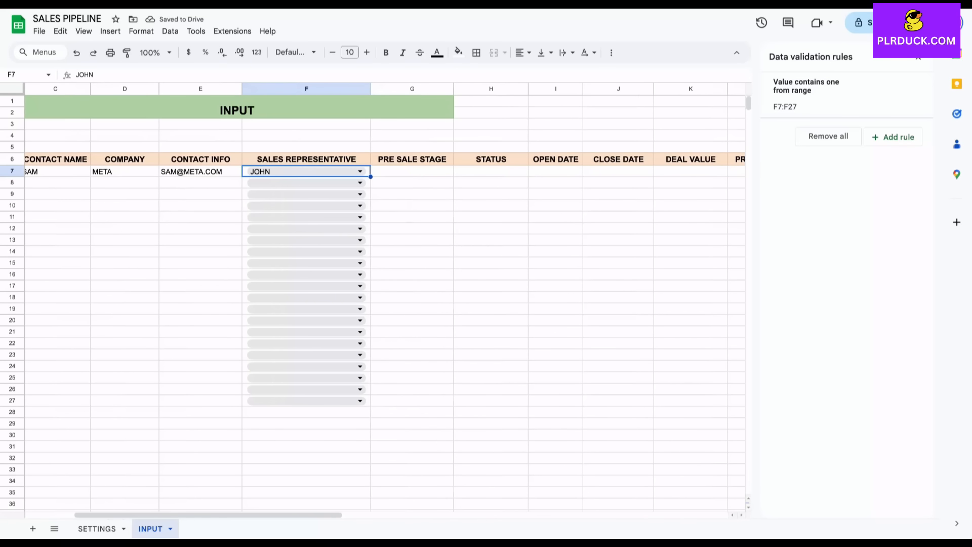
left_click(412, 172)
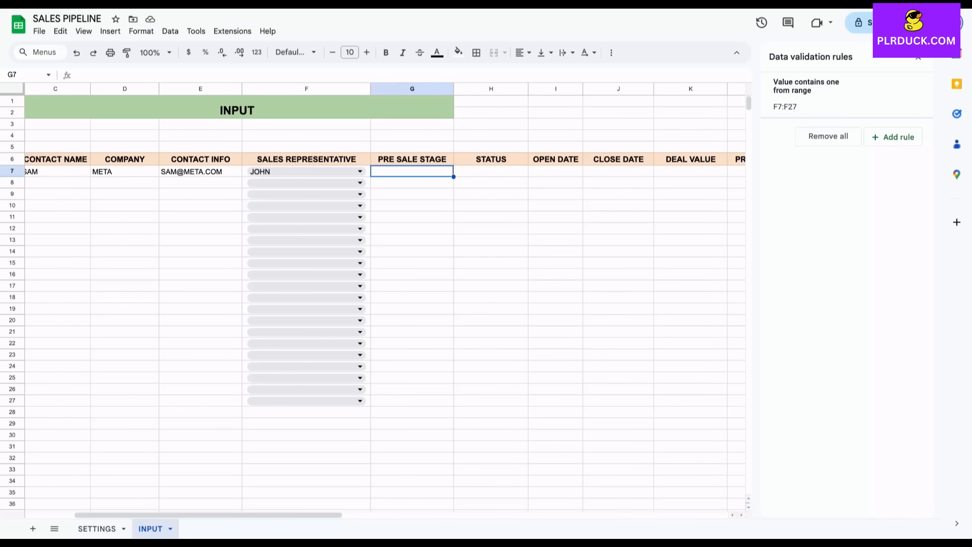
left_click(97, 528)
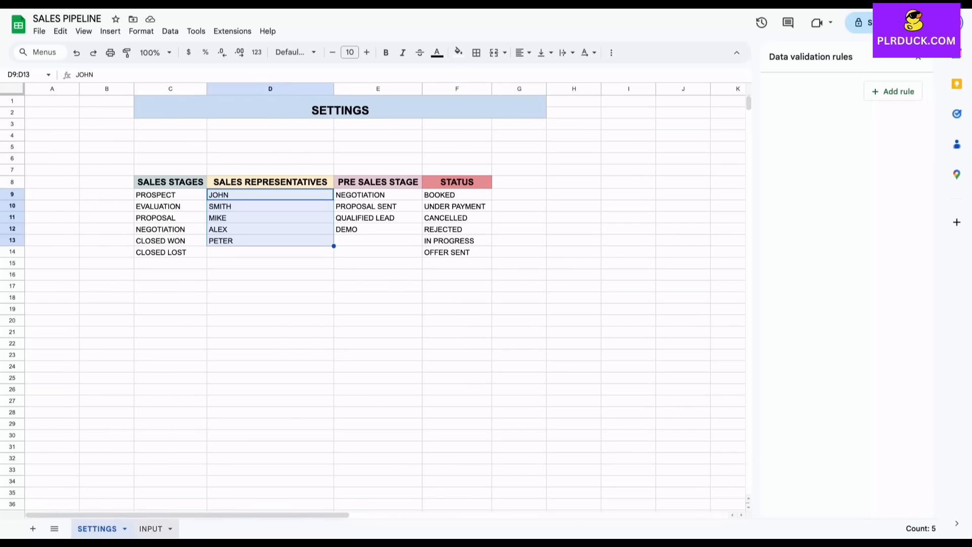
left_click(151, 529)
scroll(373, 296, "right", 2)
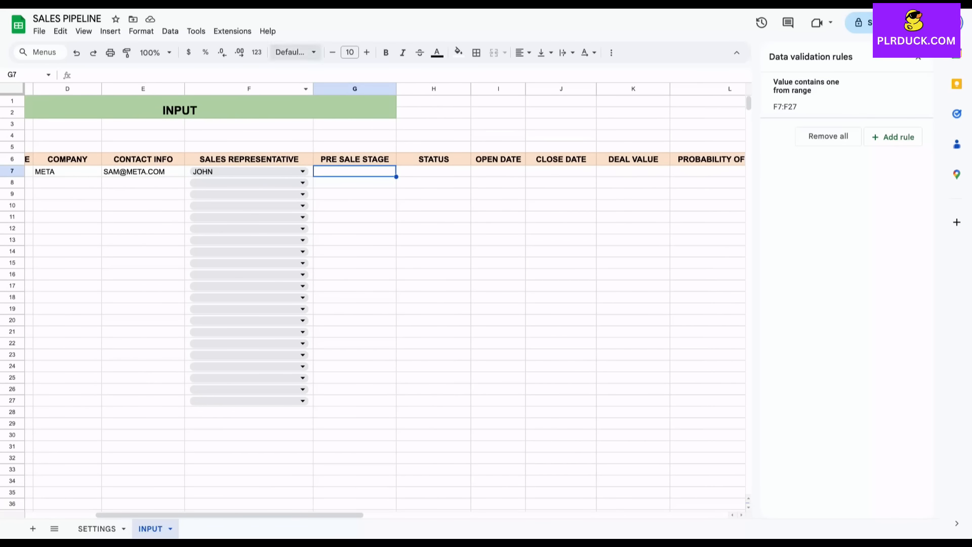
Add a Dropdown (from a range) rule on G7 using SETTINGS!E9:E12 for the four pre sale stages.
left_click(110, 32)
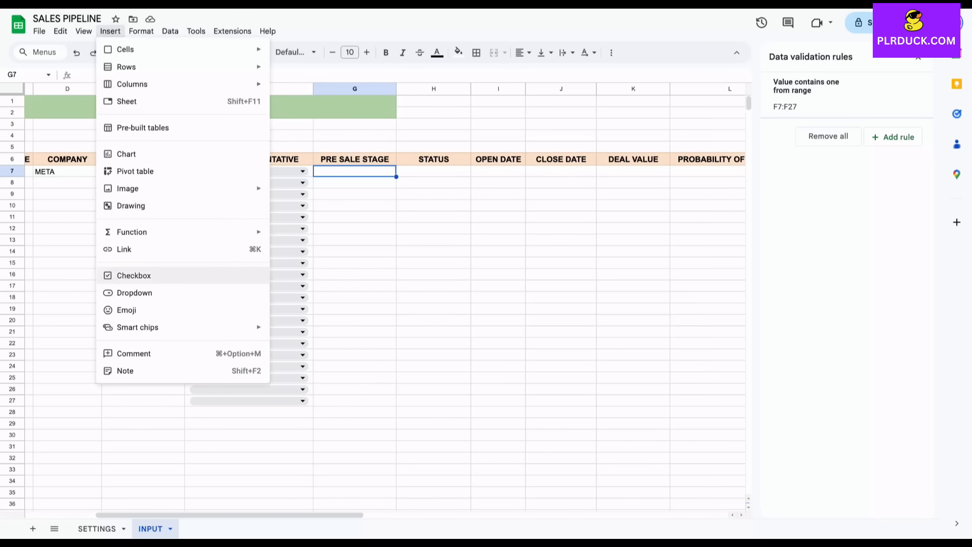
left_click(157, 291)
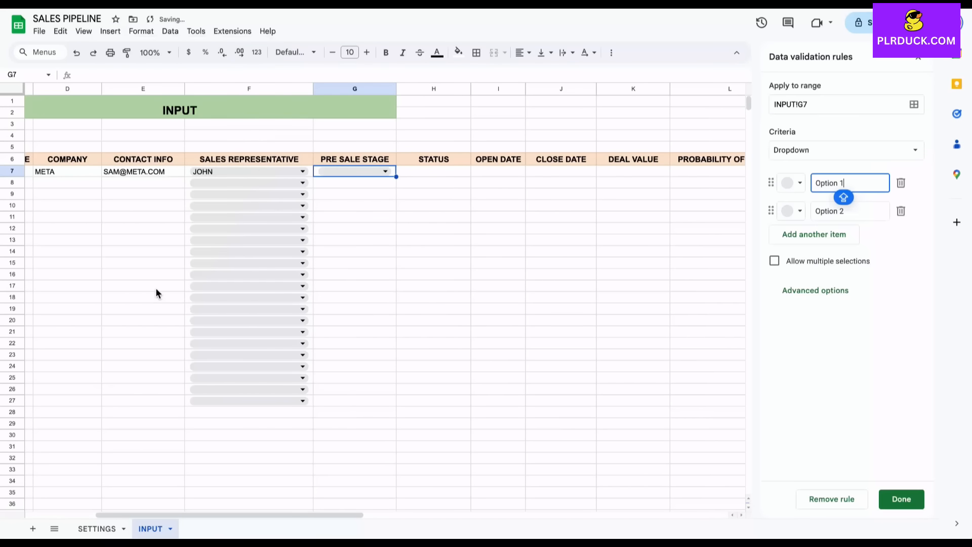
left_click(844, 150)
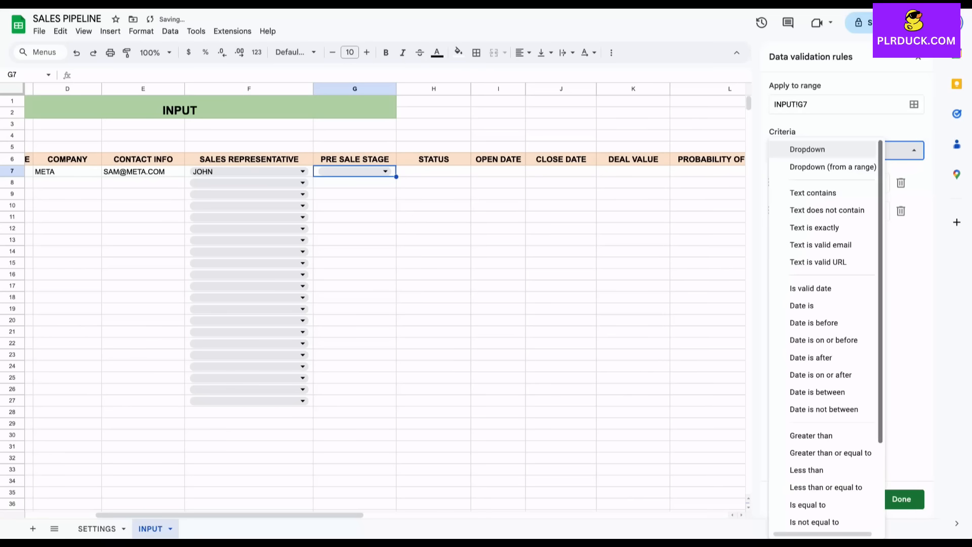
left_click(861, 165)
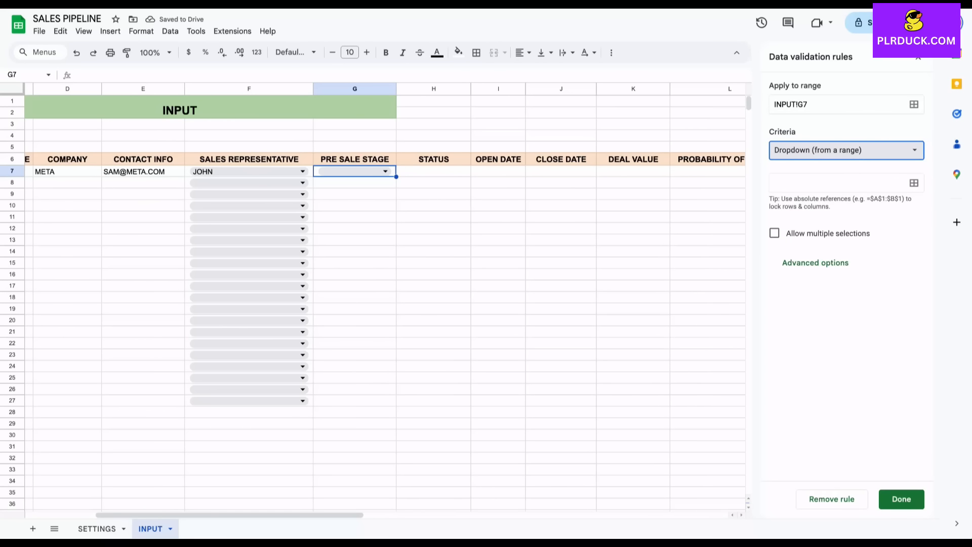
left_click(914, 183)
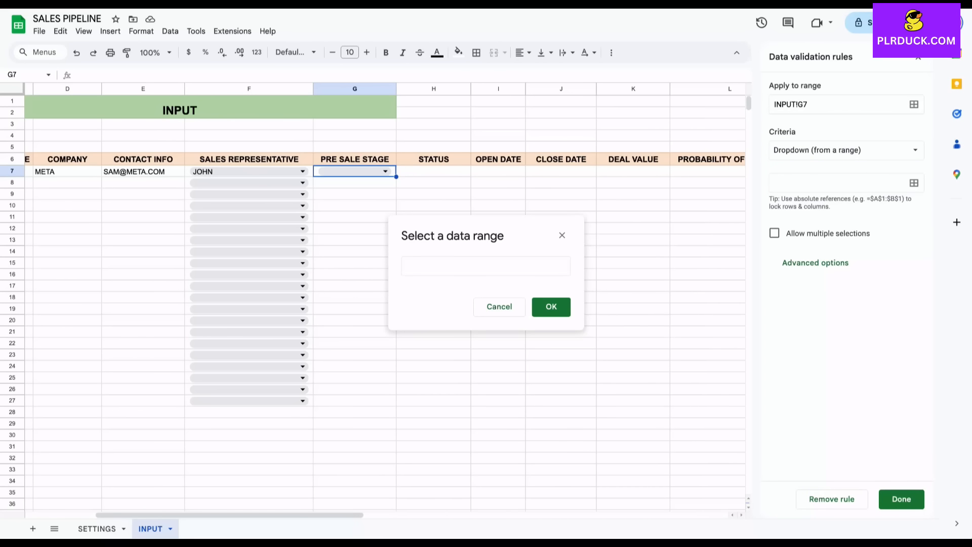
left_click(96, 529)
left_click_drag(360, 195, 360, 229)
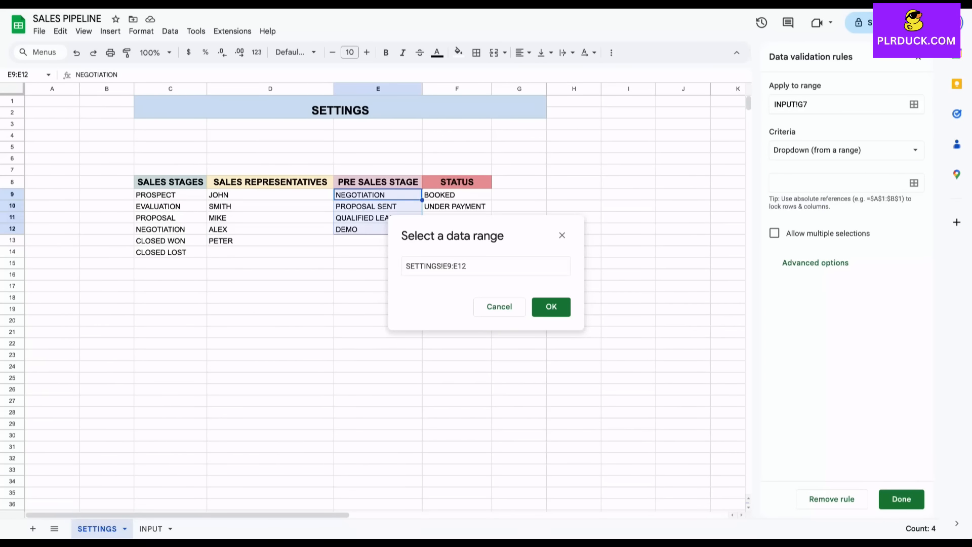
left_click(551, 307)
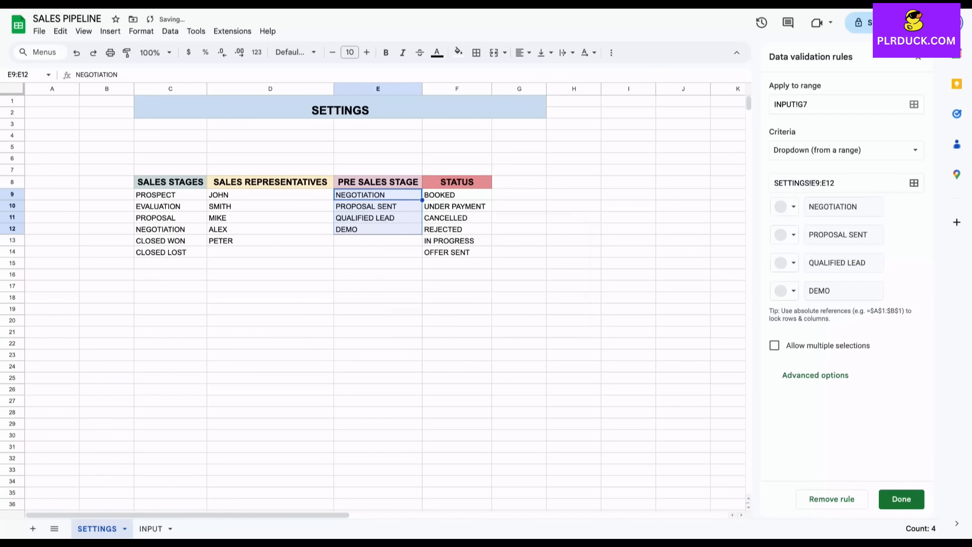
left_click(901, 499)
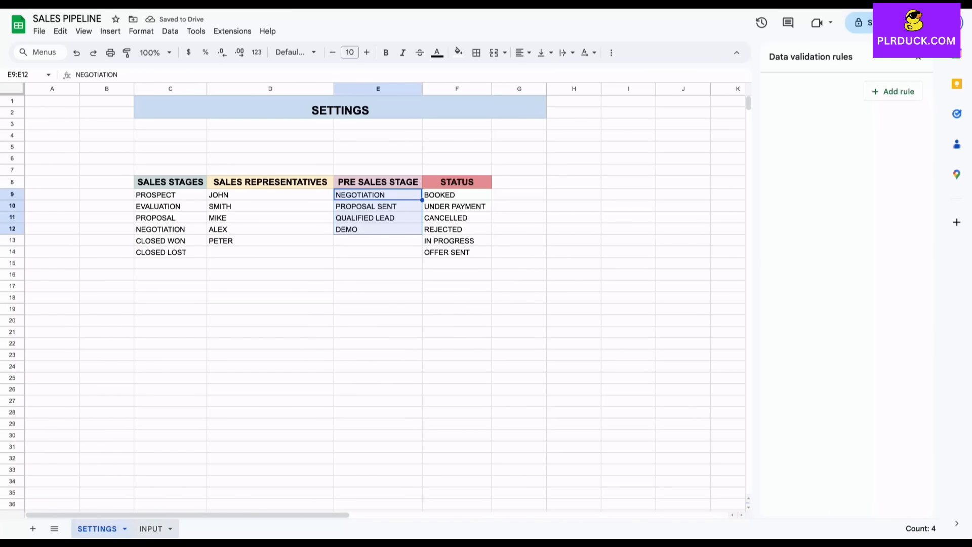
left_click(151, 528)
Fill G7's pre sale stage dropdown down to G27.
left_click(386, 172)
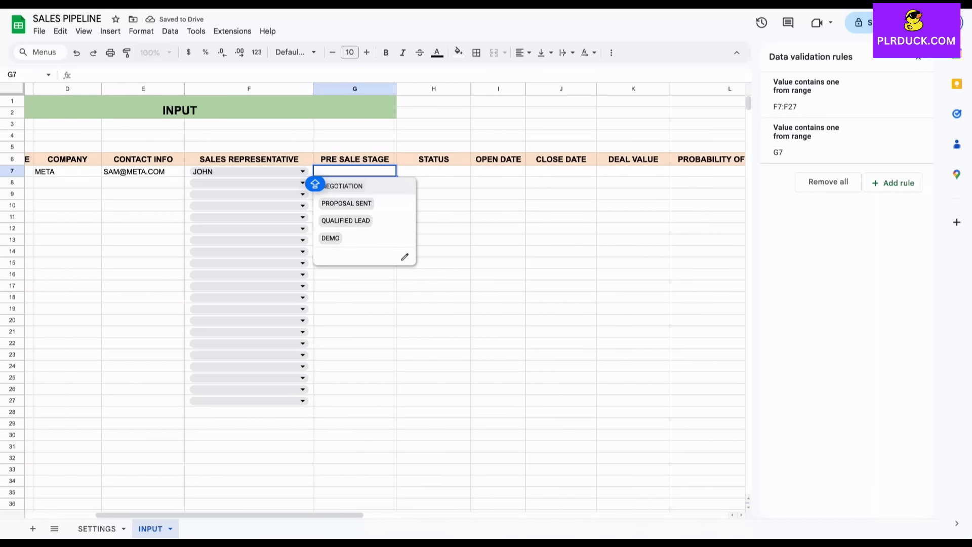
left_click(355, 310)
left_click(355, 172)
left_click_drag(396, 177, 394, 402)
left_click(498, 275)
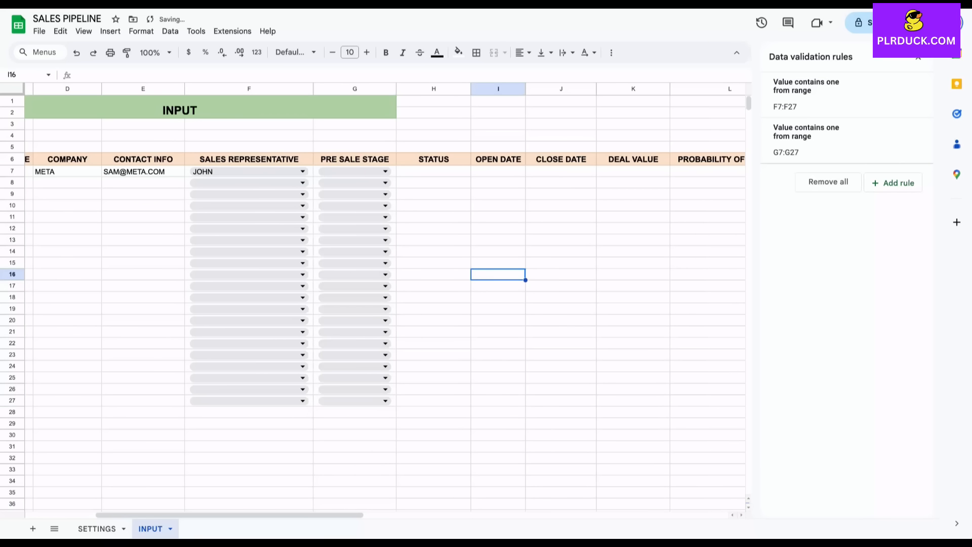
left_click(434, 172)
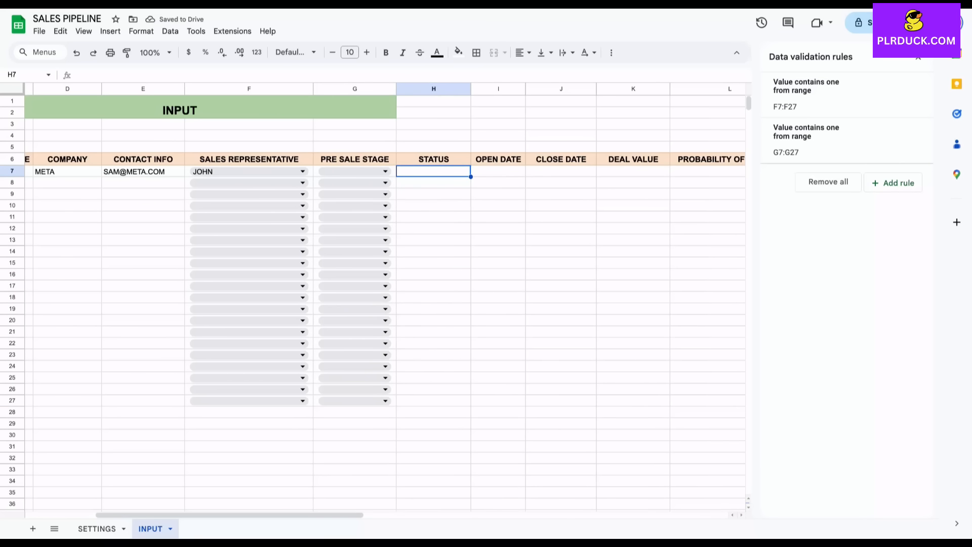
Add a Dropdown (from a range) rule on H7 using SETTINGS!F9:F14, statuses BOOKED through OFFER SENT.
left_click(110, 31)
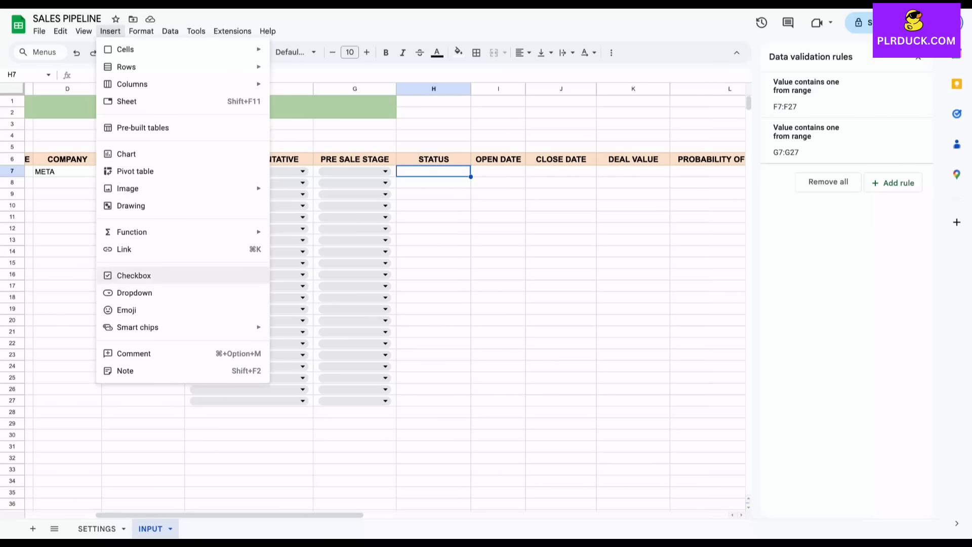
left_click(134, 292)
left_click(840, 149)
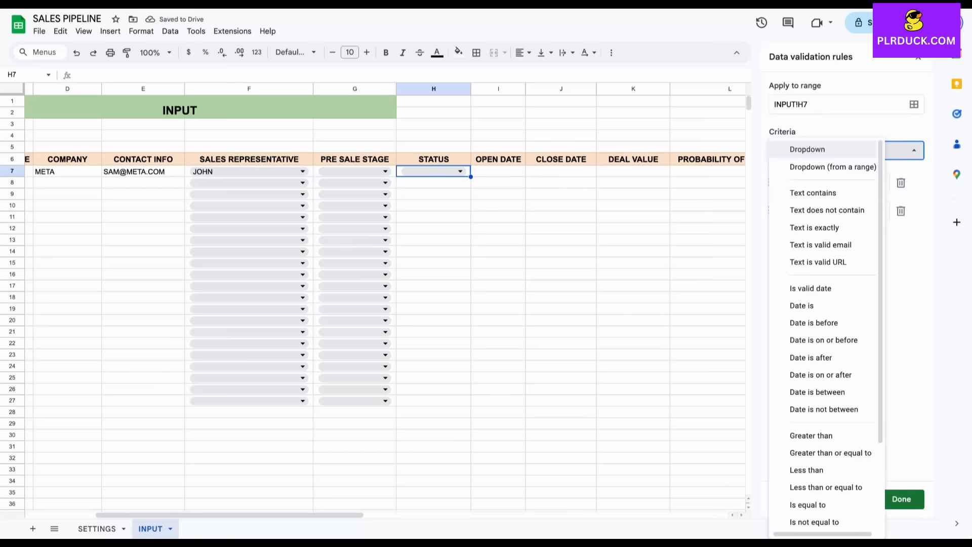
left_click(833, 166)
left_click(914, 183)
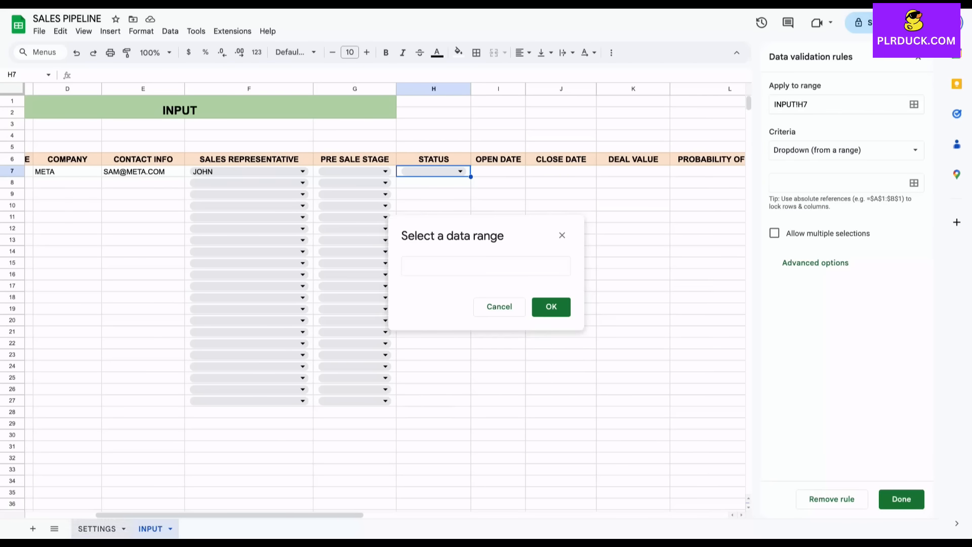
left_click(97, 529)
left_click(457, 195)
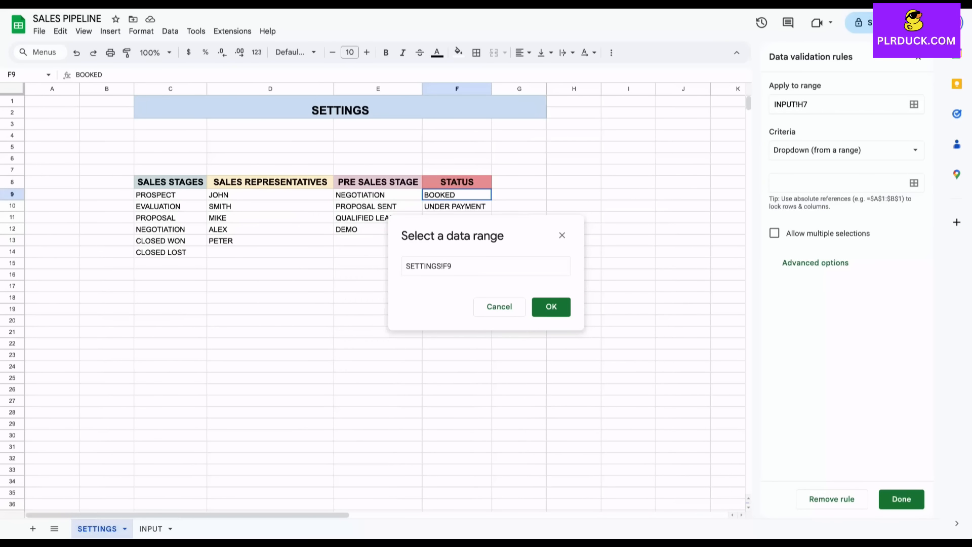
left_click_drag(471, 234, 569, 330)
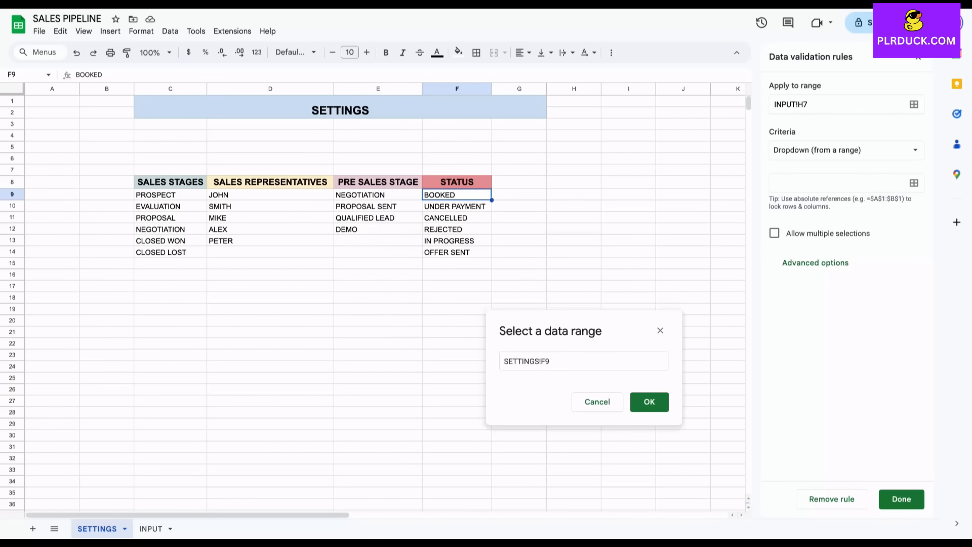
left_click_drag(457, 195, 456, 252)
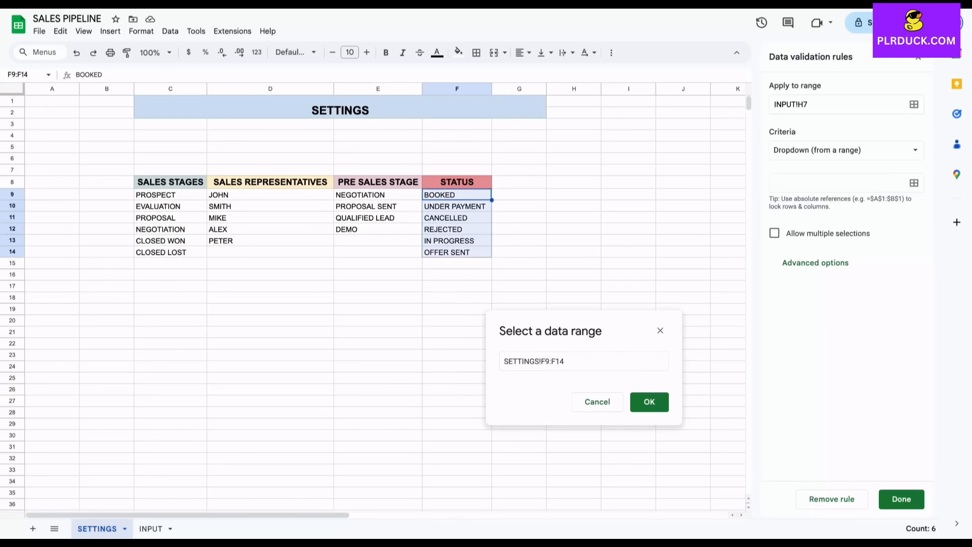
key("Return")
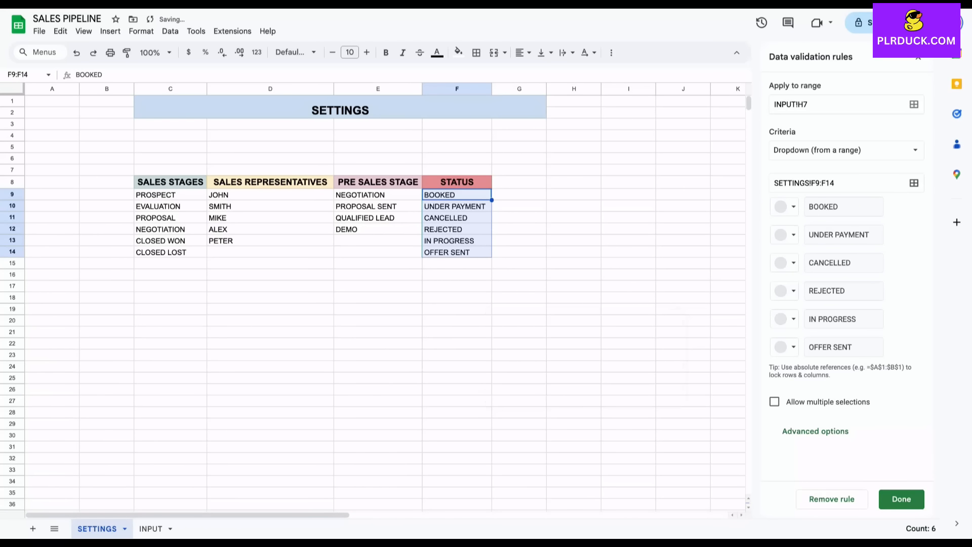
left_click(901, 499)
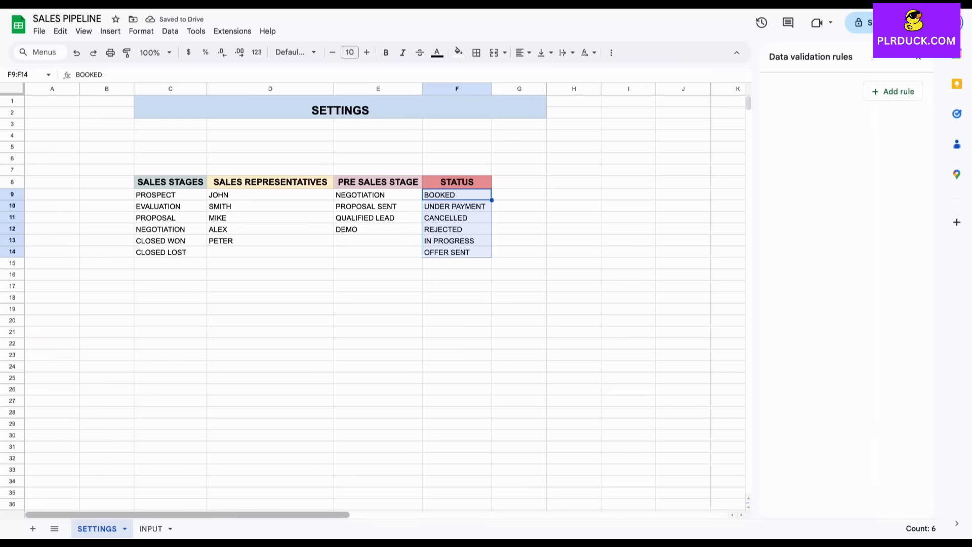
left_click(151, 529)
Set the first deal's pre-sale stage to PROPOSAL SENT and autofit column G.
left_click(434, 171)
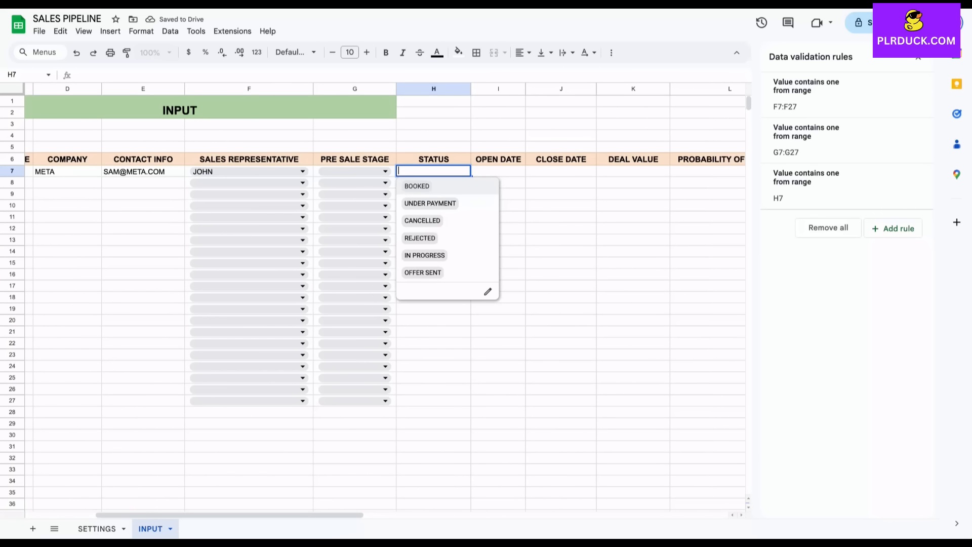
left_click(561, 251)
left_click(561, 239)
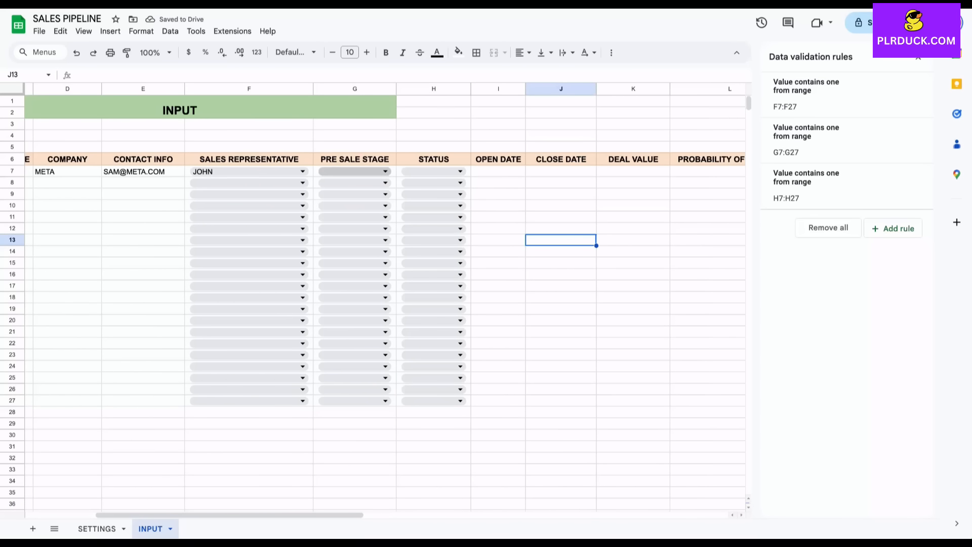
left_click(350, 171)
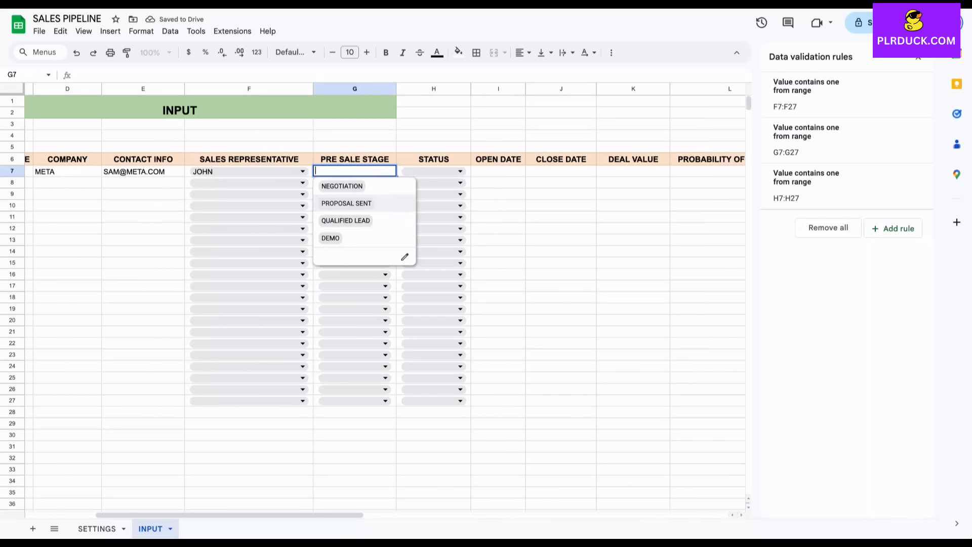
left_click(346, 203)
double_click(396, 88)
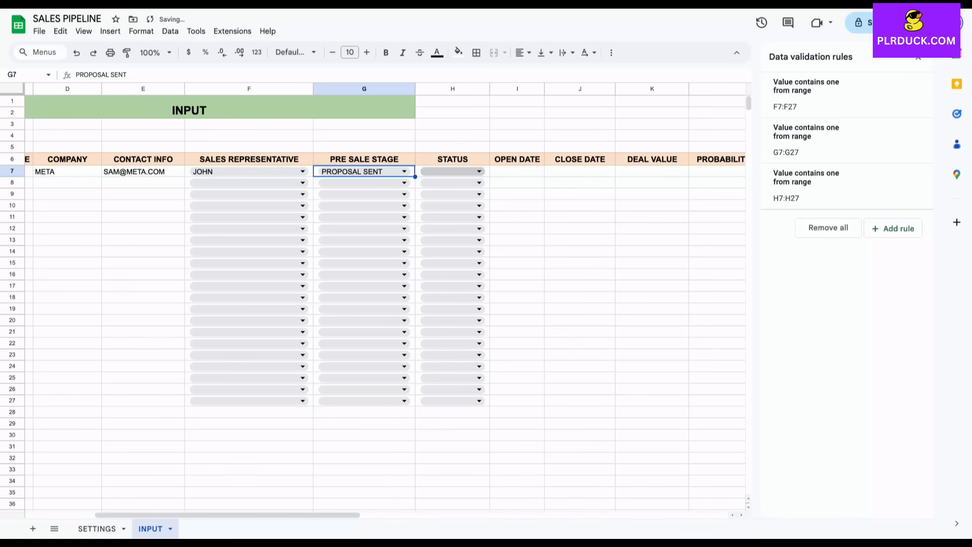
Set the first deal's status to IN PROGRESS.
left_click(447, 171)
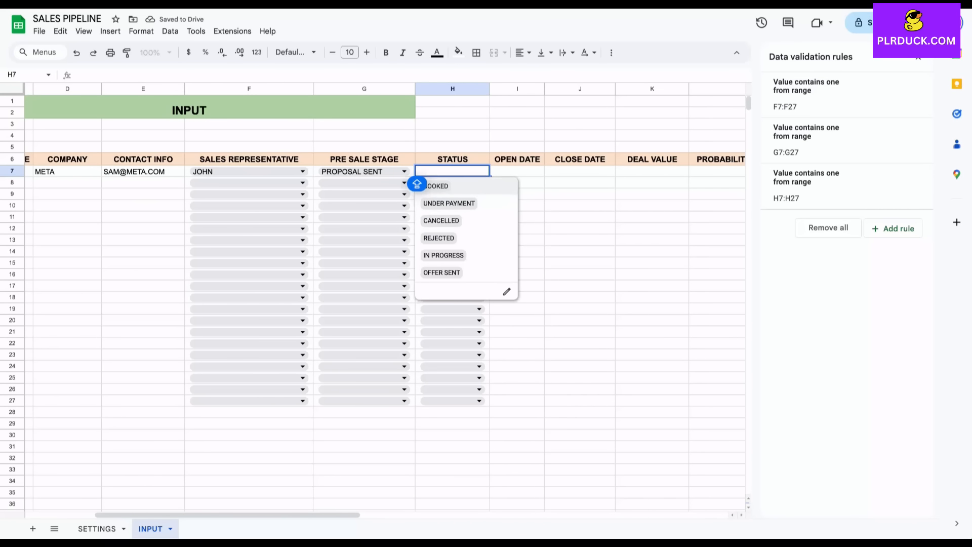
left_click(457, 259)
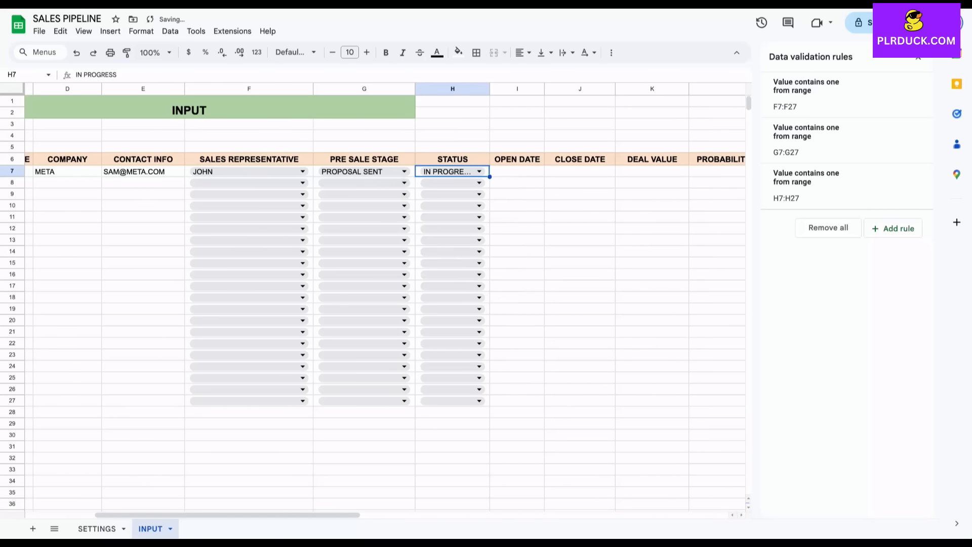
left_click(517, 195)
left_click(517, 172)
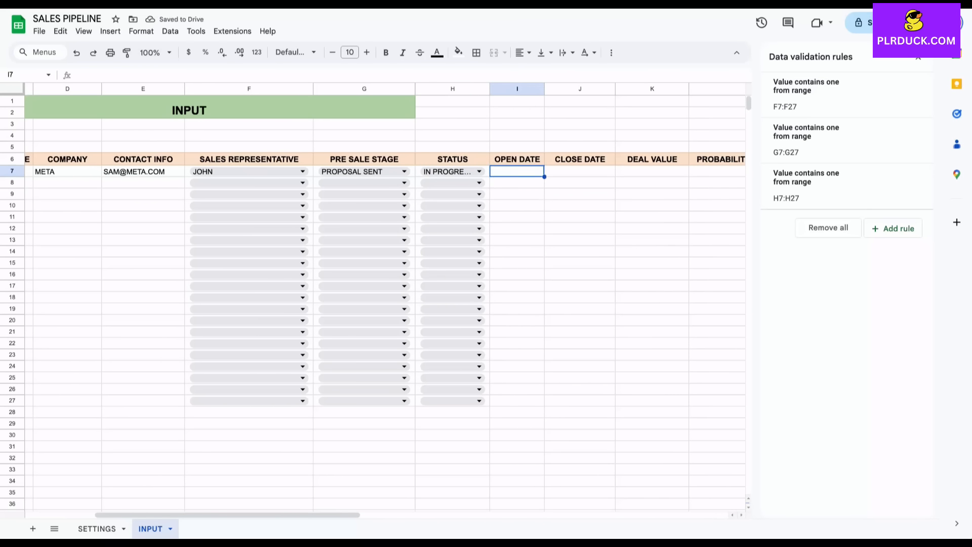
Enter the open date 5 SEP 2025 in I7.
type("5")
key("Caps_Lock")
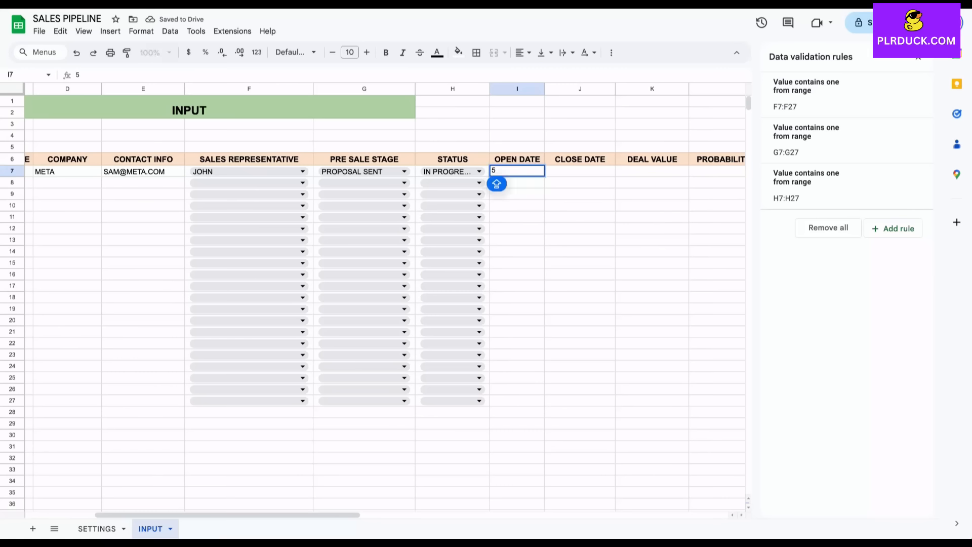
type("SEP 2")
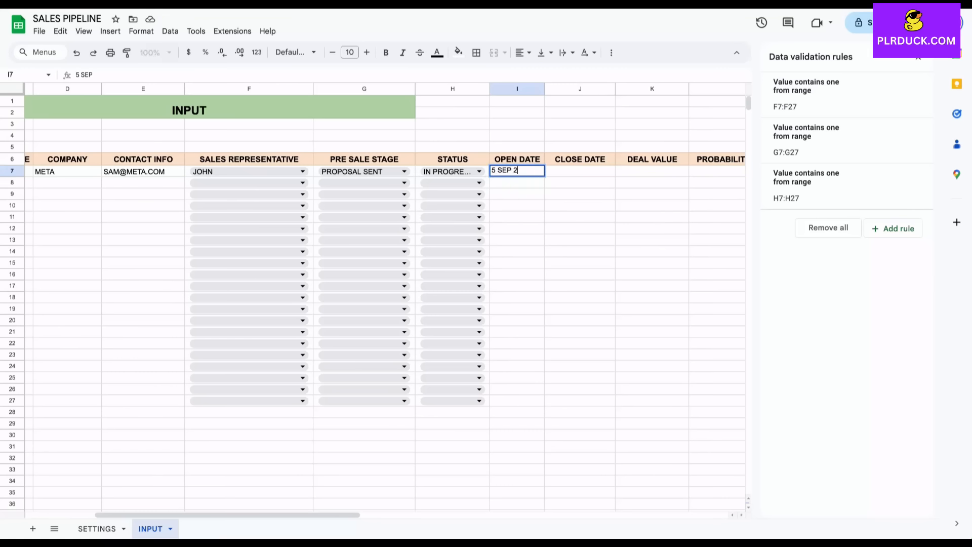
type("025")
left_click(579, 229)
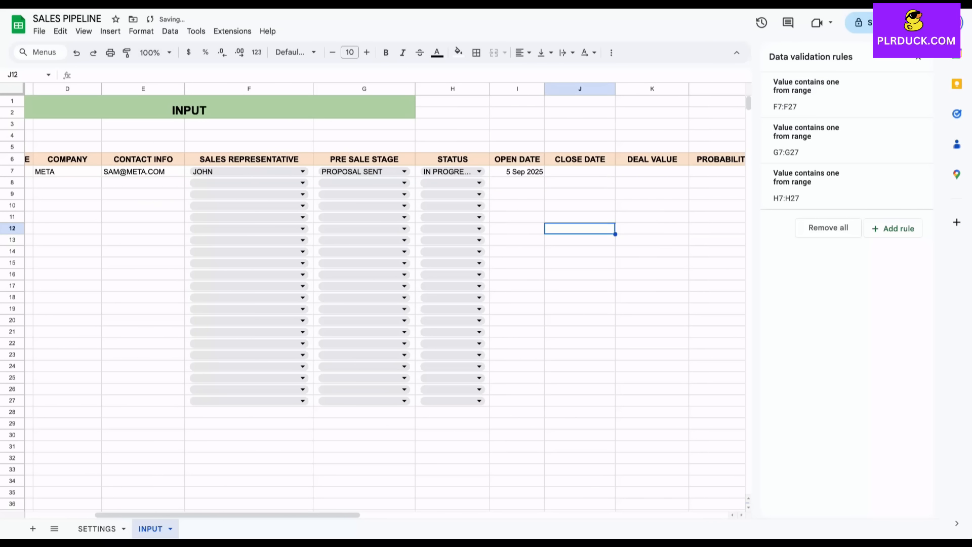
Enter deal value 23000 in K7 and format K7:K30 as currency.
left_click(580, 172)
scroll(580, 172, "right", 2)
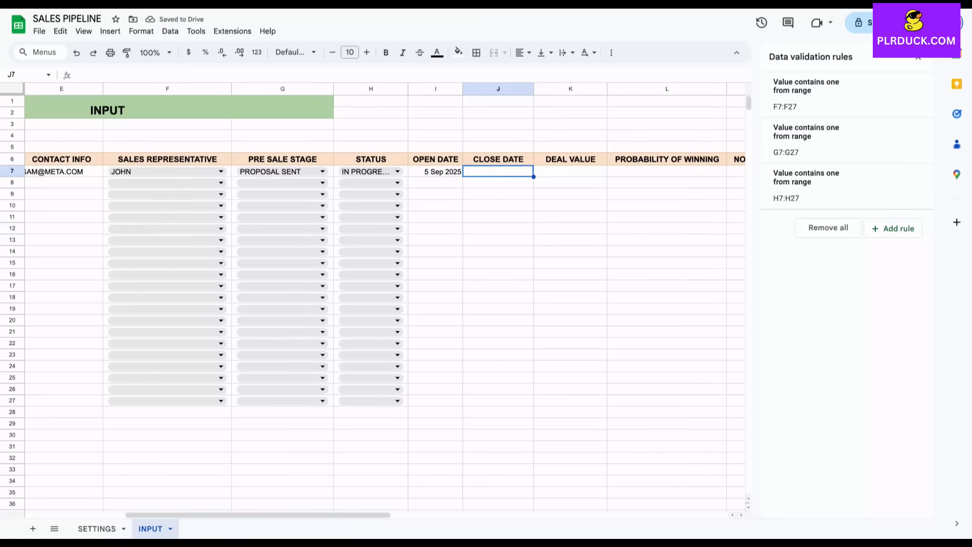
left_click(571, 172)
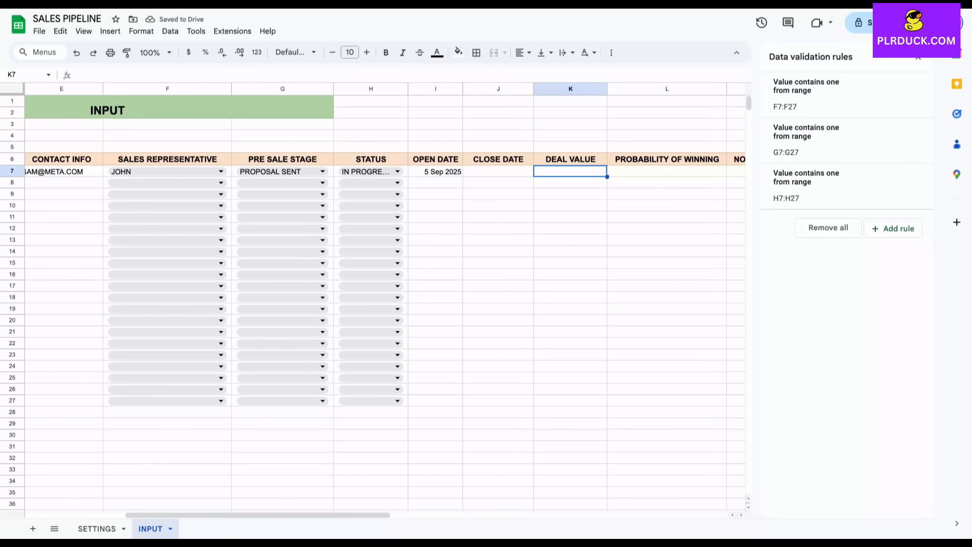
type("23000")
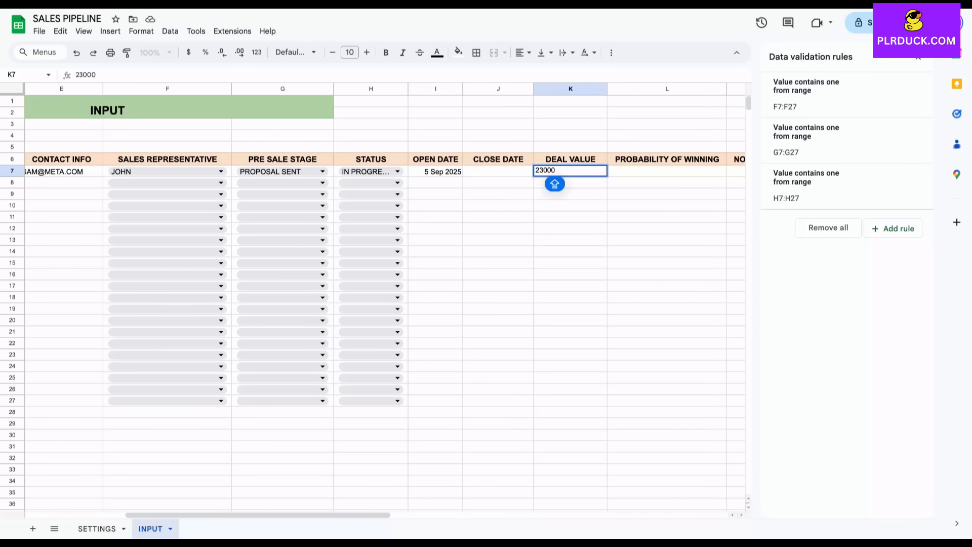
left_click(667, 240)
left_click(570, 172)
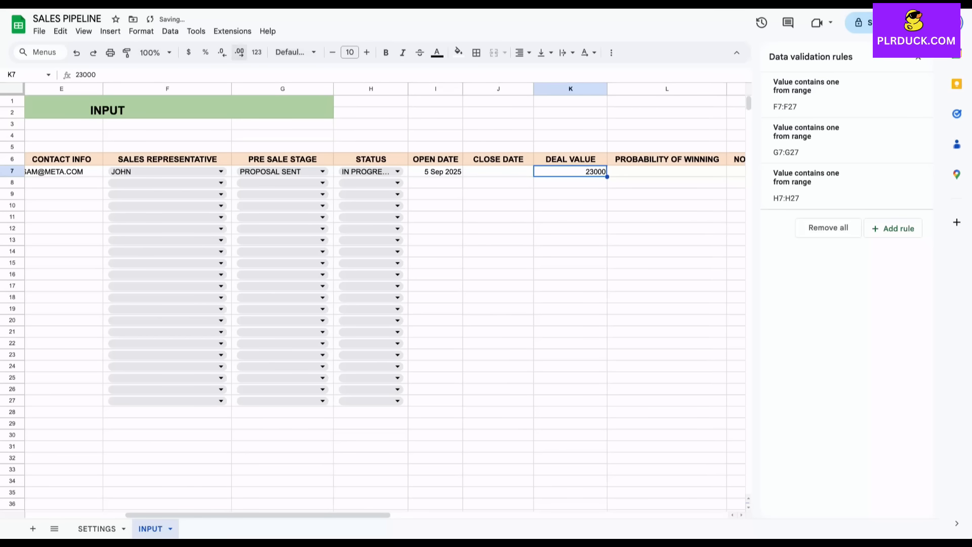
left_click(188, 52)
left_click_drag(570, 183, 571, 435)
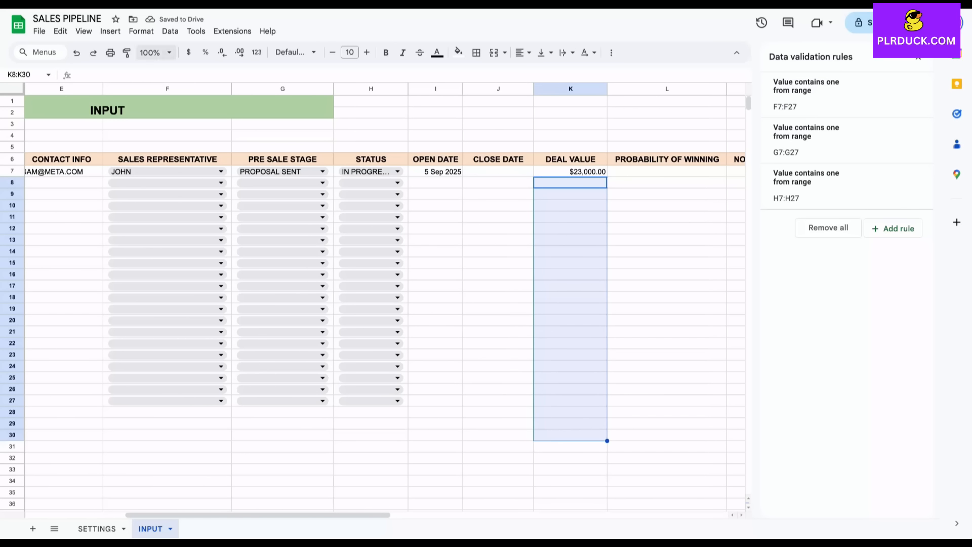
left_click(189, 52)
left_click(499, 229)
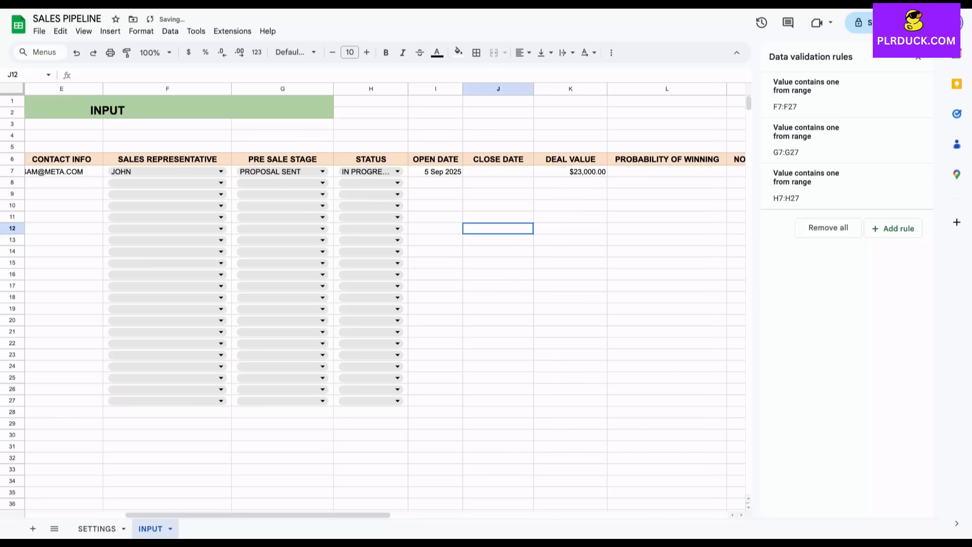
Format L7:L32 as percent and enter 50% win probability in L7.
scroll(499, 228, "right", 1)
left_click_drag(609, 171, 610, 458)
left_click(205, 52)
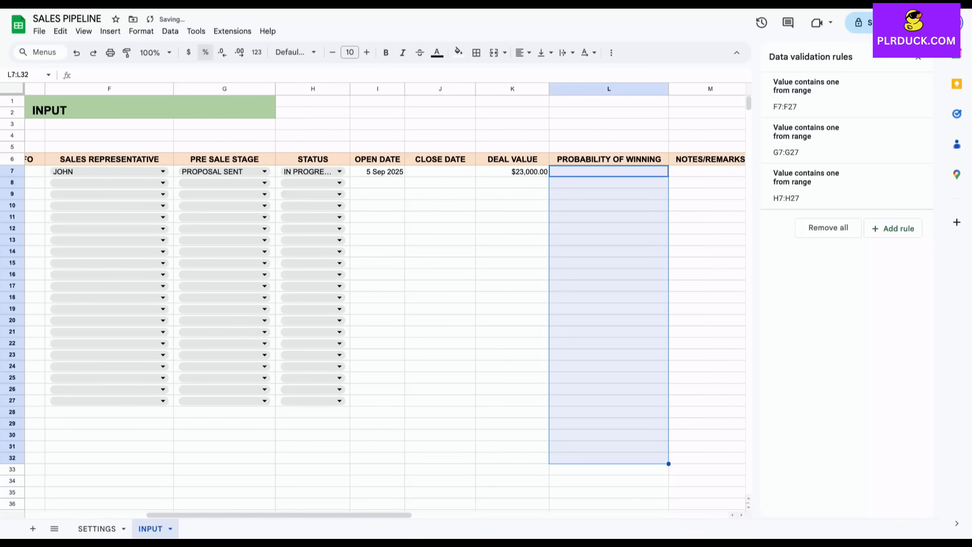
left_click(609, 172)
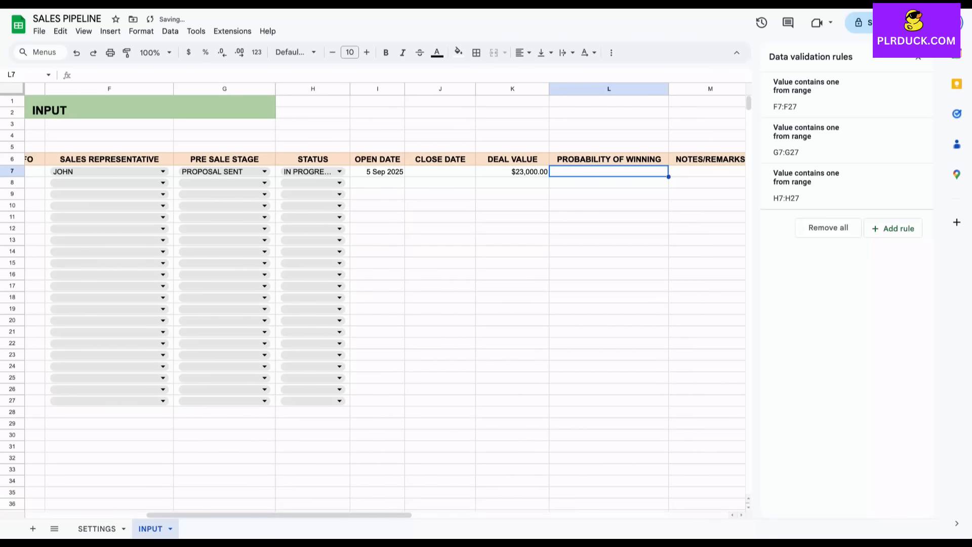
type("50")
left_click(609, 217)
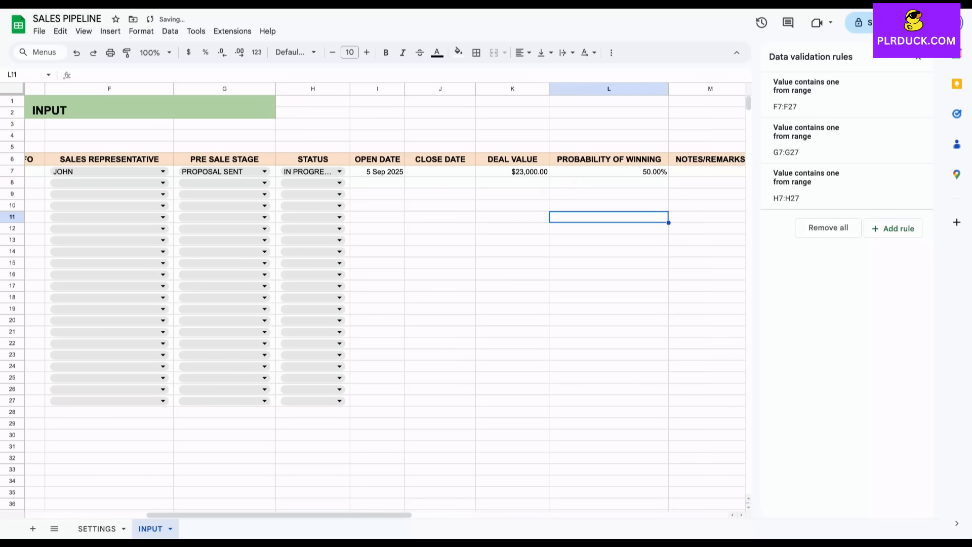
scroll(385, 299, "right", 3)
Enter the note PROPOSEL SENT IN EMAIL in M7 and widen column M to fit.
left_click(538, 171)
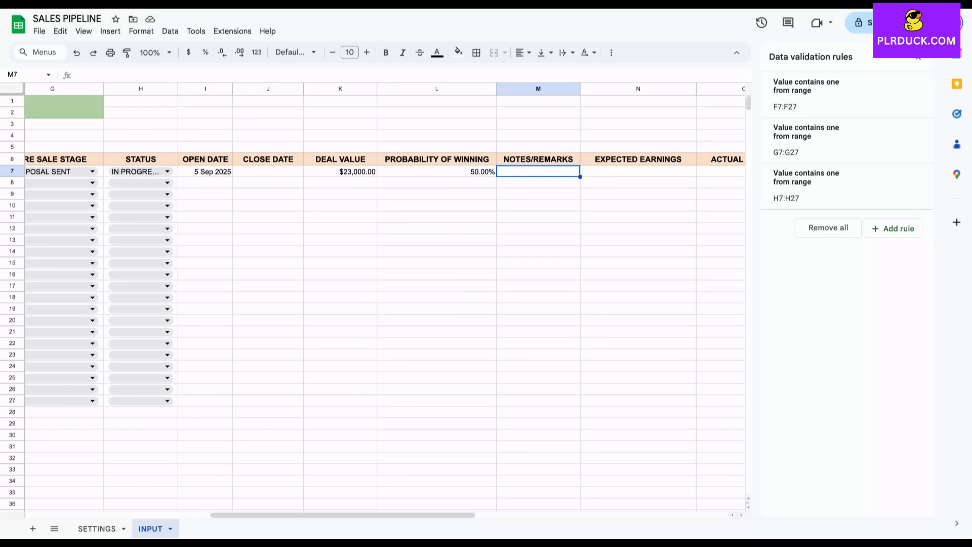
type("PRO")
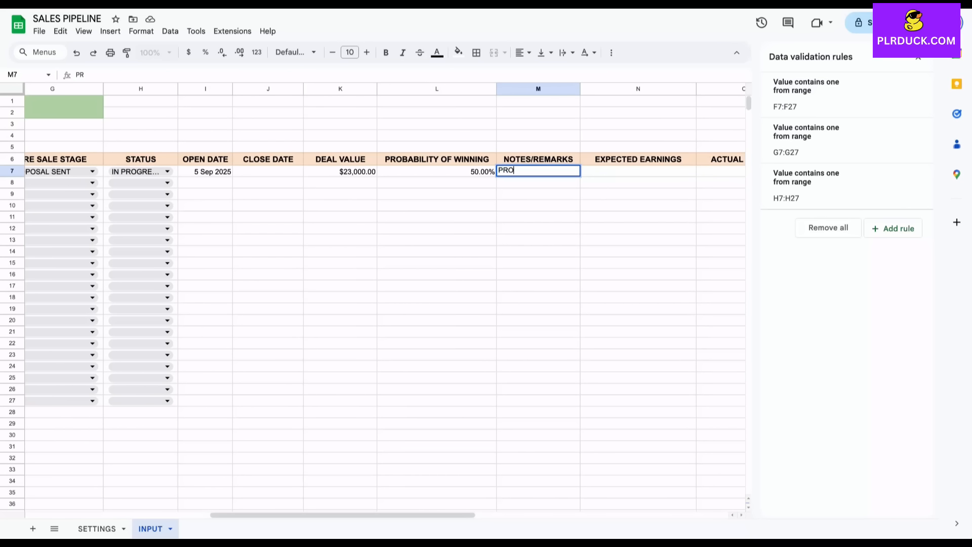
type("POSEL SENT I")
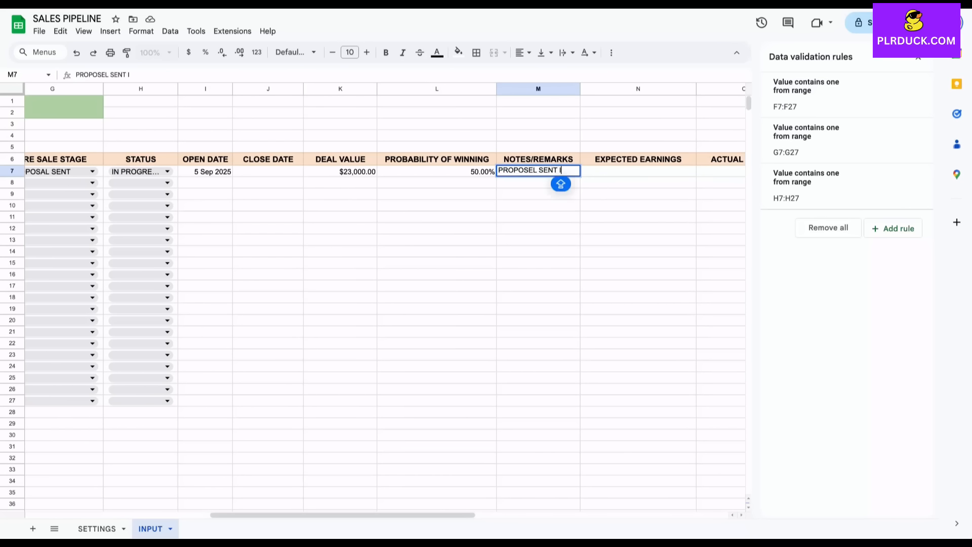
type("N EMAIL")
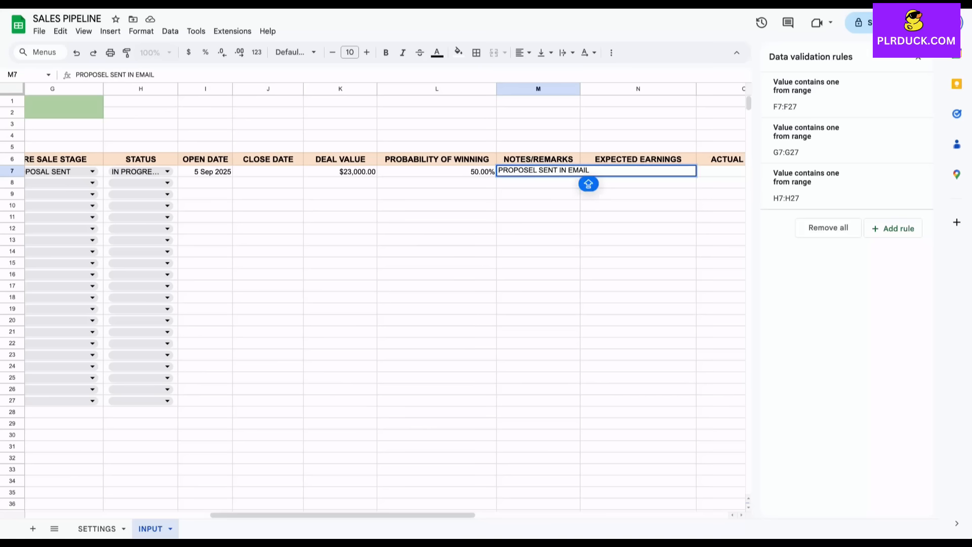
left_click(557, 216)
left_click_drag(580, 89, 609, 89)
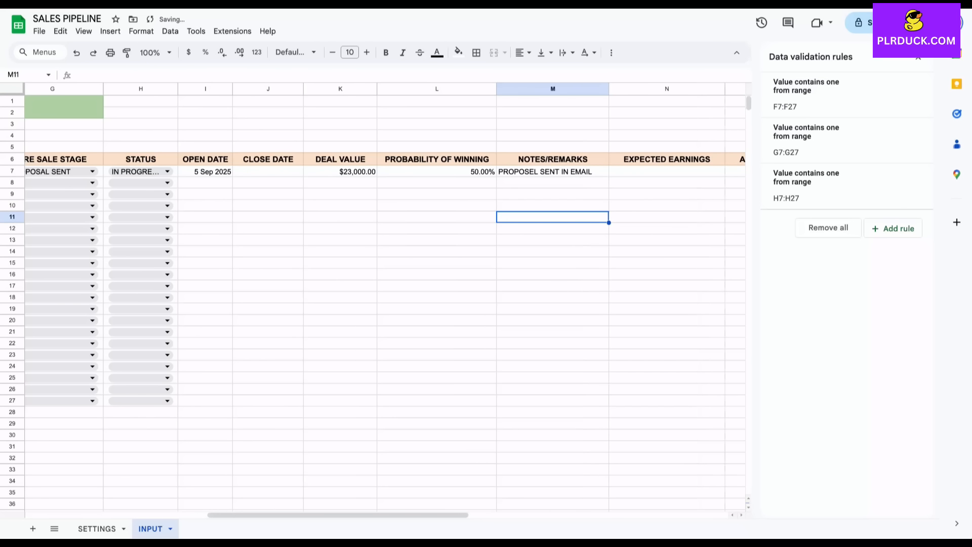
left_click(553, 240)
scroll(553, 240, "right", 3)
Enter 9000 expected earnings in N7 and format N7:N31 as currency.
left_click(508, 171)
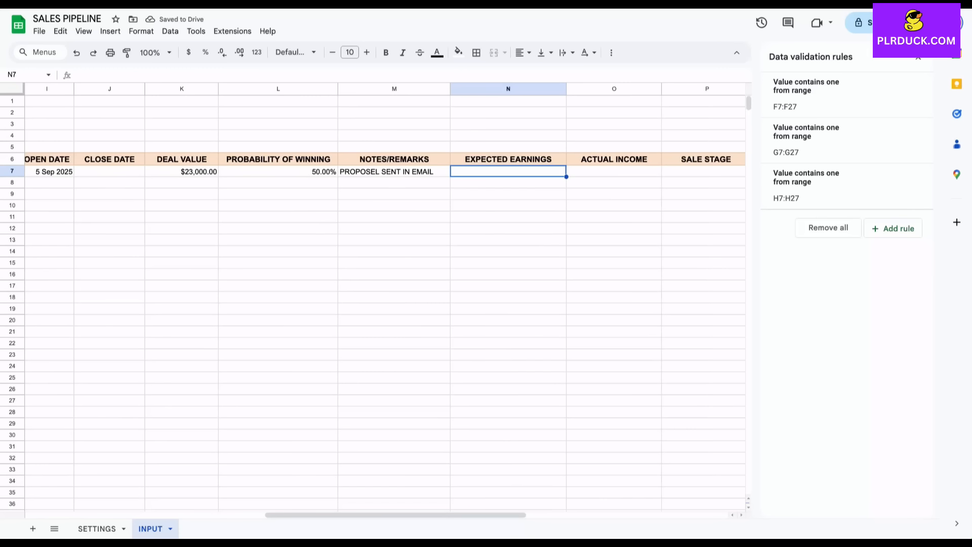
type("9000")
left_click(508, 229)
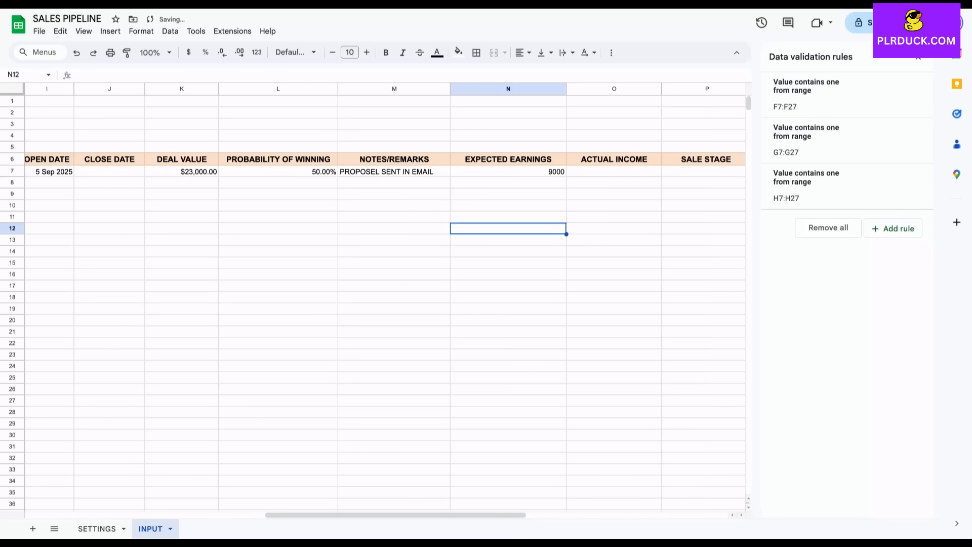
left_click_drag(508, 172, 508, 446)
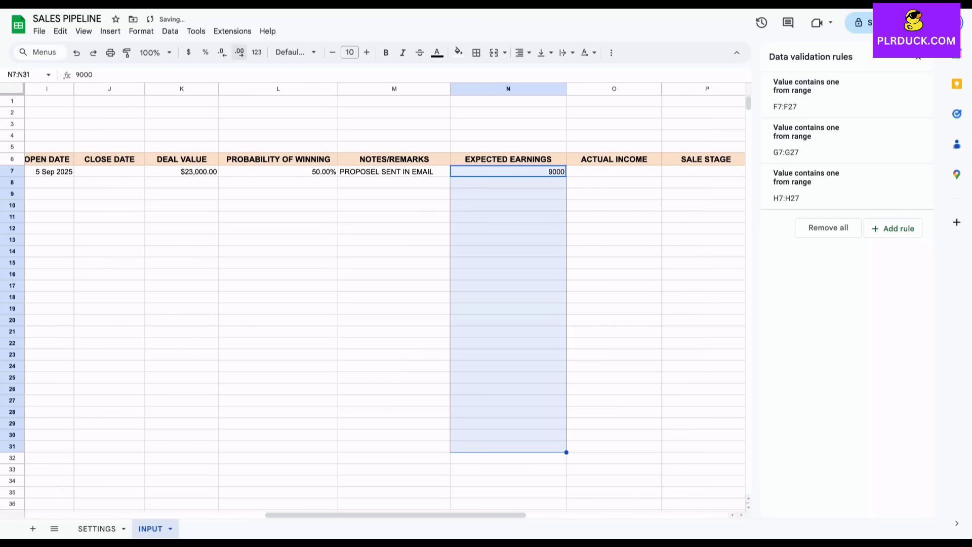
left_click(189, 52)
left_click(614, 217)
left_click(614, 172)
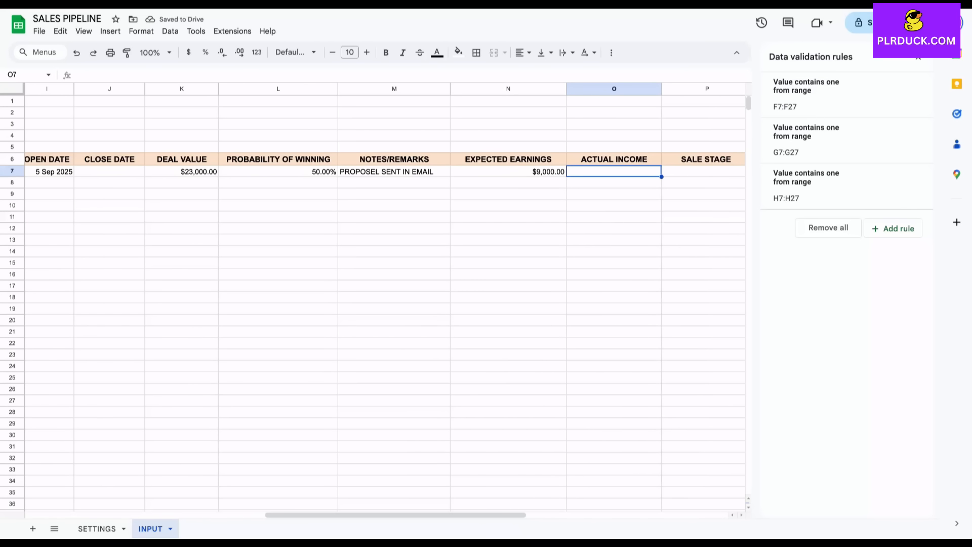
scroll(385, 299, "right", 2)
Add a dropdown to P7 sourced from the range SETTINGS!C9:C14.
left_click(636, 171)
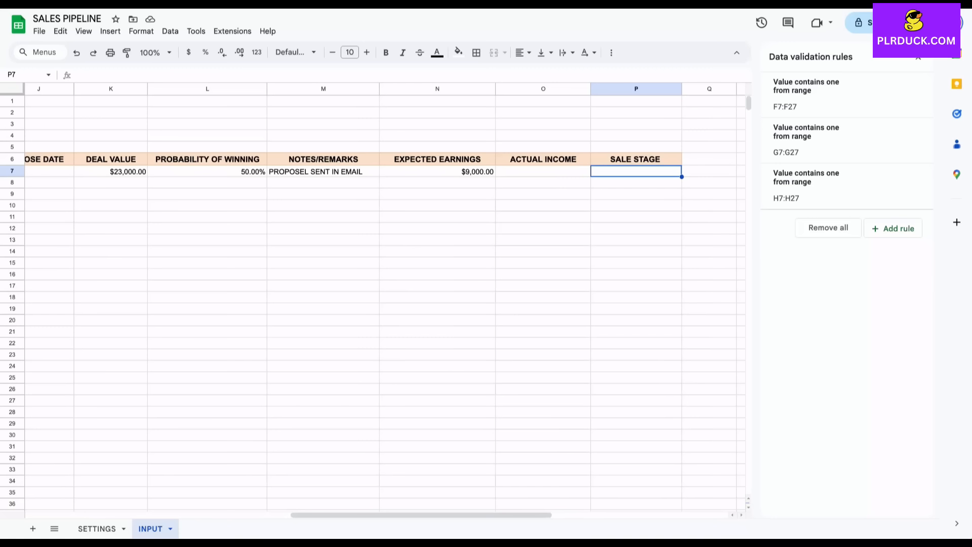
left_click(110, 31)
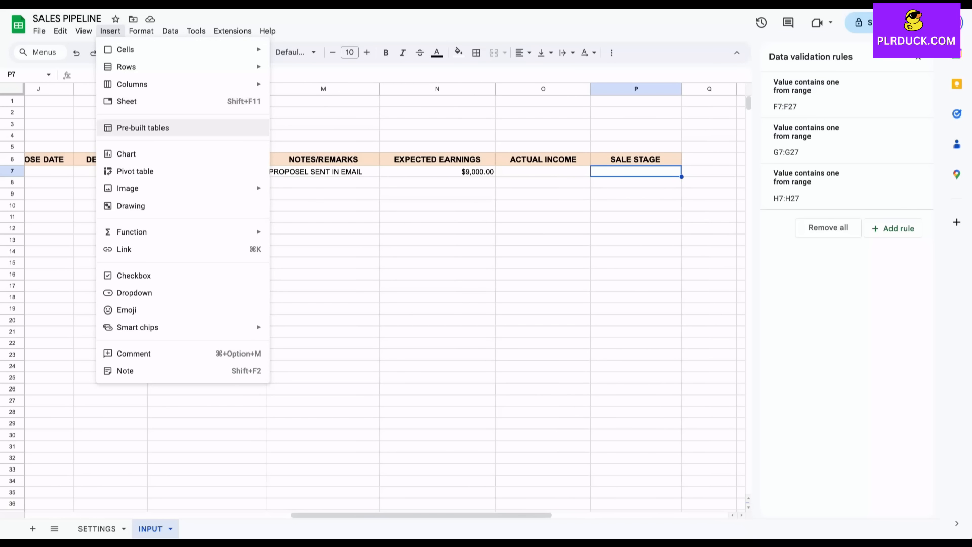
left_click(133, 293)
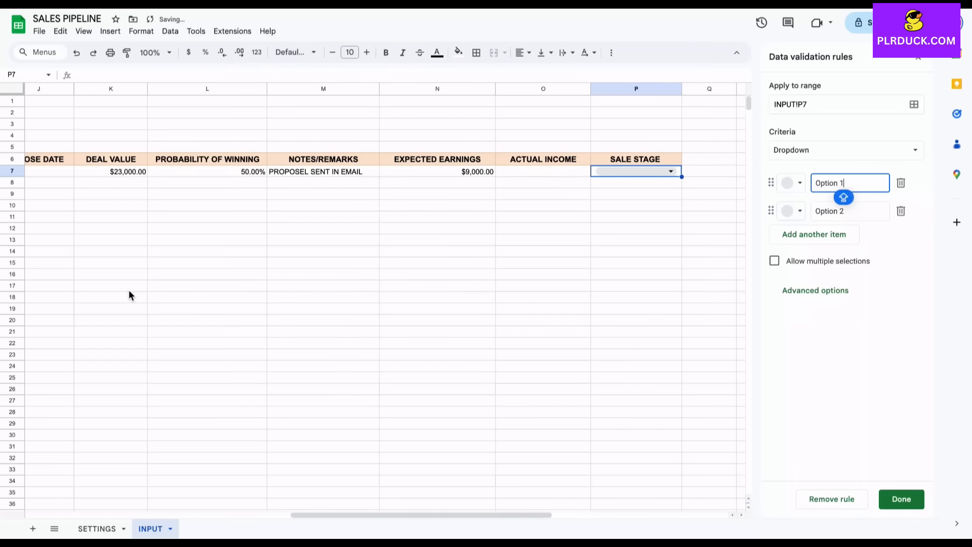
left_click(847, 150)
left_click(830, 162)
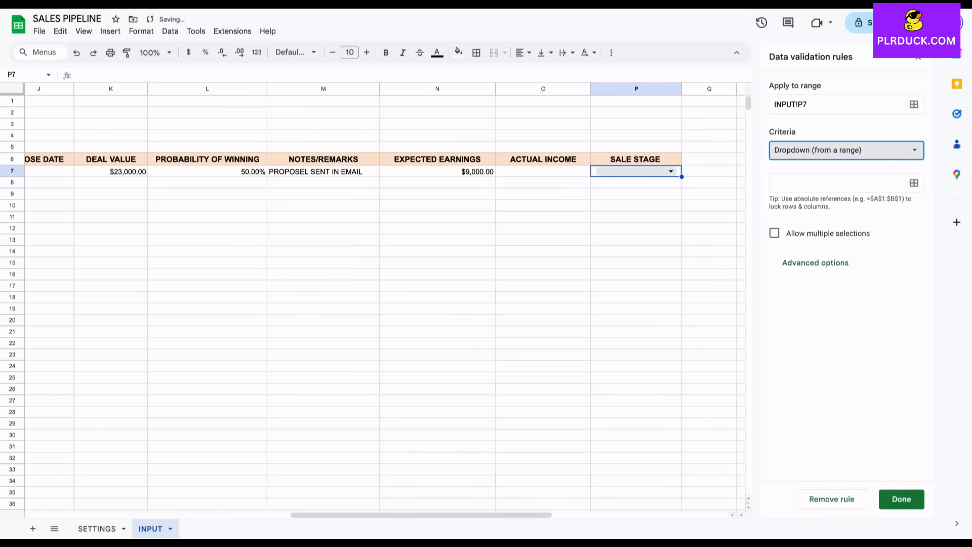
left_click(913, 183)
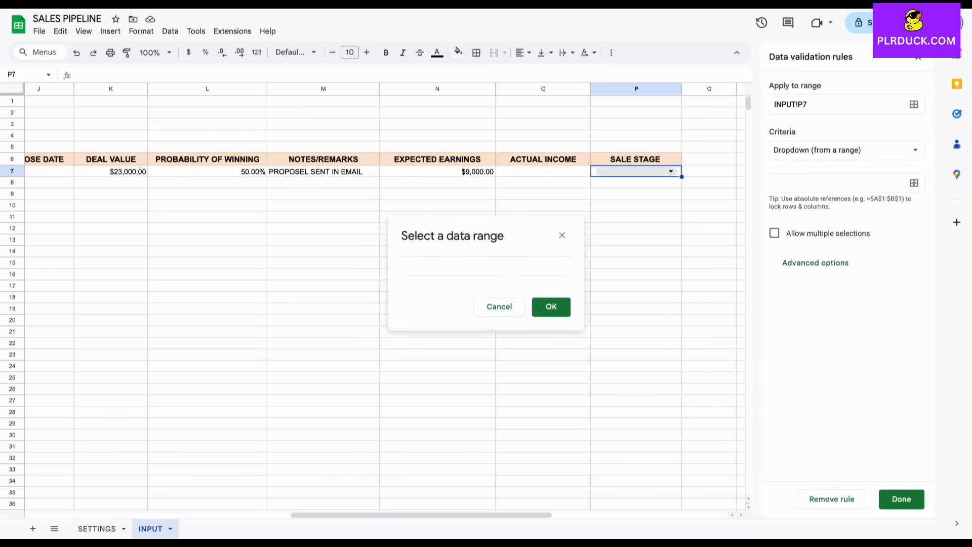
left_click(97, 529)
left_click_drag(170, 194, 171, 252)
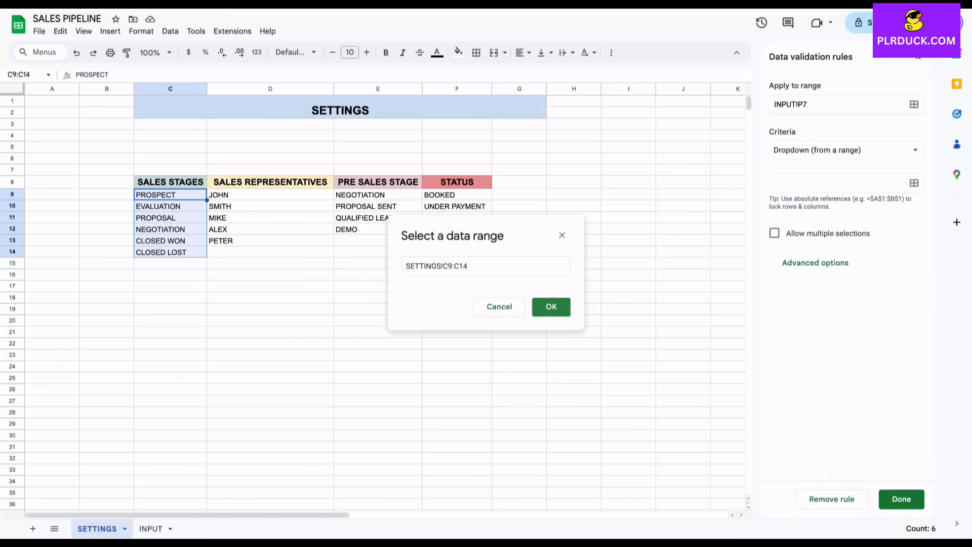
left_click(551, 306)
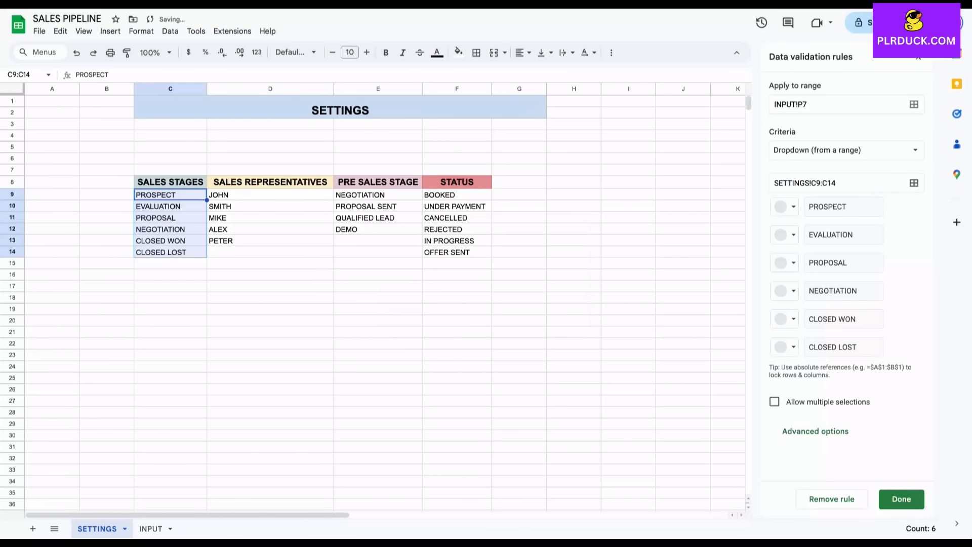
left_click(901, 498)
Back on the INPUT sheet, check P7's list of sales stages.
left_click(151, 529)
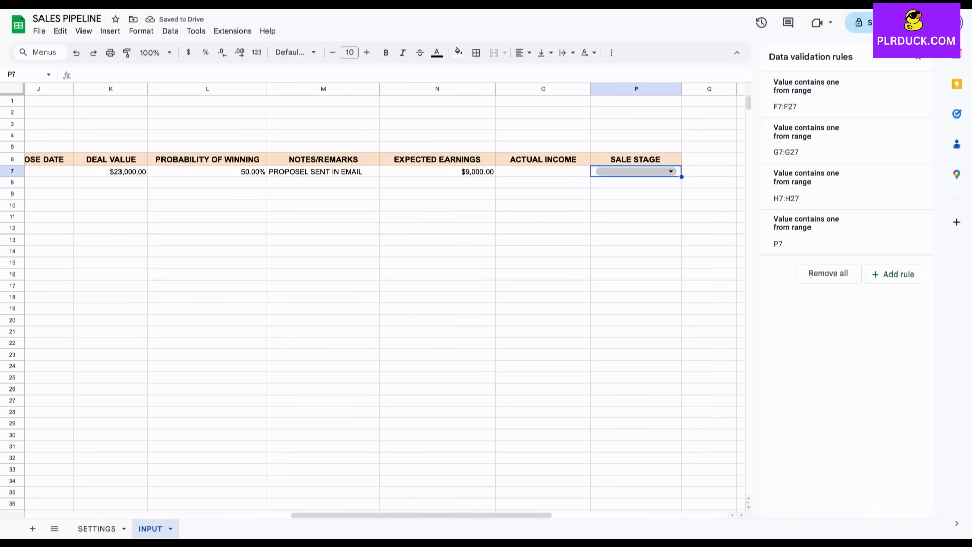
left_click(671, 172)
left_click(438, 228)
left_click(633, 172)
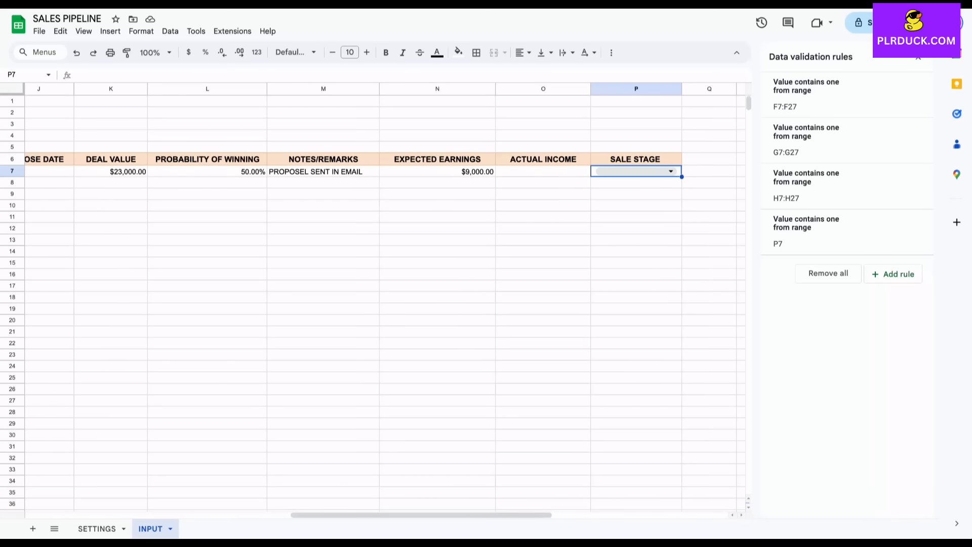
Fill P7's SALE STAGE dropdown down through P34.
left_click_drag(682, 177, 681, 481)
scroll(384, 298, "left", 3)
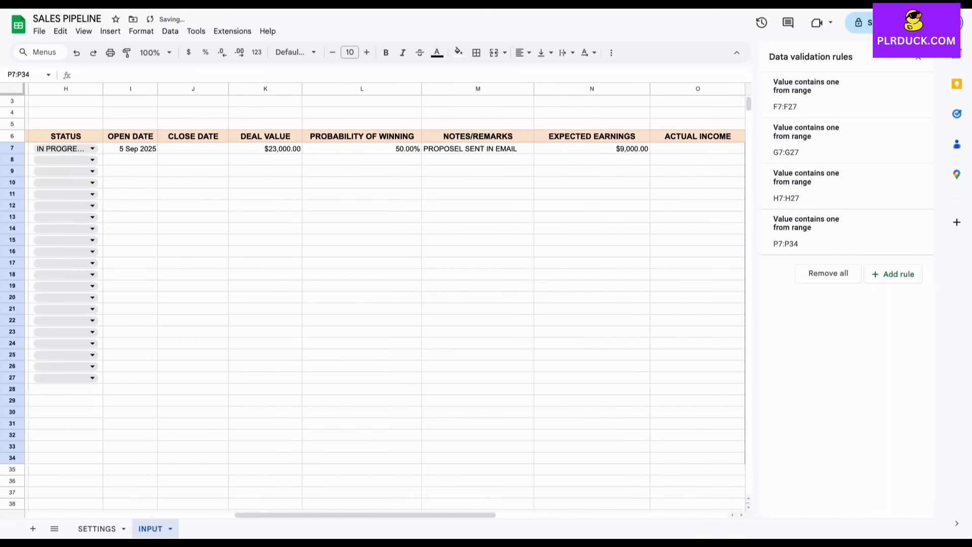
scroll(495, 366, "right", 4)
left_click(495, 366)
scroll(495, 366, "left", 10)
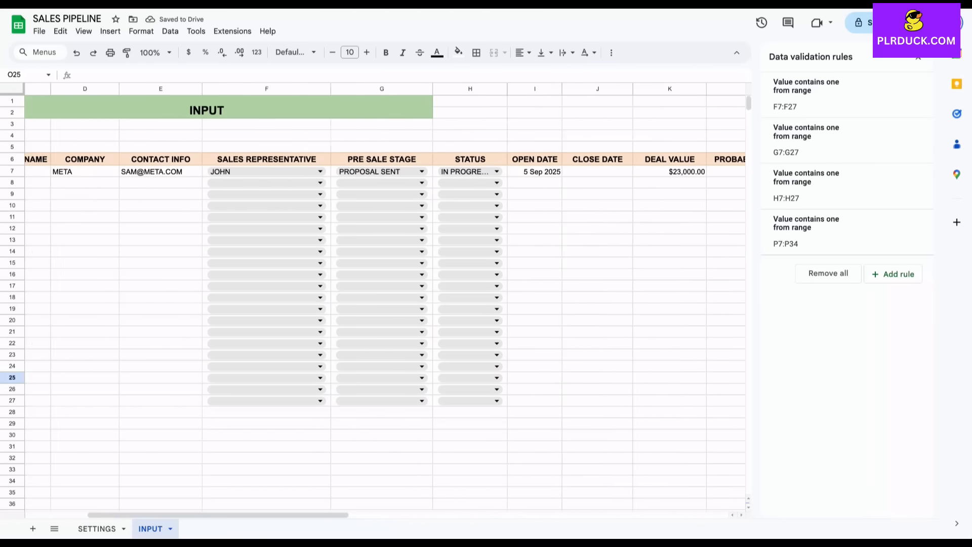
scroll(385, 298, "left", 3)
scroll(384, 299, "right", 12)
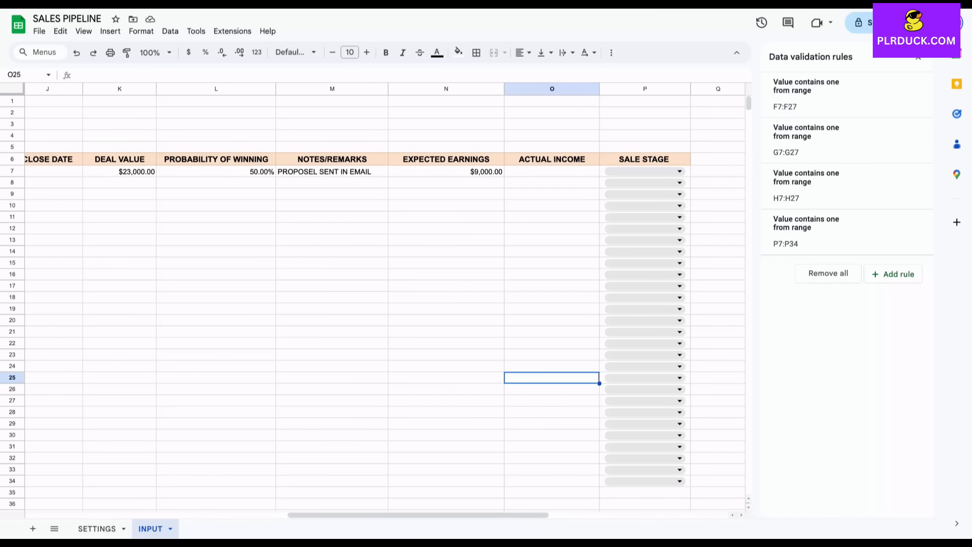
Choose PROSPECT as P7's stage and close the data validation rules panel.
left_click(613, 171)
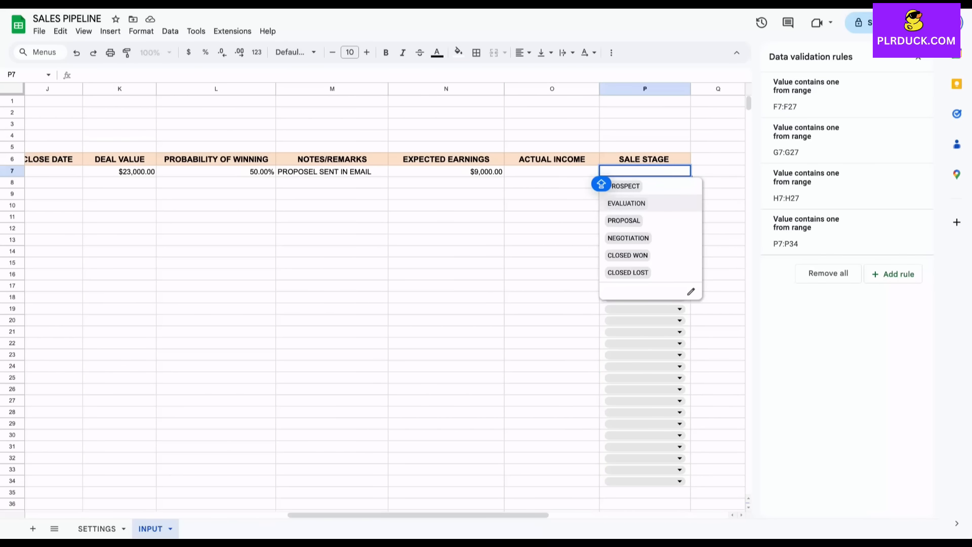
left_click(601, 184)
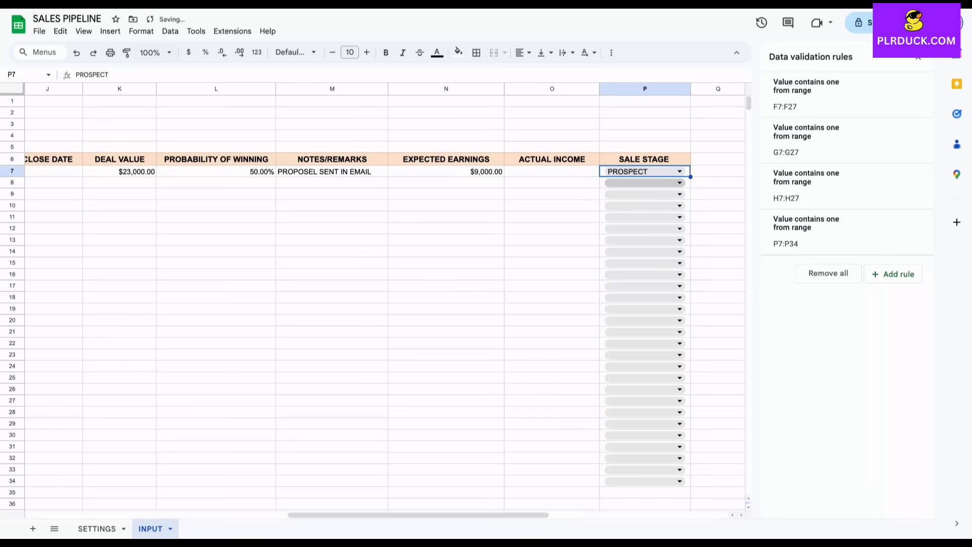
left_click(918, 58)
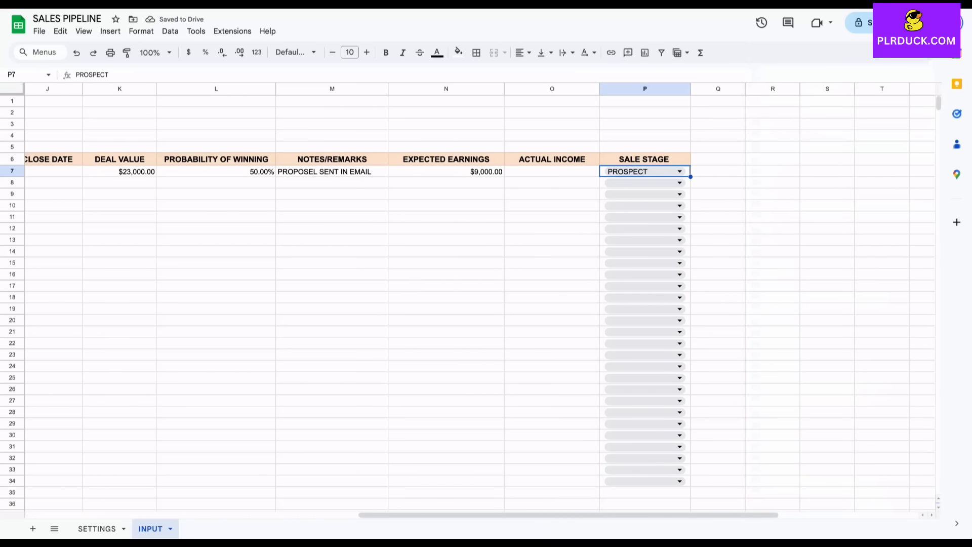
scroll(607, 254, "left", 7)
scroll(479, 298, "left", 5)
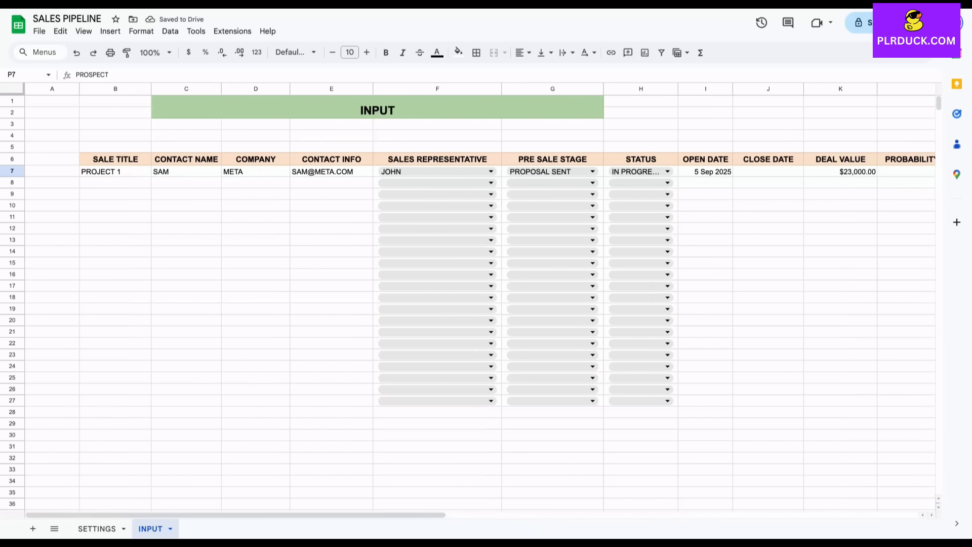
Scroll across the INPUT table to review PROJECT 1–5 in every column.
scroll(481, 299, "right", 1)
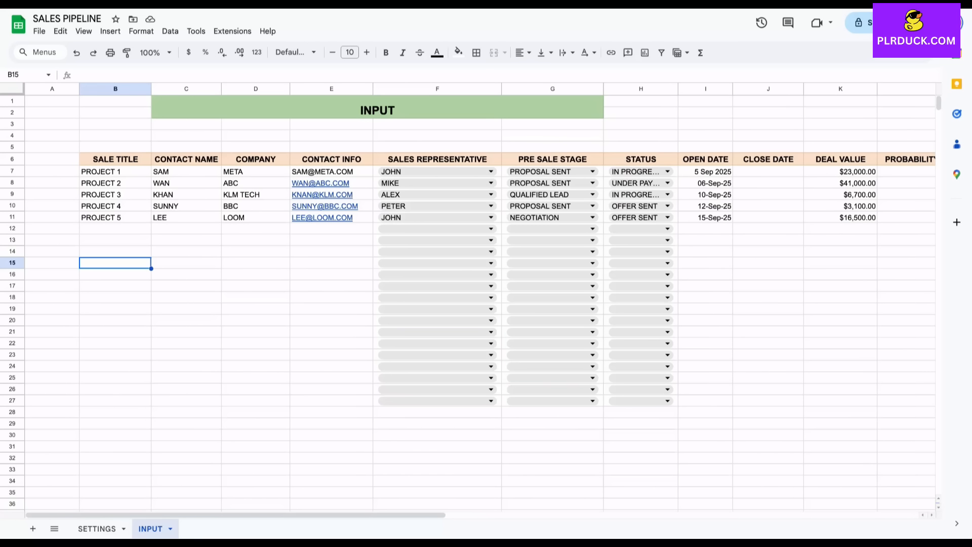
scroll(481, 299, "right", 1)
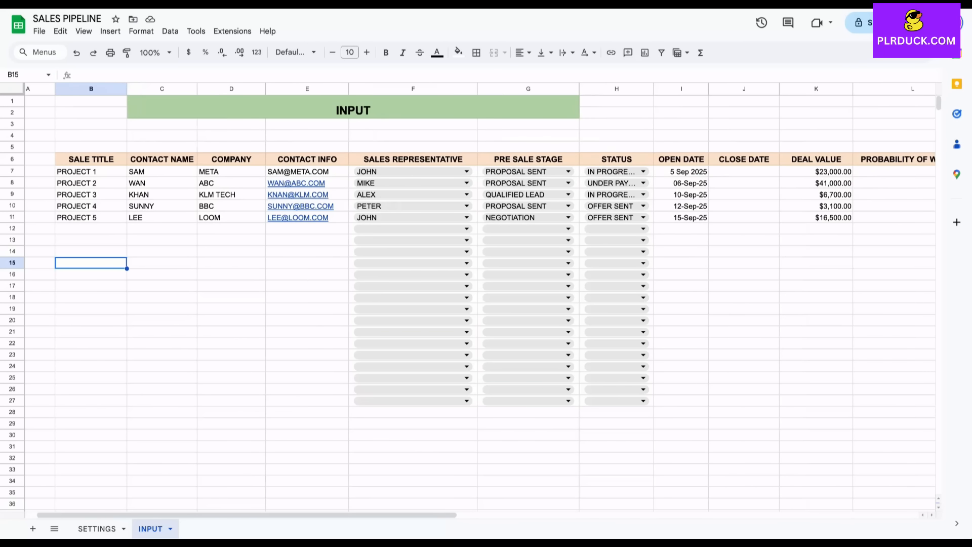
scroll(481, 299, "right", 1)
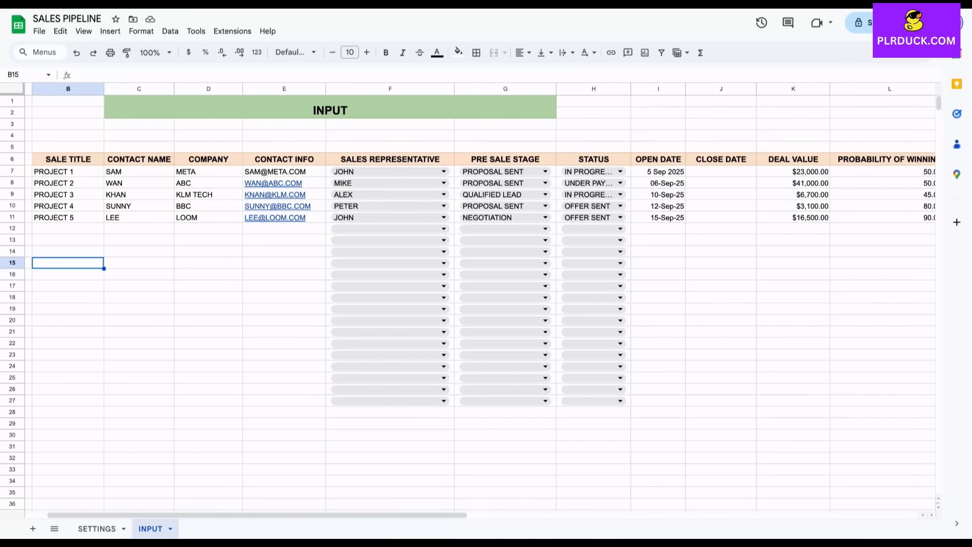
scroll(481, 299, "right", 10)
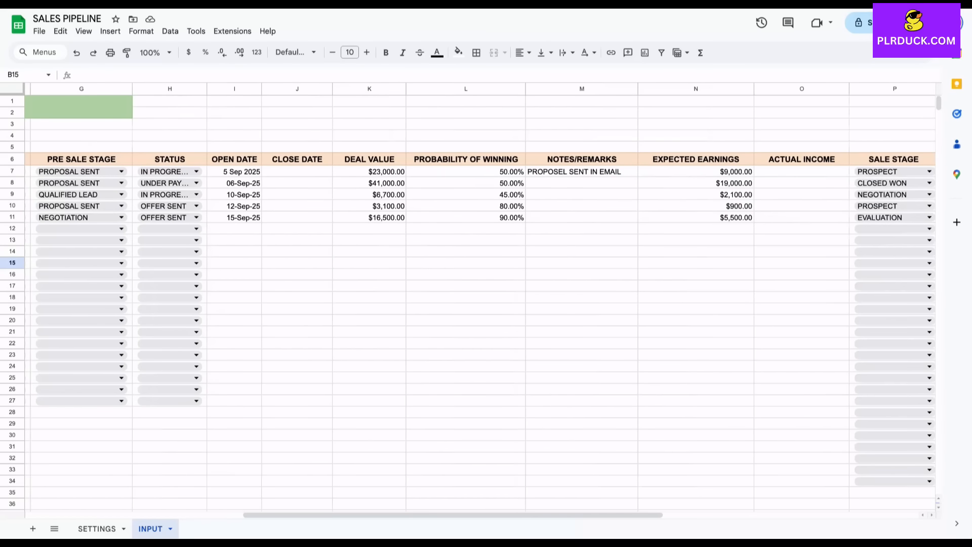
scroll(481, 299, "left", 10)
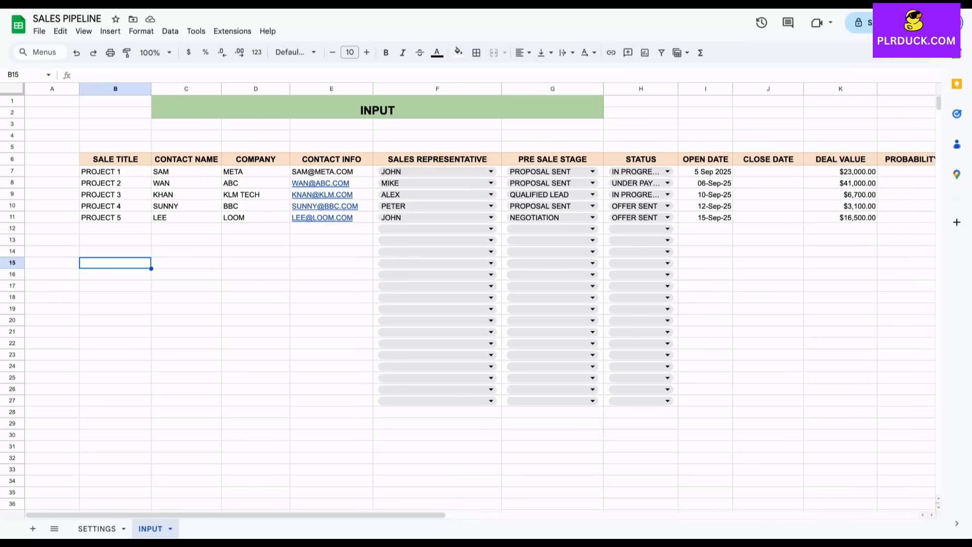
scroll(436, 202, "right", 5)
scroll(480, 299, "right", 3)
scroll(480, 300, "left", 6)
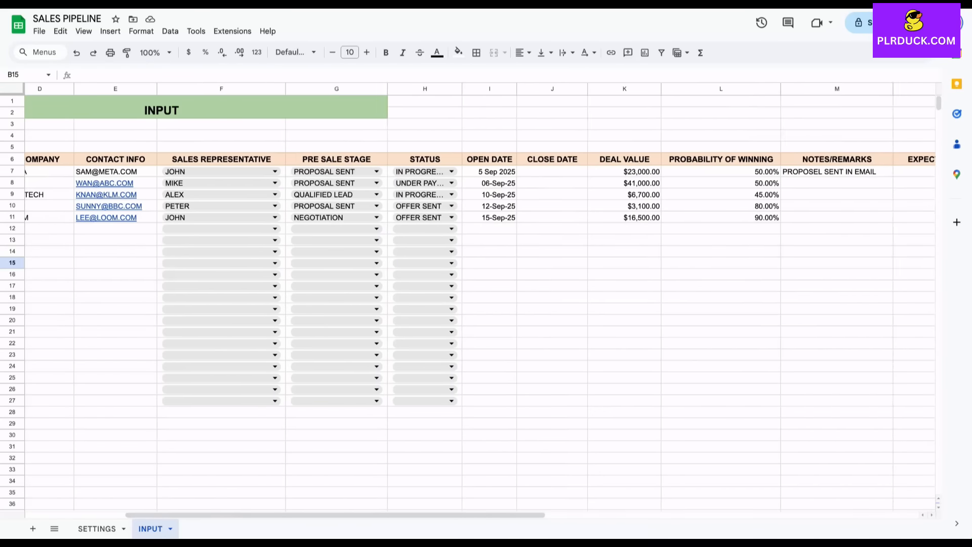
scroll(480, 300, "left", 3)
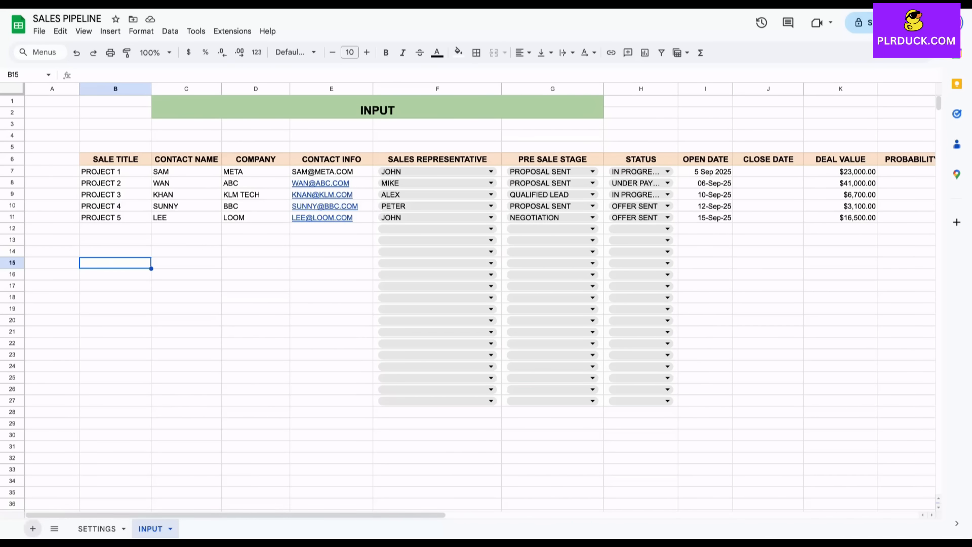
Add a blank sheet beside SETTINGS and INPUT and rename it DASHBOARD.
left_click(32, 528)
double_click(211, 522)
type("DAS")
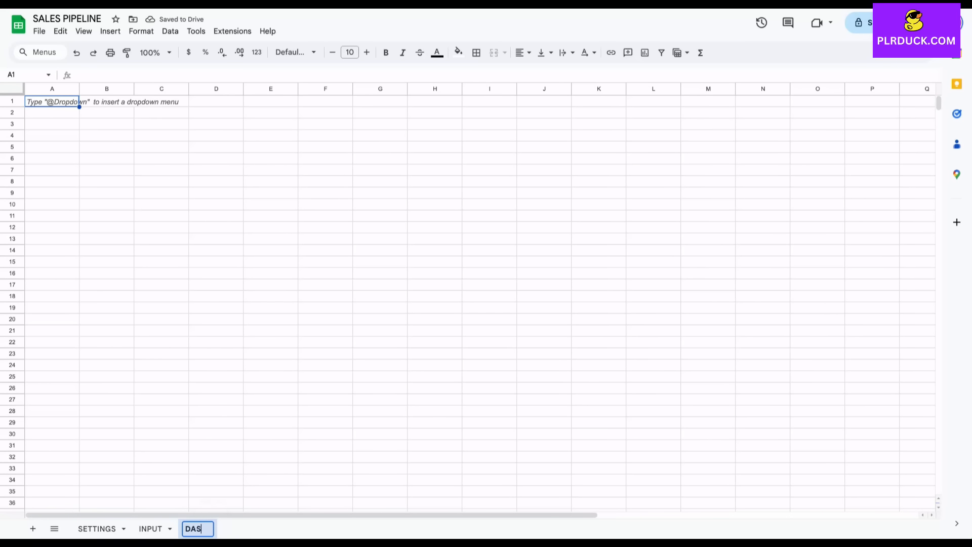
type("HBOARD")
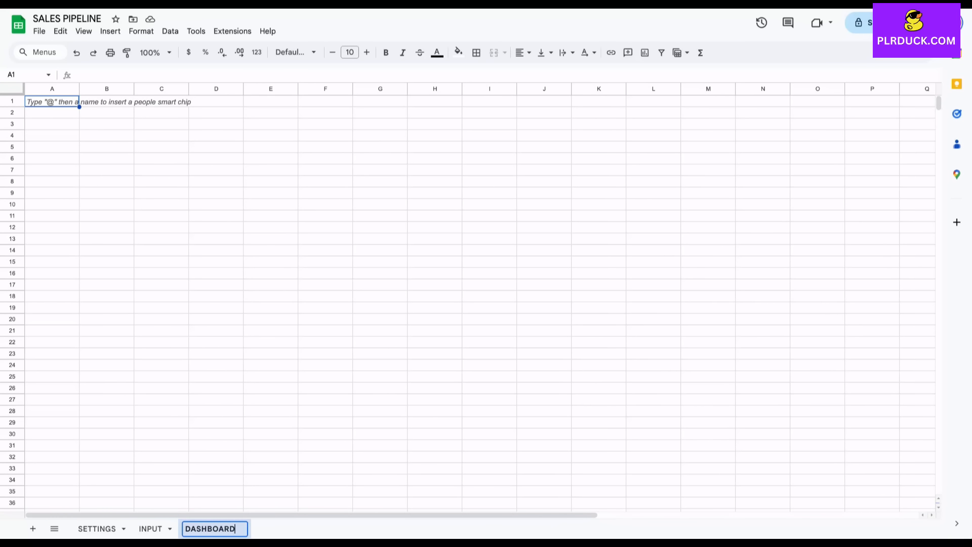
left_click(271, 204)
left_click_drag(161, 100, 489, 124)
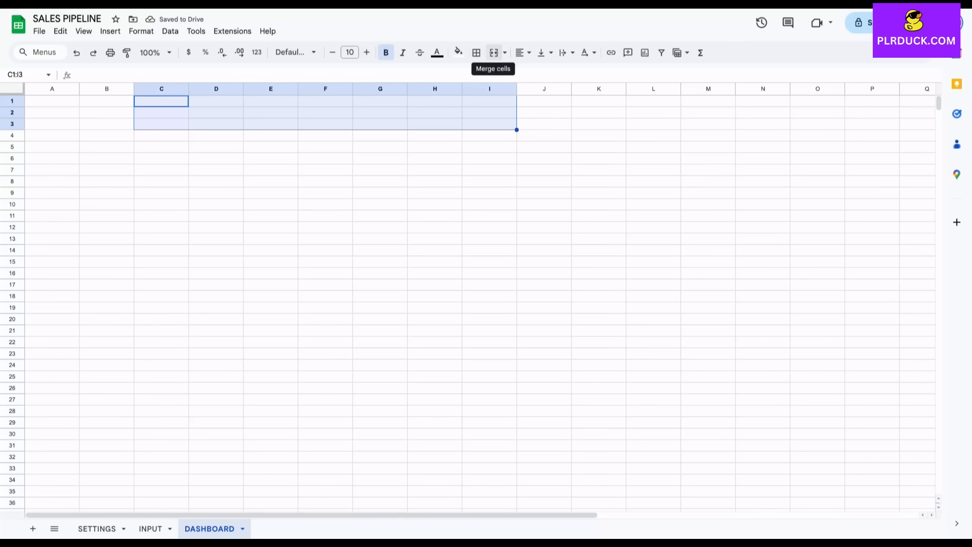
Merge C1:I3, type the title DASHBOARD, and raise its font size to 20.
left_click(493, 52)
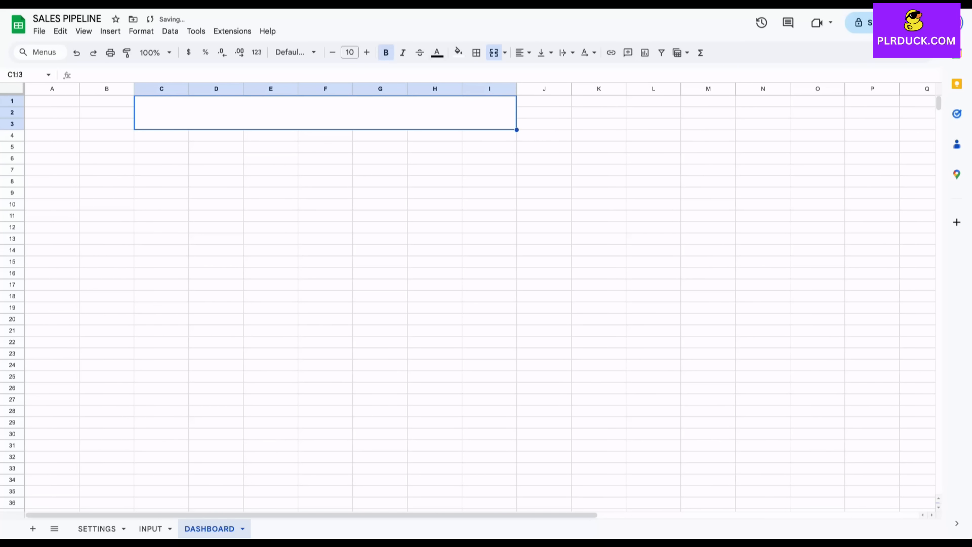
type("DAS")
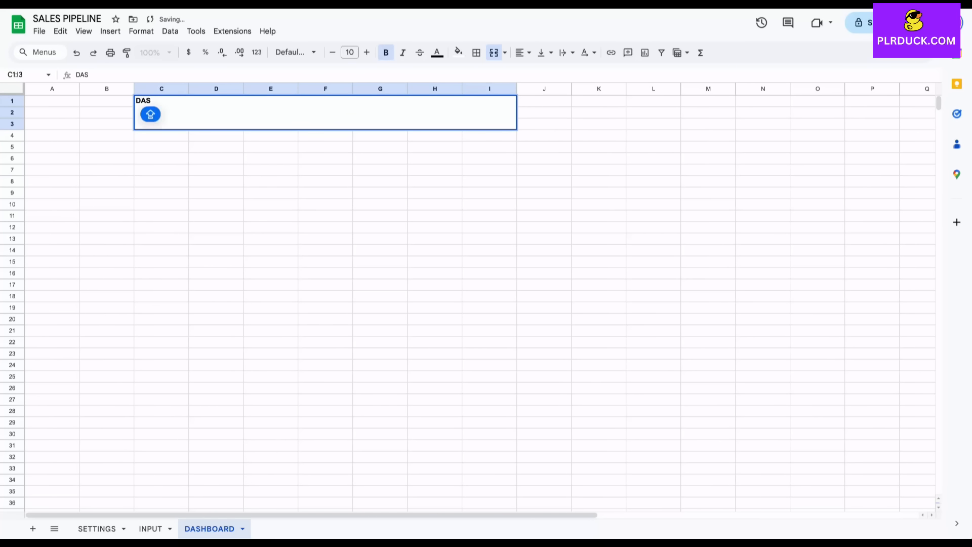
type("HBOARD")
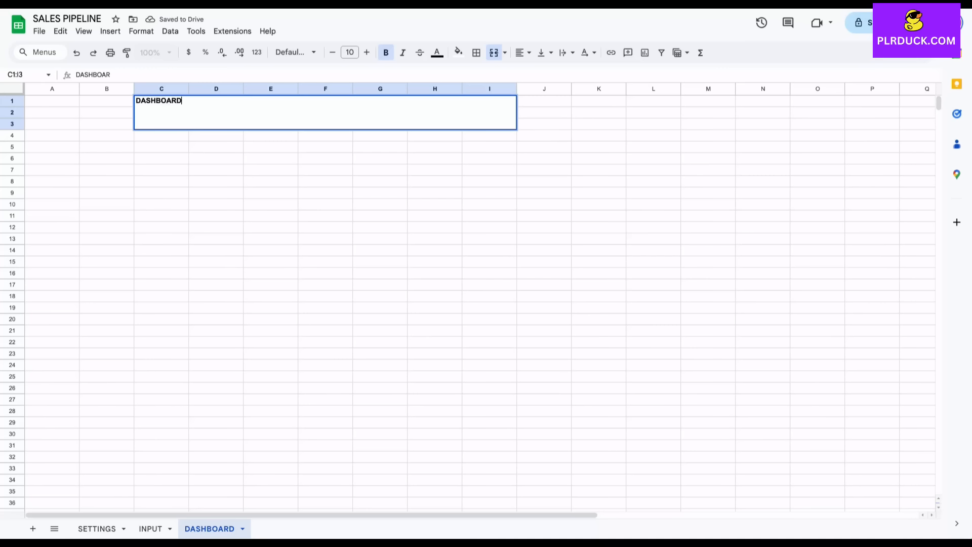
left_click(366, 52)
left_click(367, 52)
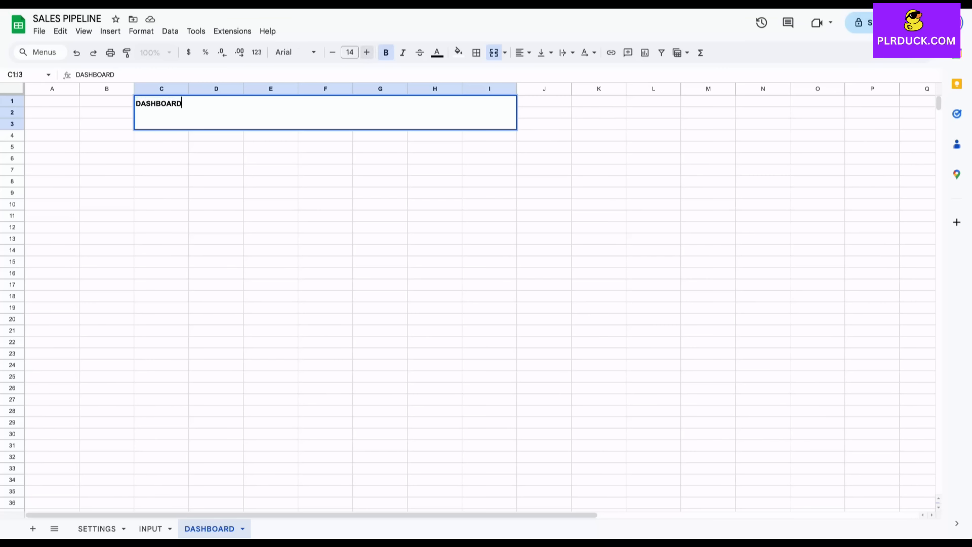
left_click(334, 170)
left_click(377, 113)
left_click(367, 53)
left_click(367, 52)
left_click(367, 52)
left_click(367, 52)
left_click(367, 52)
left_click(366, 52)
left_click(366, 52)
left_click(367, 52)
left_click(366, 52)
left_click(366, 52)
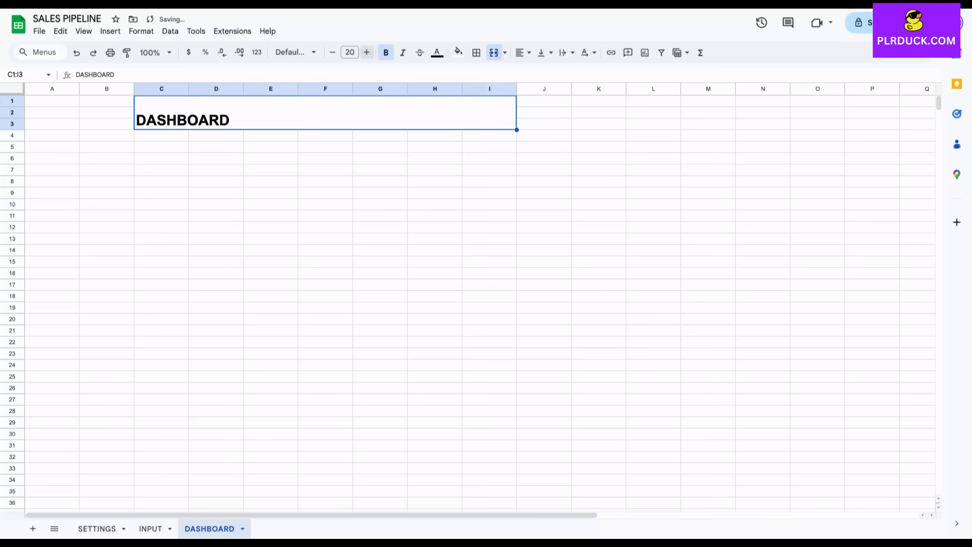
Fill the title banner light yellow and centre it horizontally and vertically.
left_click(458, 53)
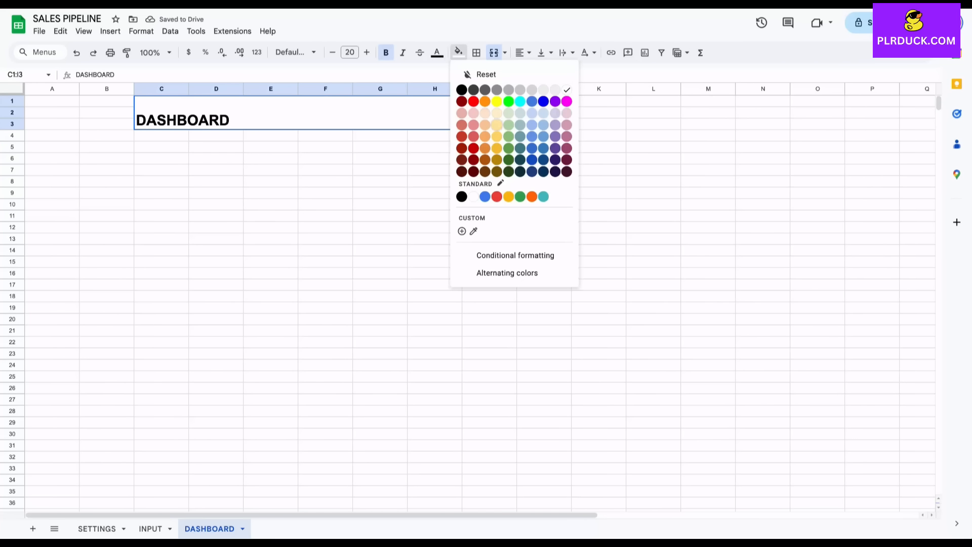
left_click(495, 124)
left_click(523, 52)
left_click(538, 71)
left_click(523, 52)
left_click(545, 52)
left_click(562, 71)
left_click(161, 227)
left_click(161, 181)
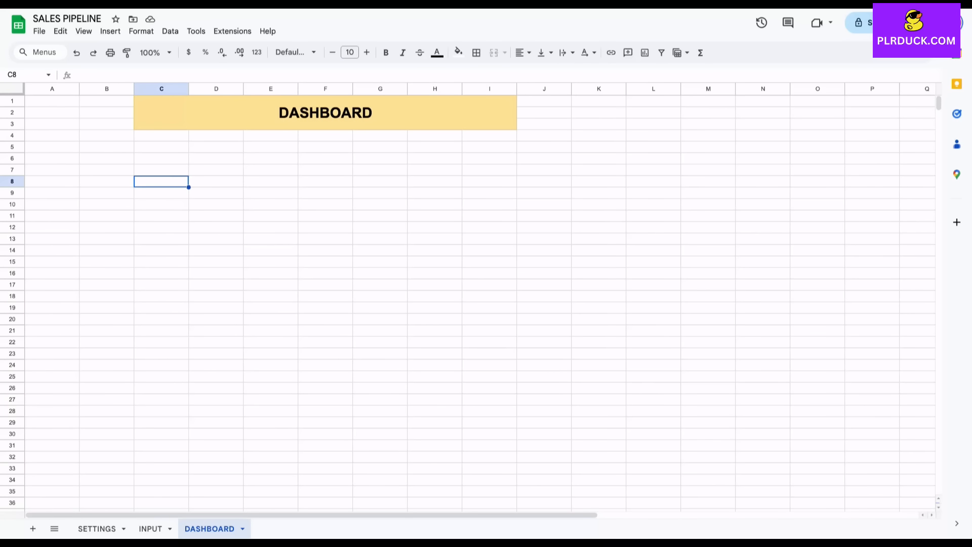
Build a KPI box from merged B6:C7 and B8:C9, then paste copies at E6, H6 and K6.
left_click_drag(106, 159, 161, 171)
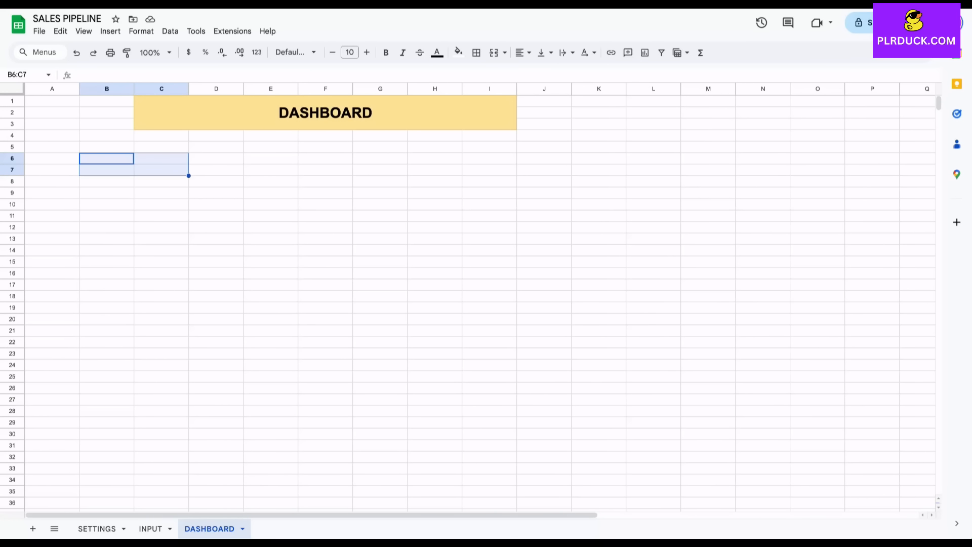
left_click(493, 53)
left_click_drag(106, 182, 133, 187)
left_click(494, 52)
key("ctrl+c")
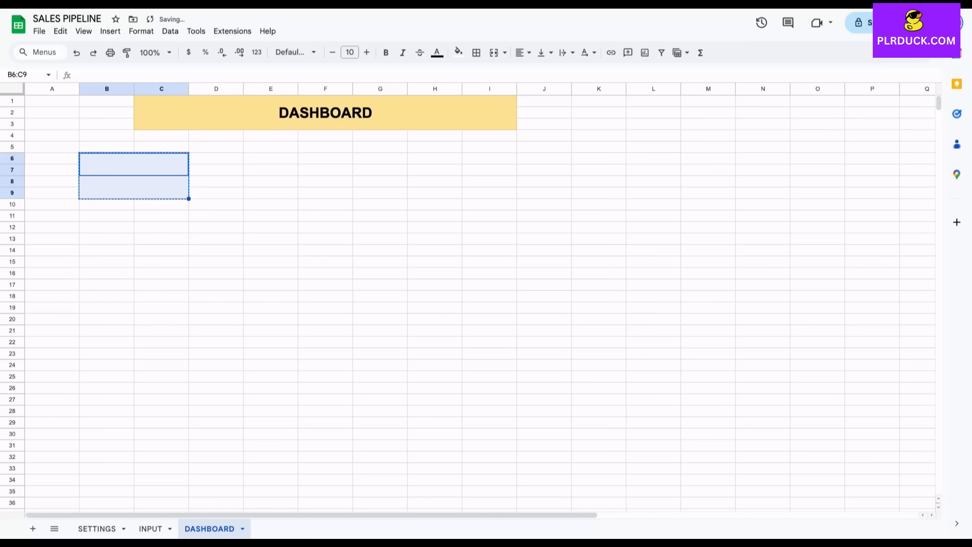
left_click(270, 159)
key("ctrl+v")
left_click(434, 158)
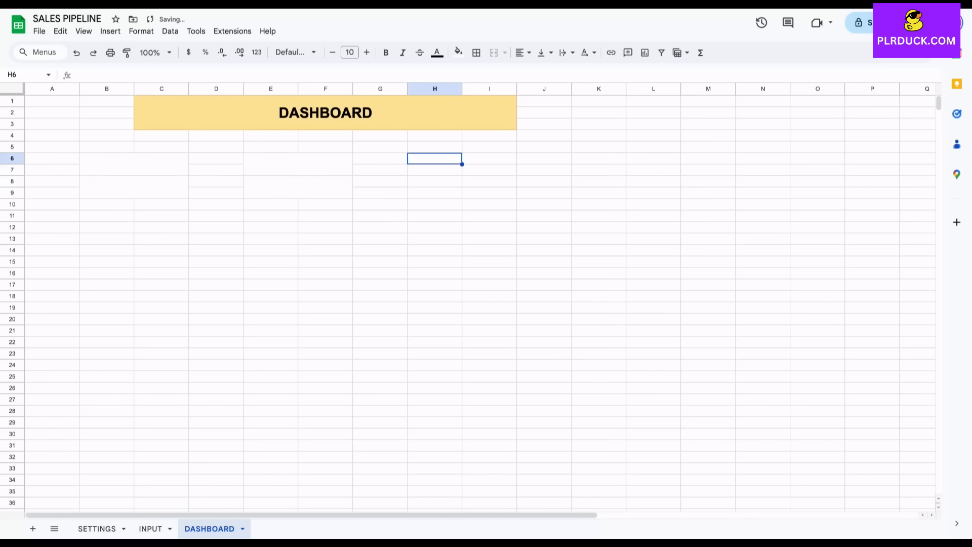
key("ctrl+v")
left_click(598, 158)
key("ctrl+v")
Title the boxes TOTAL PROJECTS, NO OF SALES REPRESENTATIVES, TOTAL SALES CLOSED, TOTAL EXPECTED INCOME.
left_click(134, 164)
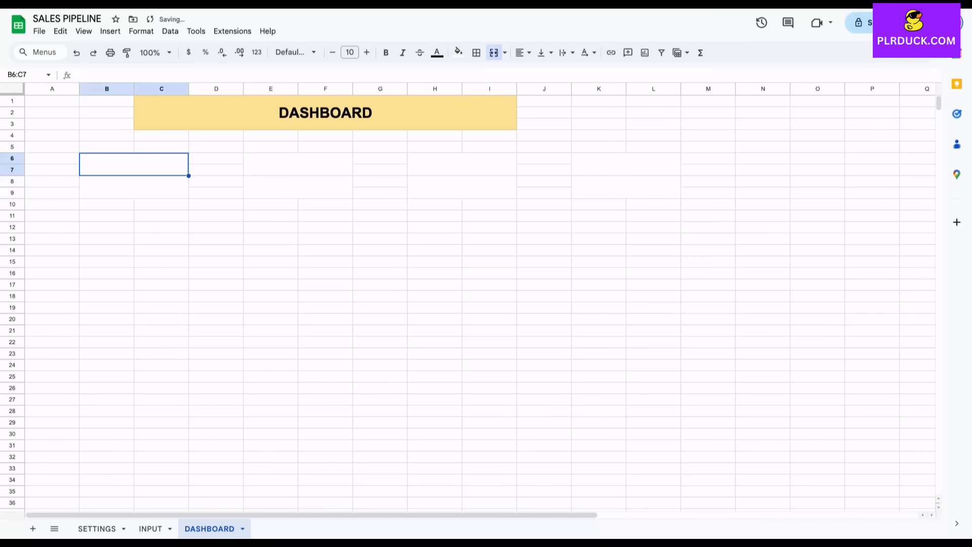
type("TO")
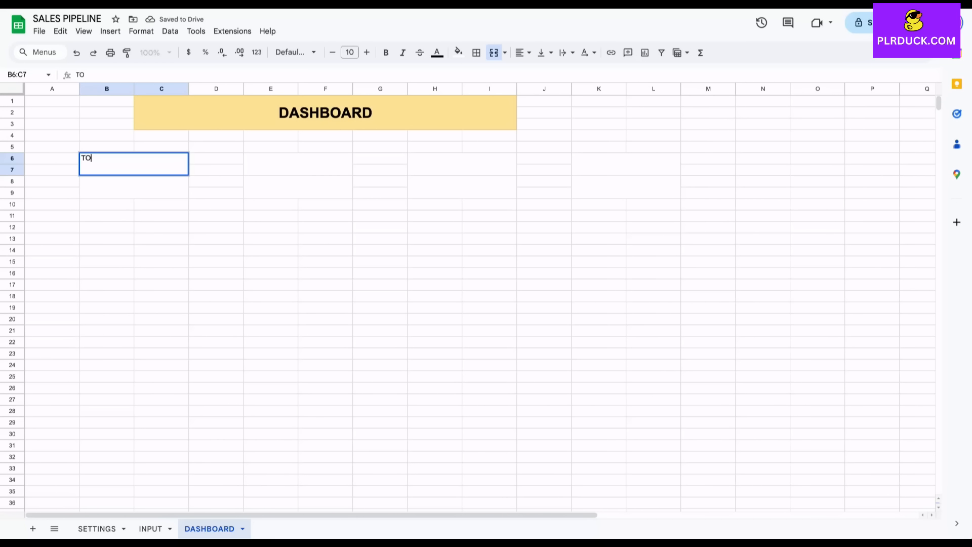
type("TAL PROJECT")
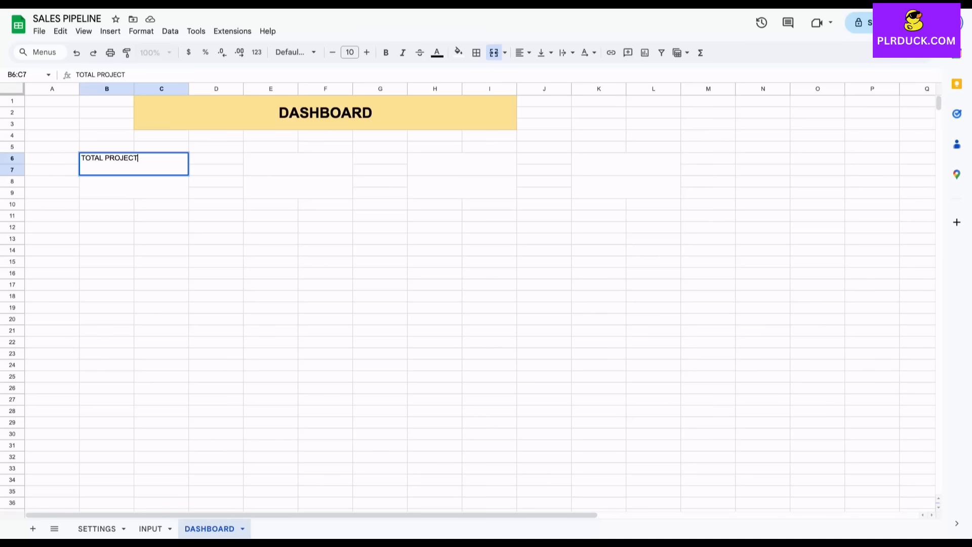
type("S")
key("Tab")
key("Tab")
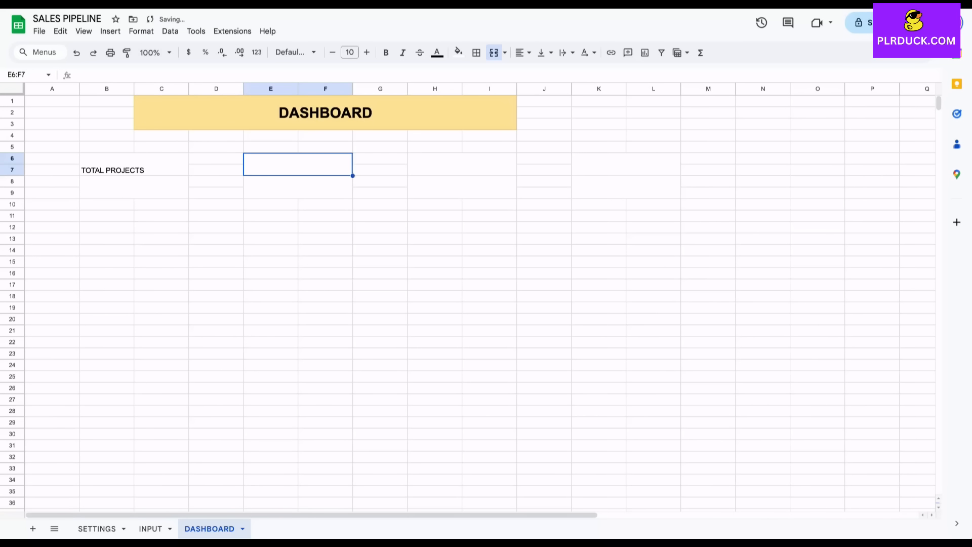
type("NO O")
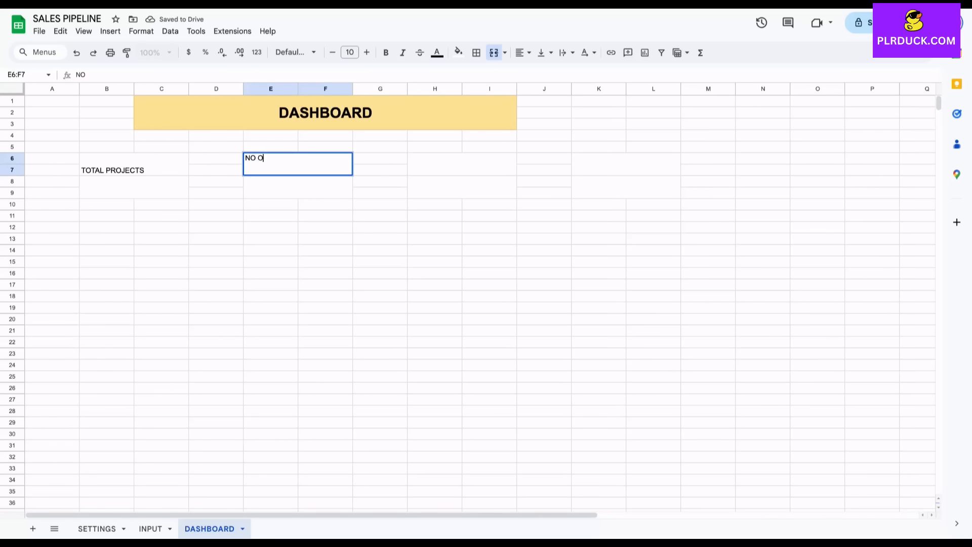
type("F SALES ")
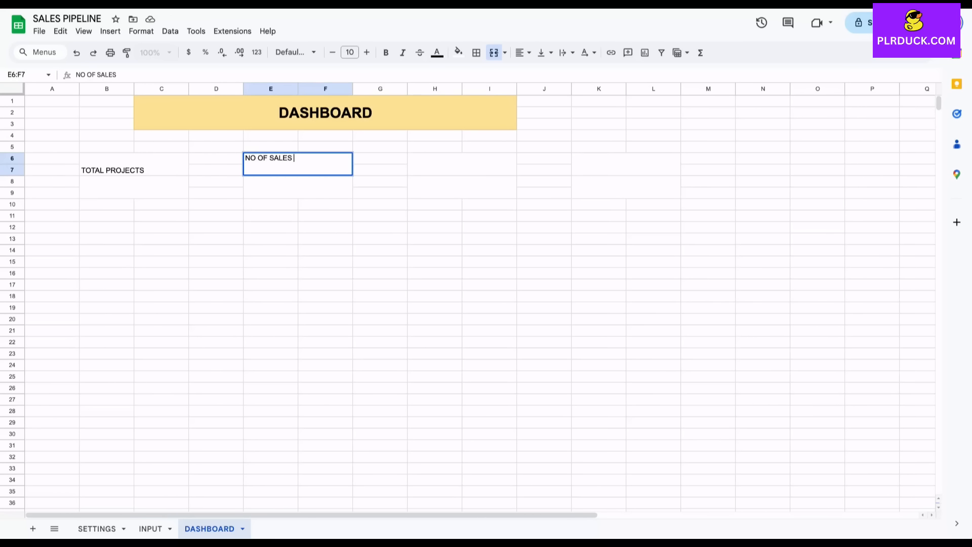
type("REPRESENTATIVES")
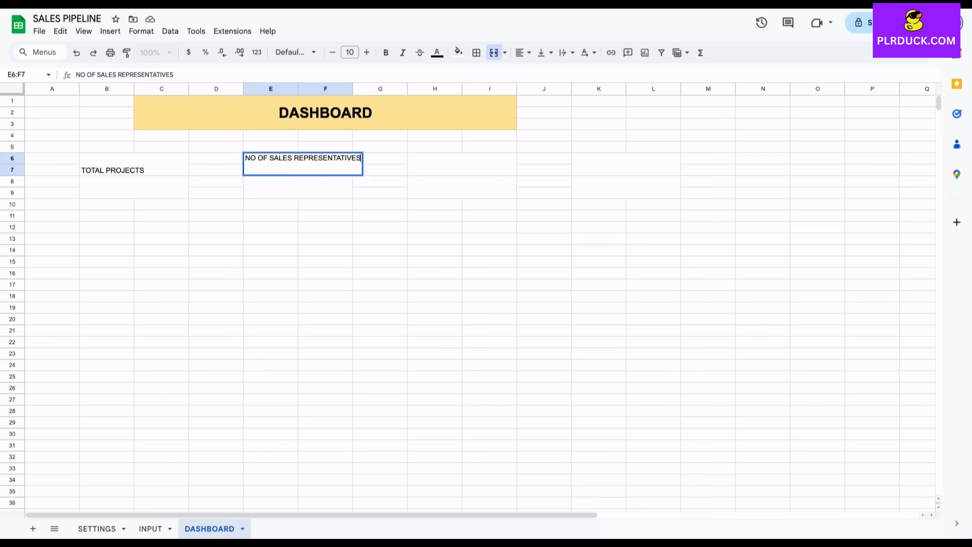
left_click(462, 165)
type("TOTAL SALES CLOSED")
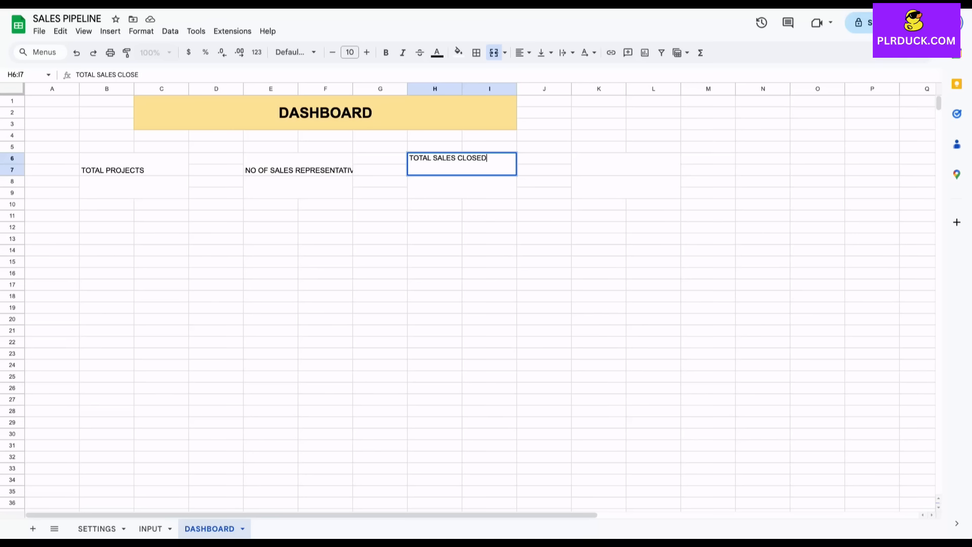
left_click(626, 165)
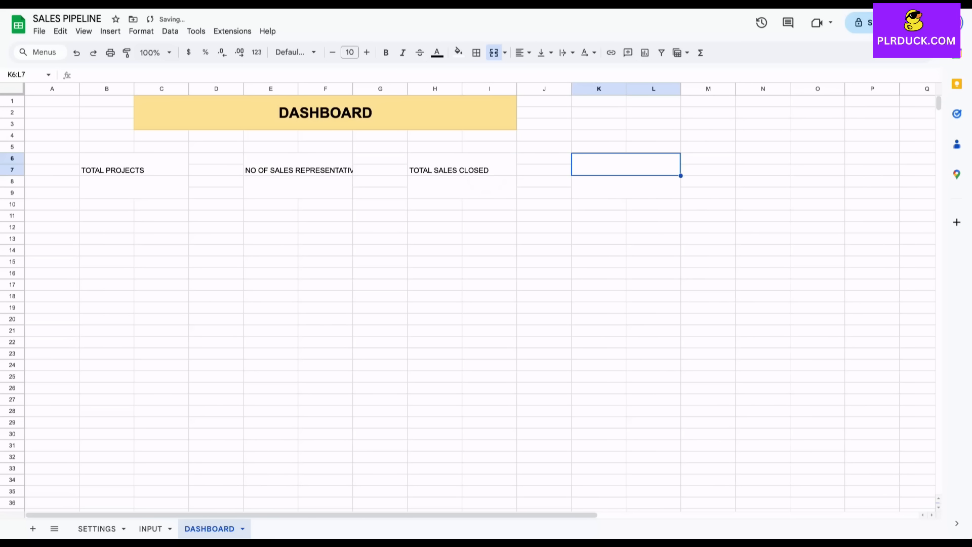
type("TO")
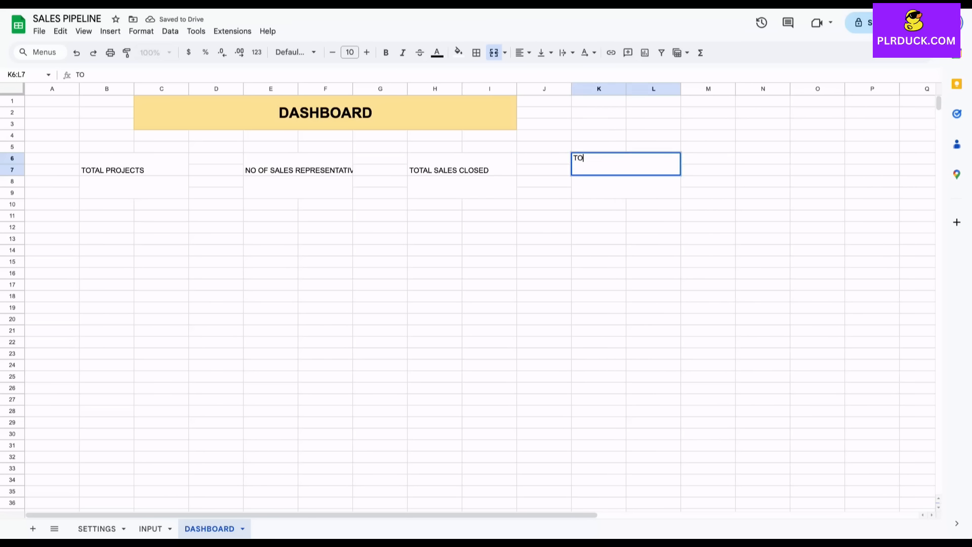
type("TAL EXPECTED INCOME")
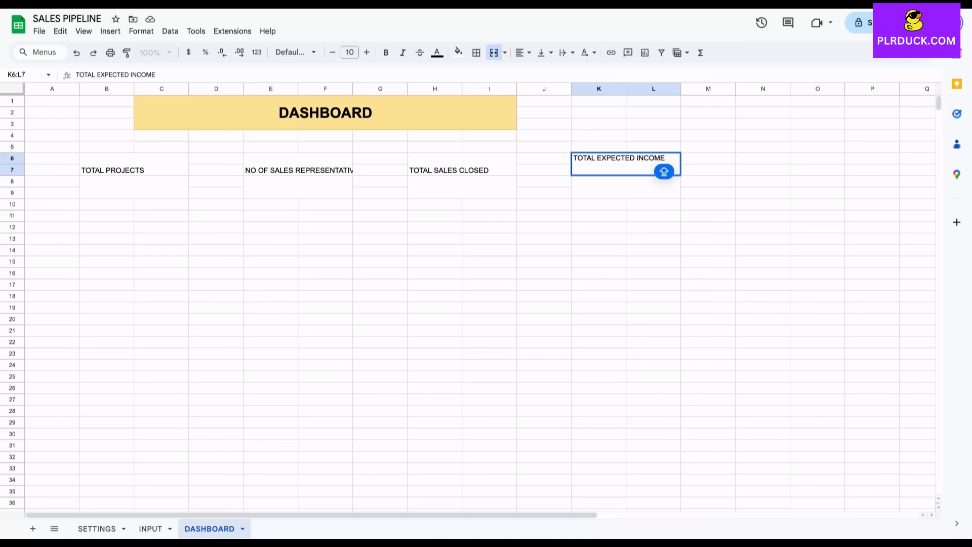
Make the four KPI box titles wrapped, 12-pt, horizontally centred and bold.
left_click(544, 262)
left_click(134, 164)
left_click(298, 164, "ctrl")
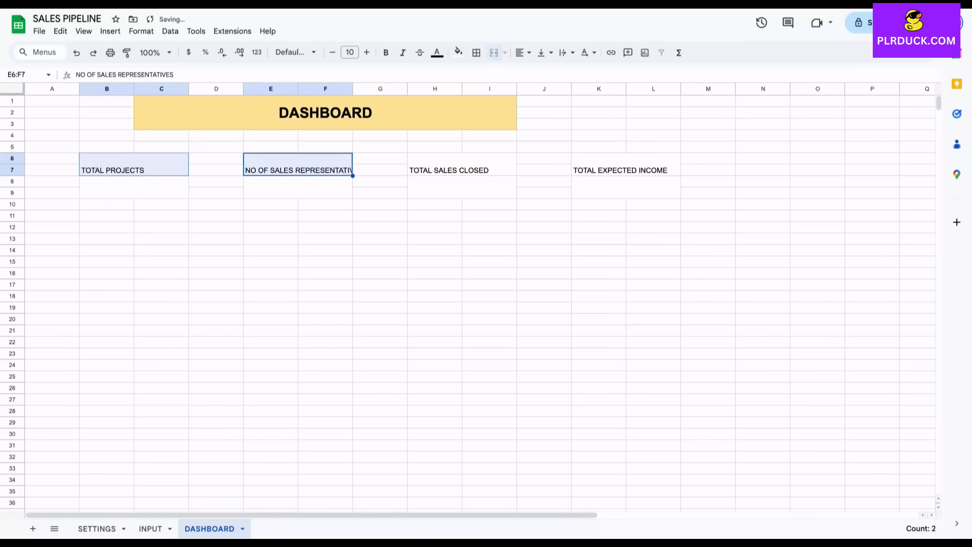
left_click(462, 165, "ctrl")
left_click(626, 165, "ctrl")
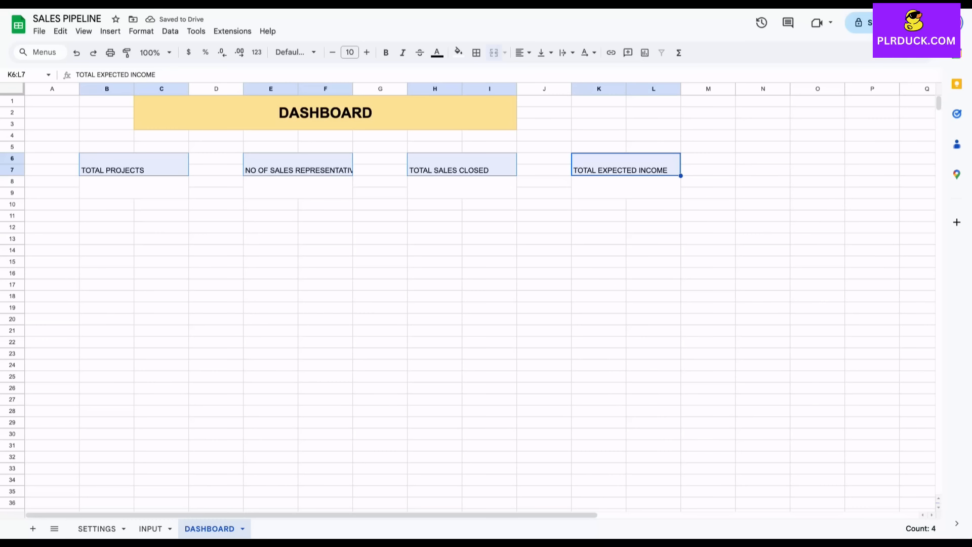
left_click(566, 52)
left_click(579, 70)
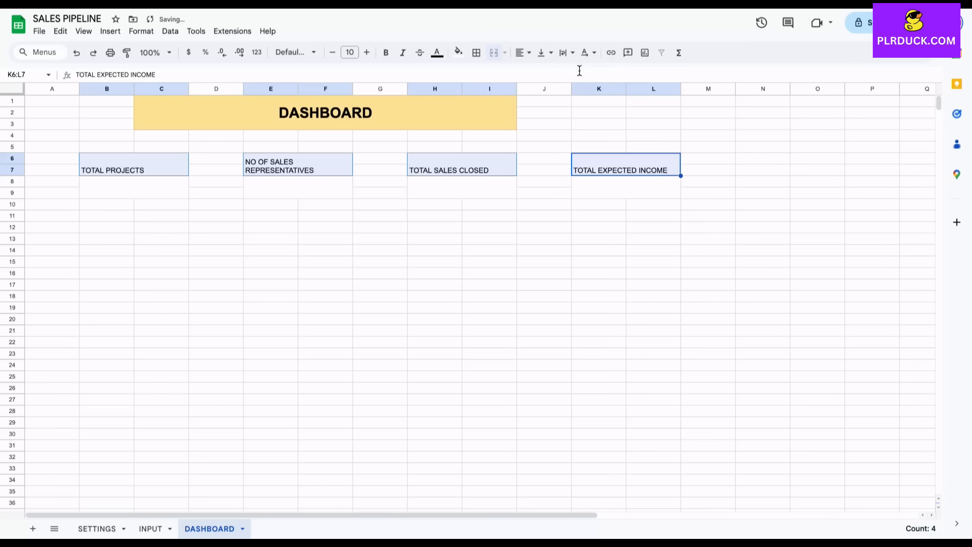
left_click(367, 53)
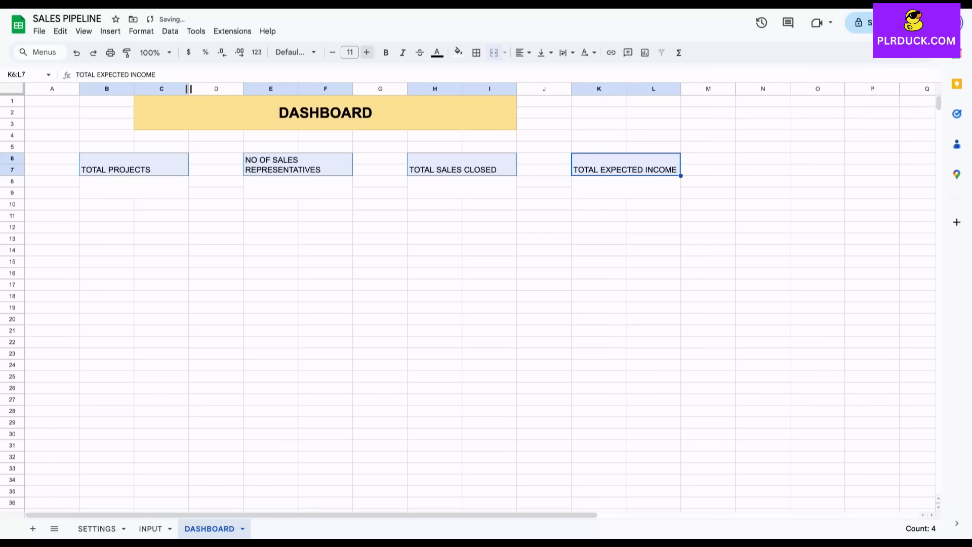
left_click(366, 52)
left_click(523, 52)
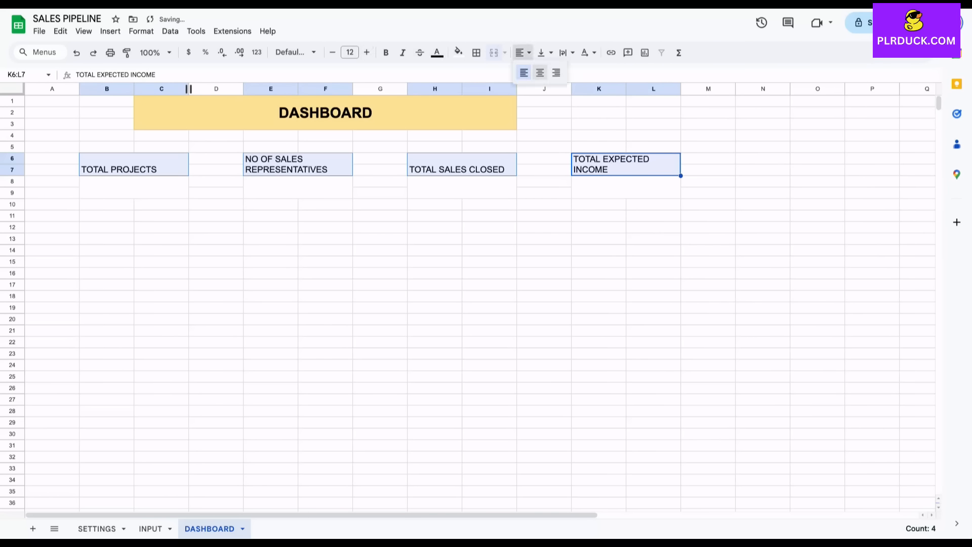
left_click(539, 71)
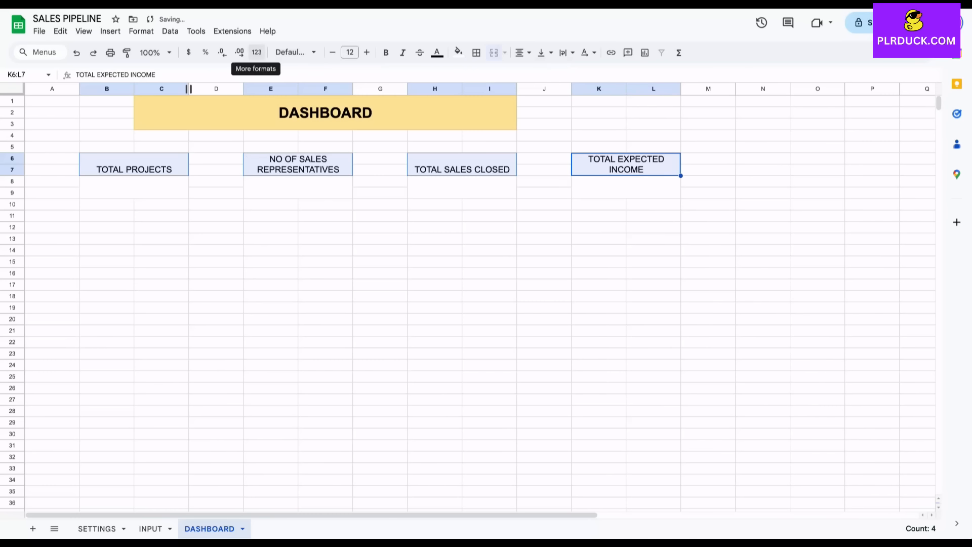
left_click(386, 52)
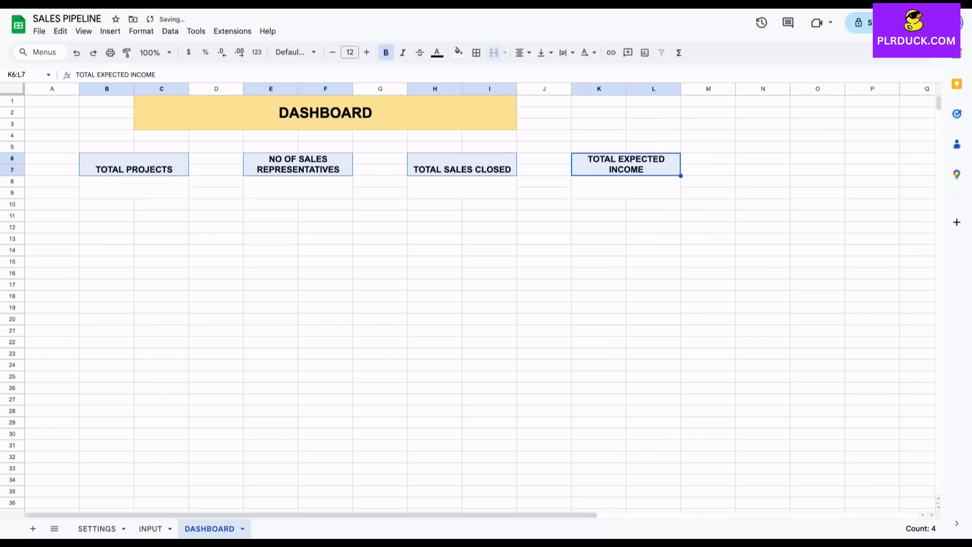
Fill the four titles light blue-grey, light red, light purple and light magenta respectively.
left_click(216, 193)
left_click(133, 164)
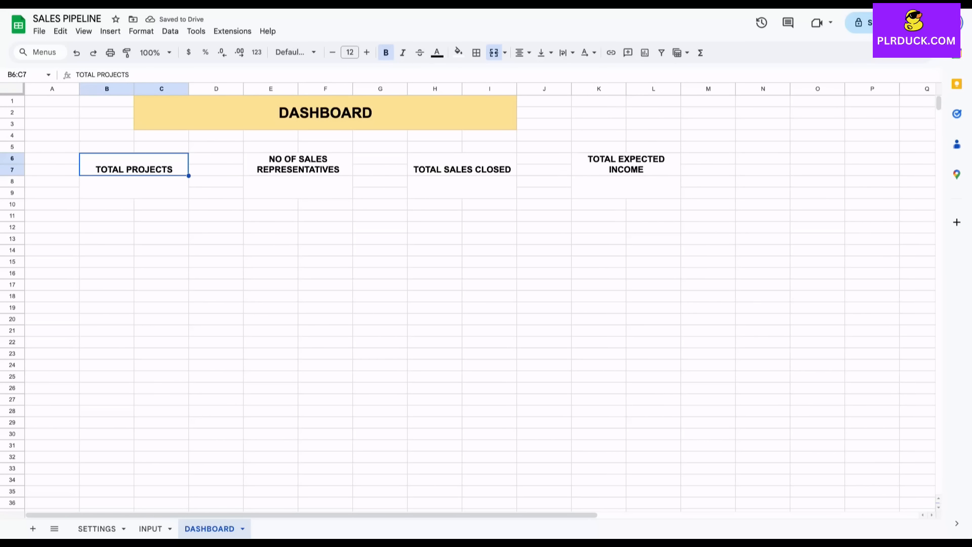
left_click(458, 52)
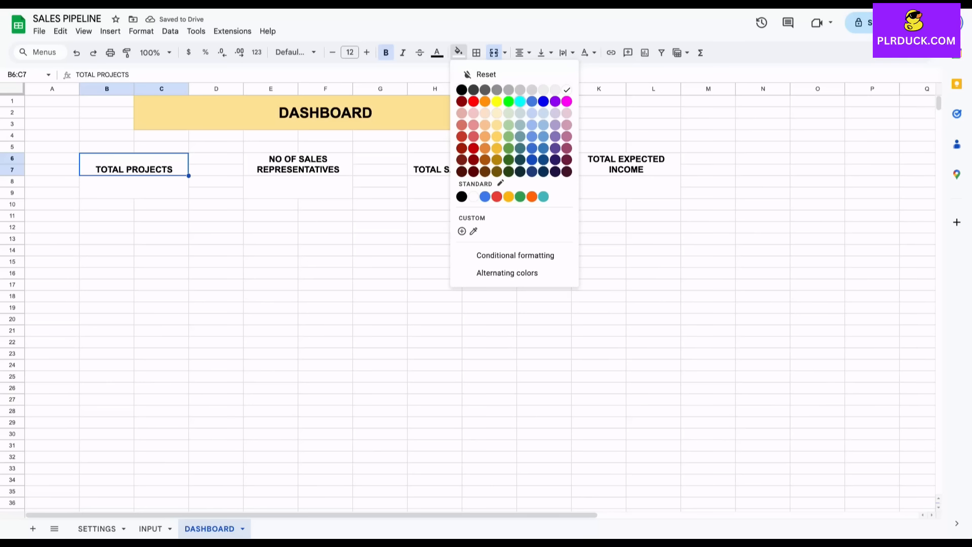
left_click(520, 113)
left_click(297, 165)
left_click(476, 52)
left_click(458, 52)
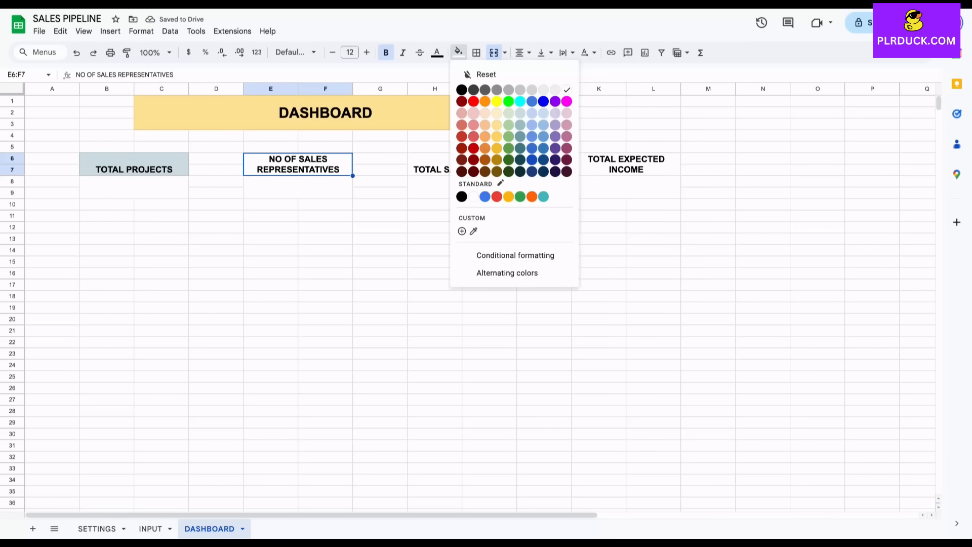
left_click(462, 115)
left_click(461, 164)
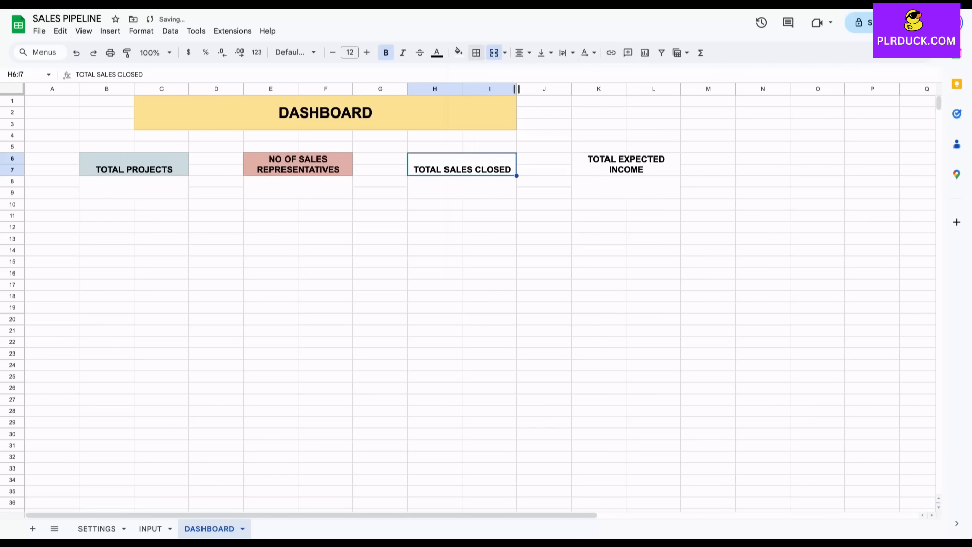
left_click(458, 52)
left_click(557, 115)
left_click(625, 164)
left_click(458, 53)
left_click(570, 115)
Outline all four KPI boxes, titles and value areas, with black borders.
left_click(435, 216)
left_click_drag(134, 164, 135, 188)
left_click_drag(297, 165, 298, 187)
left_click_drag(462, 165, 462, 188)
left_click_drag(626, 164, 626, 170)
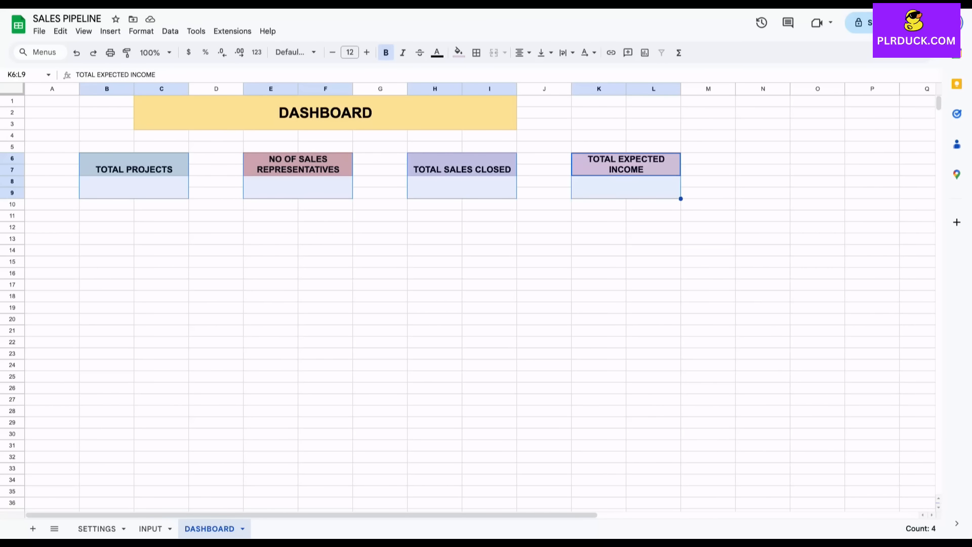
left_click(476, 52)
left_click(216, 284)
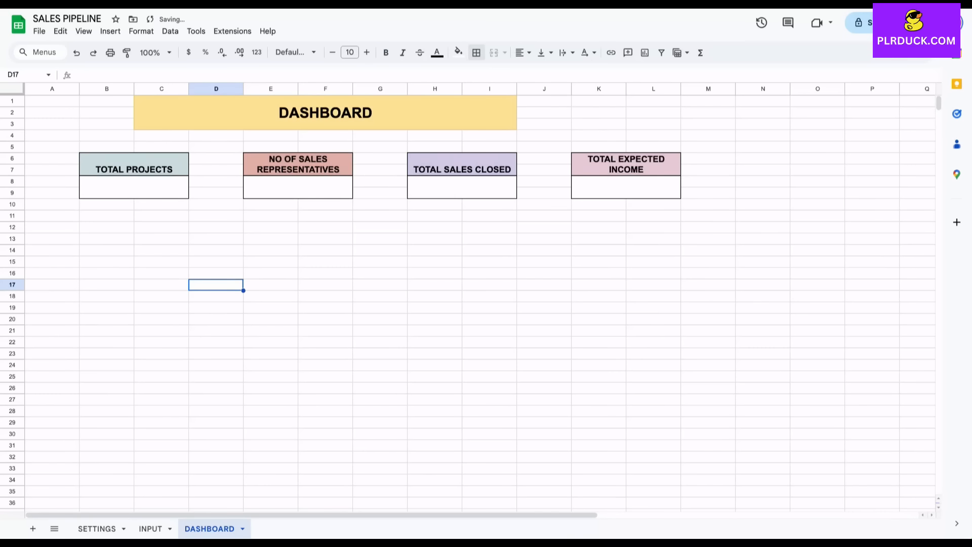
left_click(134, 188)
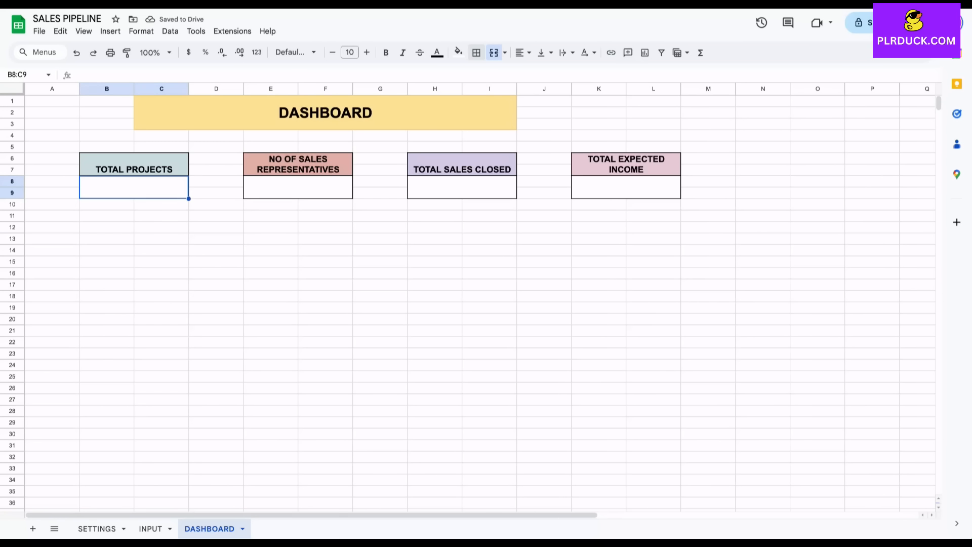
Enter =COUNTA(INPUT!B7:B27) in the TOTAL PROJECTS value area so it shows 5.
type("=COUNTA")
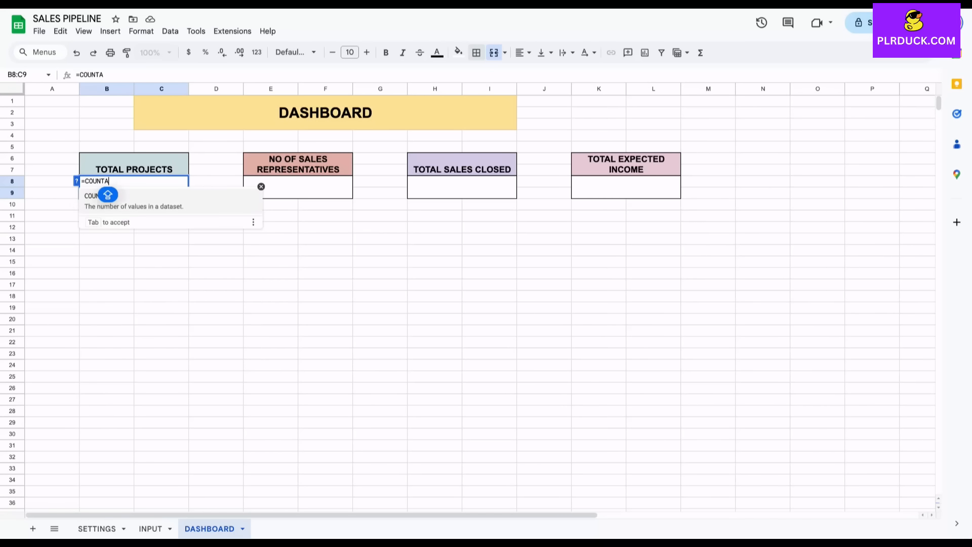
type("(")
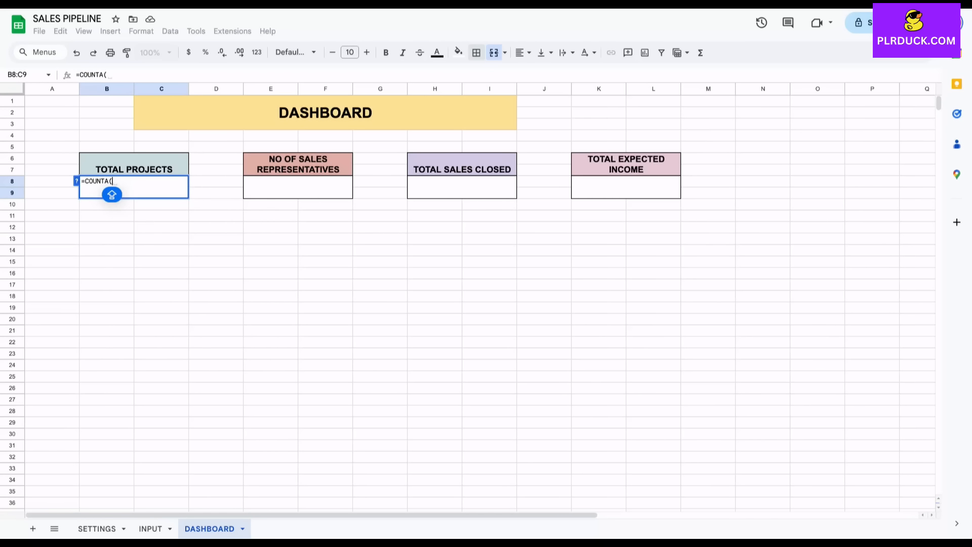
left_click(151, 529)
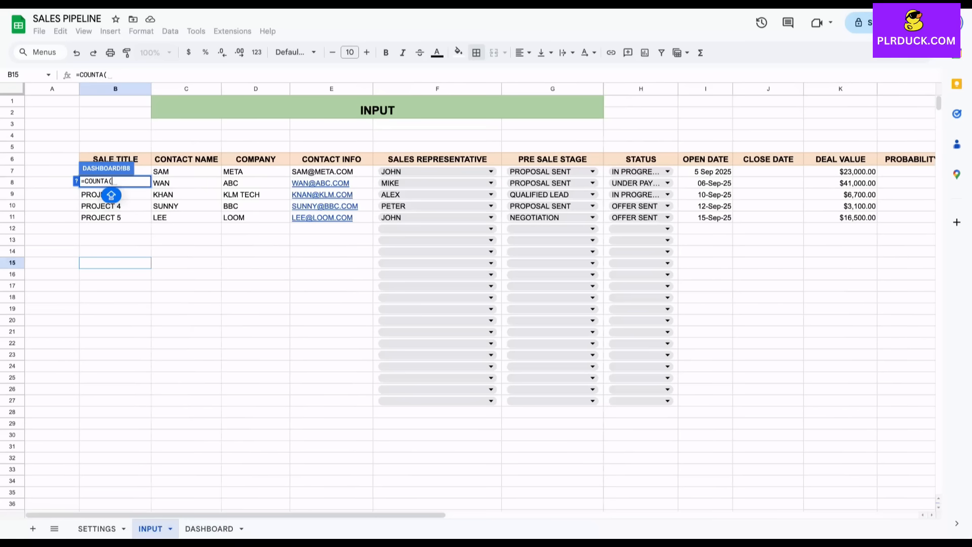
left_click_drag(142, 171, 130, 400)
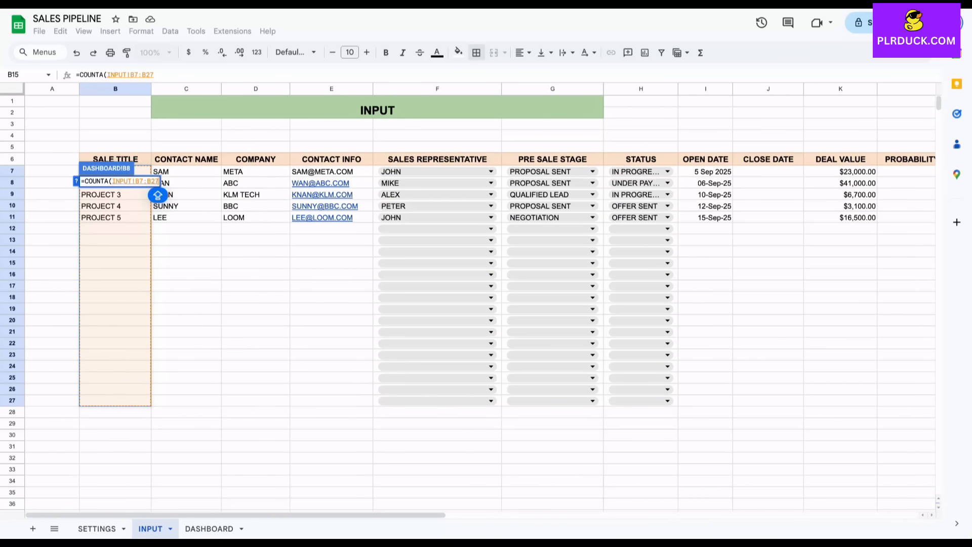
key("Return")
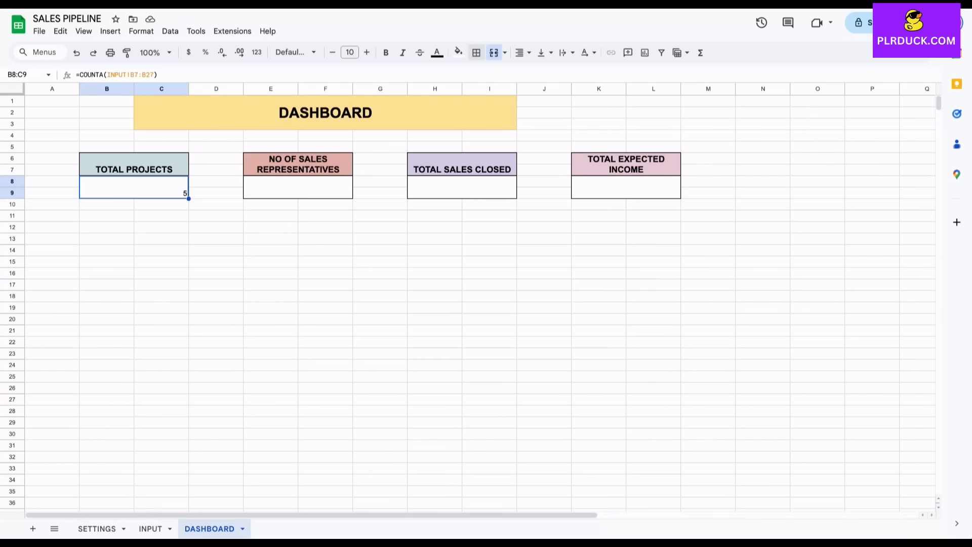
Enter =COUNTA(SETTINGS!D9:D23) in the NO OF SALES REPRESENTATIVES box so it shows 5.
left_click(298, 187)
type("=COUNTA(")
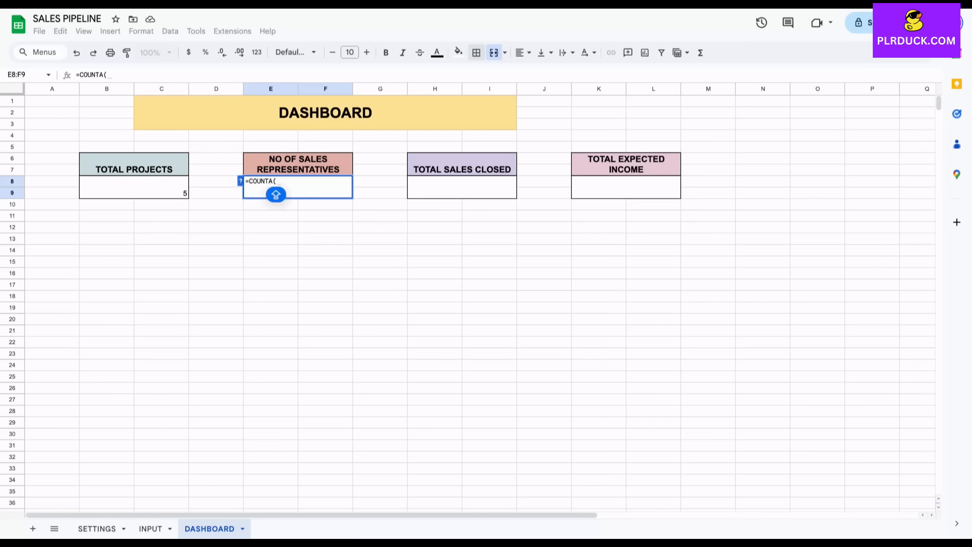
left_click(96, 528)
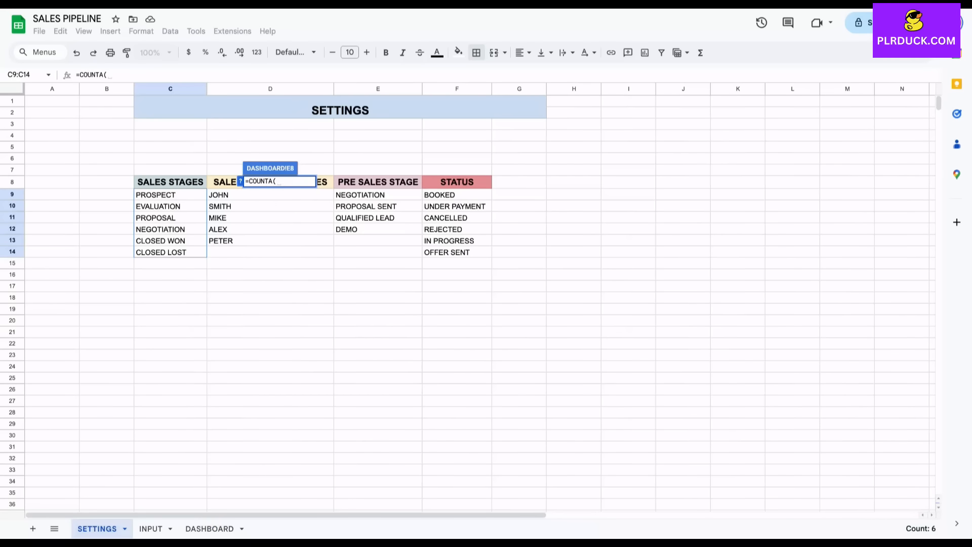
left_click(273, 195)
left_click_drag(273, 195, 273, 355)
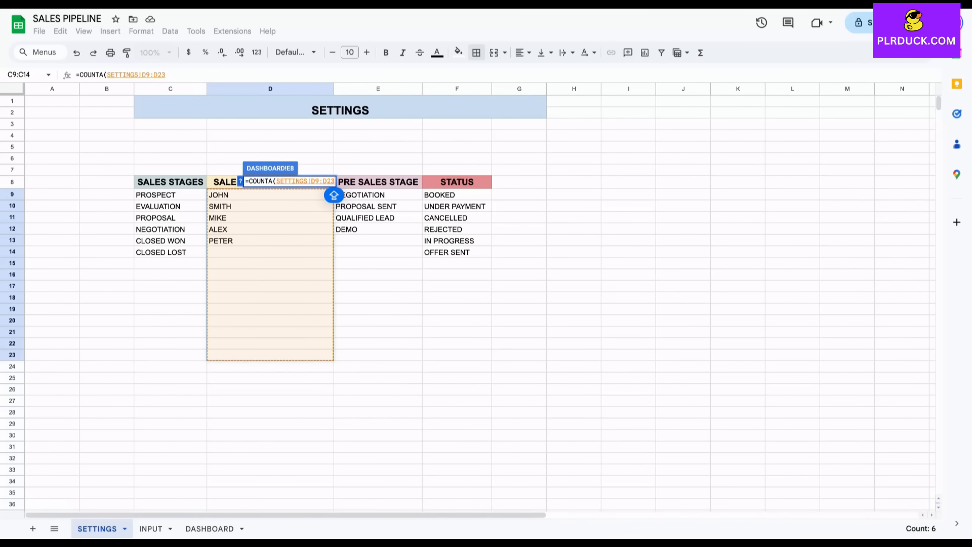
type(")")
key("Return")
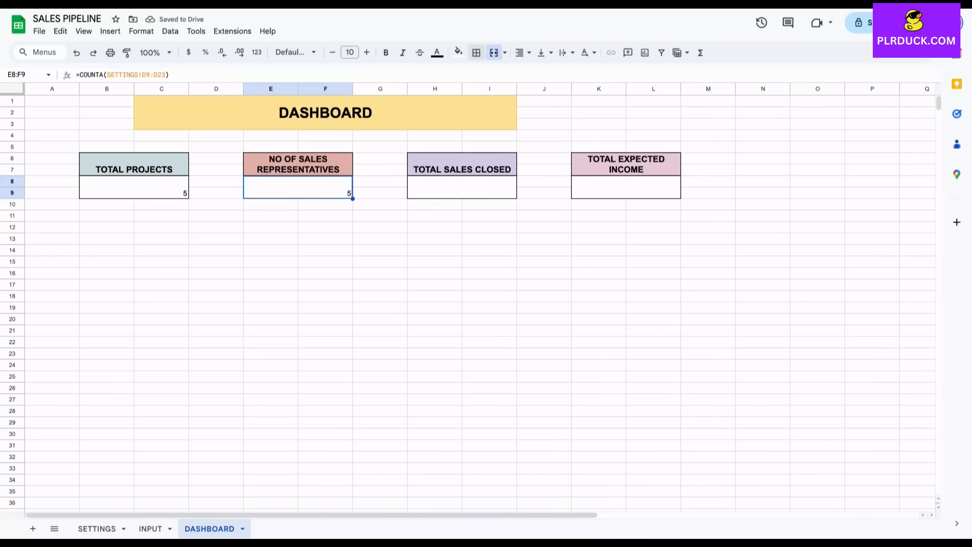
left_click(462, 188)
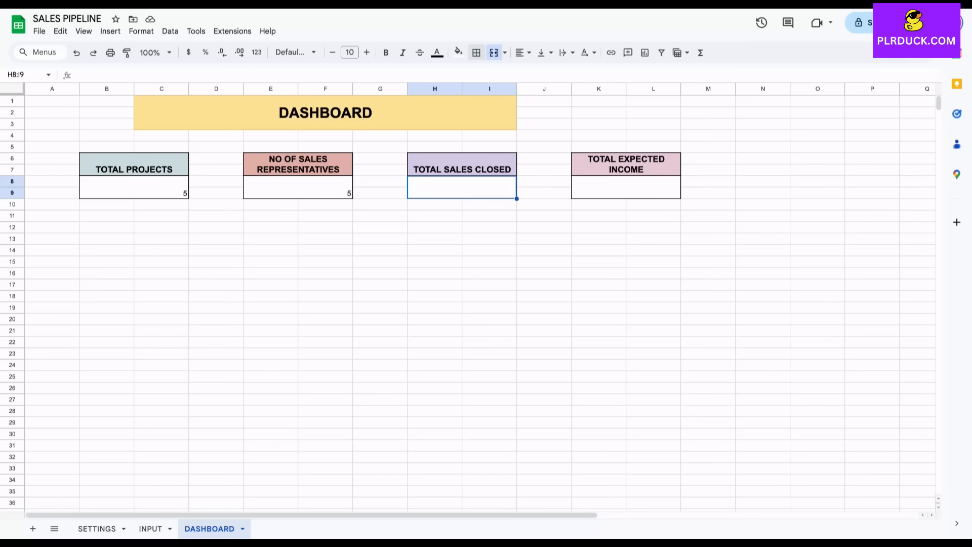
Enter =COUNTIF(INPUT!P7:P34,"CLOSED WON") in the TOTAL SALES CLOSED box, giving 1.
type("=")
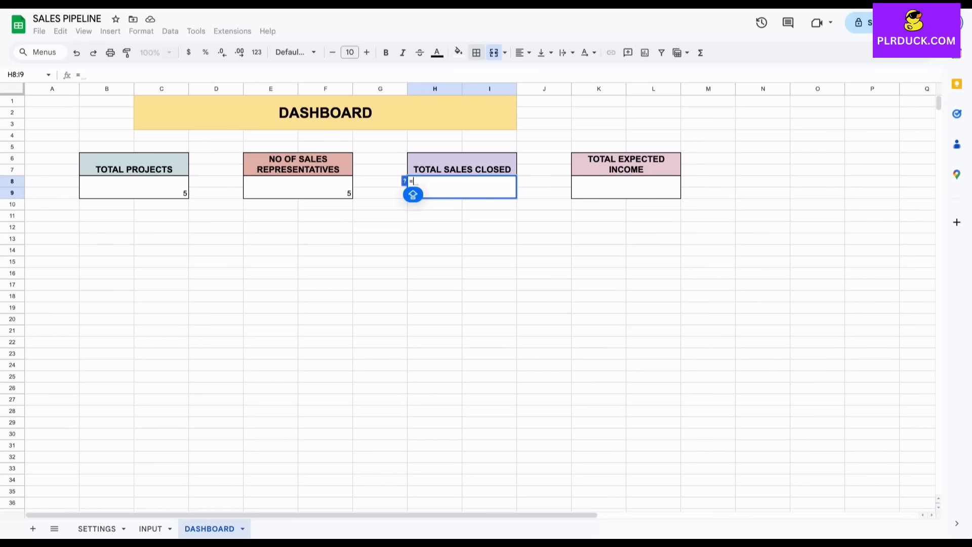
type("COUN")
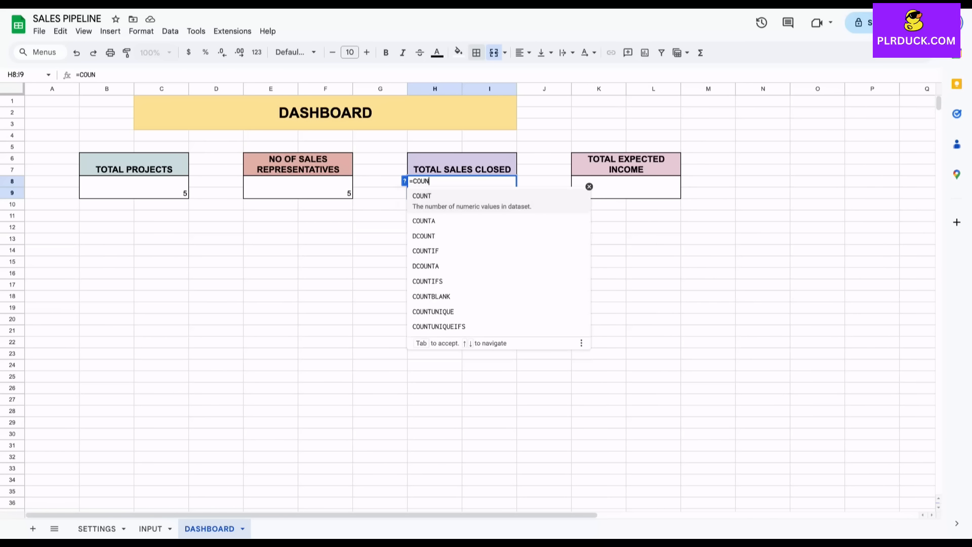
type("TIF(")
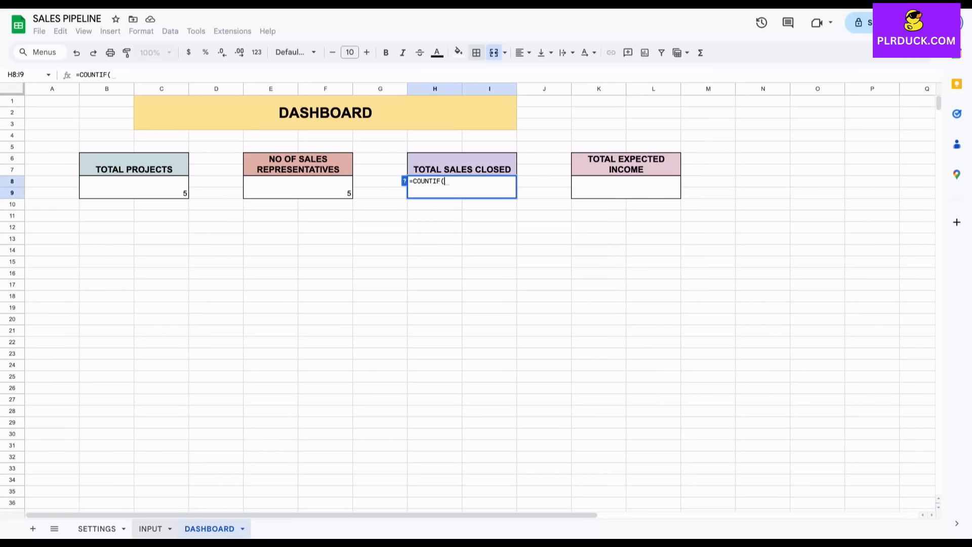
left_click(151, 529)
scroll(481, 299, "right", 5)
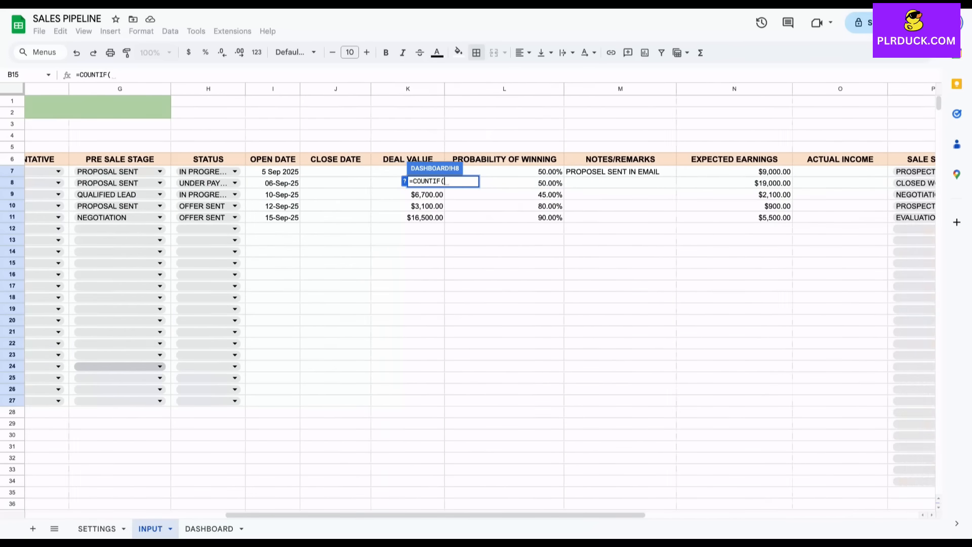
scroll(444, 194, "right", 4)
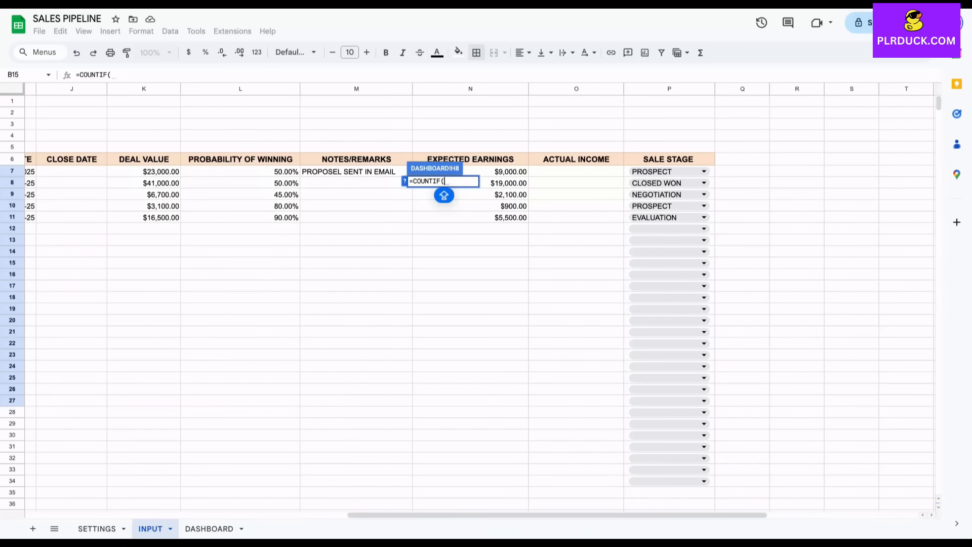
left_click_drag(679, 172, 708, 481)
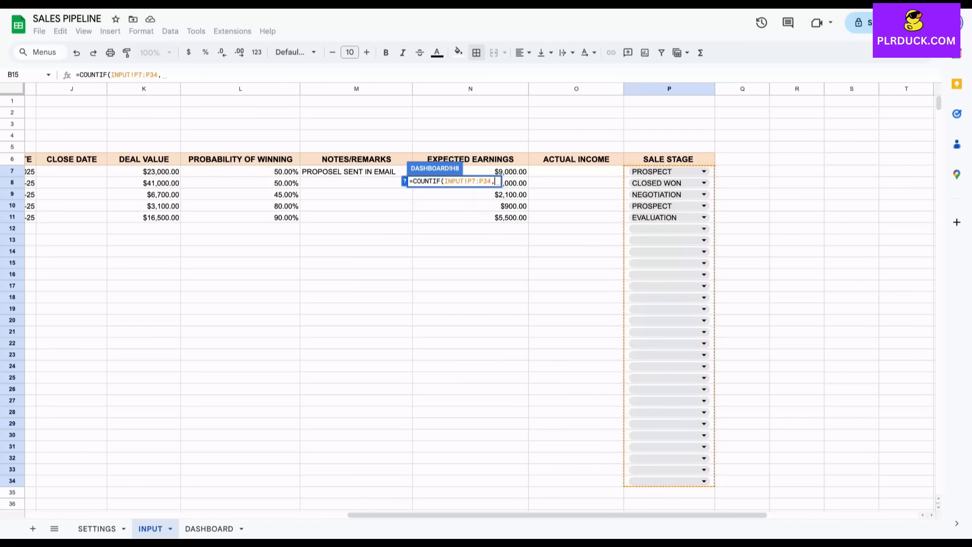
type(",\"")
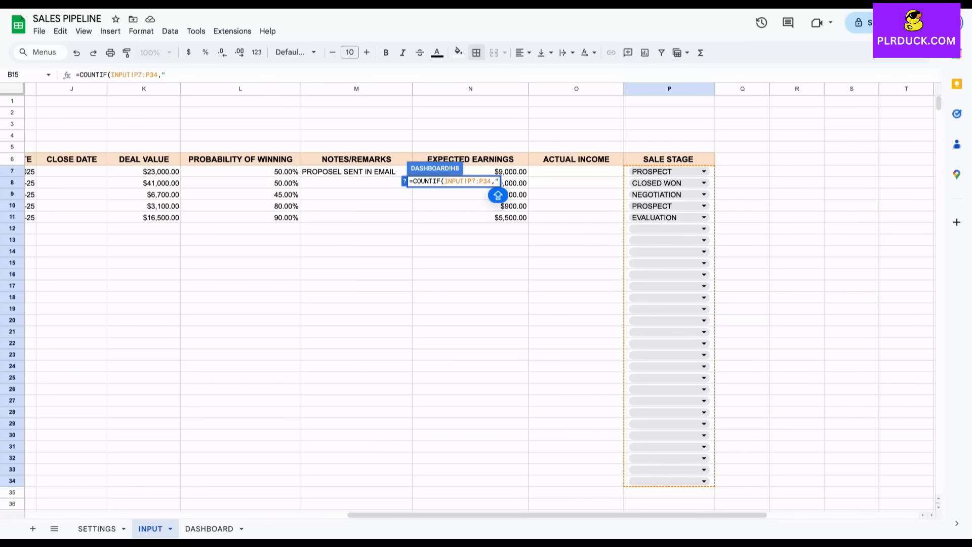
type("CLOSE")
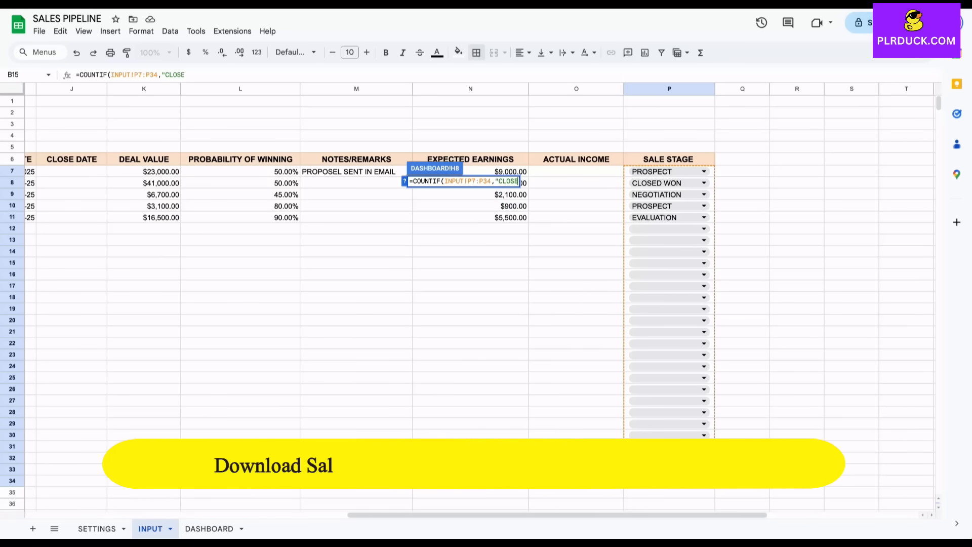
type("D WON\"")
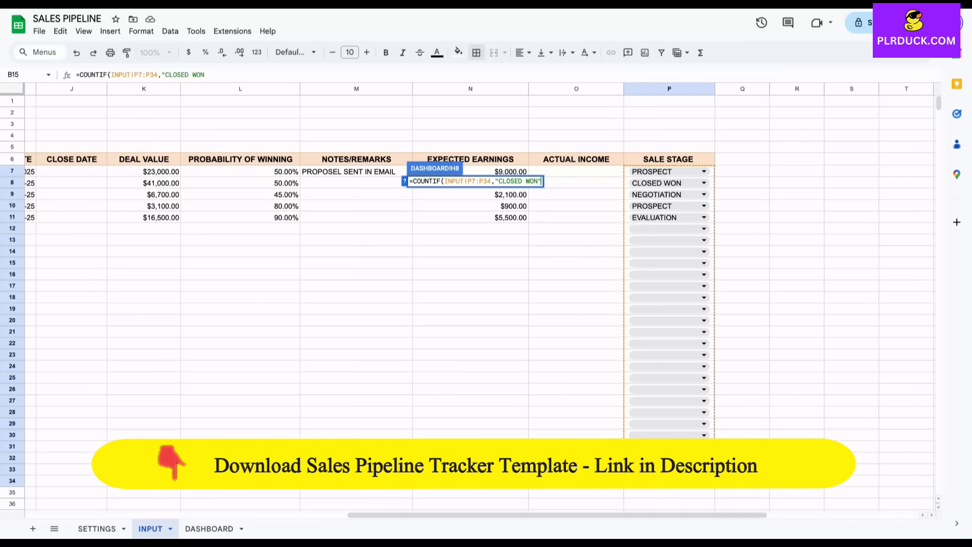
type(")")
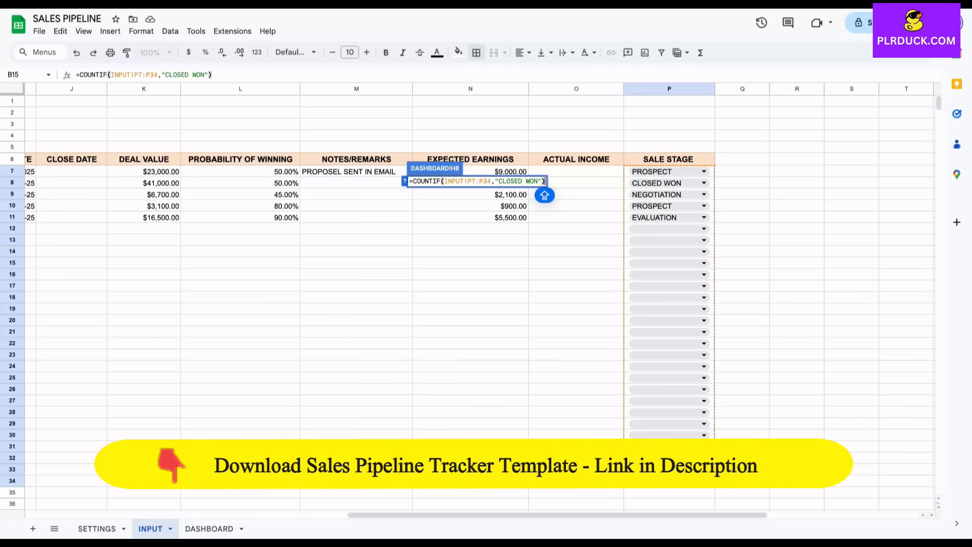
key("Return")
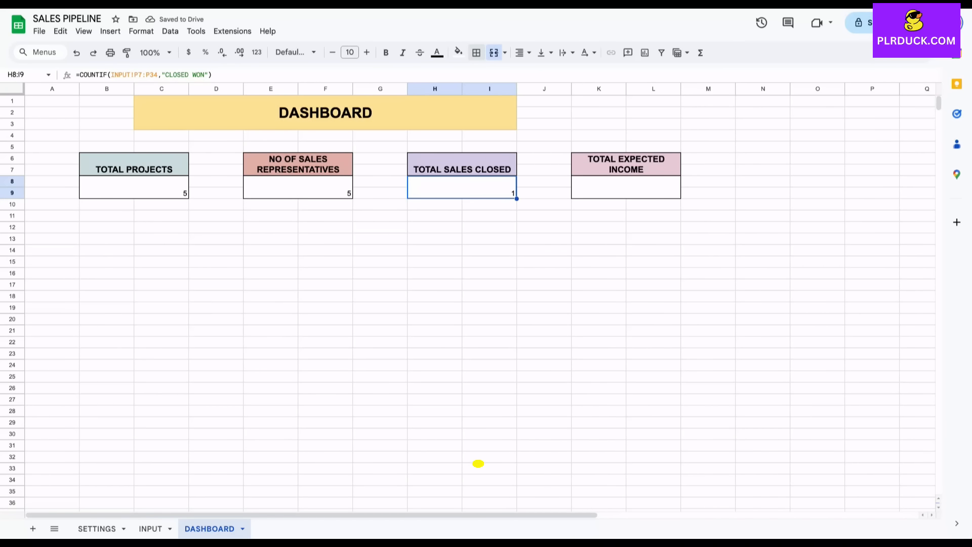
left_click(626, 187)
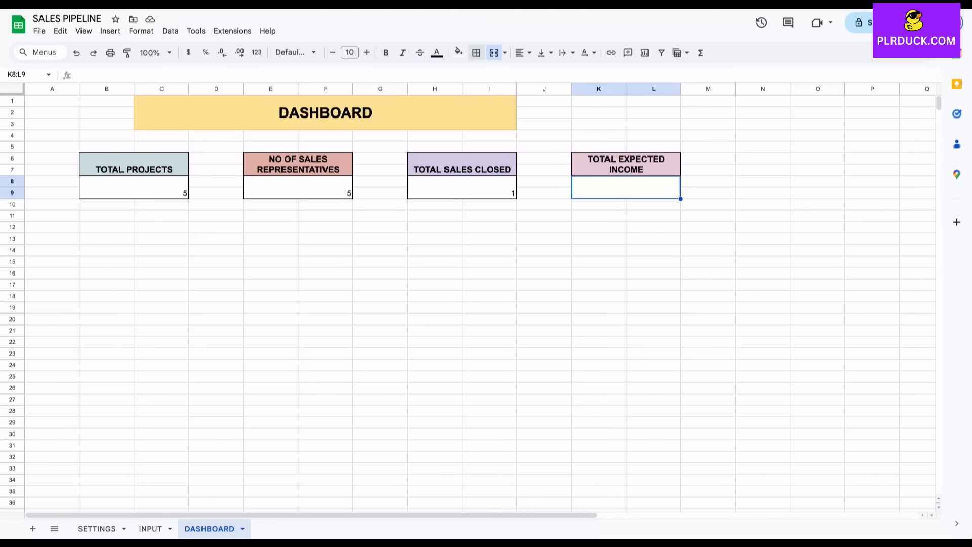
Enter =SUM(INPUT!N7:N35) in the TOTAL EXPECTED INCOME box, showing $36,500.00.
type("=SUM(")
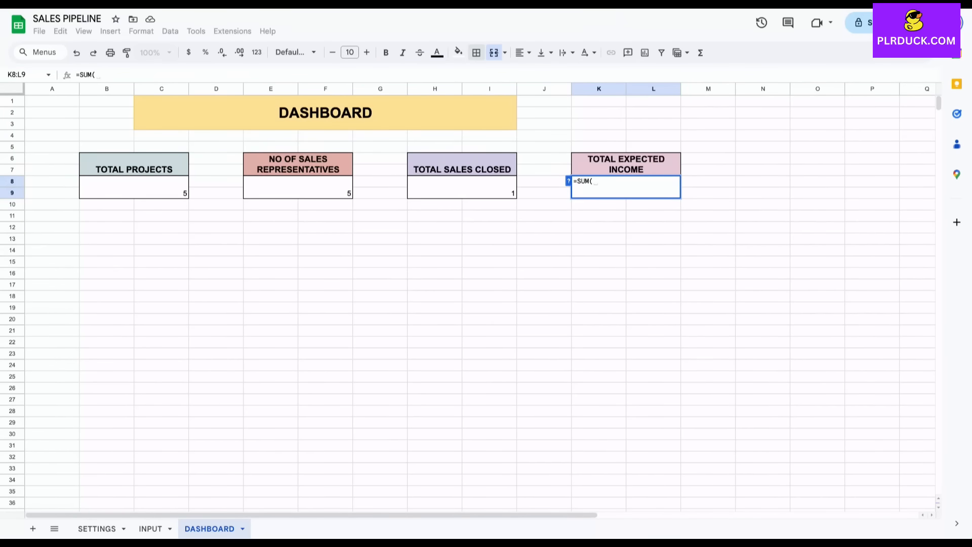
left_click(151, 529)
left_click_drag(471, 172, 471, 493)
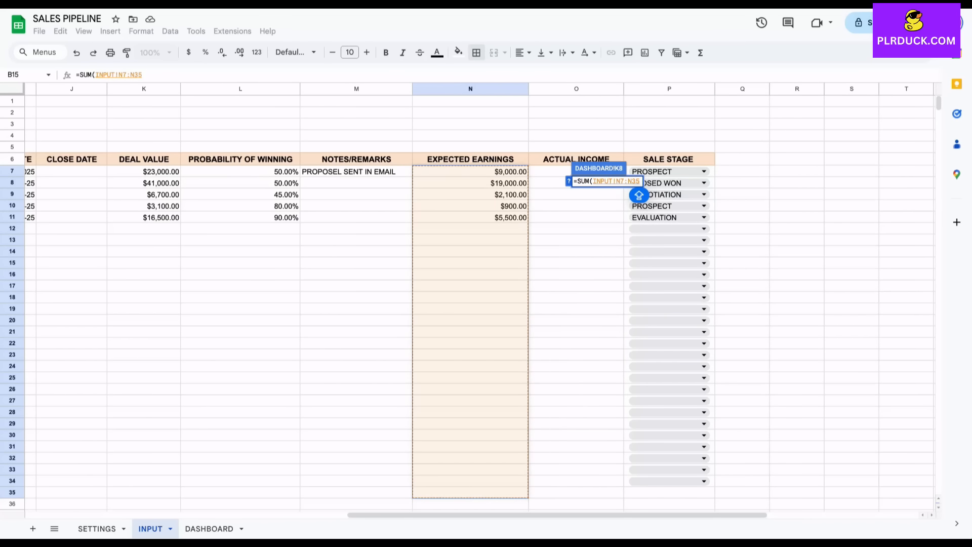
key("Return")
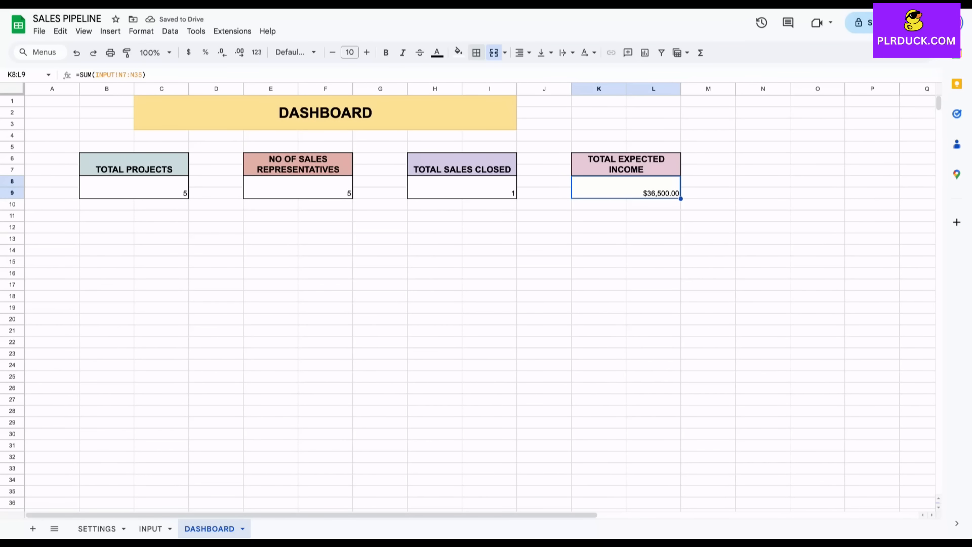
left_click(133, 188)
Raise the four KPI values to font size 16.
left_click(297, 187, "ctrl")
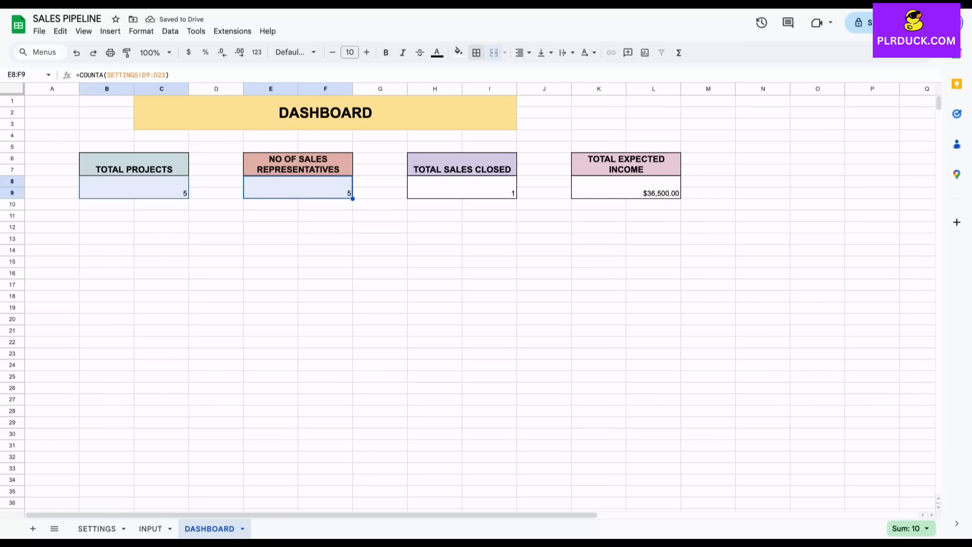
left_click(462, 188, "ctrl")
left_click(626, 188, "ctrl")
left_click(367, 53)
left_click(366, 52)
left_click(367, 52)
left_click(366, 52)
left_click(367, 52)
left_click(366, 52)
Make the four KPI values bold and centred in their boxes.
left_click(386, 52)
left_click(522, 53)
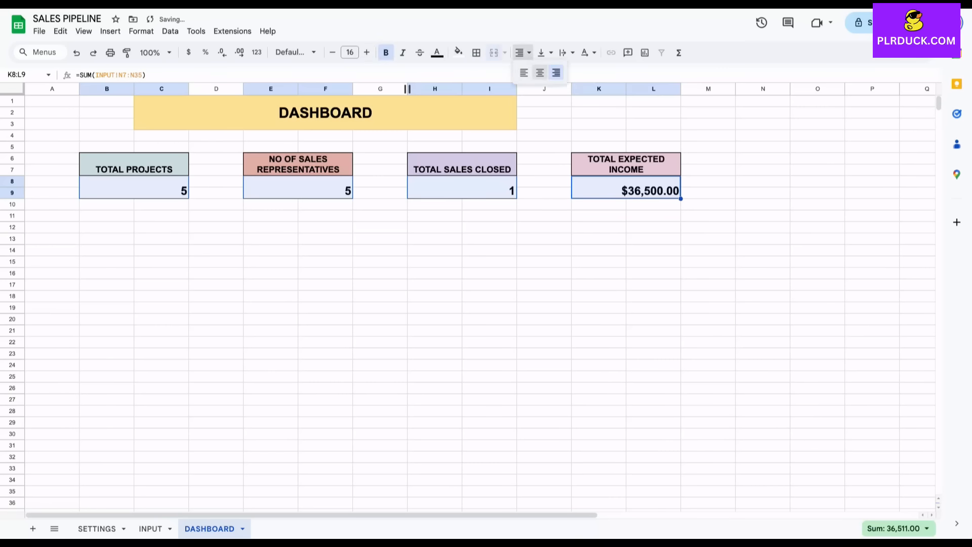
left_click(539, 72)
left_click(379, 250)
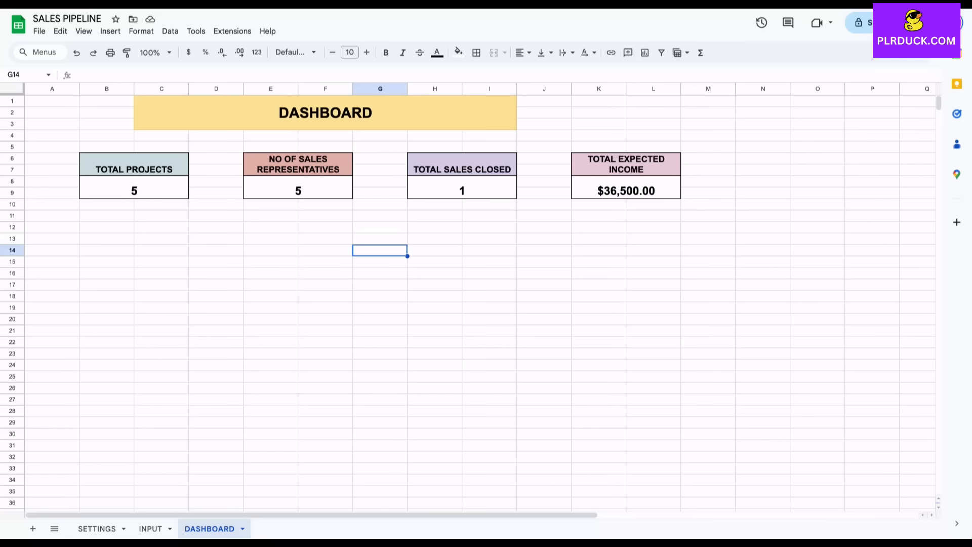
left_click(161, 250)
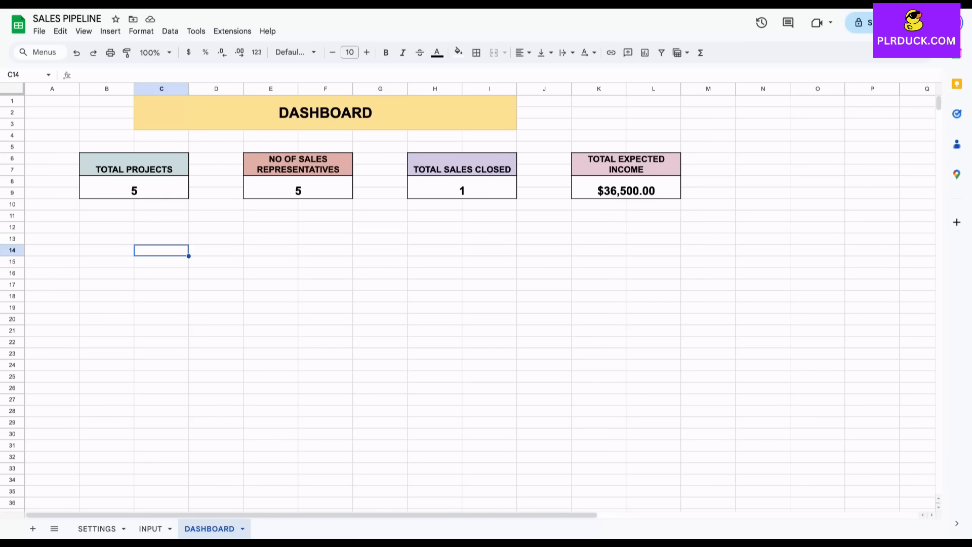
left_click(106, 262)
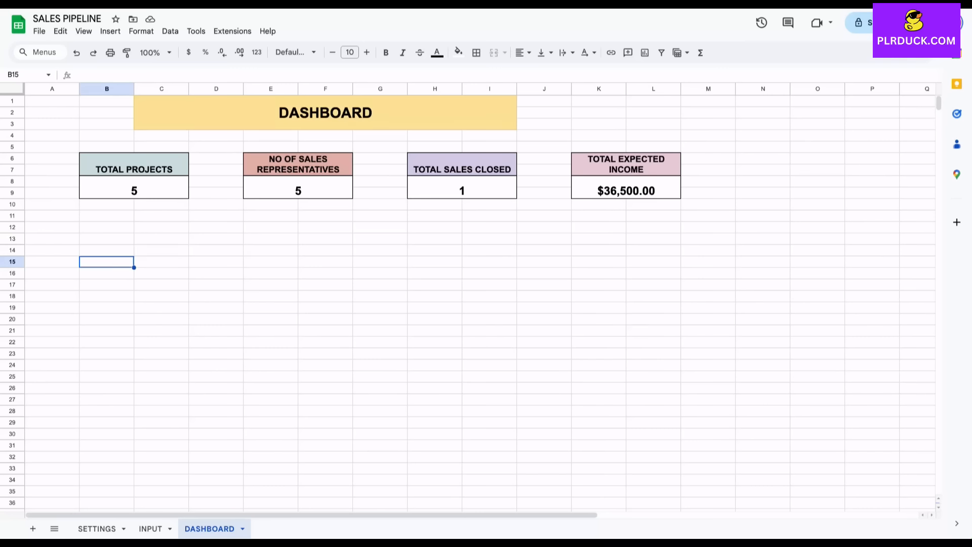
Copy the sales stages PROSPECT through CLOSED LOST from SETTINGS C9:C14 into DASHBOARD S15:S20.
left_click(150, 528)
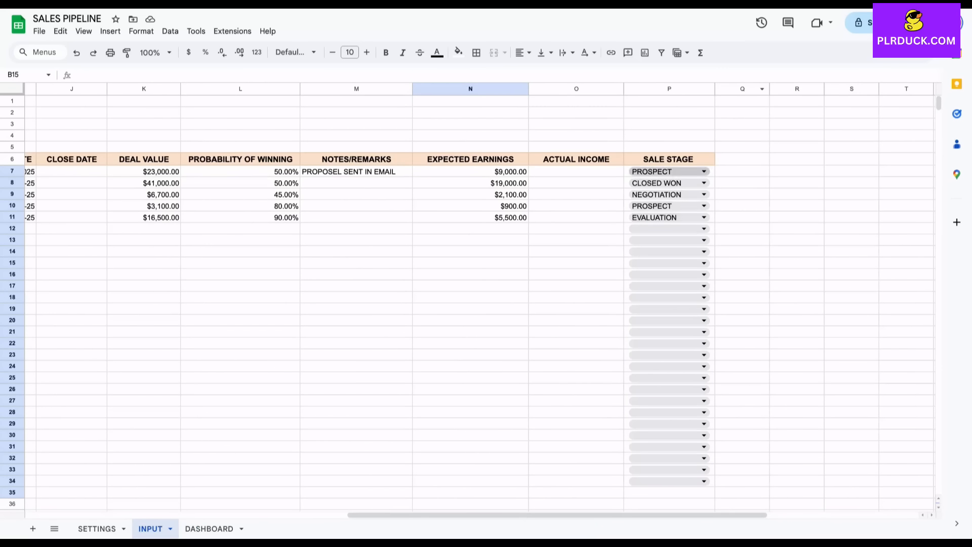
left_click(97, 528)
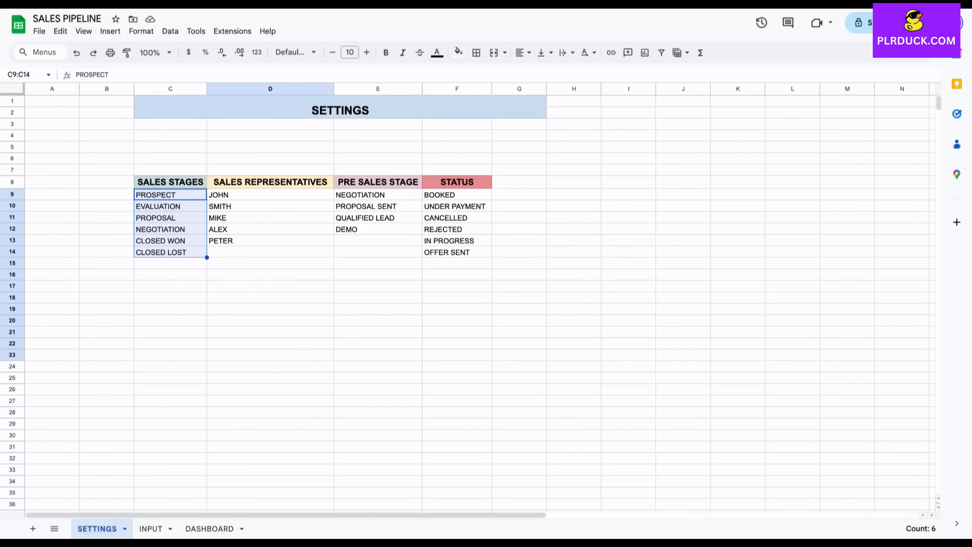
left_click(170, 264)
left_click_drag(170, 195, 171, 252)
key("ctrl+c")
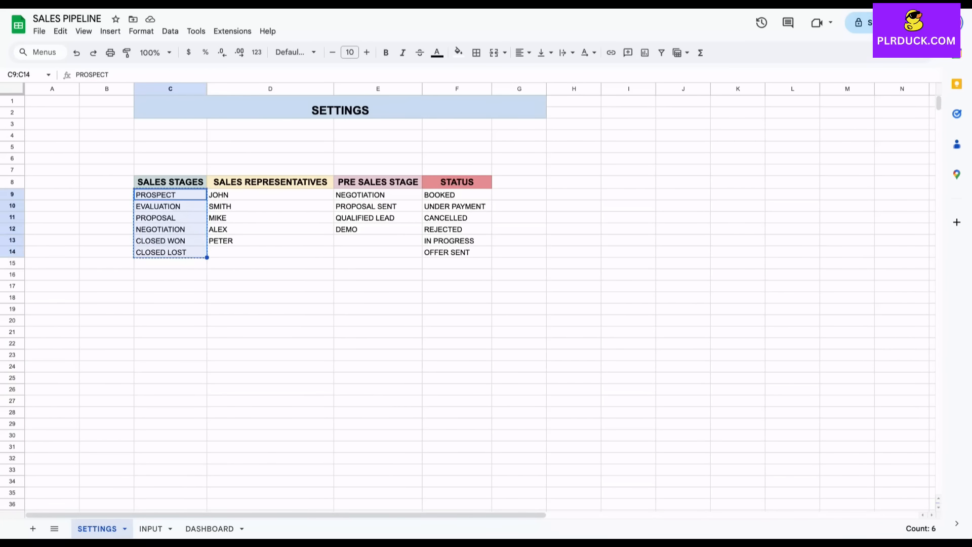
left_click(210, 528)
scroll(480, 299, "right", 10)
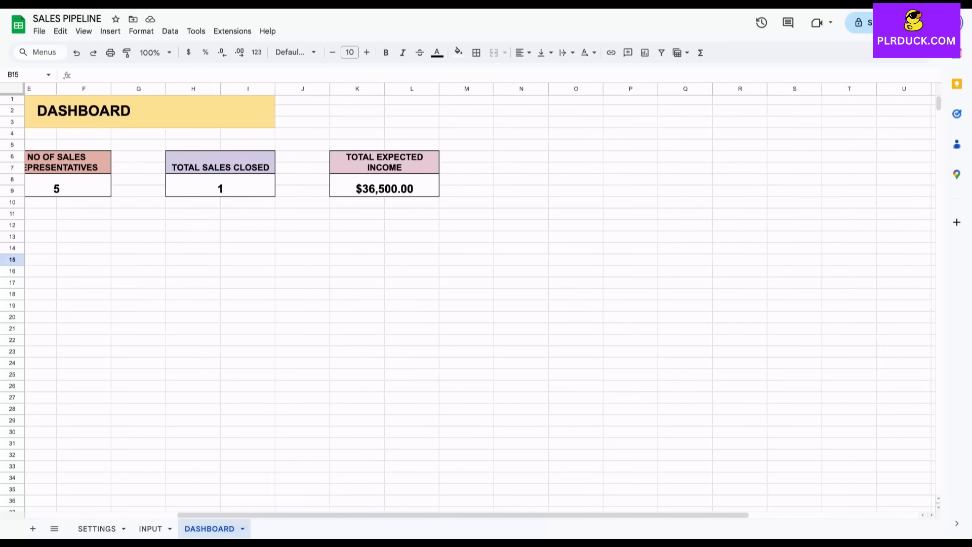
left_click(668, 262)
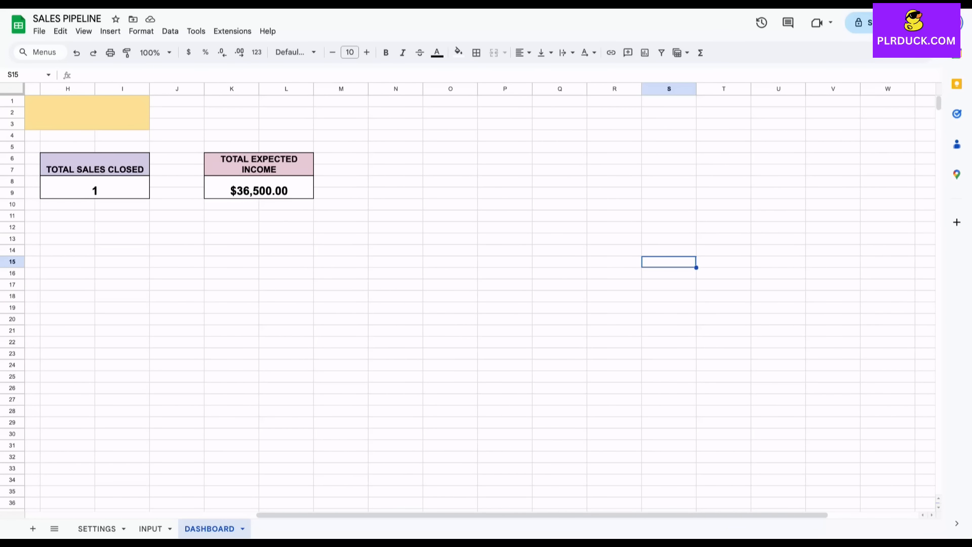
key("ctrl+v")
left_click(724, 262)
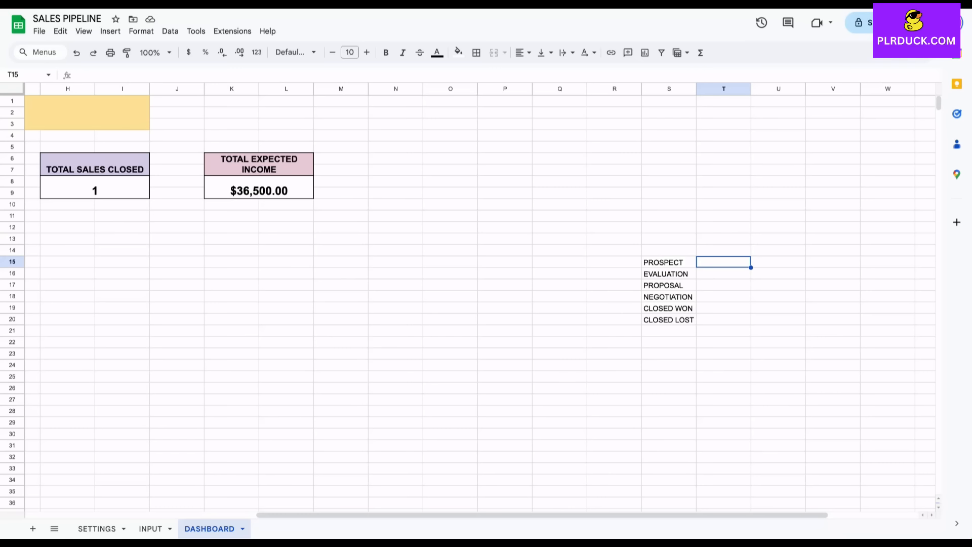
In T15, count PROSPECT (S15) in the INPUT sheet's SALE STAGE column P7:P34 with COUNTIF.
type("=")
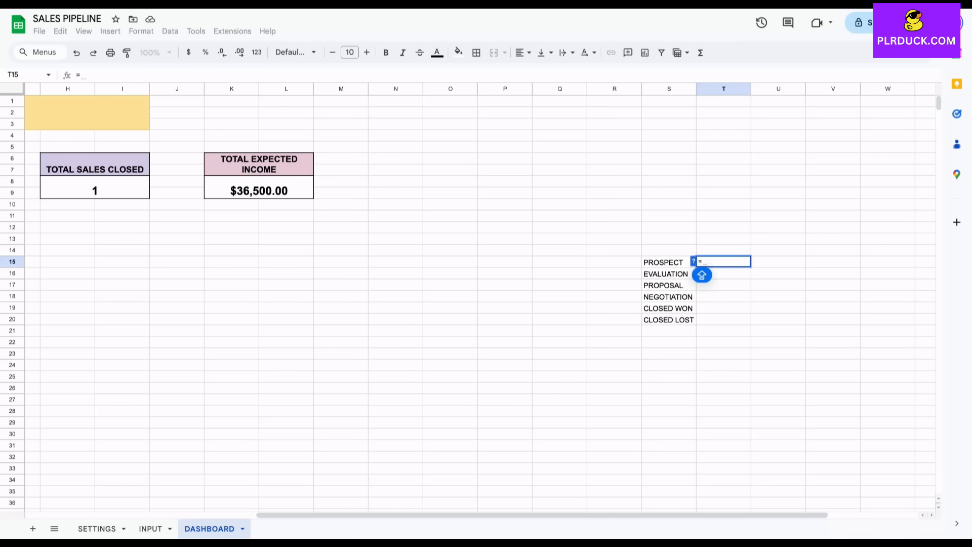
type("COUNT")
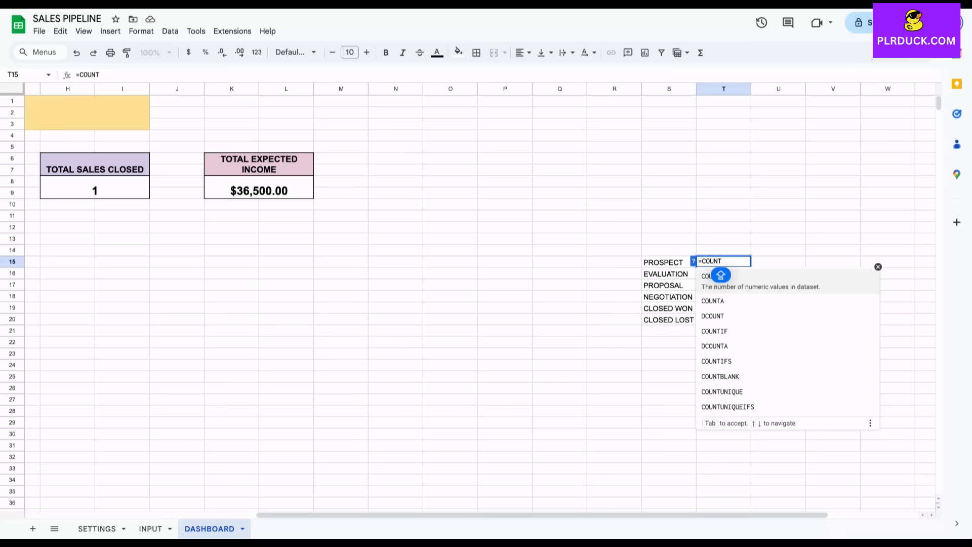
type("IF(")
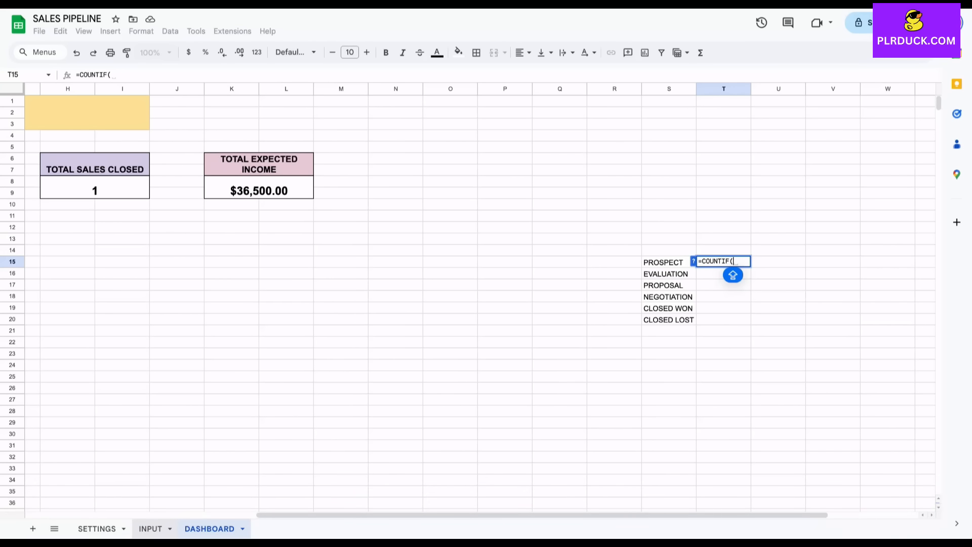
left_click(150, 528)
left_click_drag(668, 171, 694, 481)
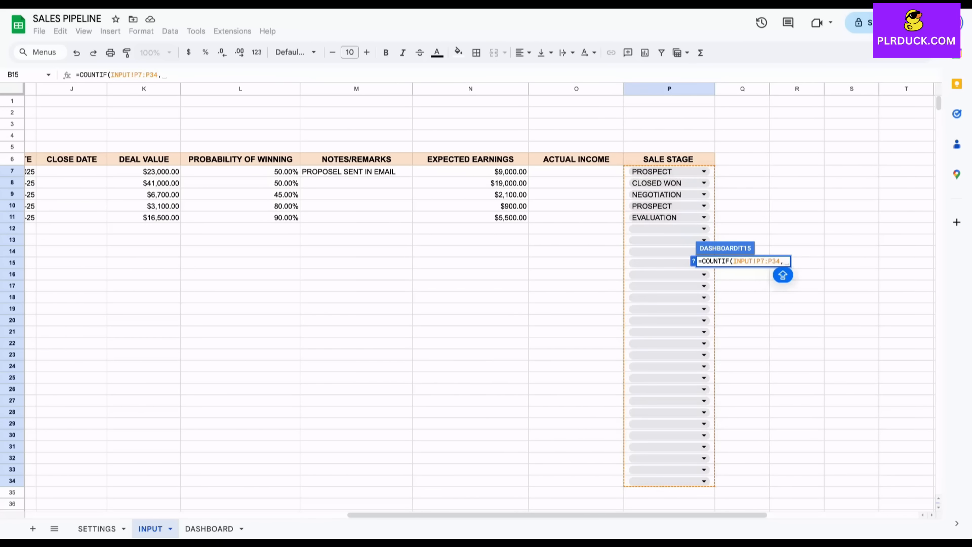
type(",")
left_click(209, 528)
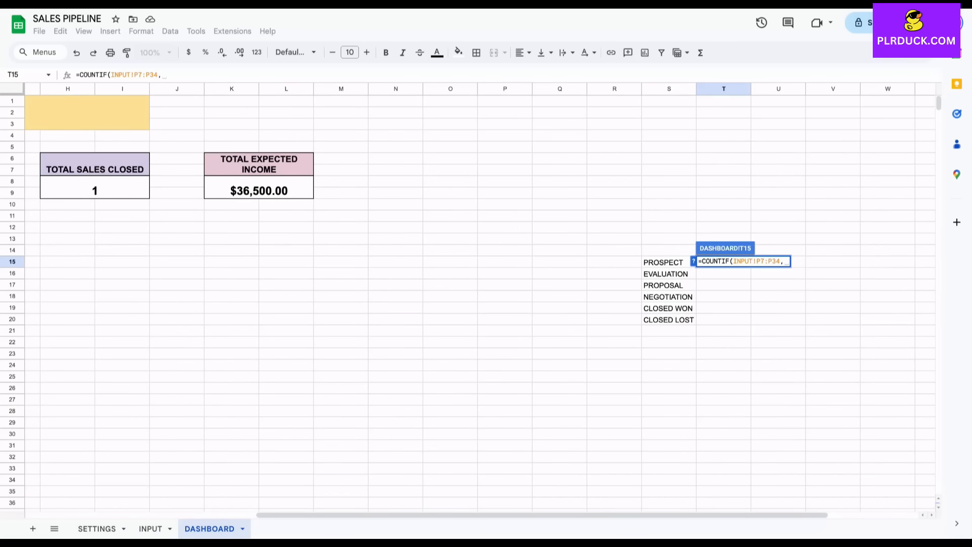
left_click(669, 262)
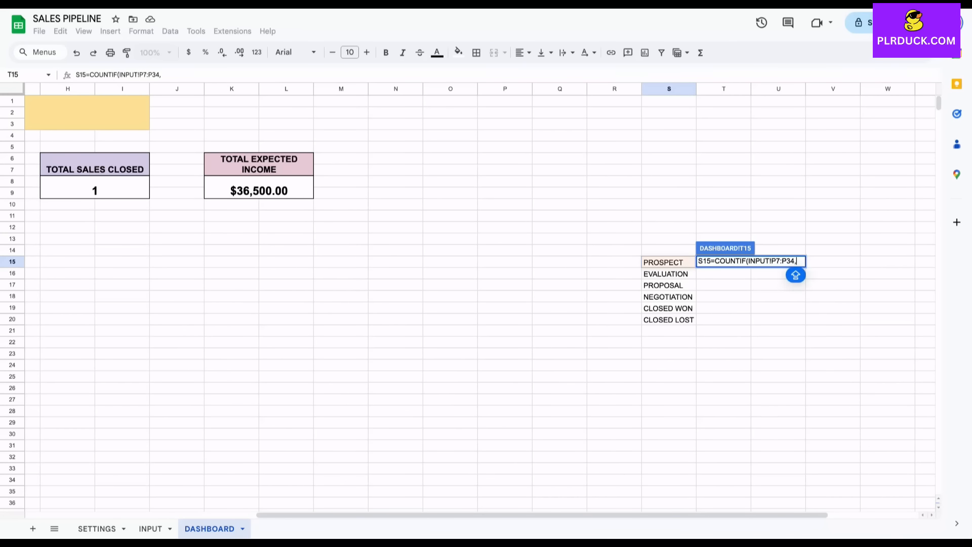
key("ctrl+z")
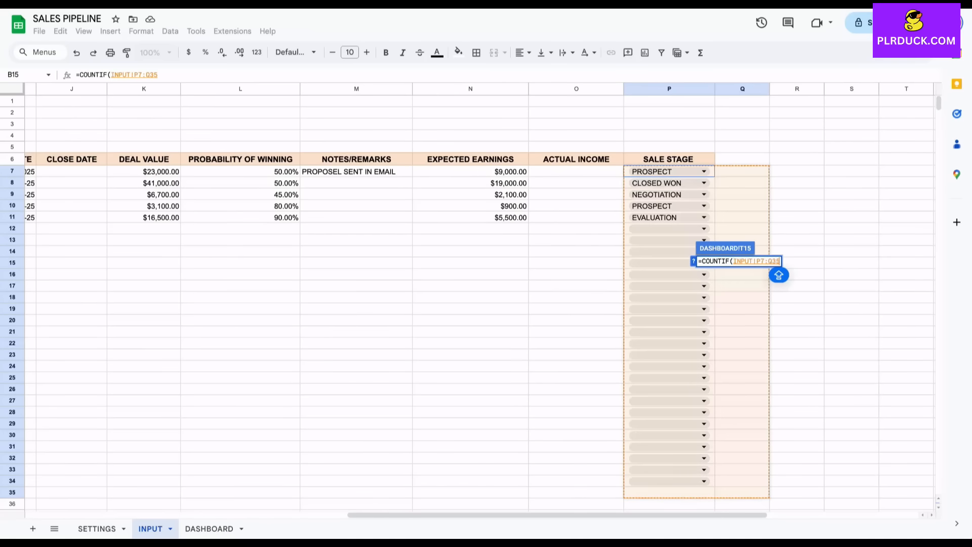
left_click(209, 528)
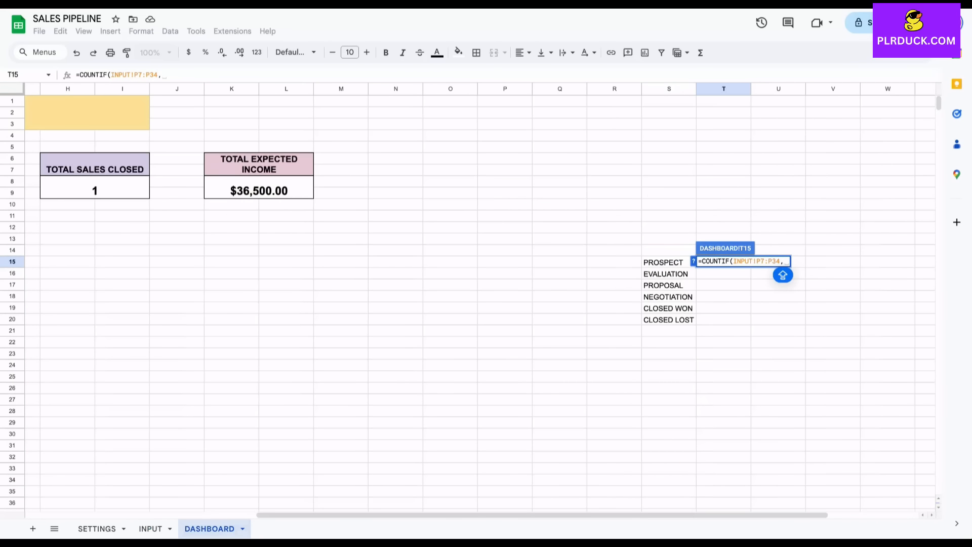
left_click(667, 262)
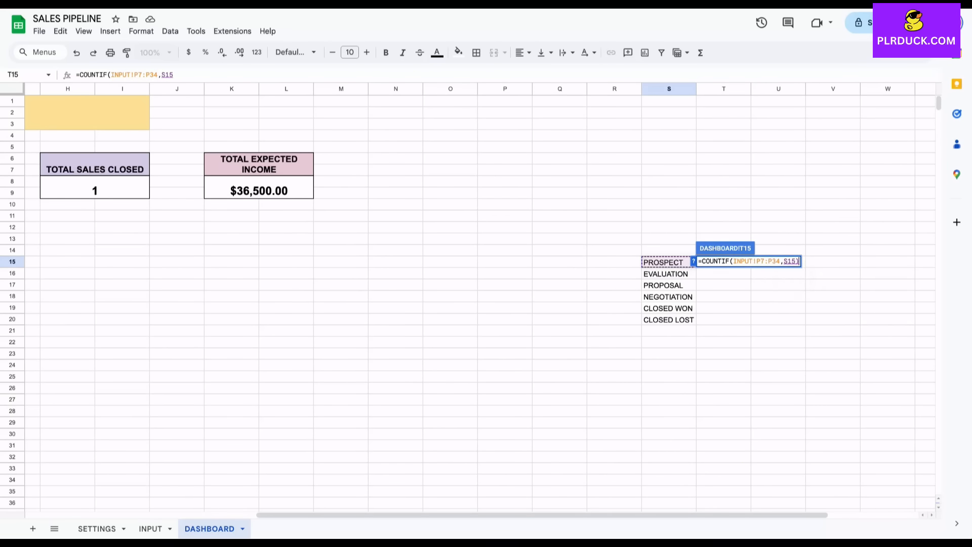
key("Return")
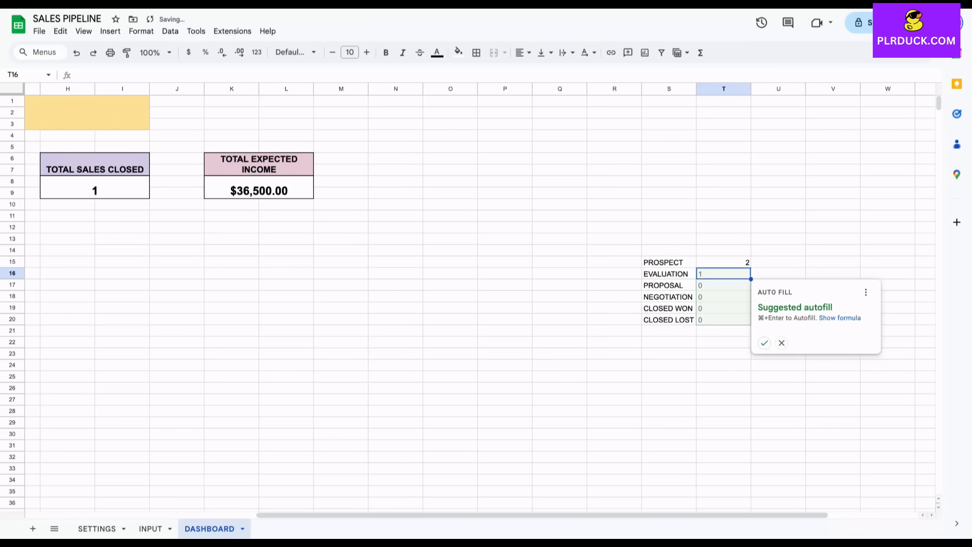
key("Escape")
left_click(724, 262)
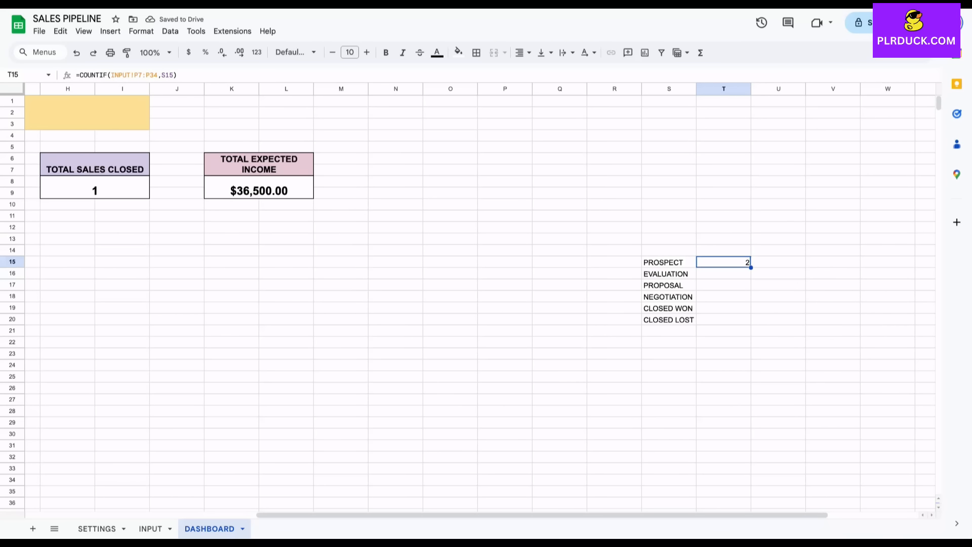
Make T15's range absolute: =COUNTIF(INPUT!$P$7:$P$34,S15).
left_click(150, 528)
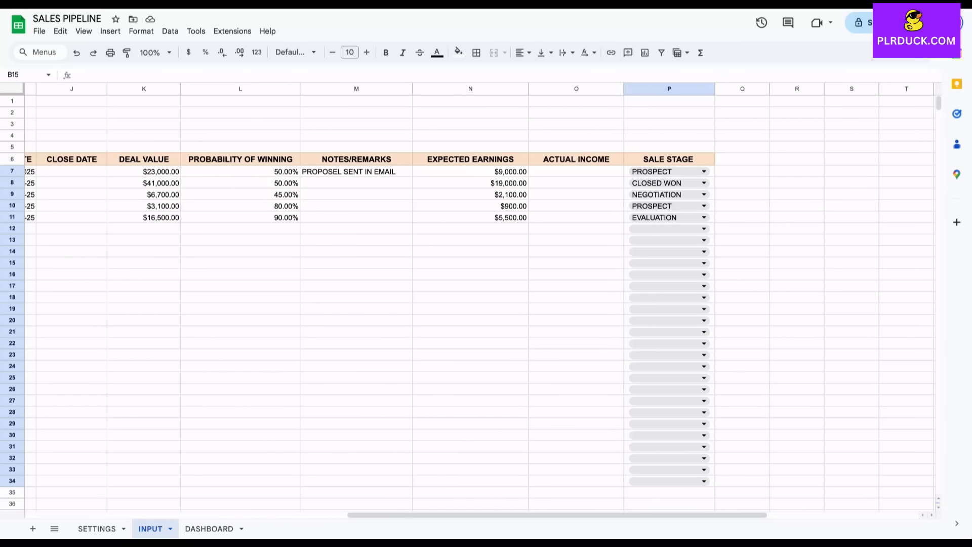
left_click(209, 528)
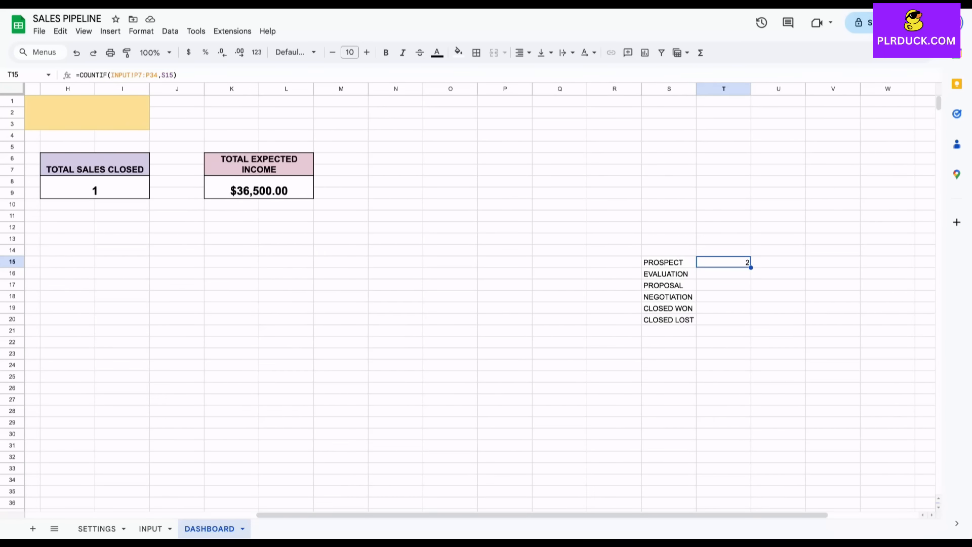
key("Return")
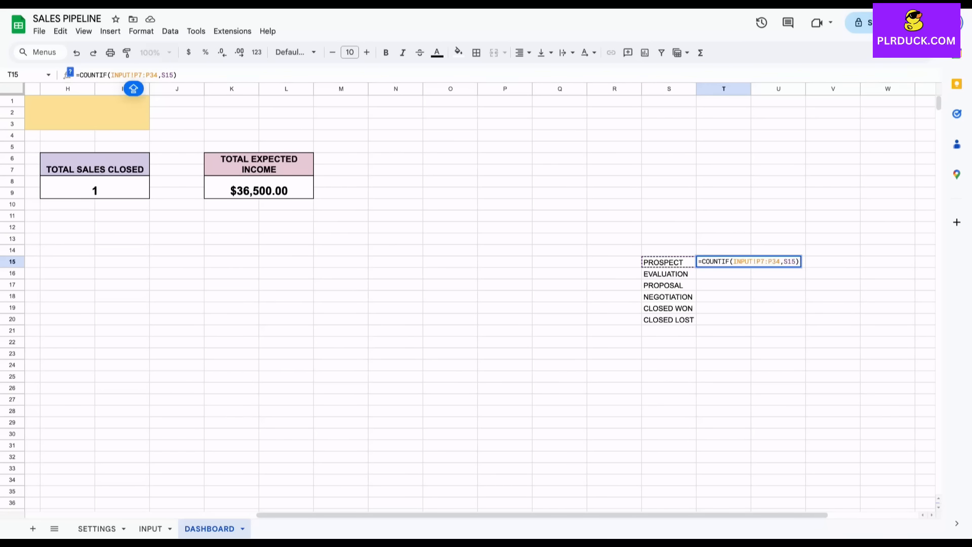
type("$P")
type("$7:")
type("$")
key("Right")
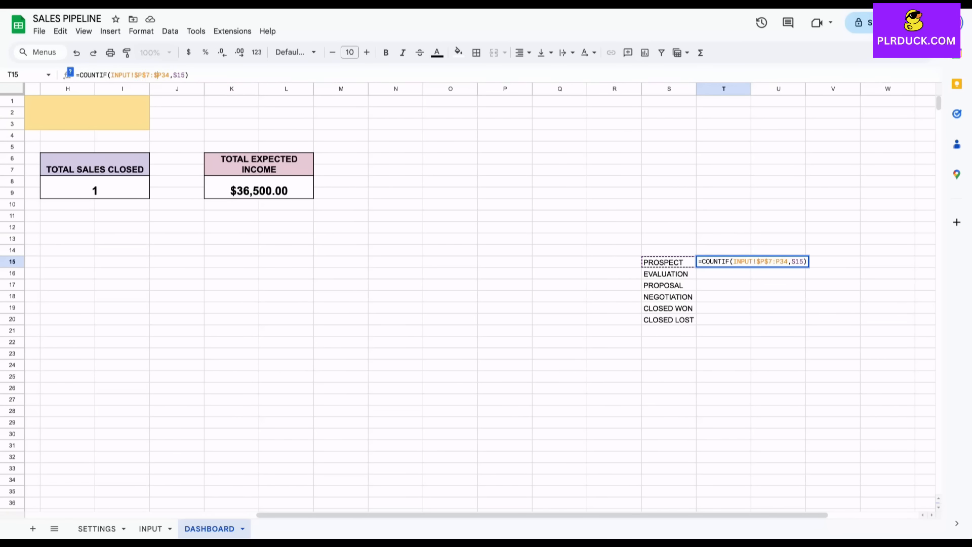
type("$P$")
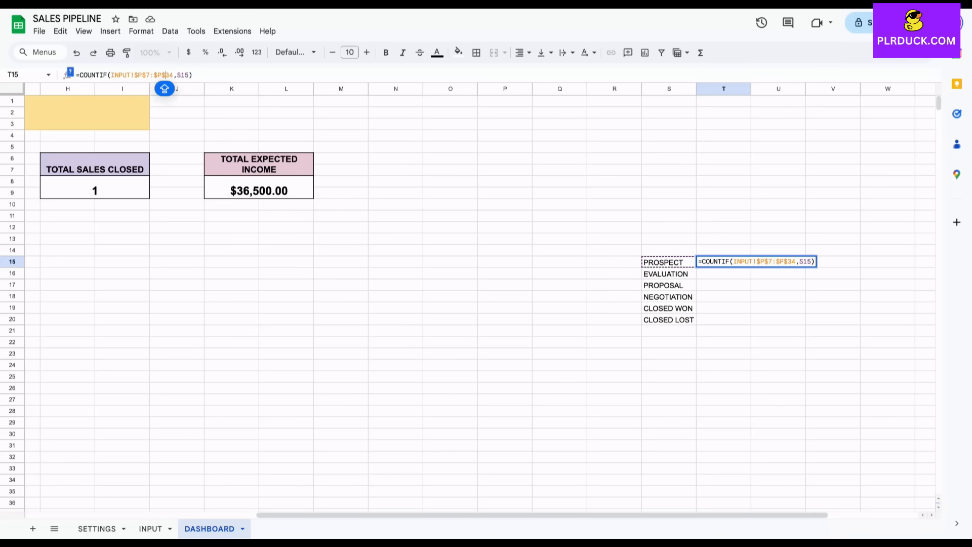
key("Return")
Fill the stage count down to T20 (2, 1, 0, 1, 1, 0) and select S15:T20.
left_click(729, 262)
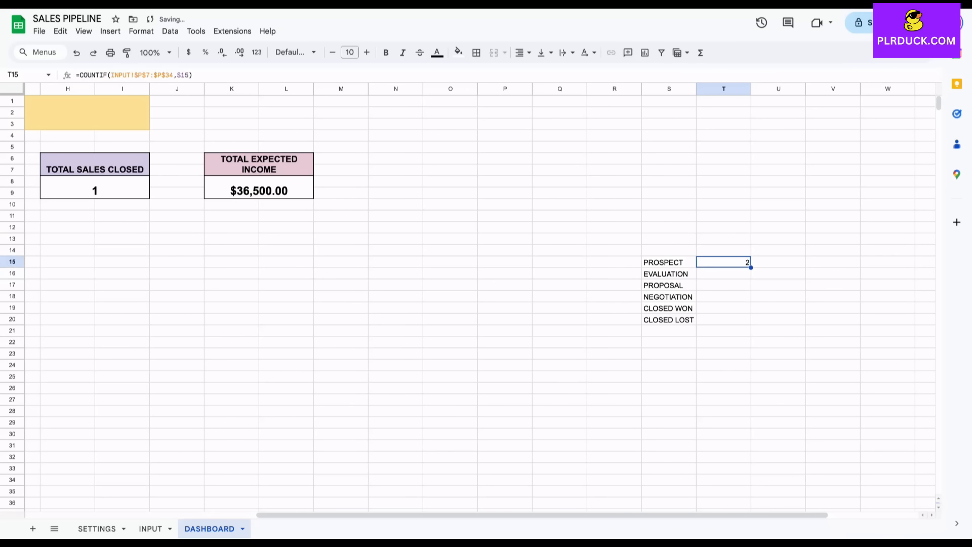
left_click_drag(751, 267, 748, 322)
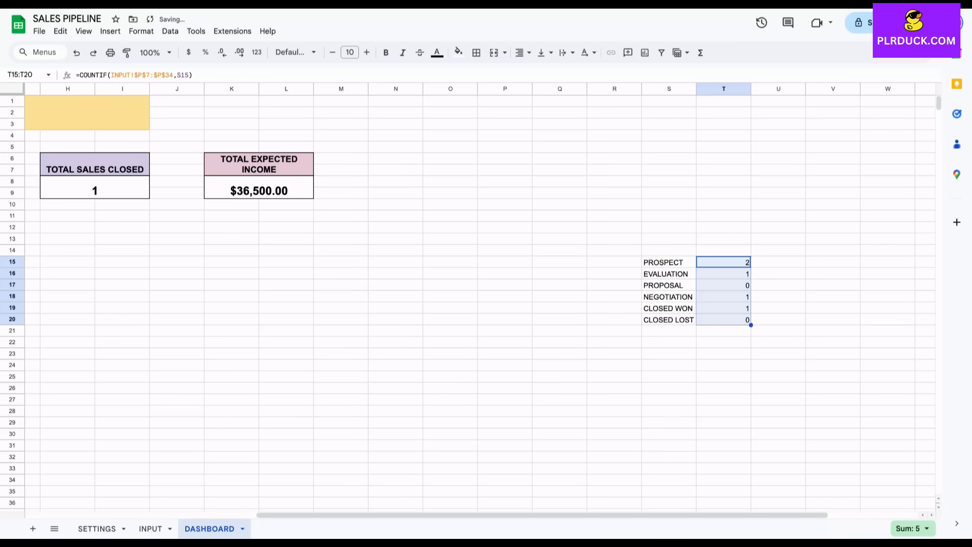
left_click(778, 330)
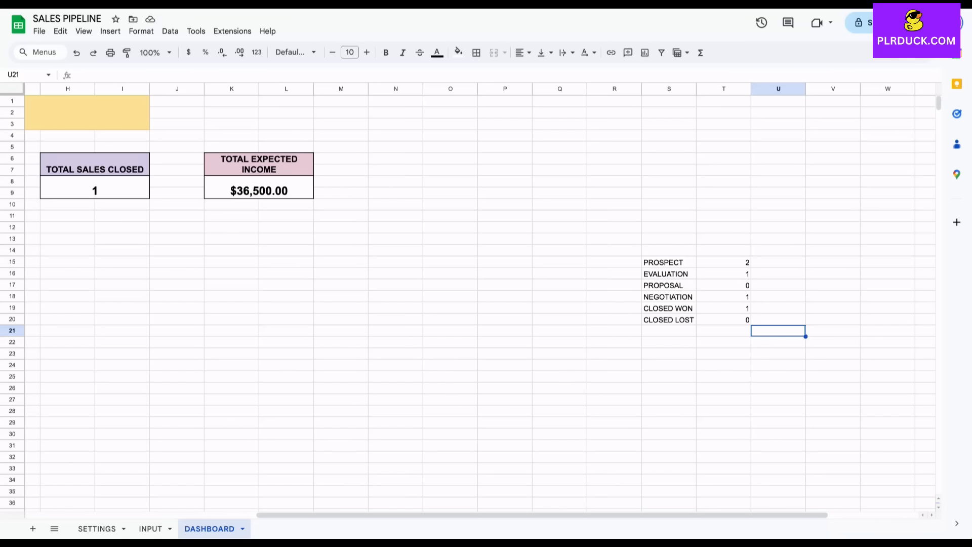
left_click_drag(669, 262, 749, 321)
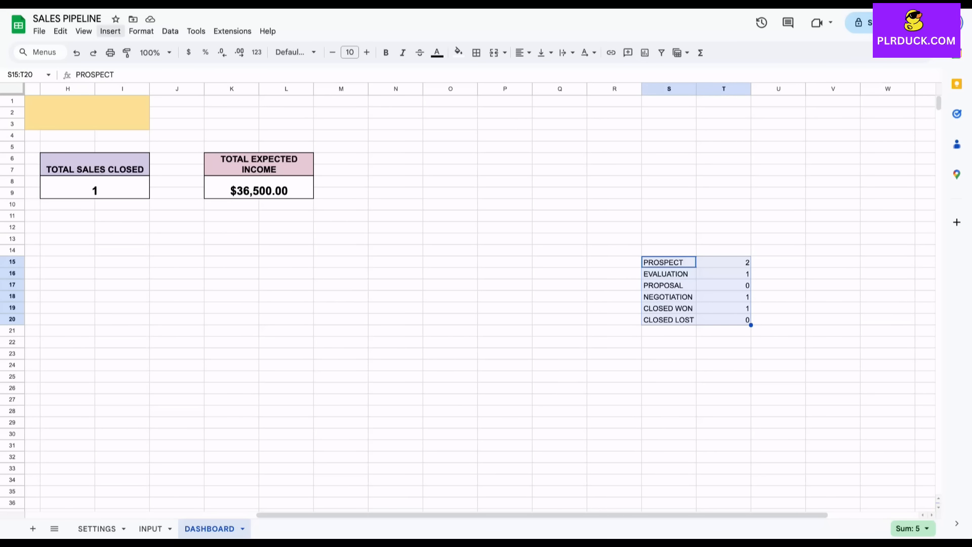
Insert a chart from S15:T20 below the KPI boxes and change it to a column chart.
left_click(111, 31)
left_click(158, 154)
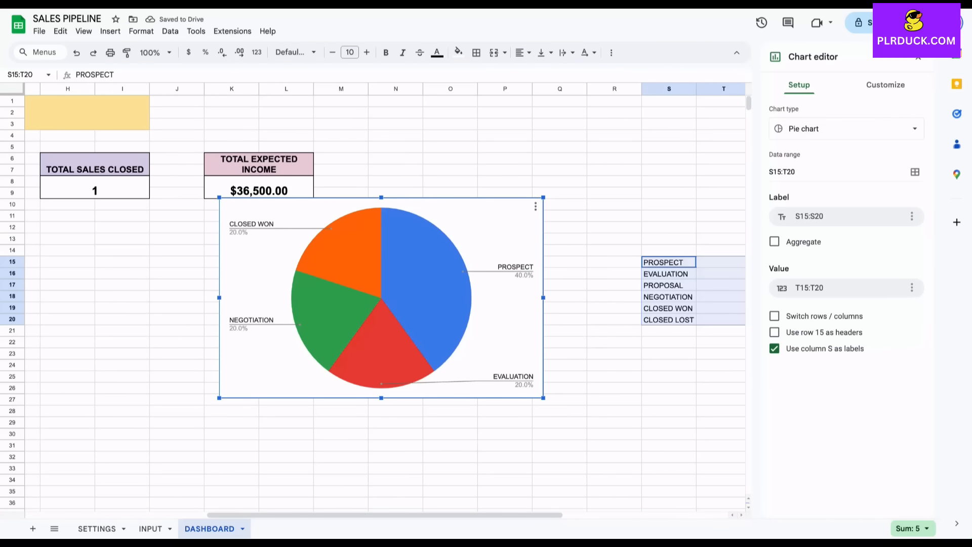
left_click_drag(324, 213, 189, 245)
scroll(189, 245, "left", 5)
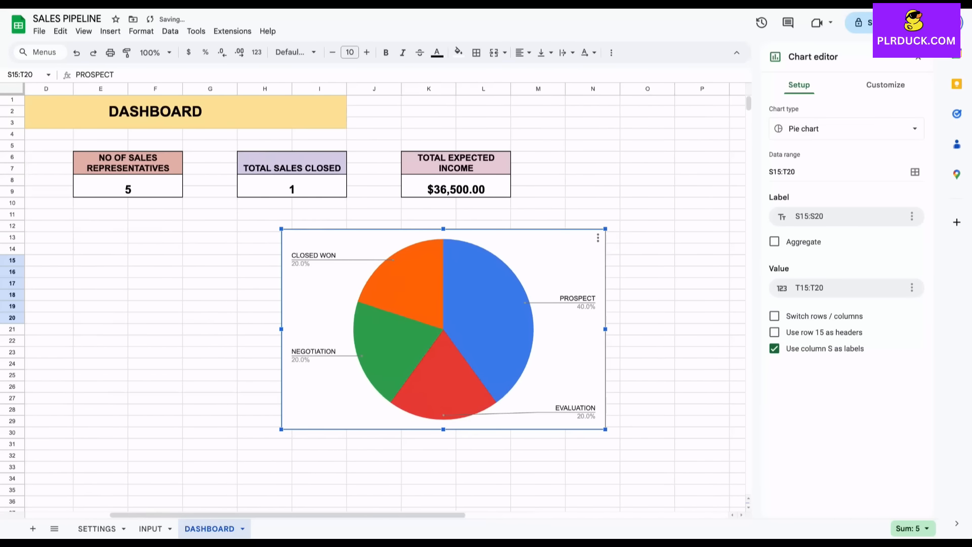
left_click_drag(498, 324, 122, 331)
scroll(217, 329, "left", 2)
left_click(846, 129)
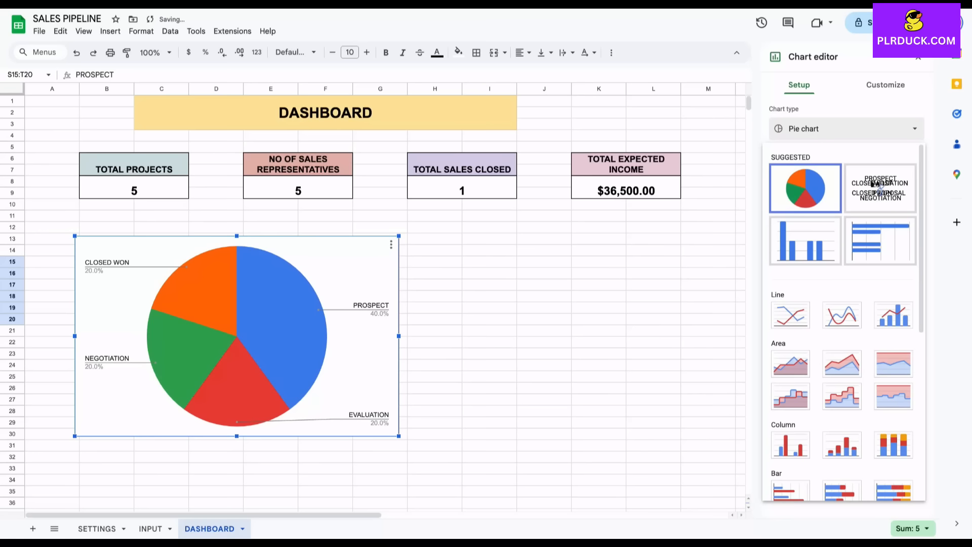
left_click(805, 241)
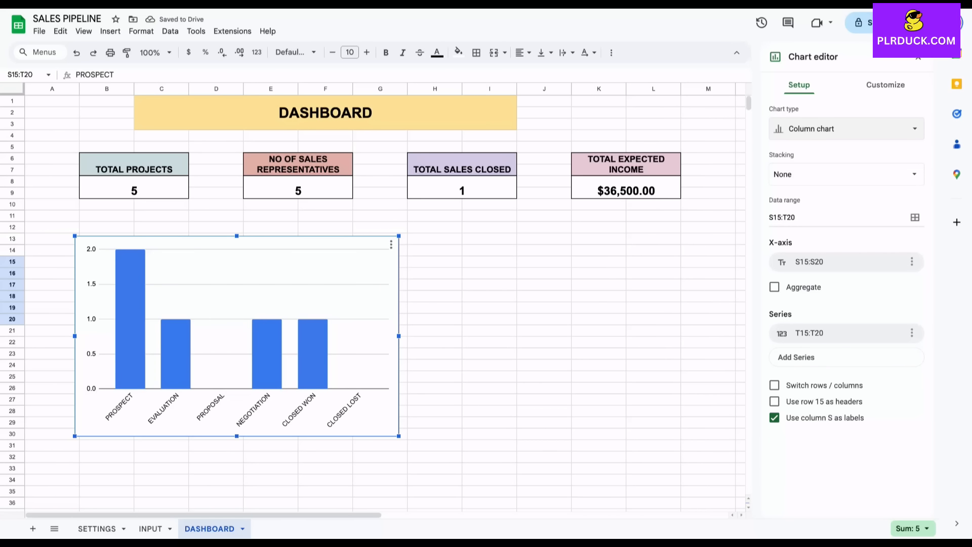
left_click(885, 85)
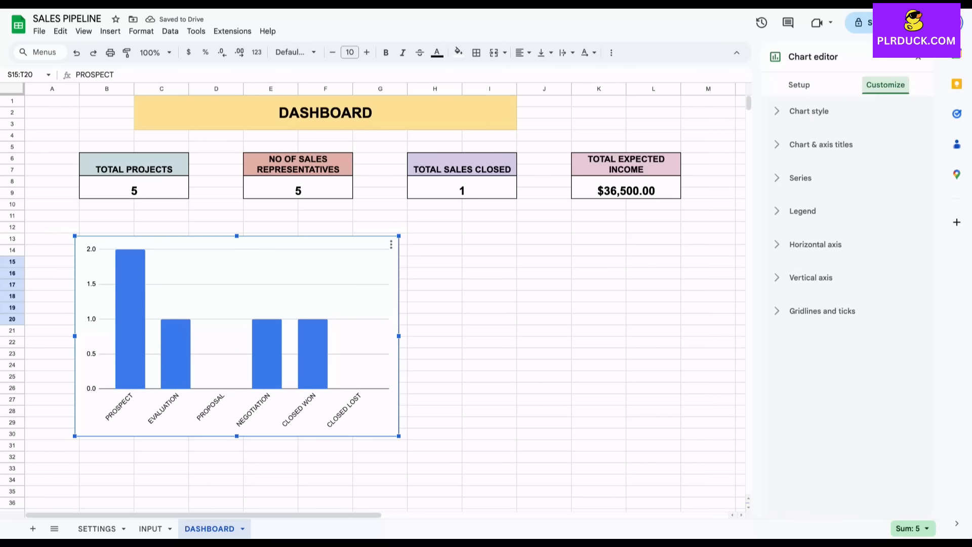
Title the column chart 'SALES BY STATUS' and centre the title.
left_click(821, 145)
left_click(842, 225)
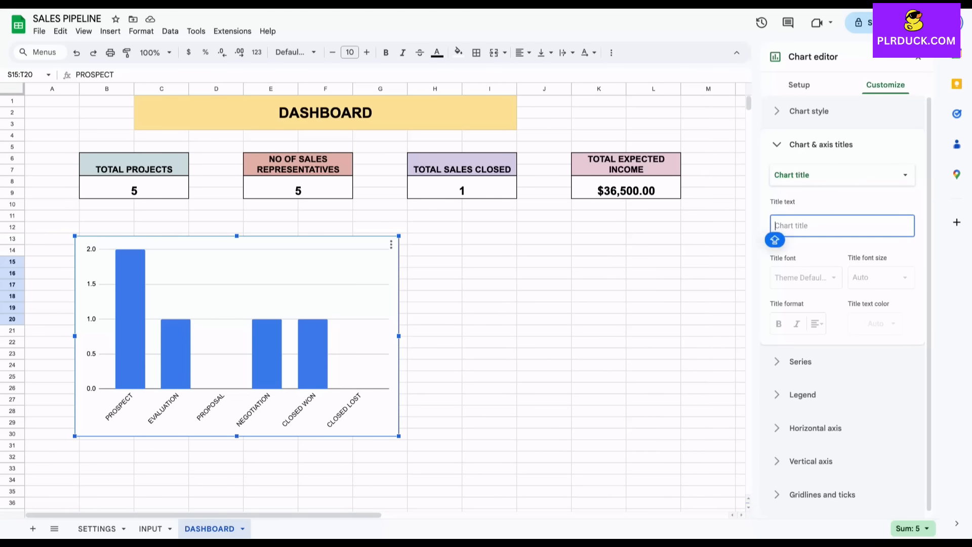
type("SALES BY ")
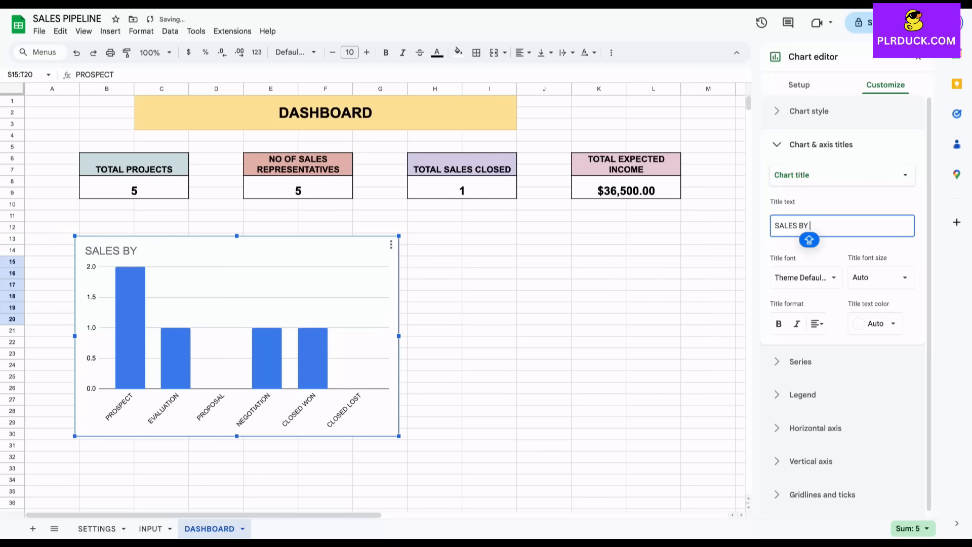
type("STATUS")
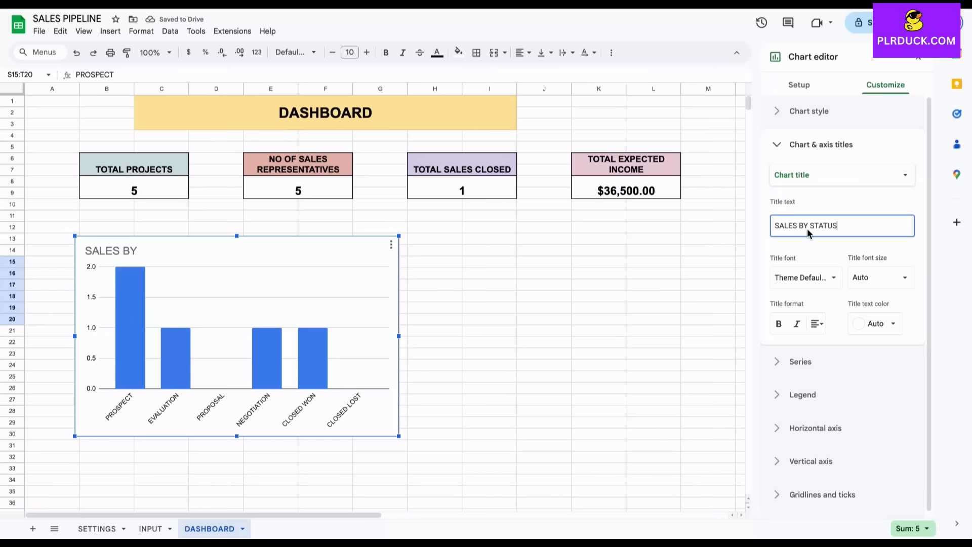
left_click(816, 324)
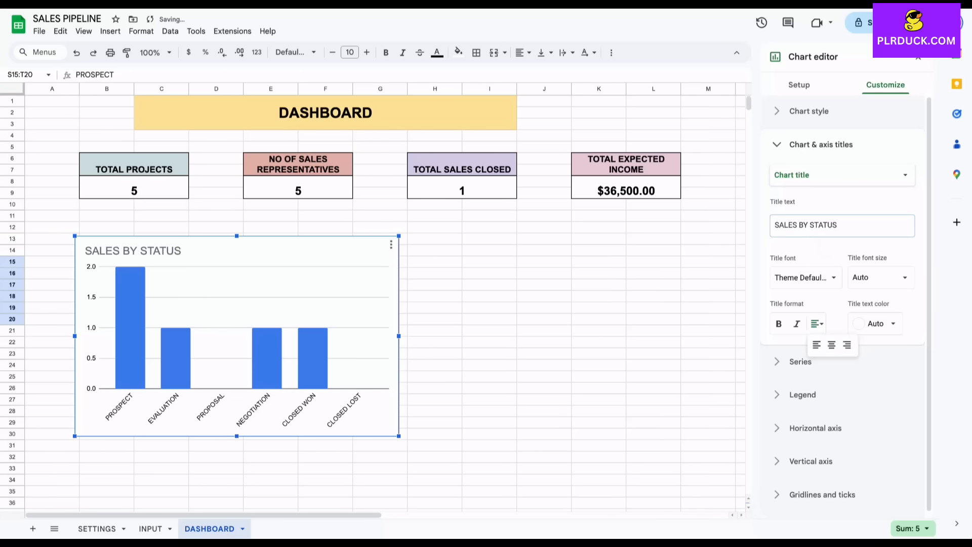
left_click(832, 345)
left_click(489, 377)
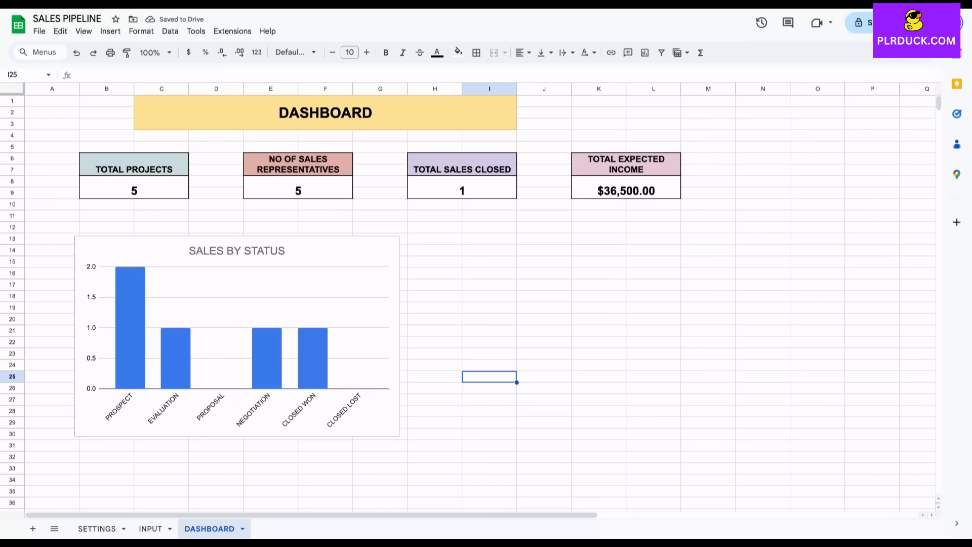
Enlarge and reposition the chart, and fill its bars light green.
left_click(236, 336)
left_click_drag(399, 236, 430, 217)
left_click_drag(336, 355, 323, 355)
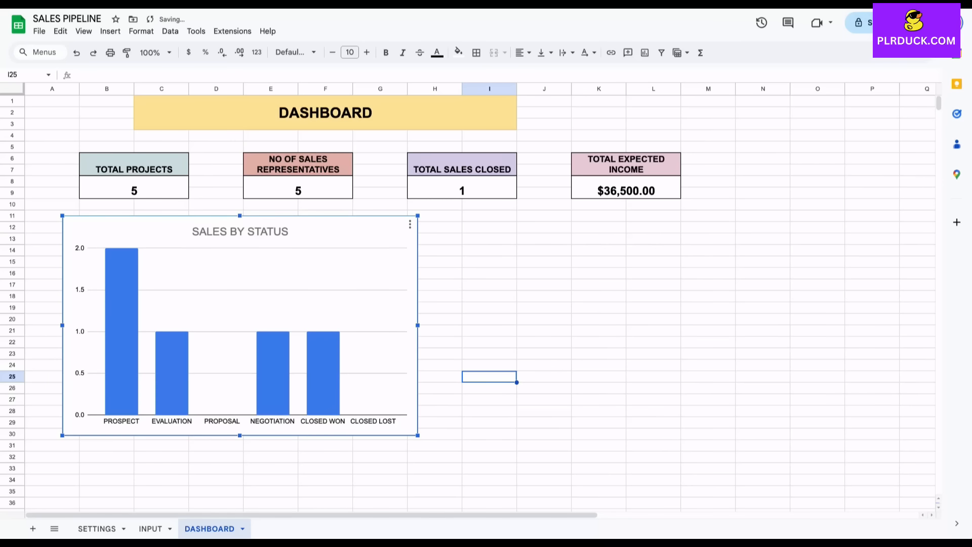
double_click(324, 354)
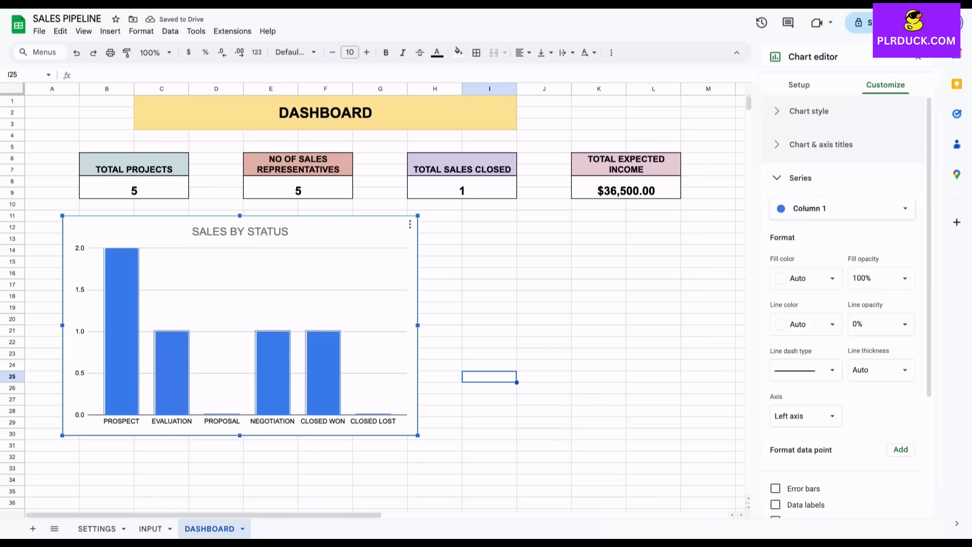
left_click(806, 279)
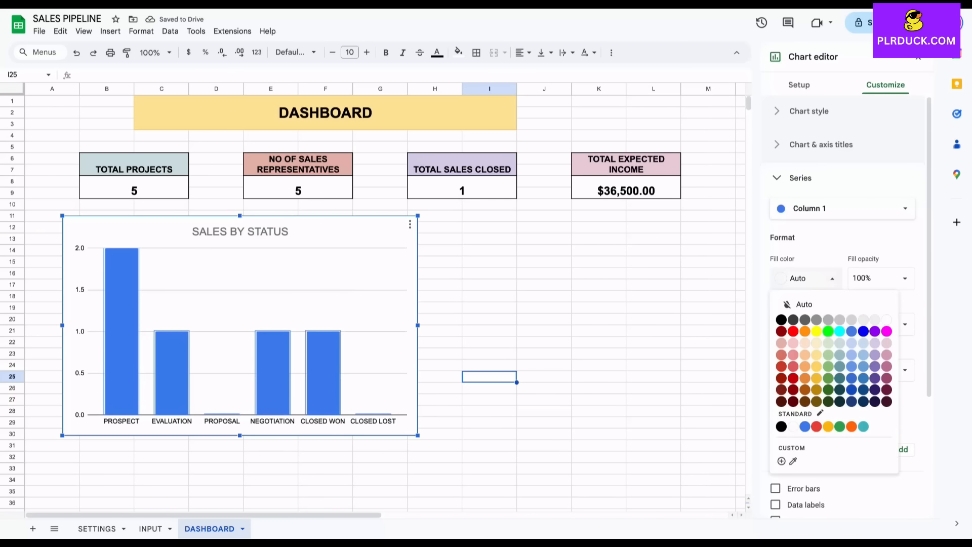
left_click(828, 355)
left_click(599, 342)
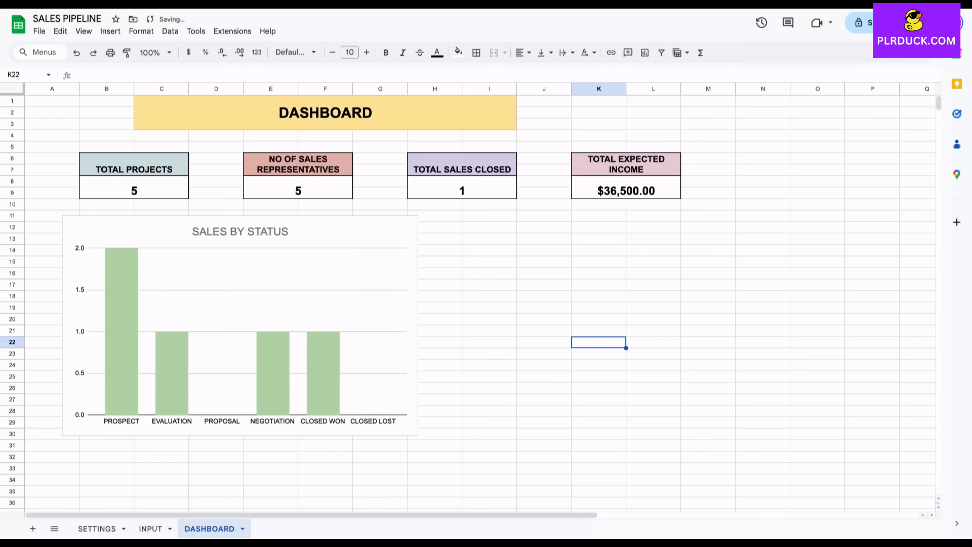
left_click(544, 308)
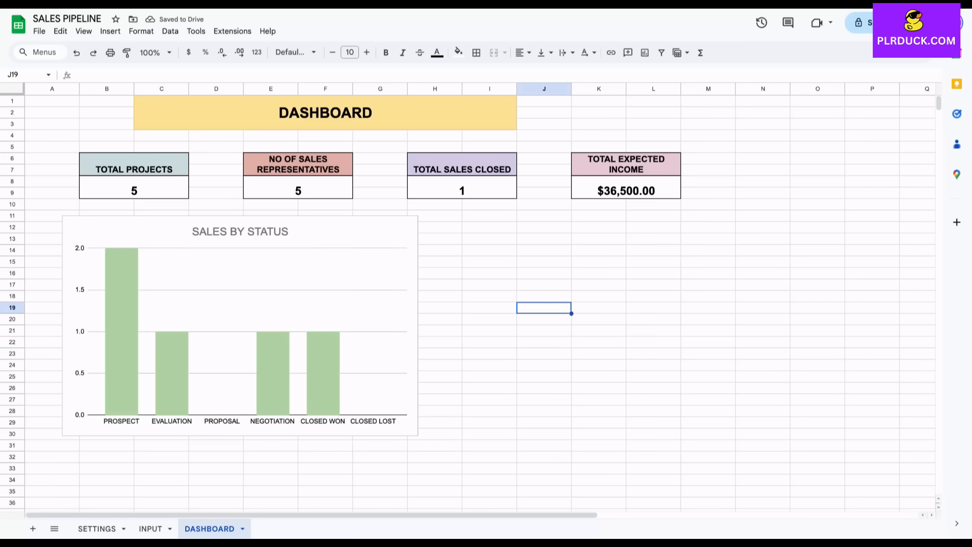
Copy the five sales representatives' names from SETTINGS D9:D13 into DASHBOARD S25:S29.
scroll(473, 300, "right", 7)
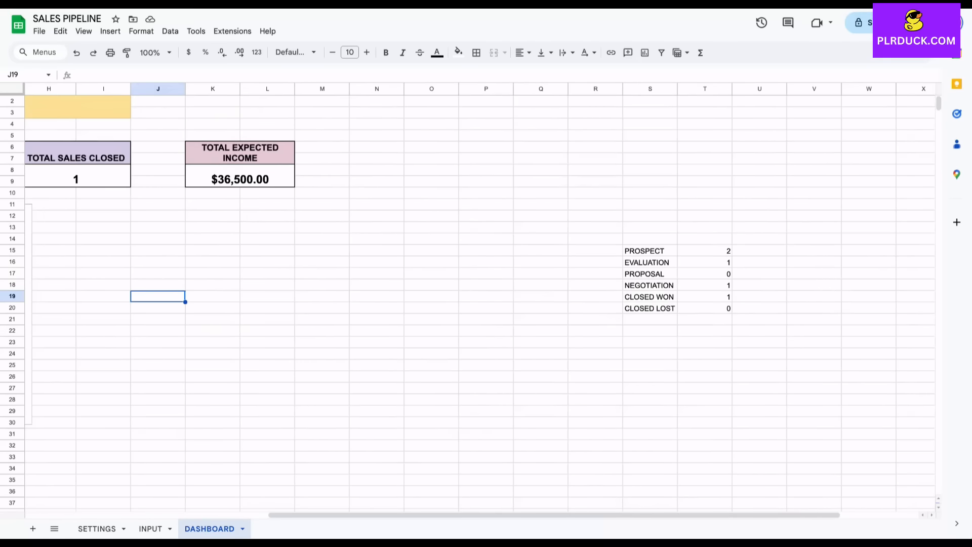
left_click(97, 529)
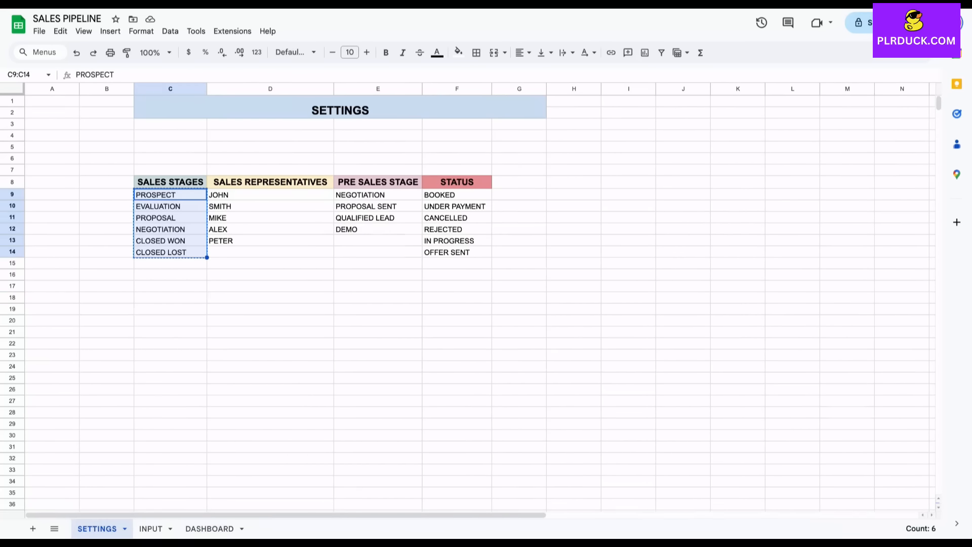
left_click_drag(270, 195, 271, 241)
key("ctrl+c")
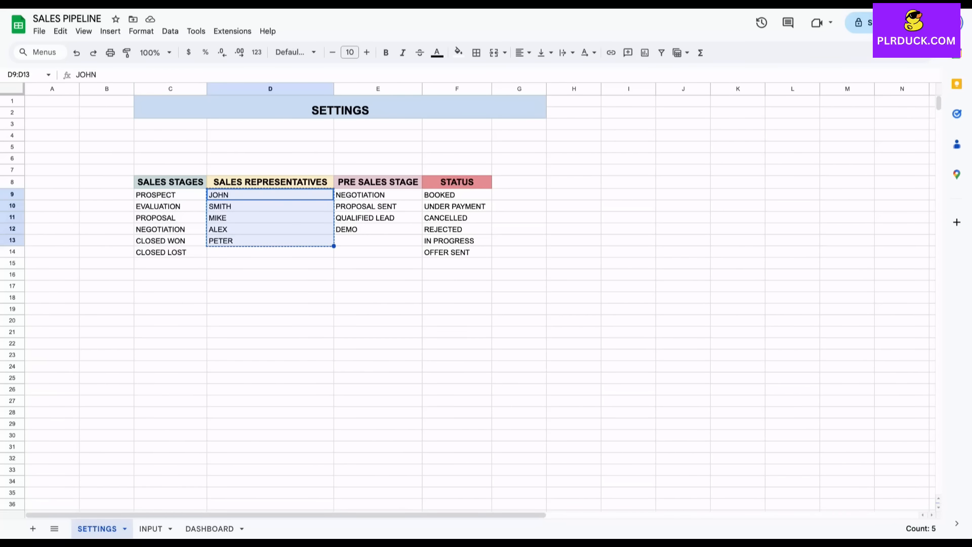
left_click(210, 528)
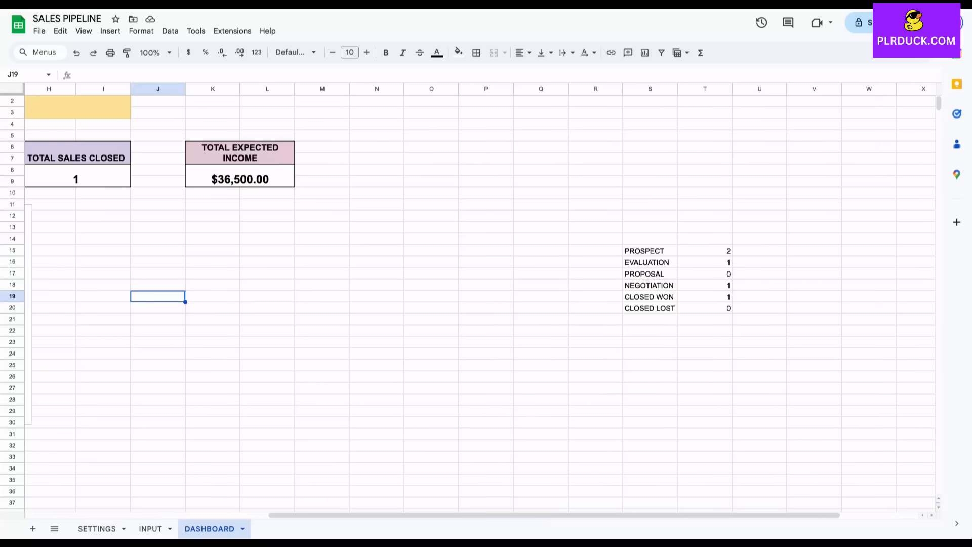
left_click(650, 365)
key("ctrl+v")
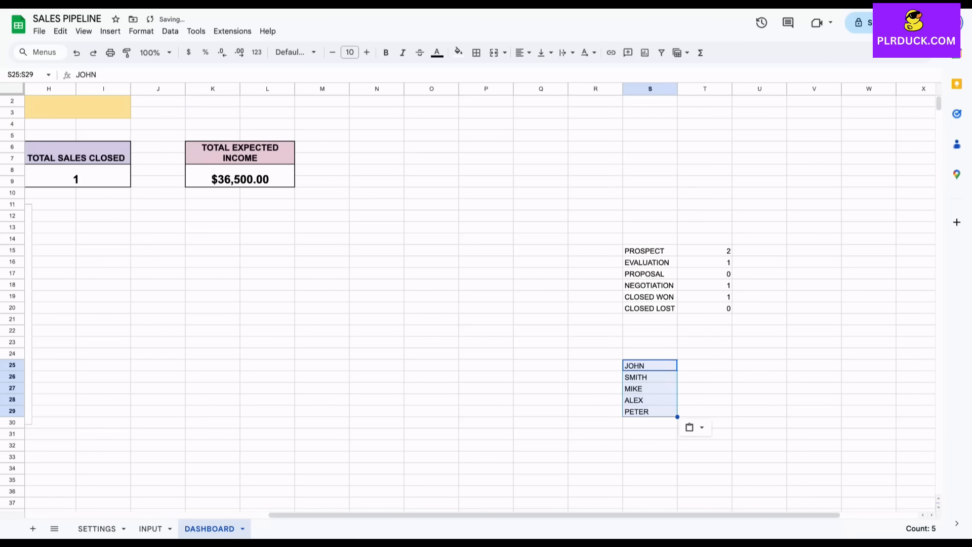
In T25, count JOHN's deals with =COUNTIF(INPUT!F7:F27,S25).
left_click(704, 365)
type("=")
key("Caps_Lock")
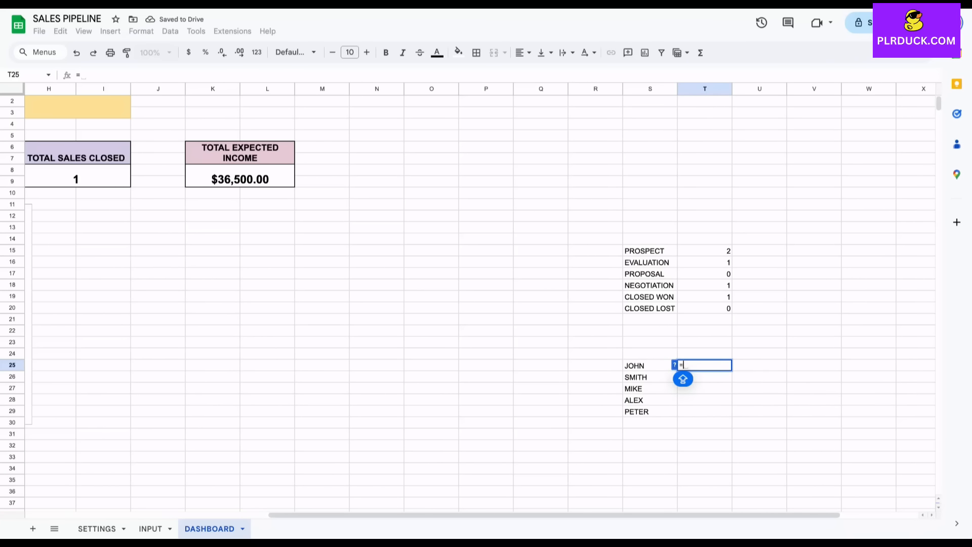
type("COUNTIF")
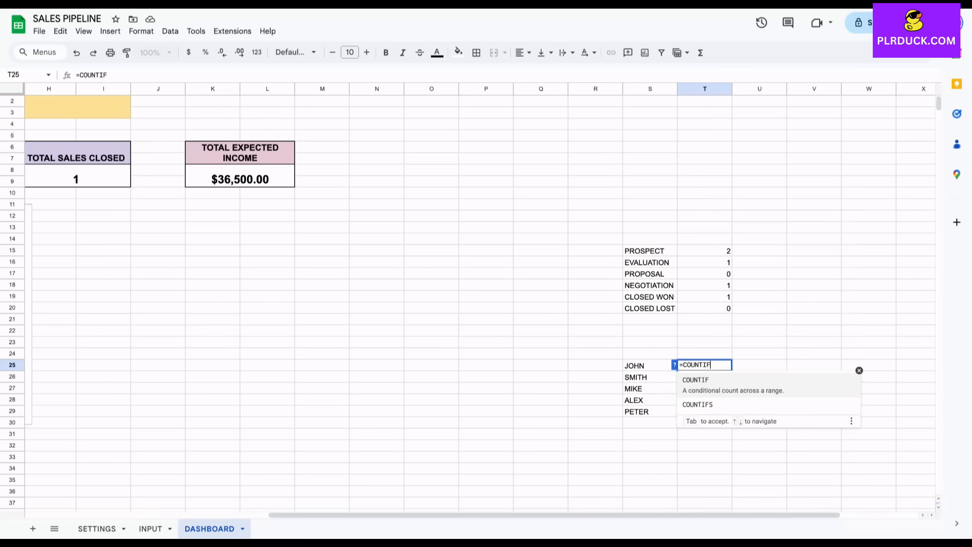
type("(")
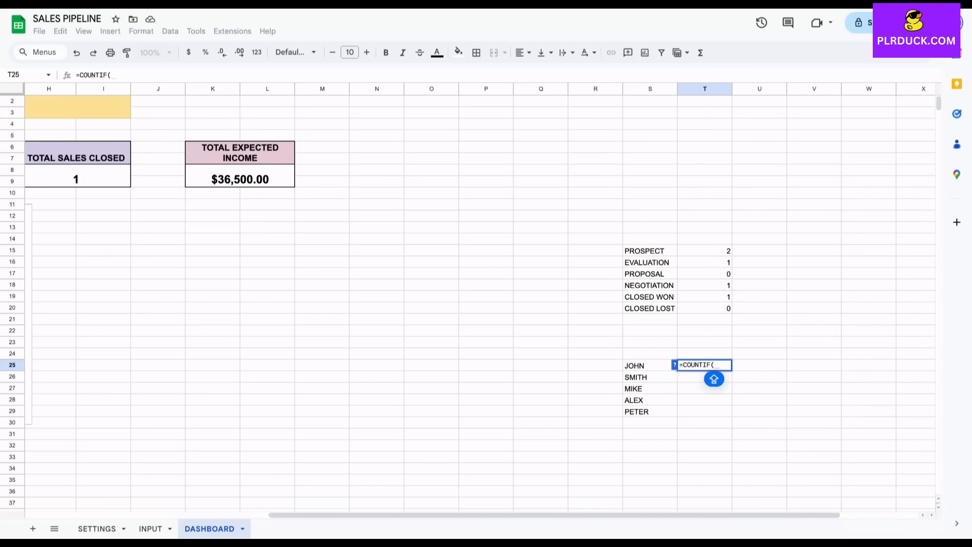
left_click(151, 528)
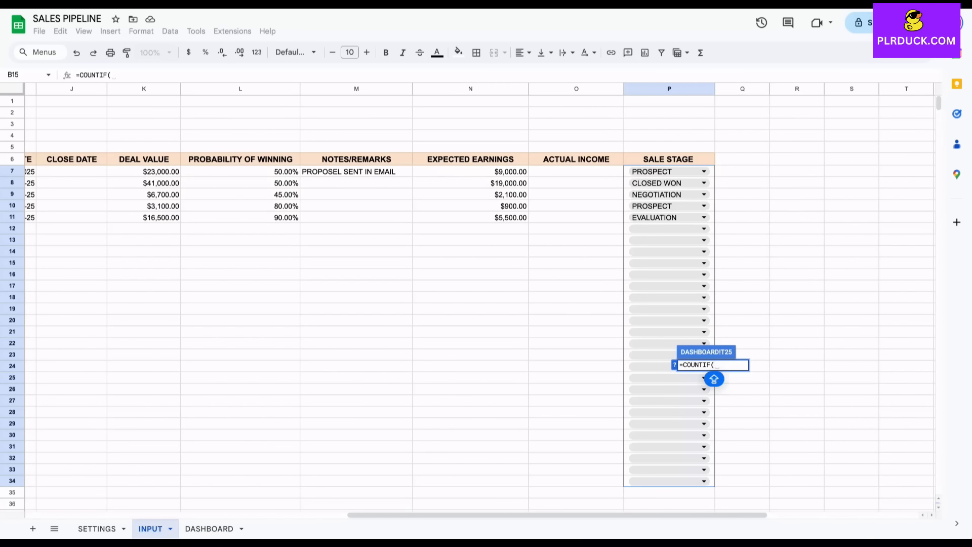
scroll(480, 298, "left", 10)
left_click_drag(228, 172, 260, 401)
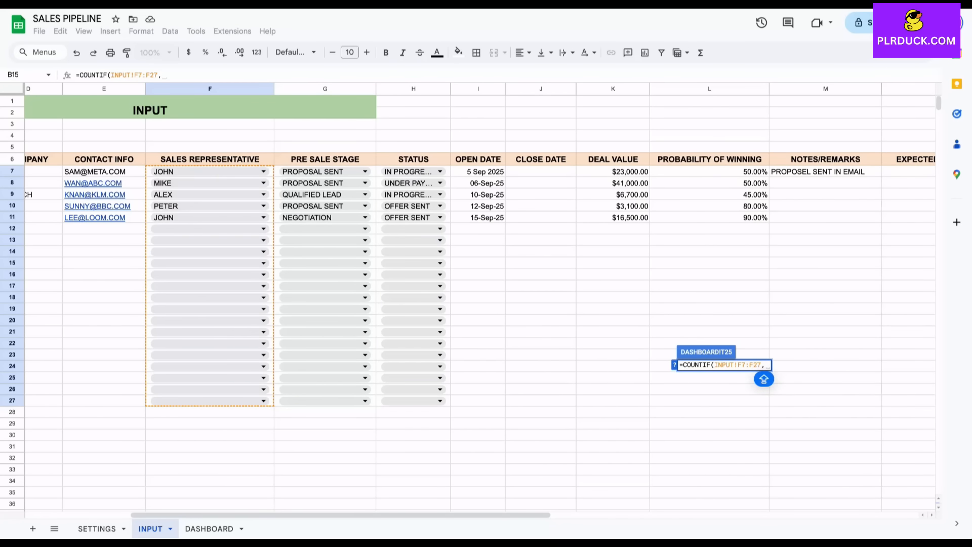
type(",")
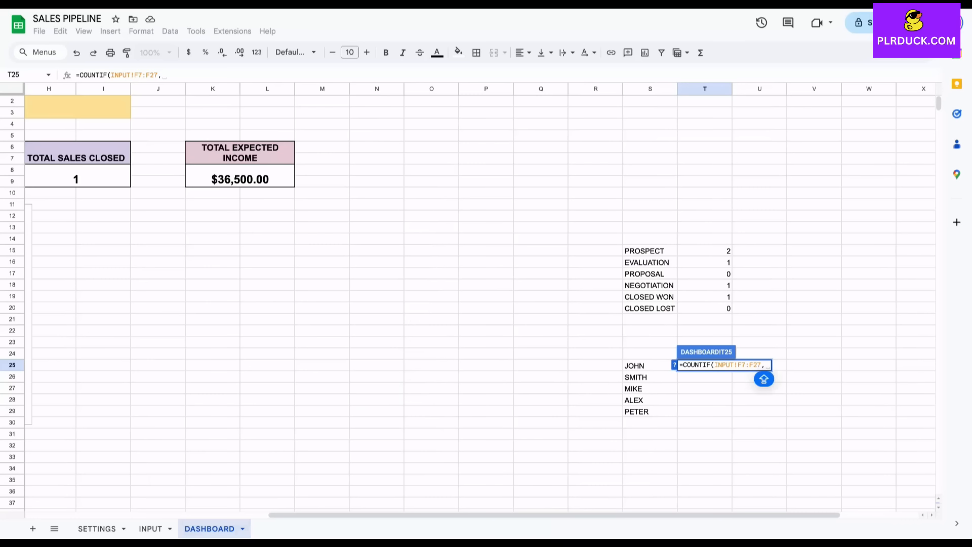
key("Left")
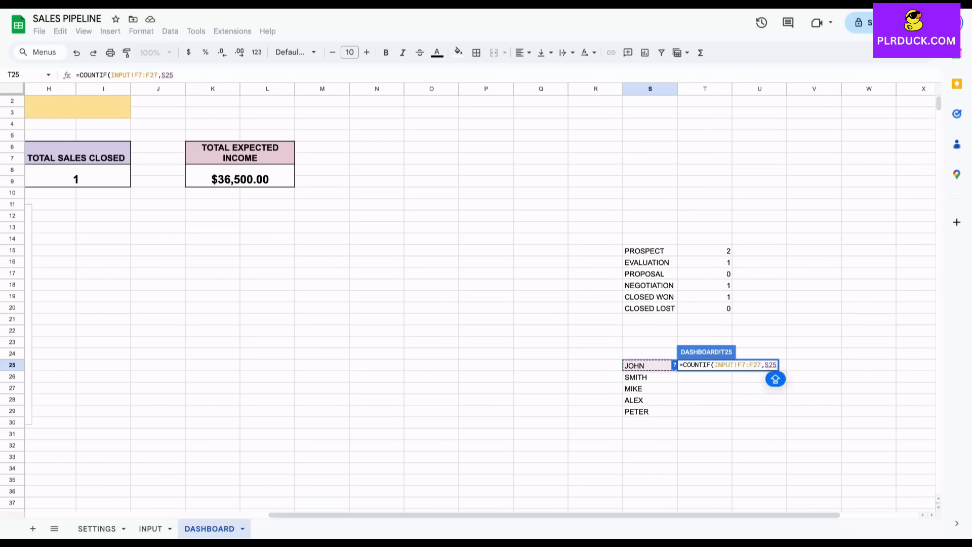
key("Return")
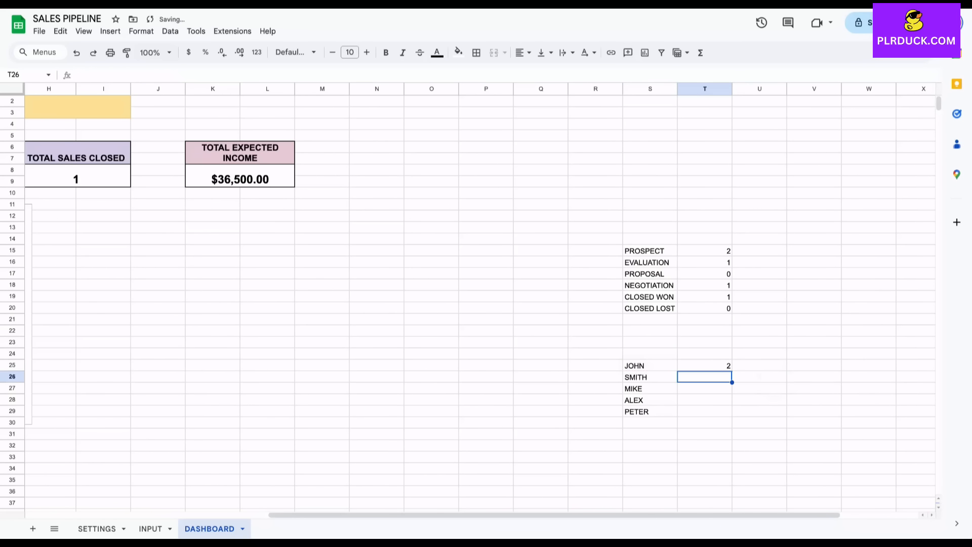
key("Up")
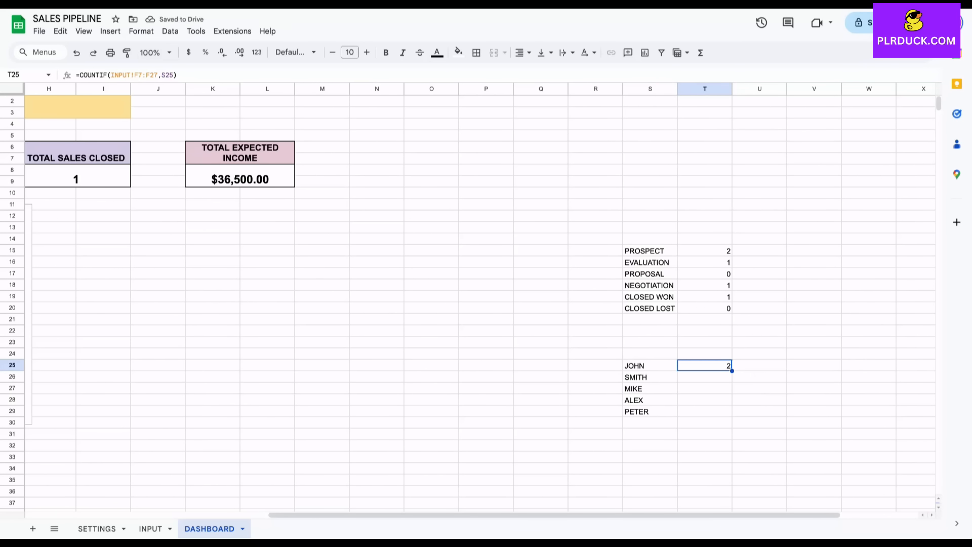
Make T25's counted range absolute as INPUT!$F$7:$F$27.
key("Return")
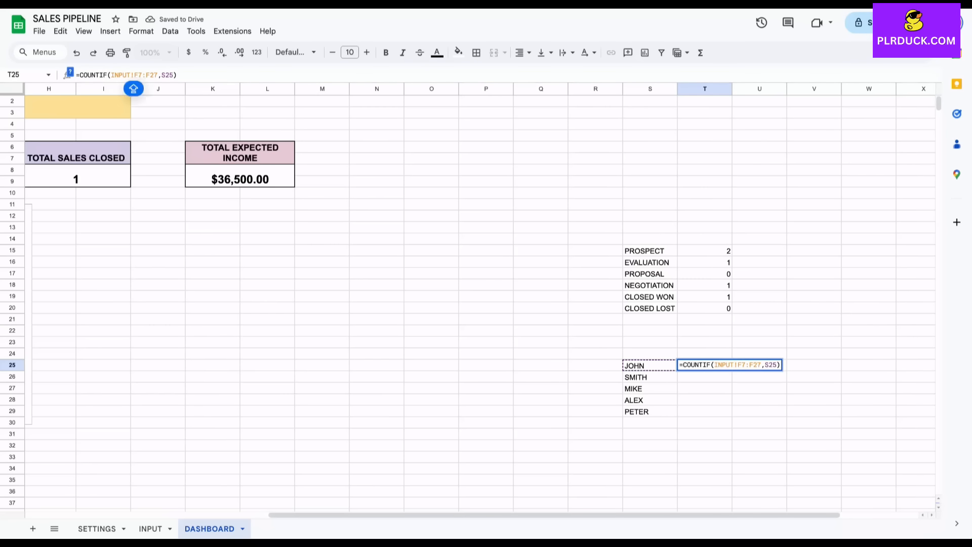
type("$")
key("Right")
type("$")
key("Right")
key("Right")
type("$")
key("Right")
type("$")
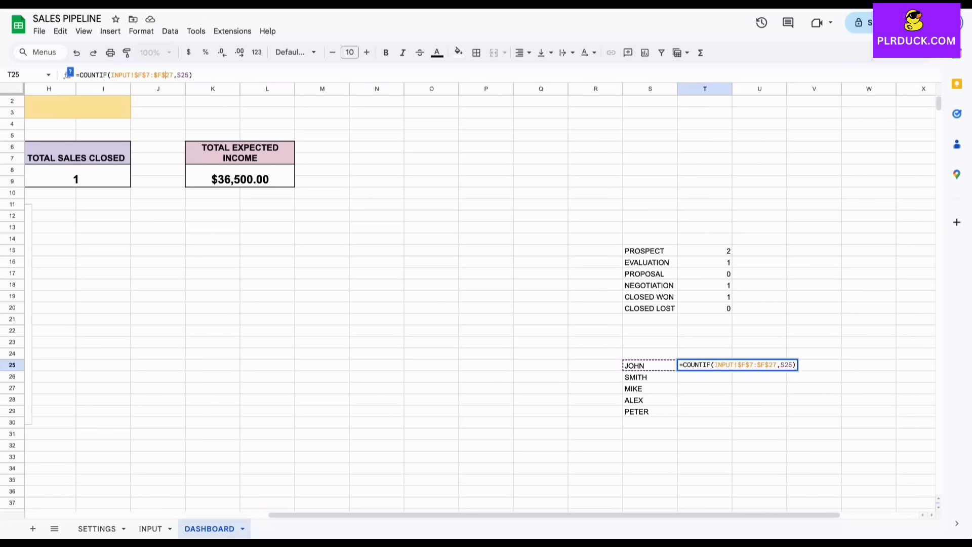
key("Return")
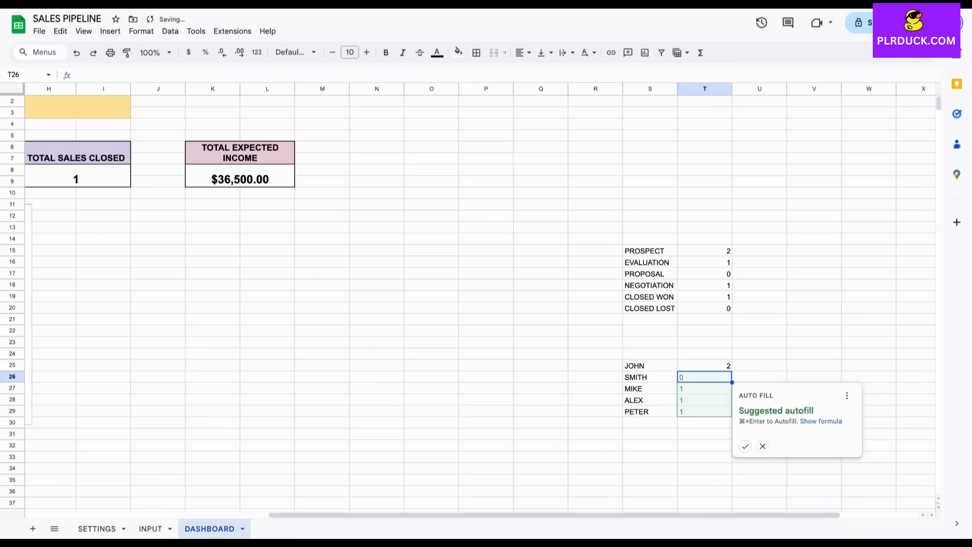
Fill the rep count formula down to T29 (2, 0, 1, 1, 1) and select S25:T29.
left_click(745, 446)
left_click(759, 388)
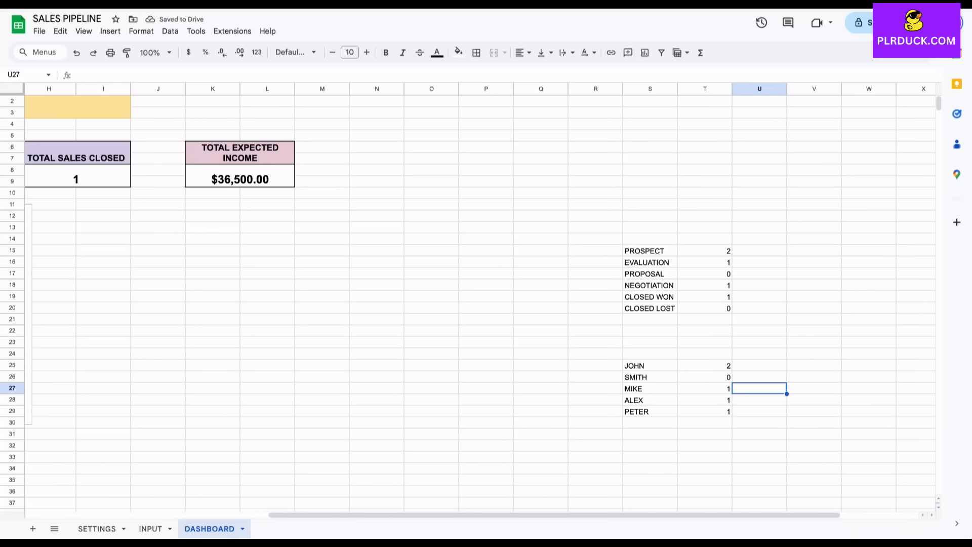
left_click(705, 388)
left_click(705, 400)
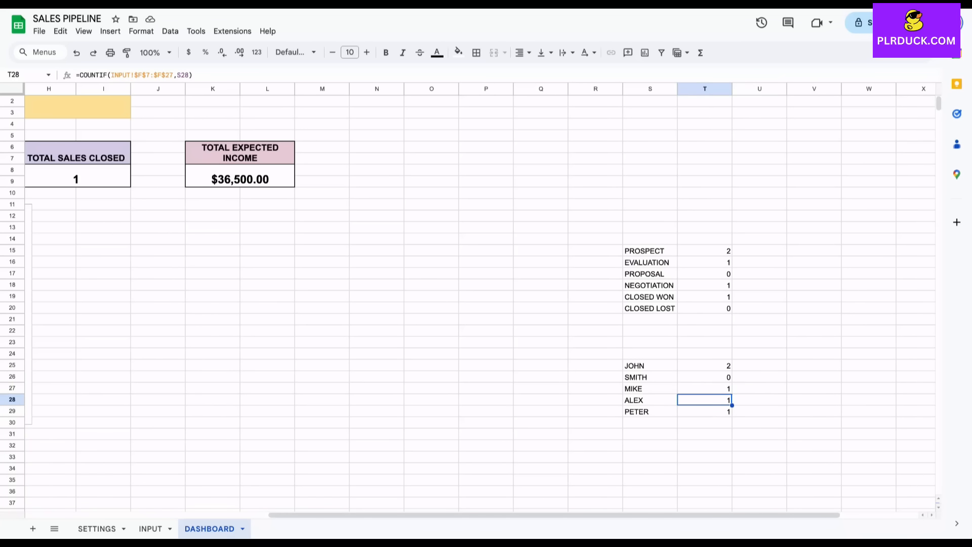
left_click(704, 411)
left_click(704, 376)
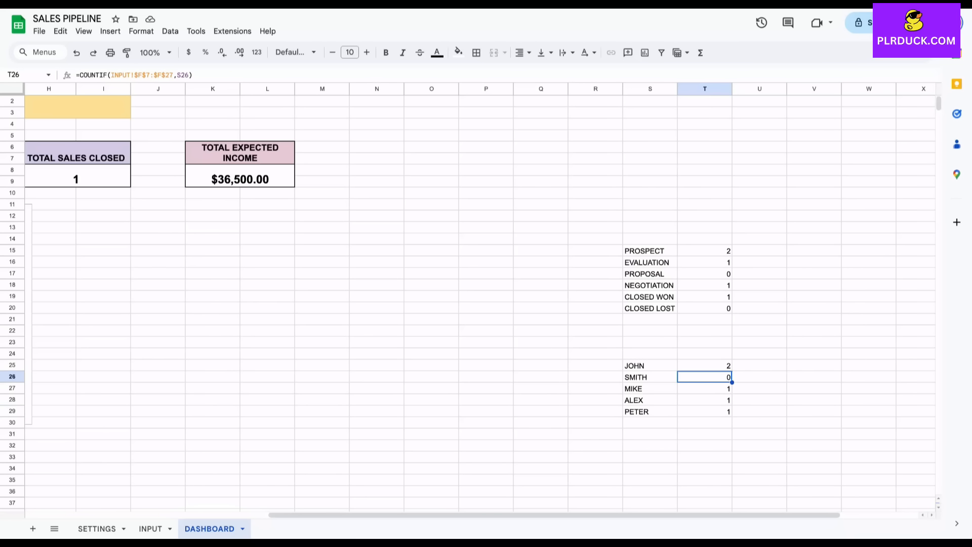
left_click_drag(650, 366, 706, 411)
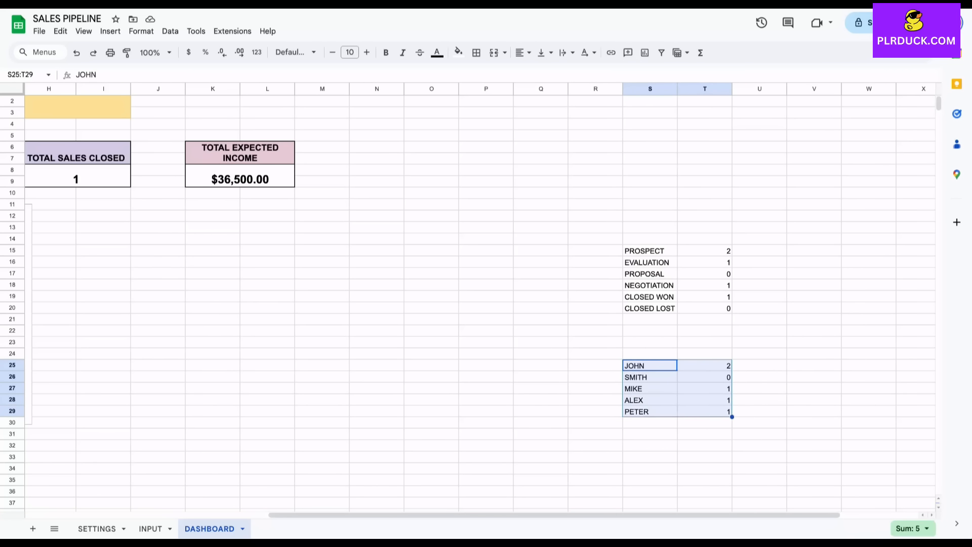
Insert a pie chart of the rep counts and place it beside the STATUS chart.
left_click(111, 31)
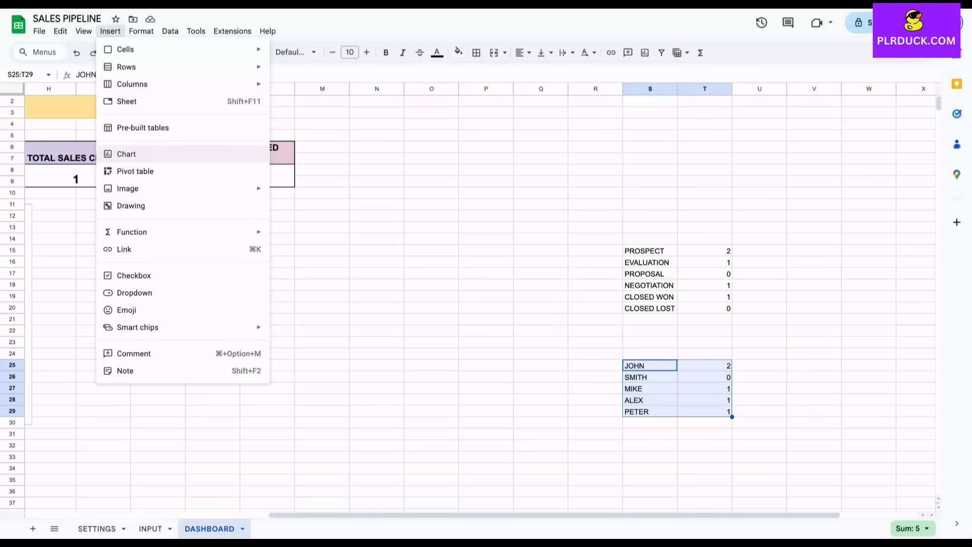
left_click(127, 154)
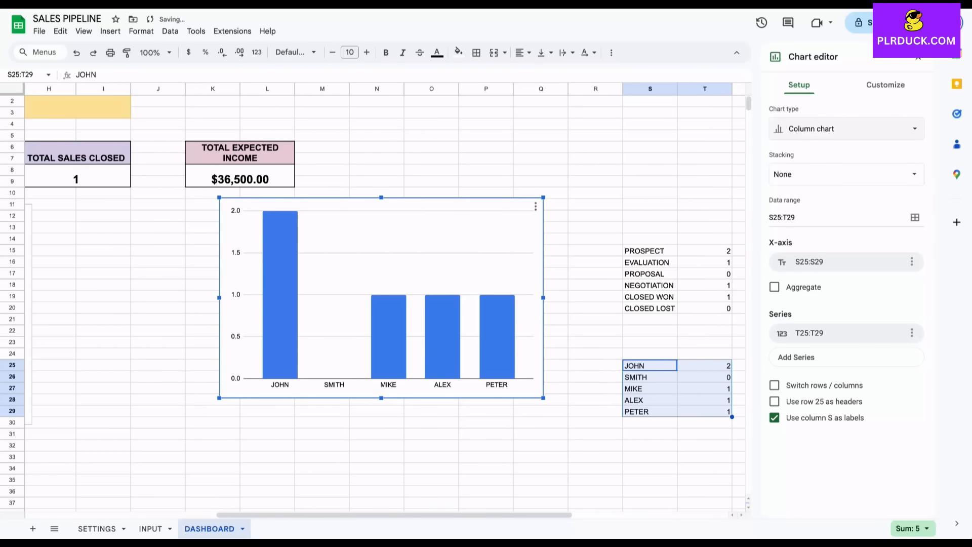
left_click(846, 129)
left_click(883, 186)
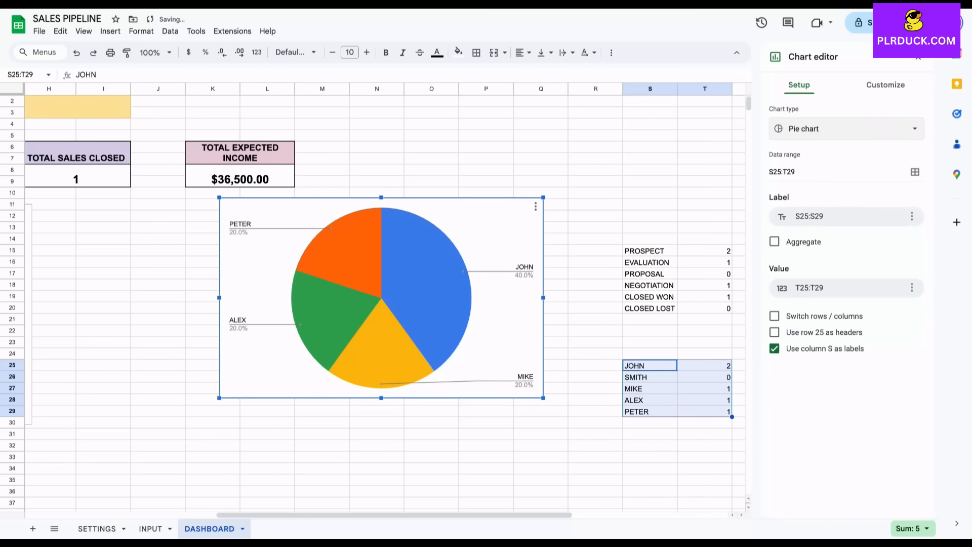
scroll(547, 293, "left", 3)
left_click_drag(548, 293, 379, 300)
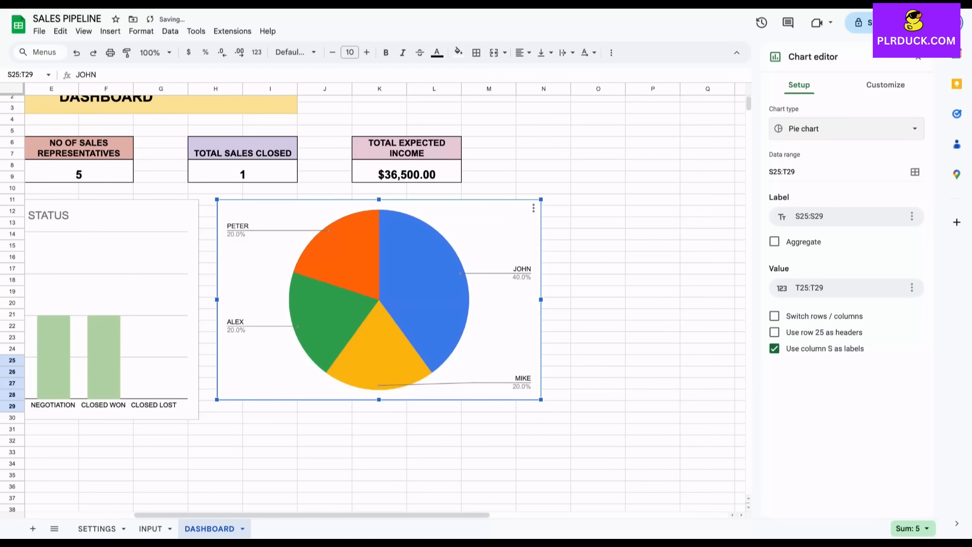
Title the pie chart 'SALES REPRESENTATIVE' and centre the title.
left_click(885, 85)
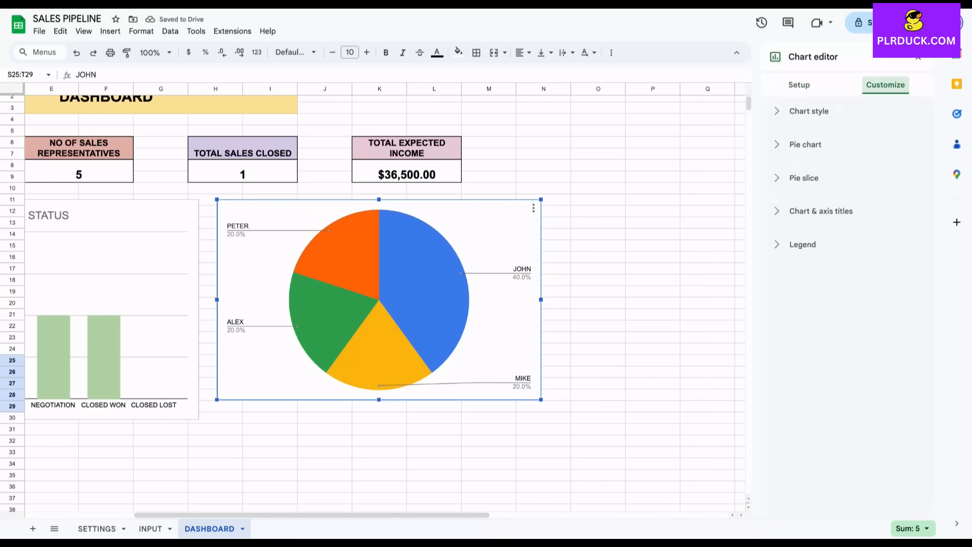
left_click(821, 211)
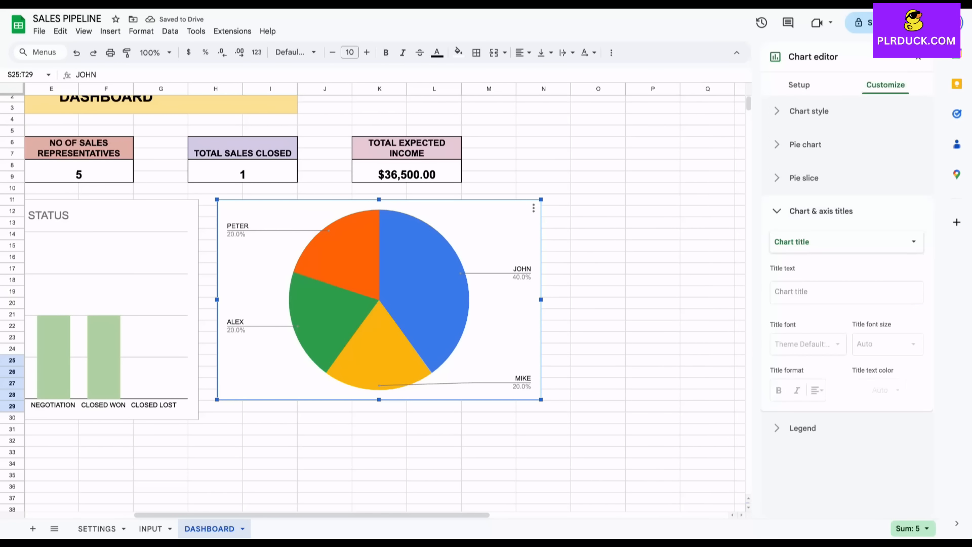
left_click(775, 302)
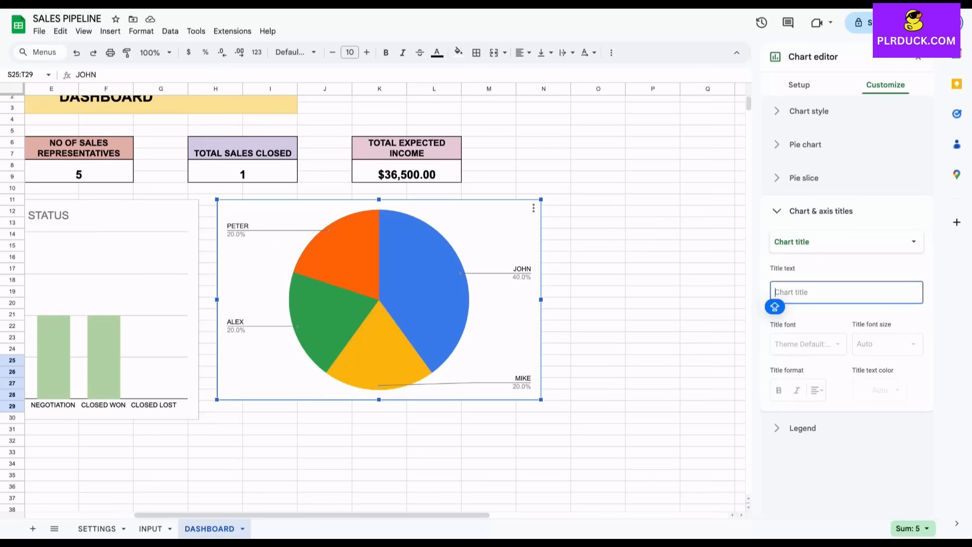
type("SALES ")
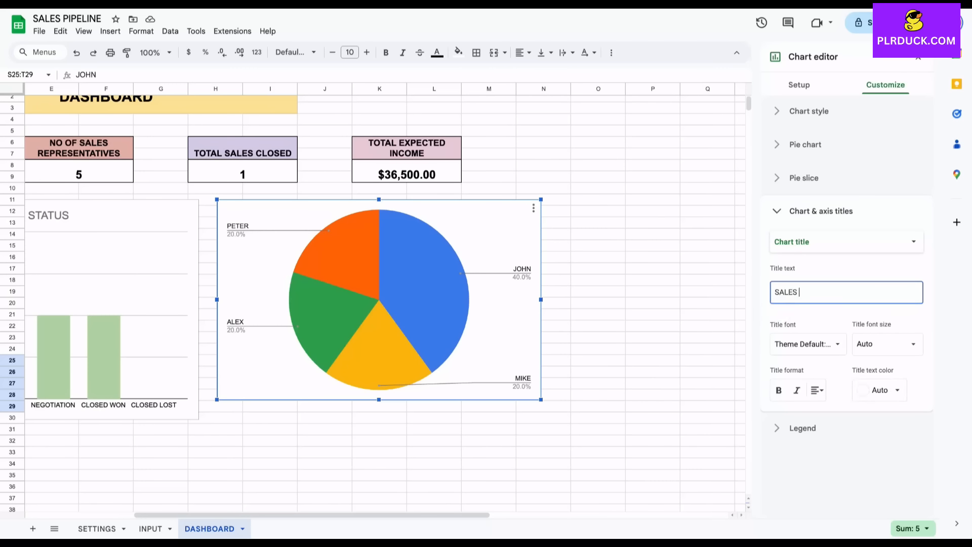
type("REPRESENTATIVE")
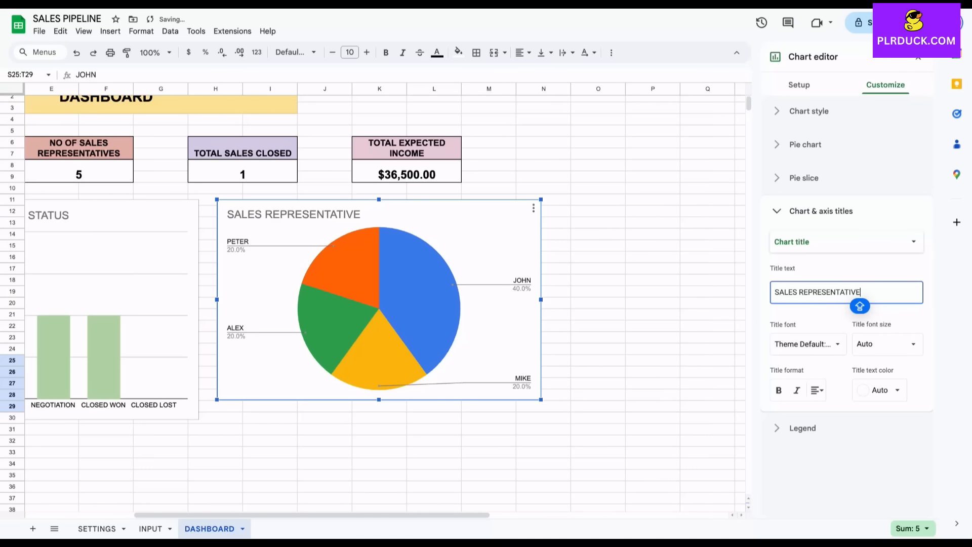
left_click(817, 390)
left_click(833, 411)
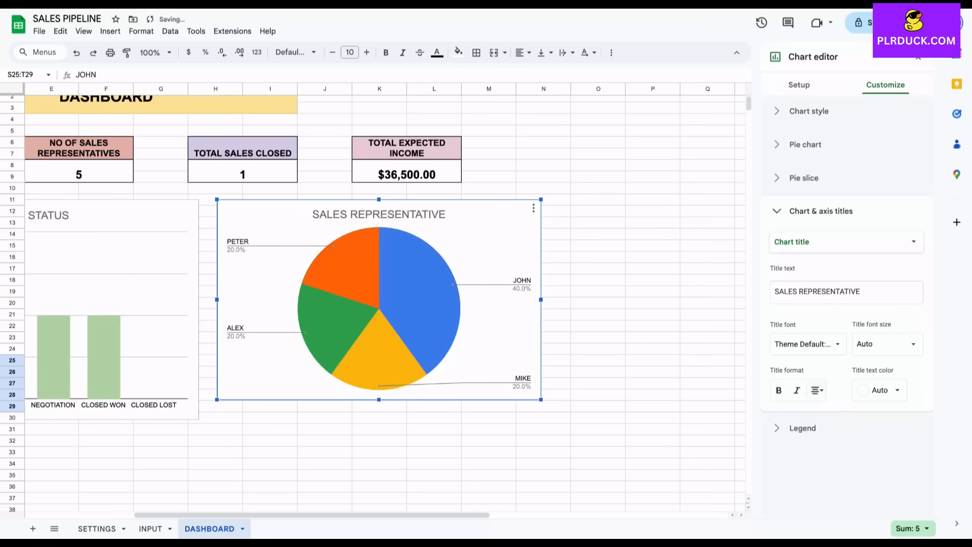
left_click(598, 384)
left_click(486, 324)
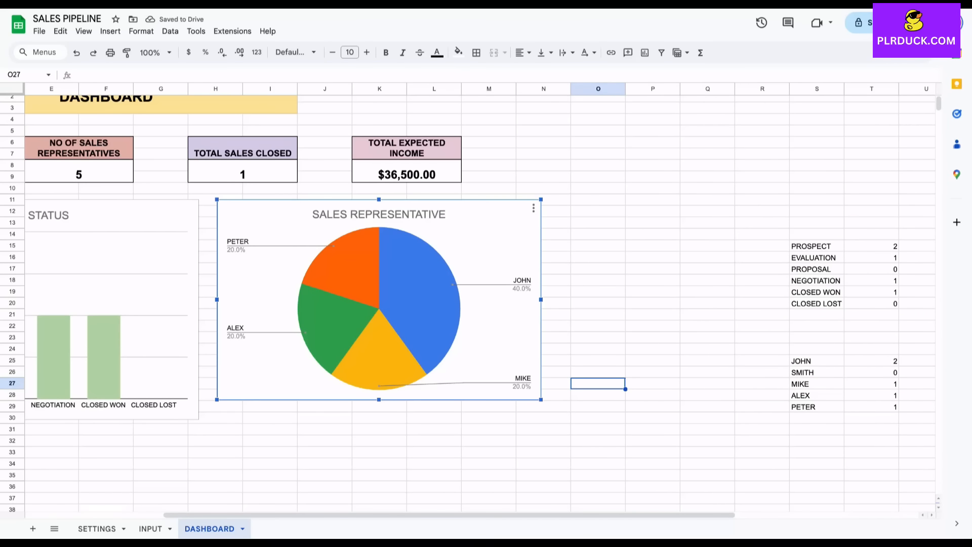
Enlarge the pie chart, then colour the 40% slice light purple and the bottom slice light red.
left_click_drag(540, 399, 569, 417)
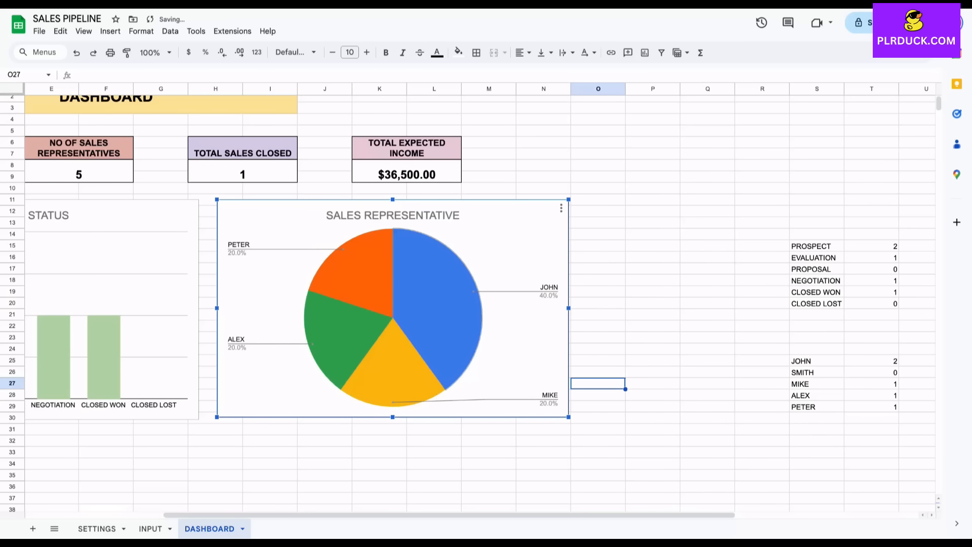
double_click(439, 304)
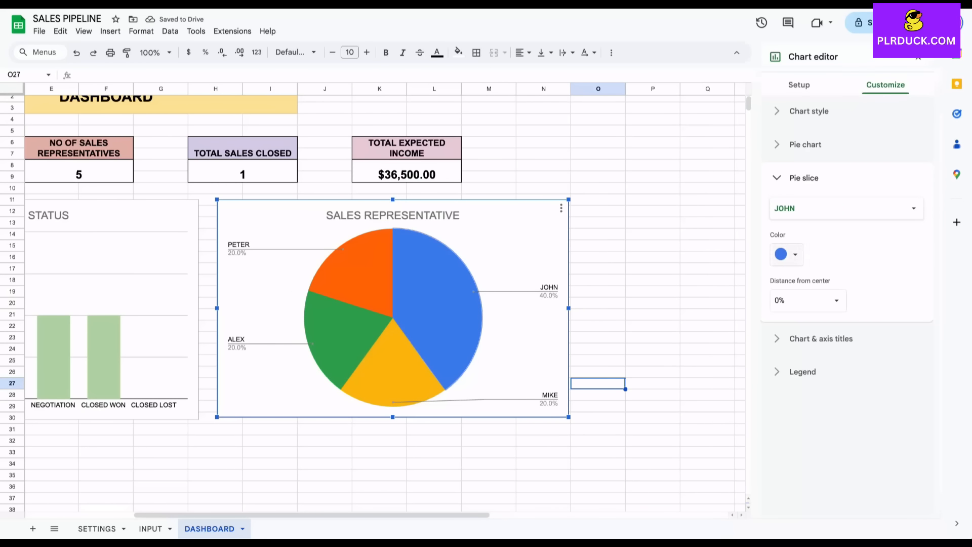
left_click(787, 254)
left_click(875, 320)
left_click(405, 370)
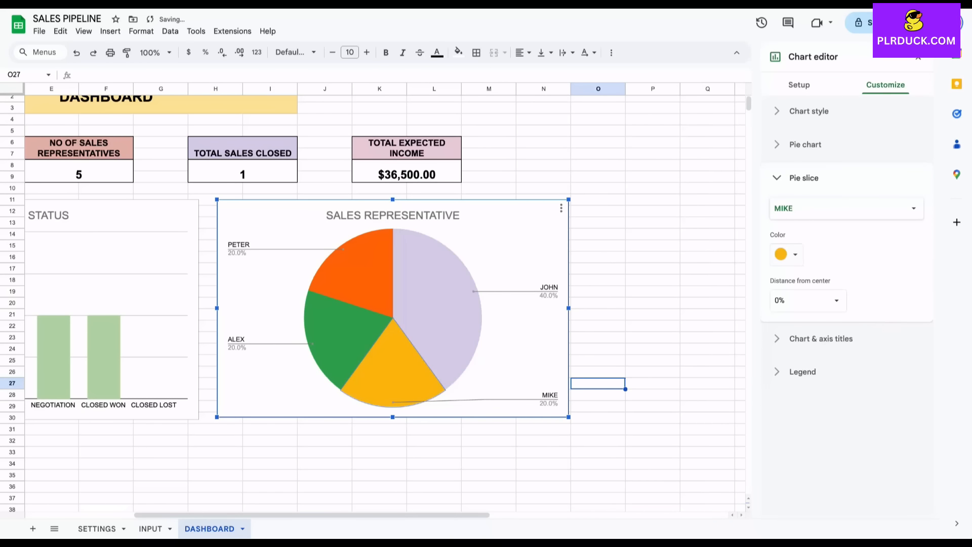
left_click(787, 255)
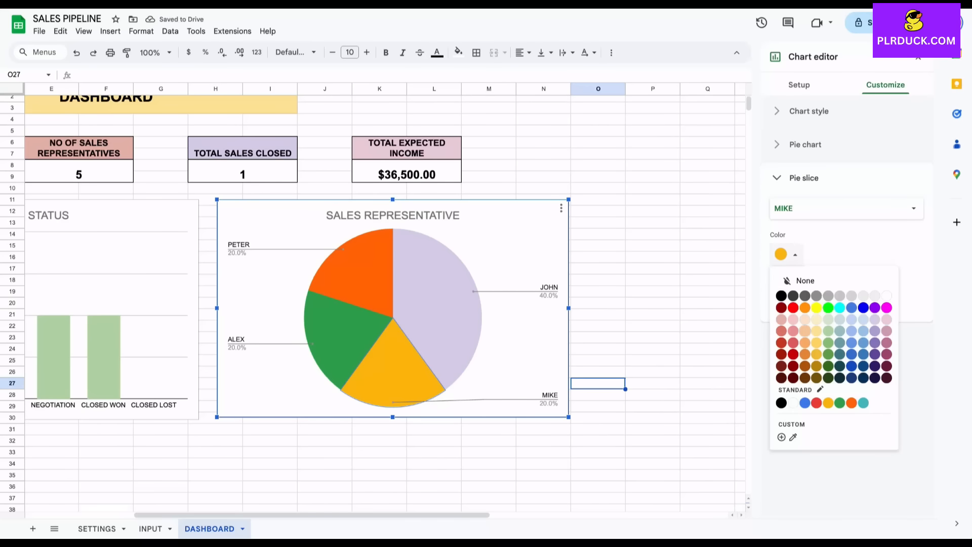
left_click(793, 331)
Colour the left pie slice light green and the top-left slice pink, then deselect the chart.
left_click(347, 342)
left_click(787, 255)
left_click(828, 331)
left_click(360, 276)
left_click(786, 254)
left_click(886, 319)
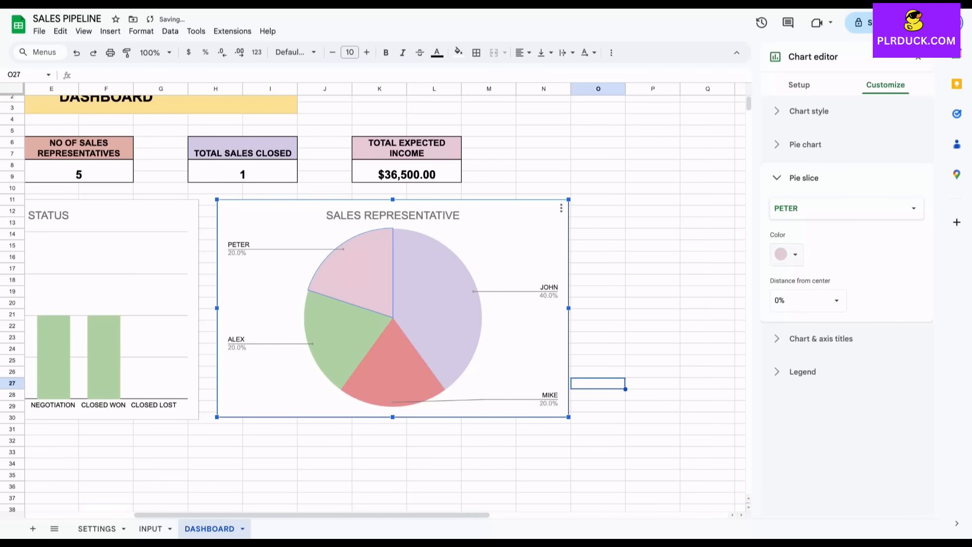
left_click(653, 292)
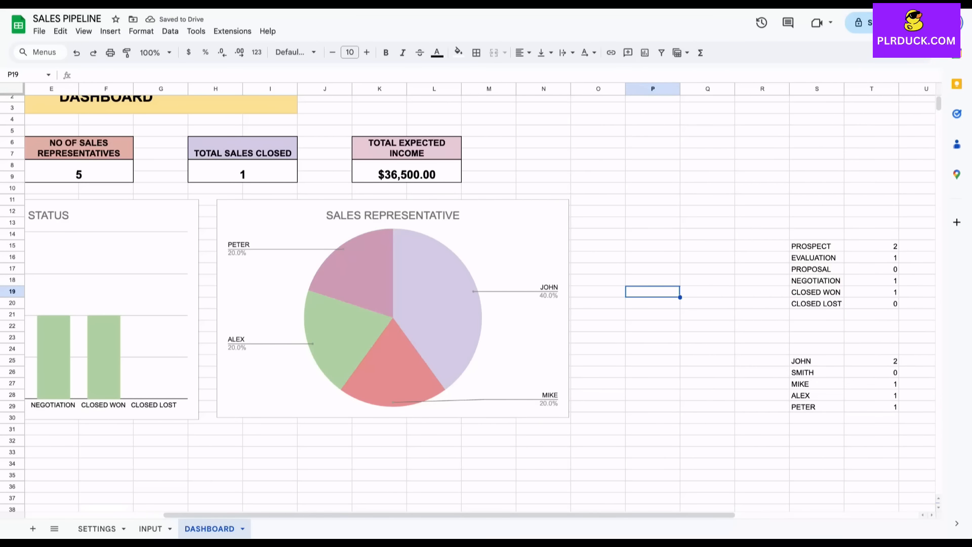
scroll(480, 303, "left", 4)
scroll(479, 303, "down", 1)
scroll(480, 303, "right", 1)
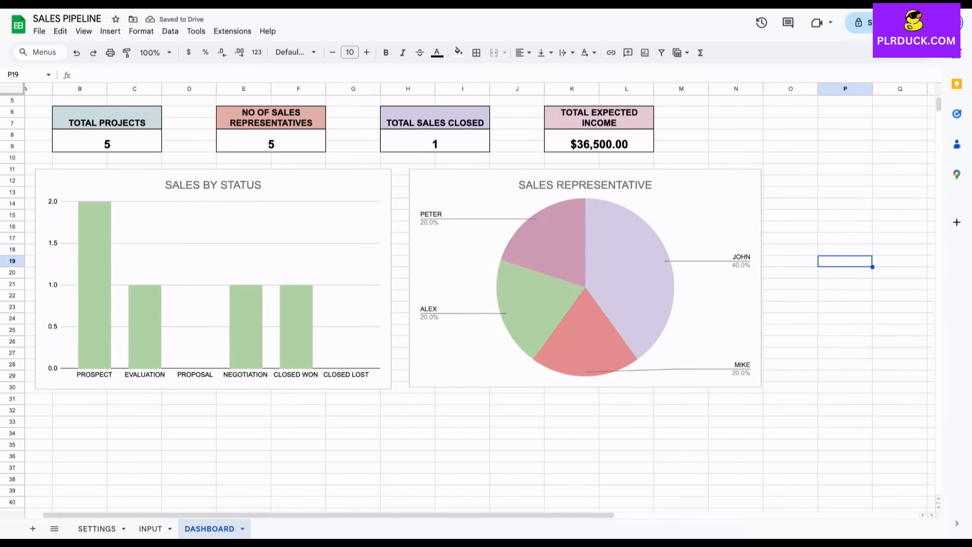
left_click(150, 529)
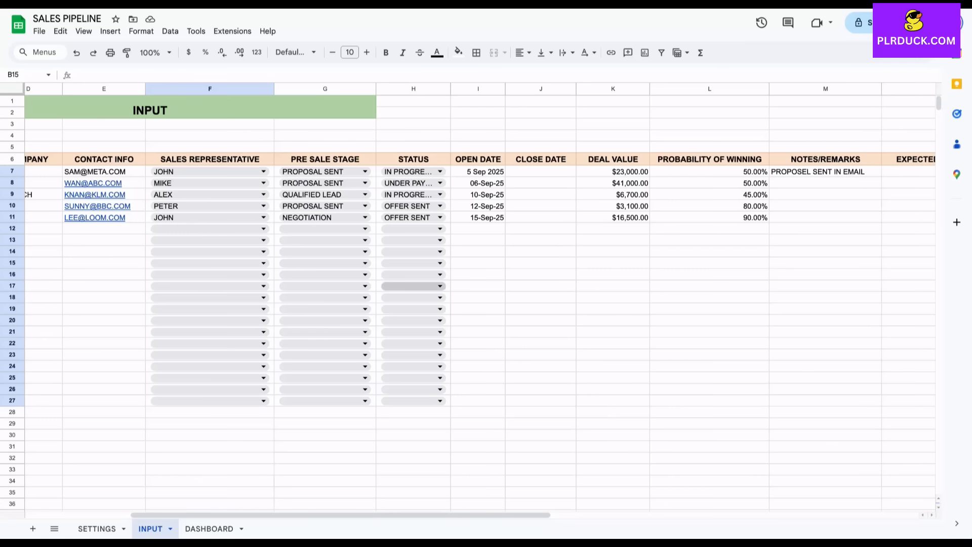
left_click(209, 528)
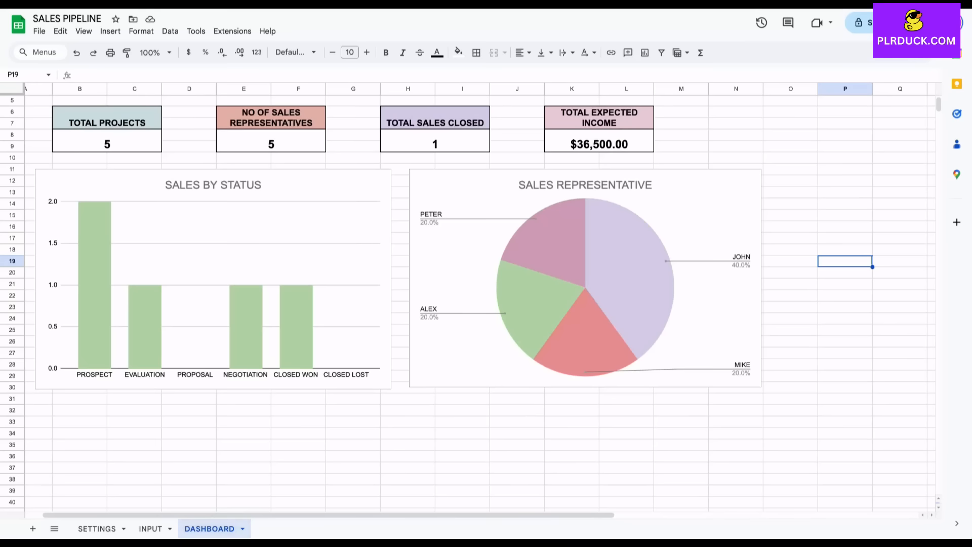
scroll(468, 296, "right", 8)
scroll(468, 296, "down", 4)
left_click_drag(606, 219, 606, 265)
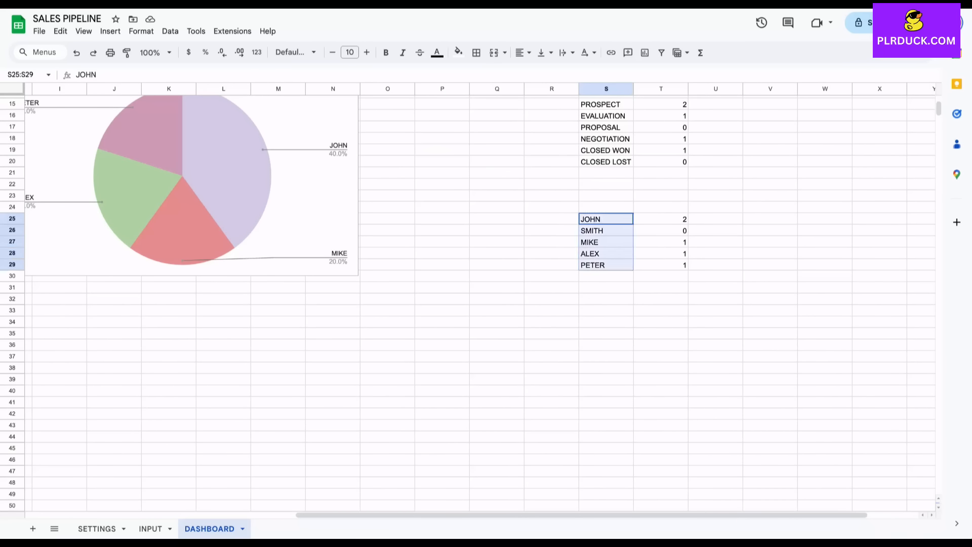
Copy the rep names from S25:S29 into S34:S38.
key("ctrl+c")
left_click(606, 322)
key("ctrl+v")
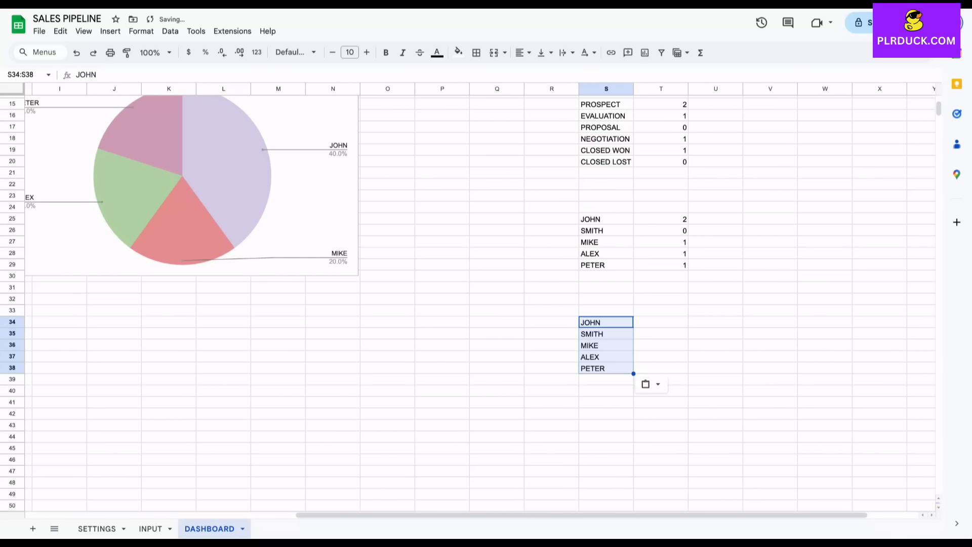
Enter =SUMIF(INPUT!F7:F27,S34,INPUT!K7:K27) in T34 to total JOHN's deal value.
left_click(661, 322)
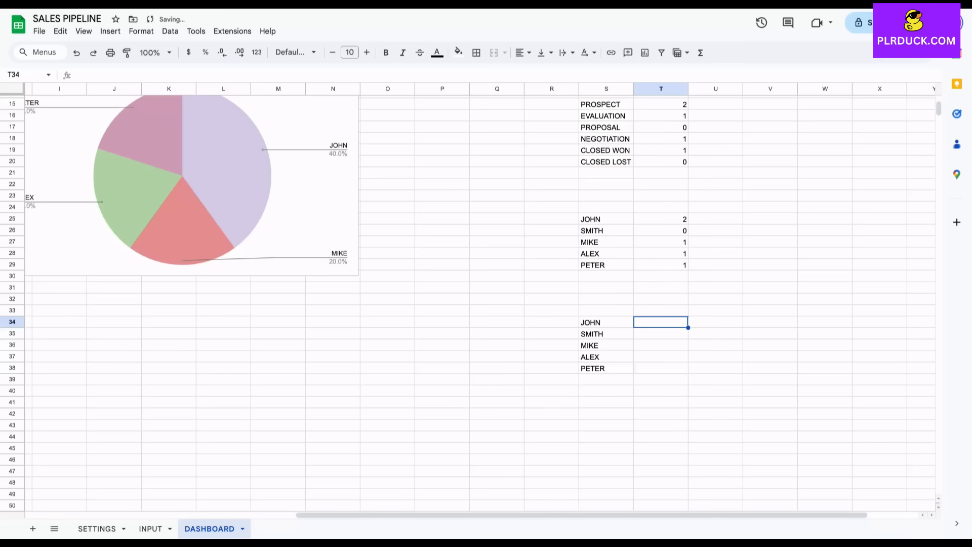
type("=SUMIF(")
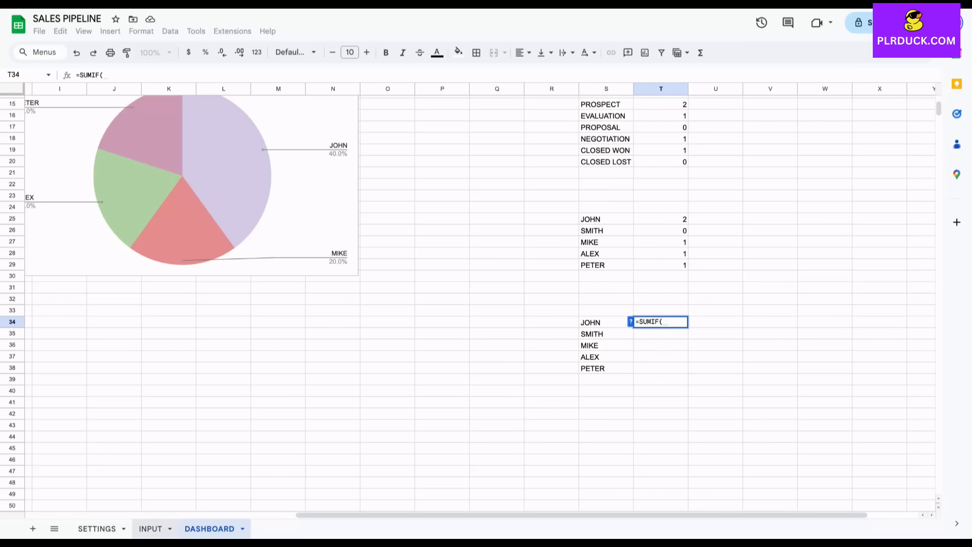
left_click(150, 528)
left_click_drag(210, 172, 210, 401)
type(",")
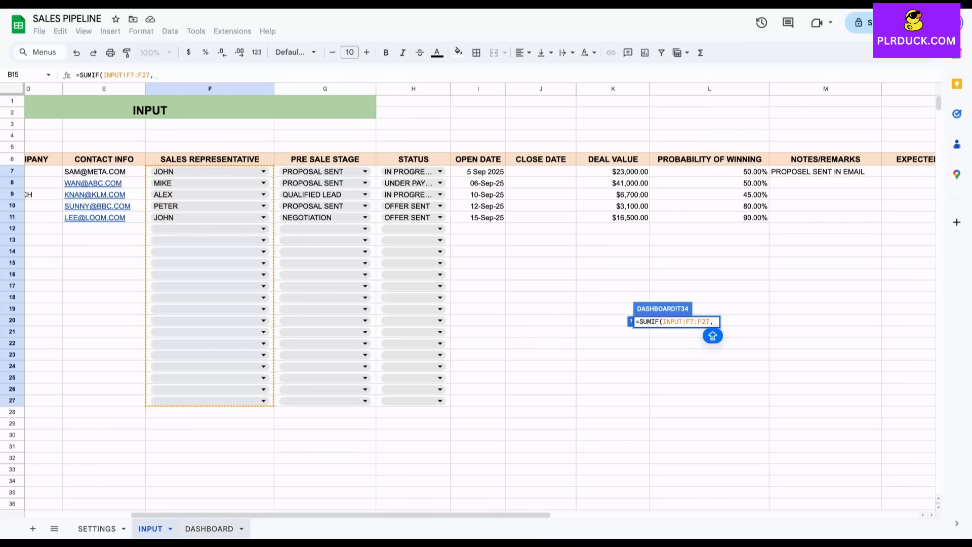
left_click(210, 529)
left_click(604, 323)
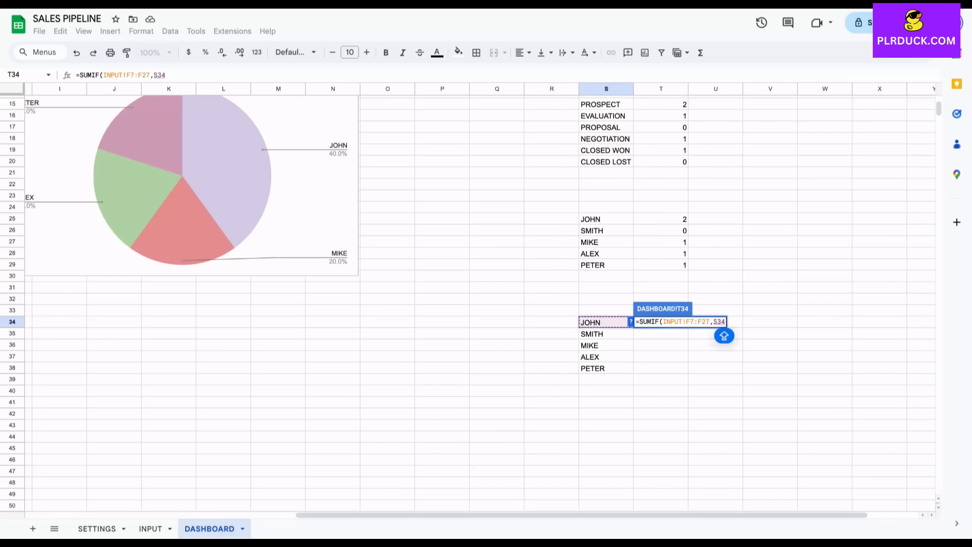
type(",")
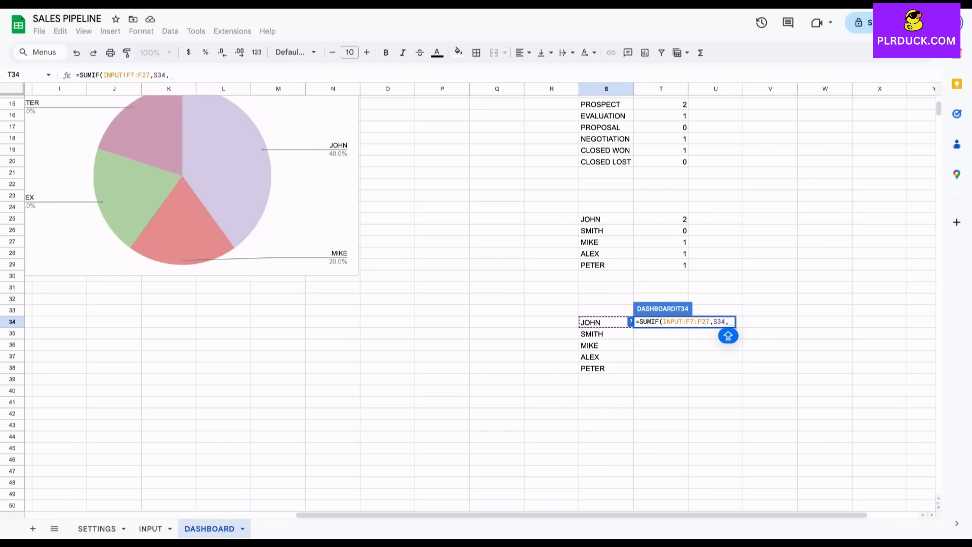
left_click(150, 529)
left_click_drag(613, 171, 612, 400)
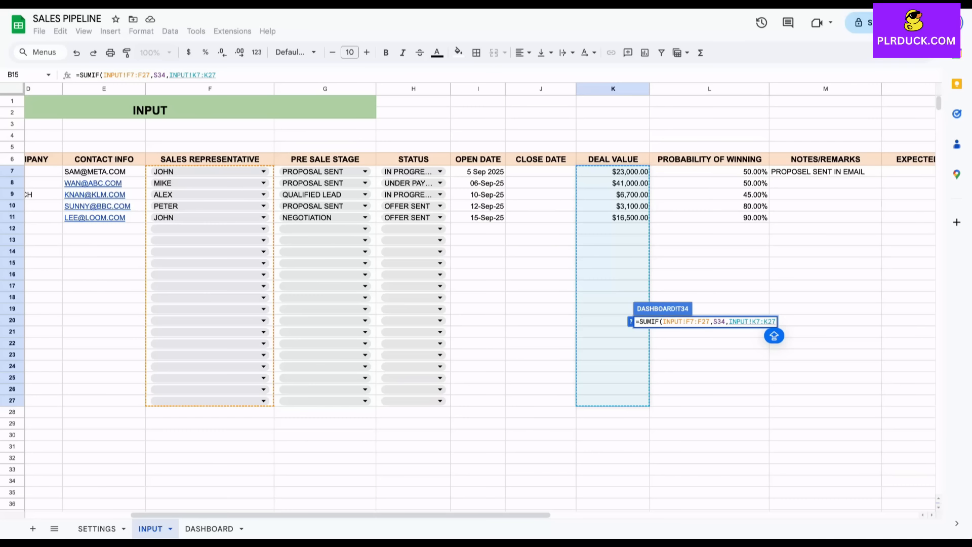
key("Return")
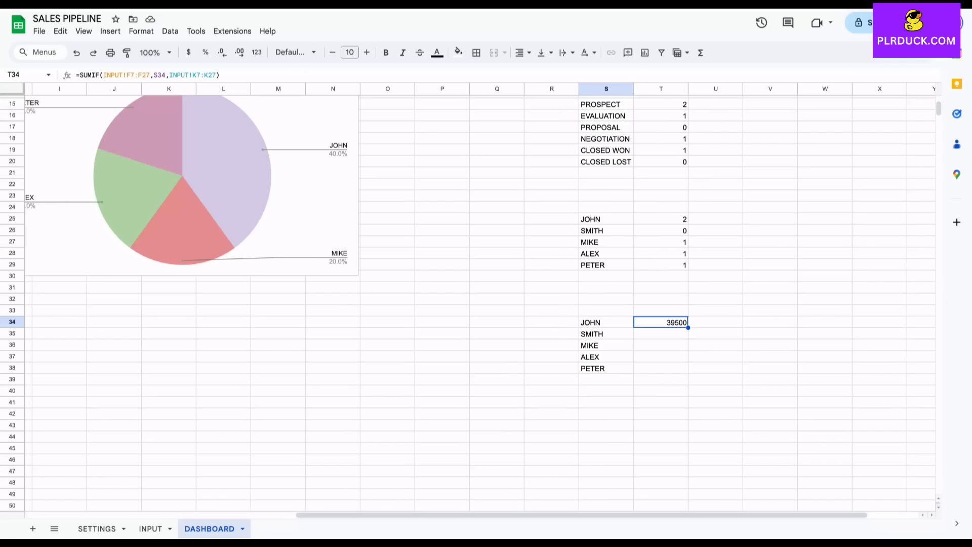
Make the SUMIF ranges absolute as INPUT!$F$7:$F$27 and INPUT!$K$7:$K$27.
key("Return")
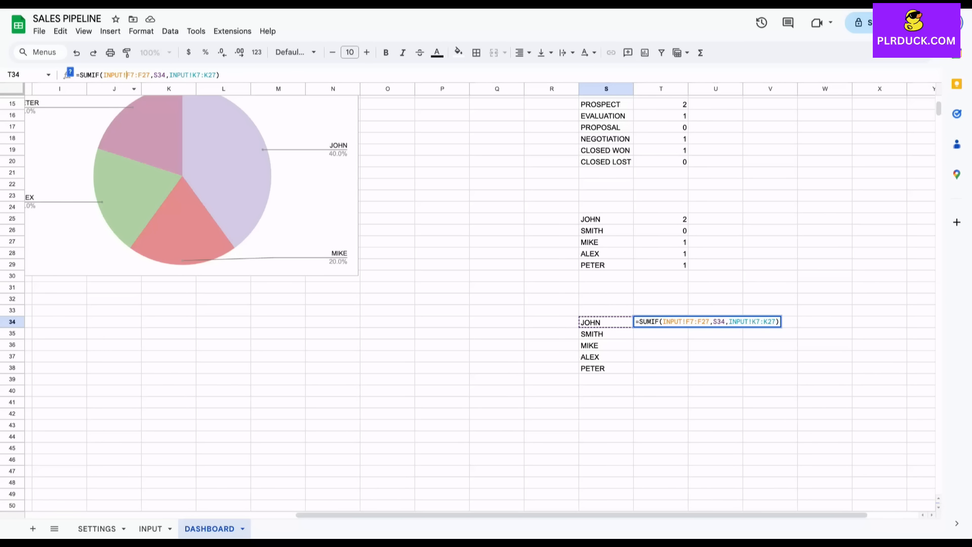
type("$")
key("Right")
type("$")
key("Right")
type("$")
key("Right")
type("$")
key("Right")
key("Right")
key("Right")
key("Right")
key("Right")
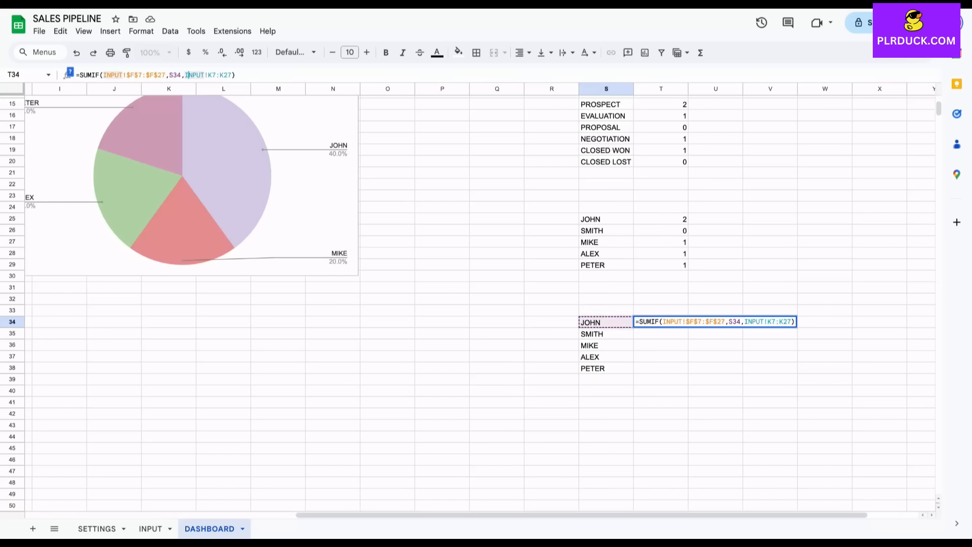
left_click(208, 75)
type("$F")
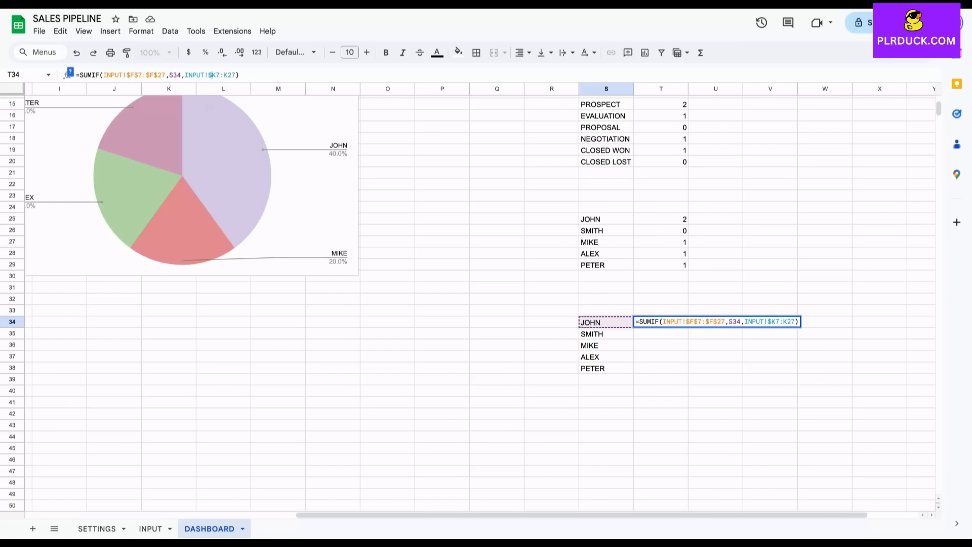
type("$")
key("Right")
key("Right")
type("$")
key("Right")
type("$")
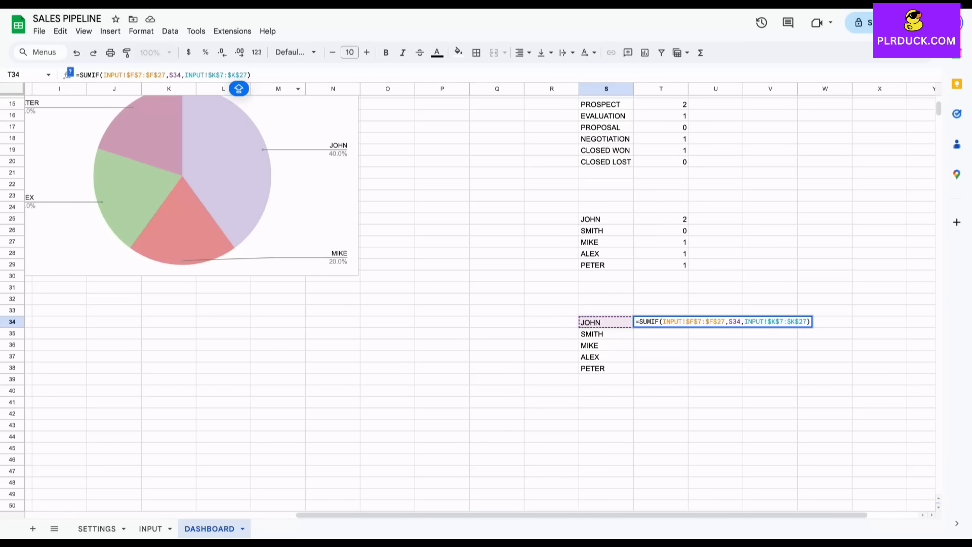
key("Return")
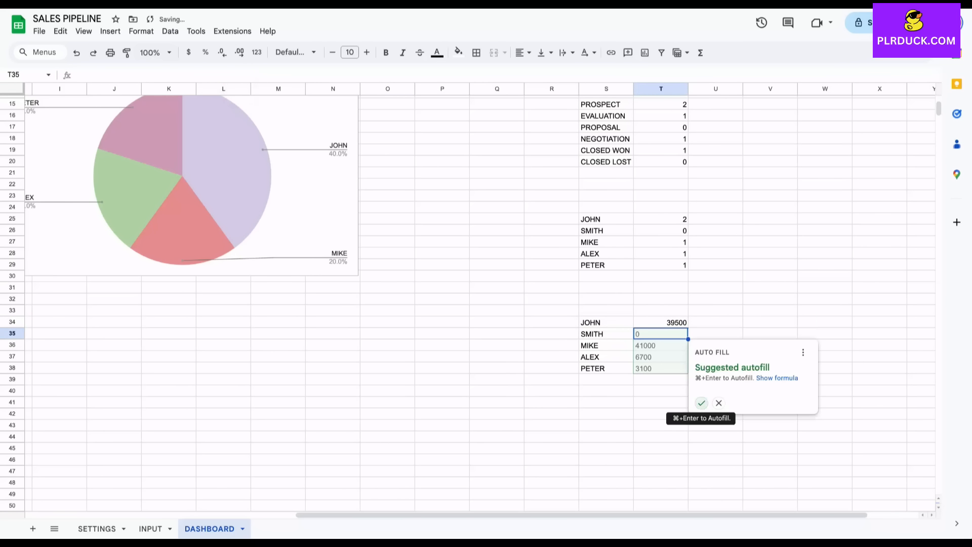
Autofill the formula for the other four reps and format the five totals as dollars.
left_click(701, 403)
key("Up")
key("shift+Down")
key("shift+Down")
key("shift+Down")
key("shift+Down")
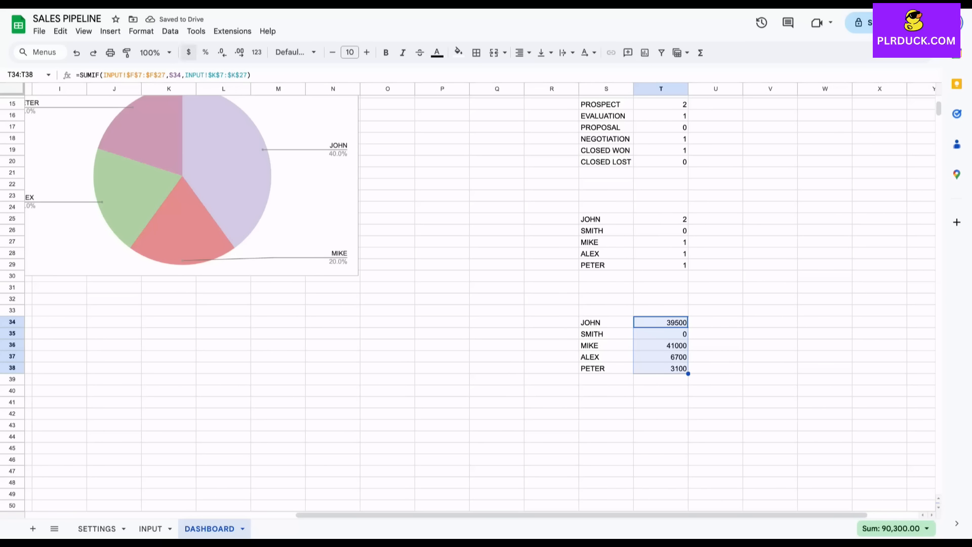
left_click(188, 52)
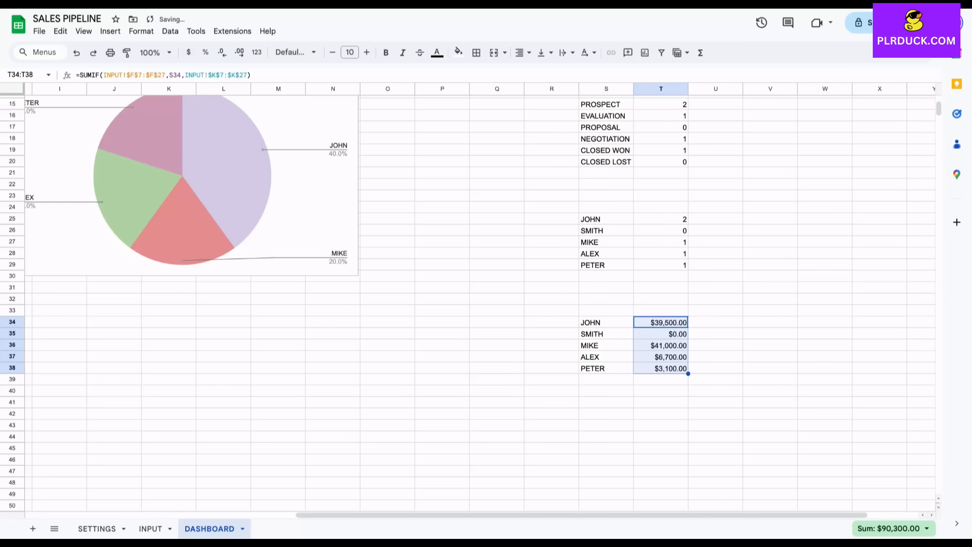
left_click(715, 345)
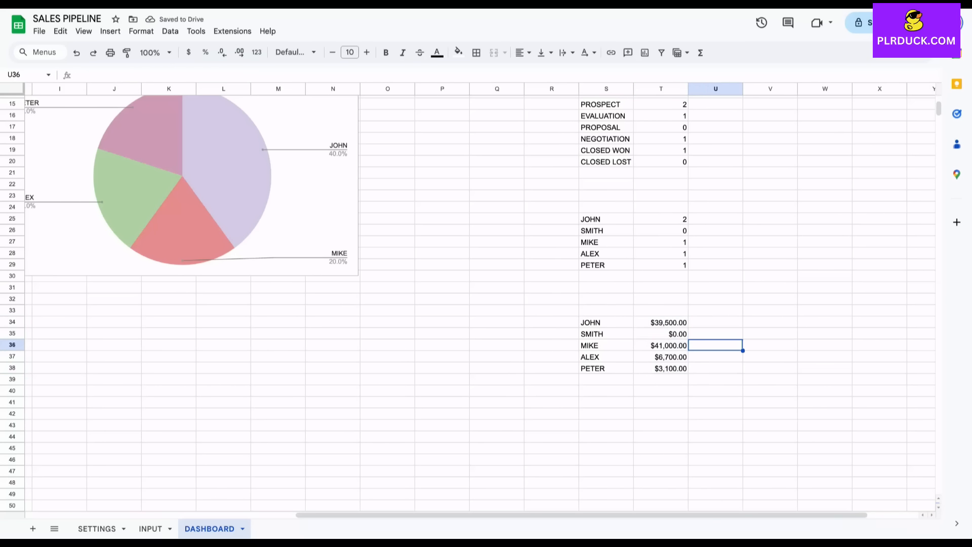
Select the names and totals table S34:T38.
left_click_drag(606, 323, 715, 379)
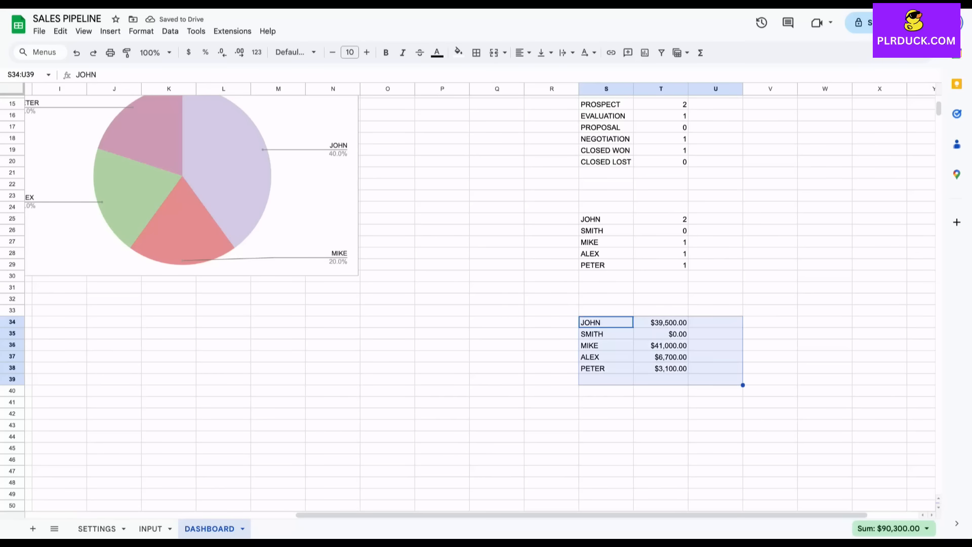
left_click(770, 357)
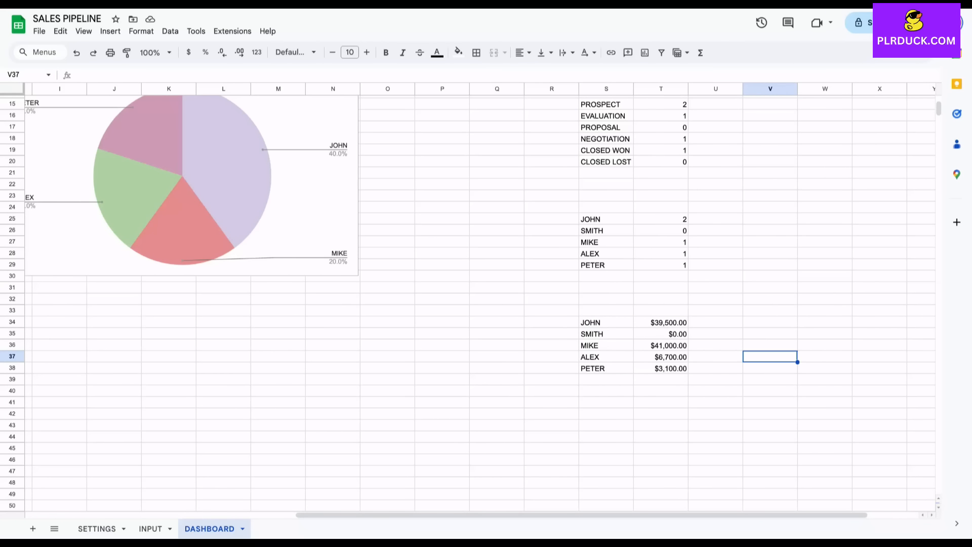
left_click_drag(606, 323, 661, 368)
left_click(110, 31)
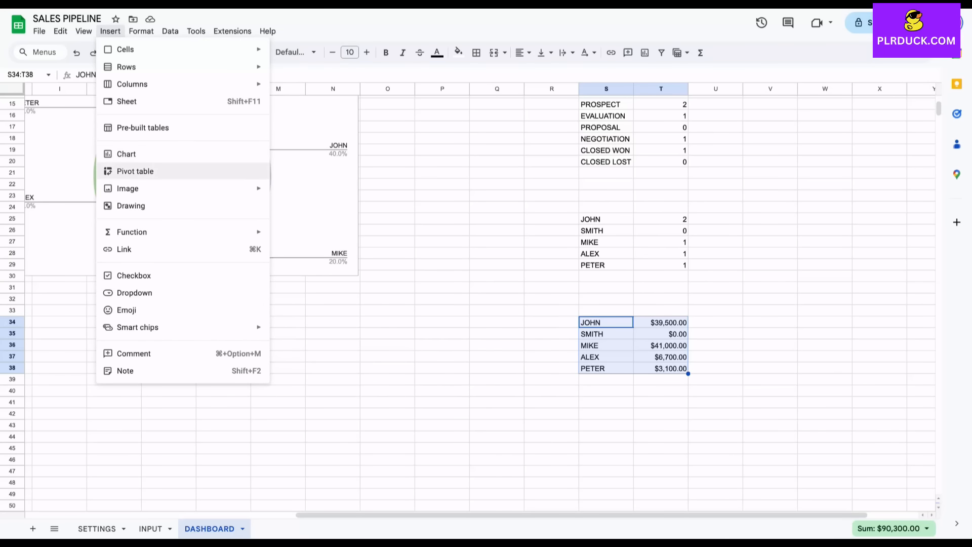
Insert a horizontal bar chart of S34:T38 and place it beneath the status column chart.
left_click(126, 154)
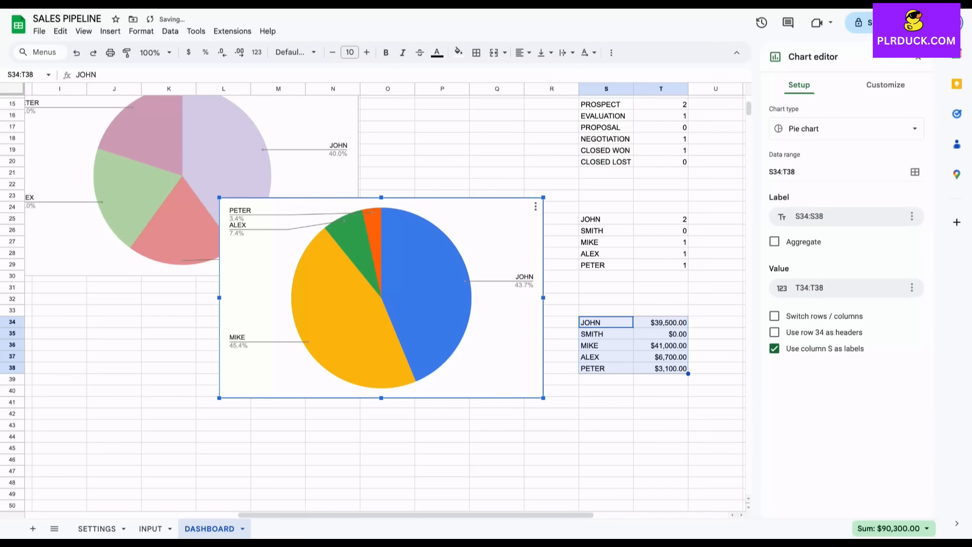
left_click(846, 129)
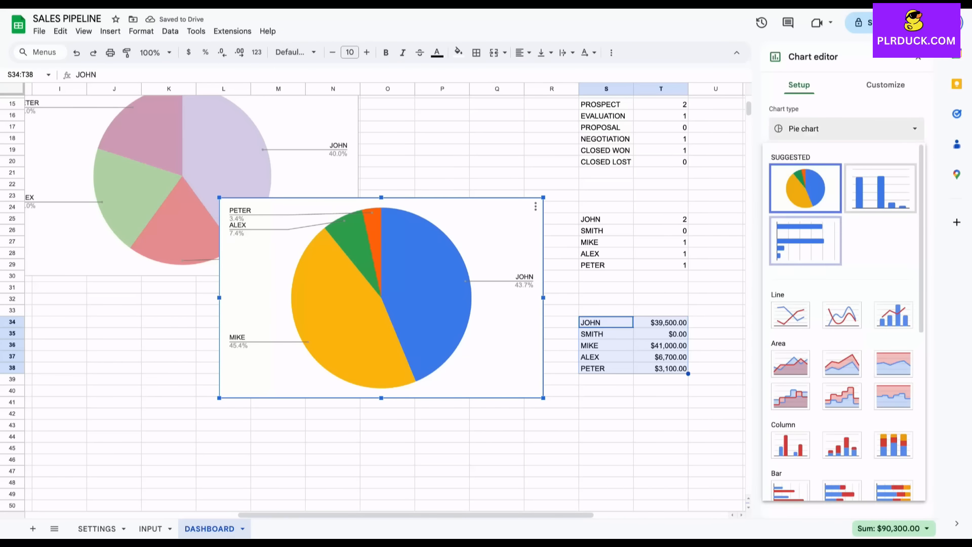
left_click(805, 241)
scroll(253, 395, "left", 8)
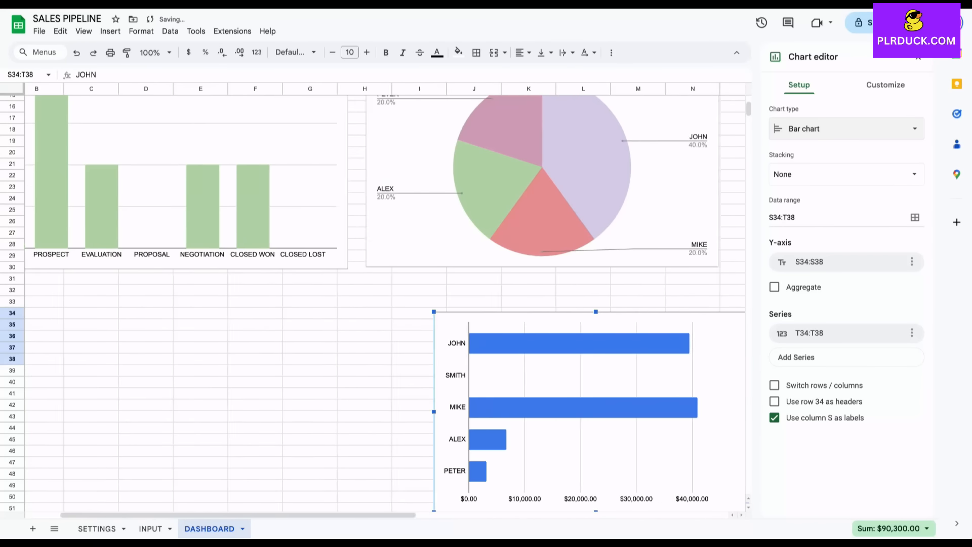
left_click_drag(525, 378, 148, 347)
left_click_drag(393, 385, 760, 385)
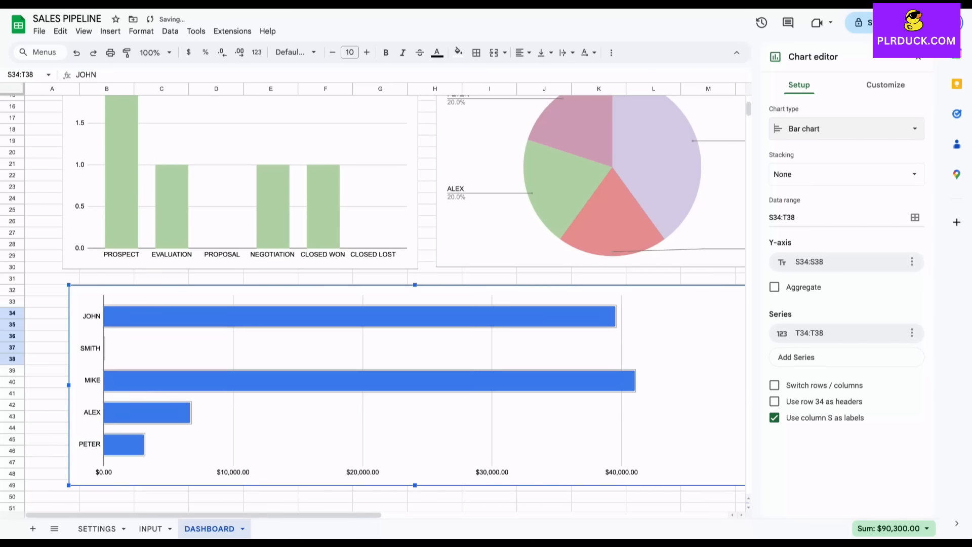
scroll(384, 304, "down", 2)
scroll(384, 303, "right", 1)
left_click_drag(662, 371, 662, 395)
left_click(598, 373)
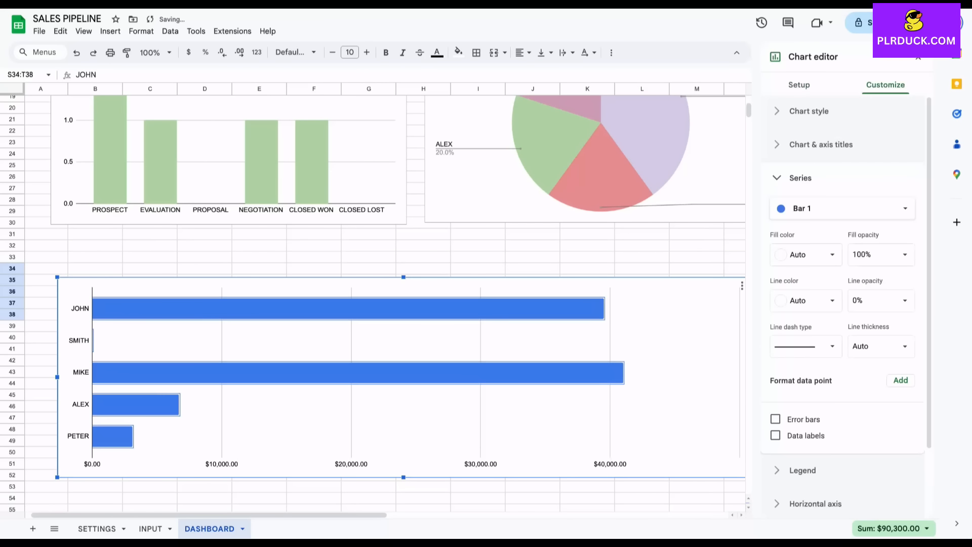
Colour the bar chart's bars light blue.
left_click(806, 255)
left_click(829, 329)
left_click(806, 255)
left_click(862, 329)
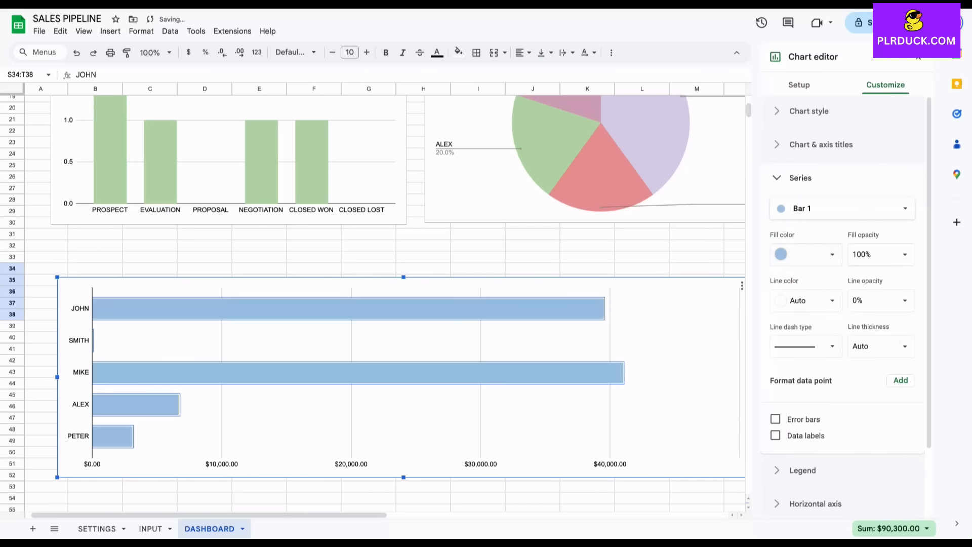
left_click(642, 246)
Title the bar chart 'DEAL VALUE BY SALES RERESENTATIVES'.
double_click(631, 337)
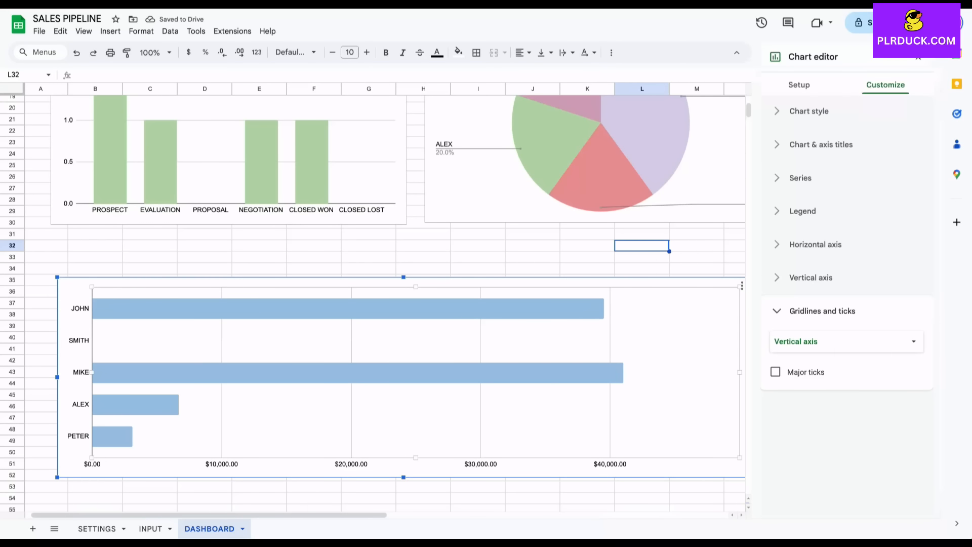
left_click(820, 144)
left_click(777, 232)
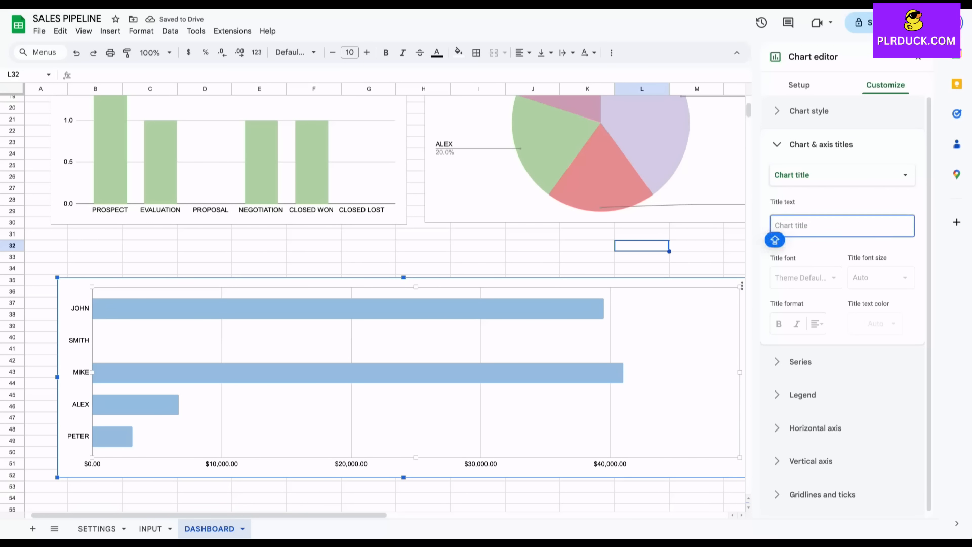
type("DEAL VALUE BY SALES RERESENTATIVE")
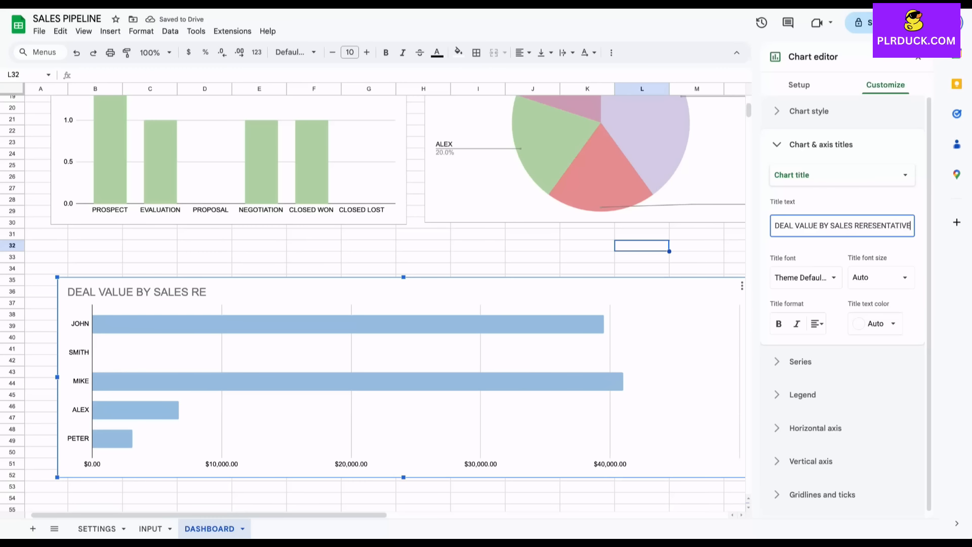
type("S")
left_click(697, 257)
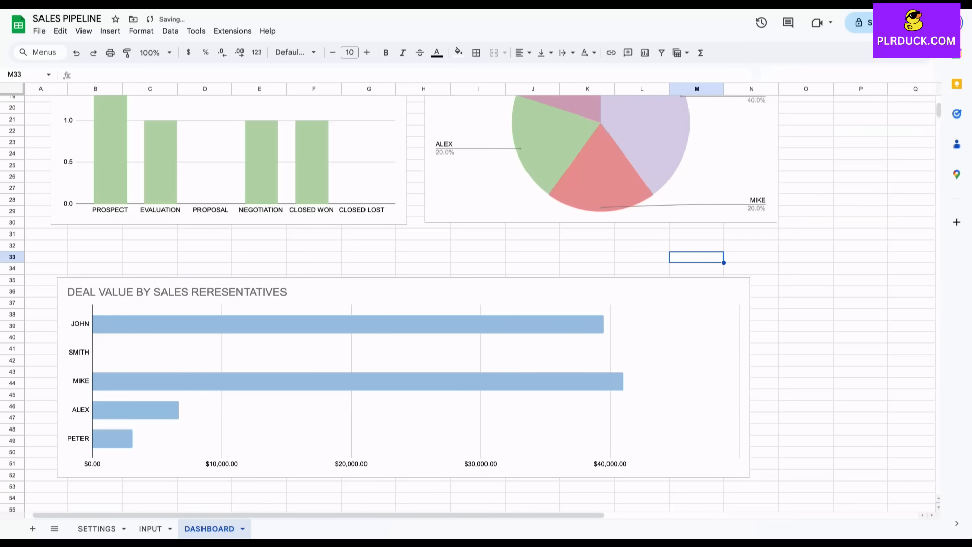
Move the deal-value bar chart slightly higher and deselect it.
scroll(475, 303, "down", 3)
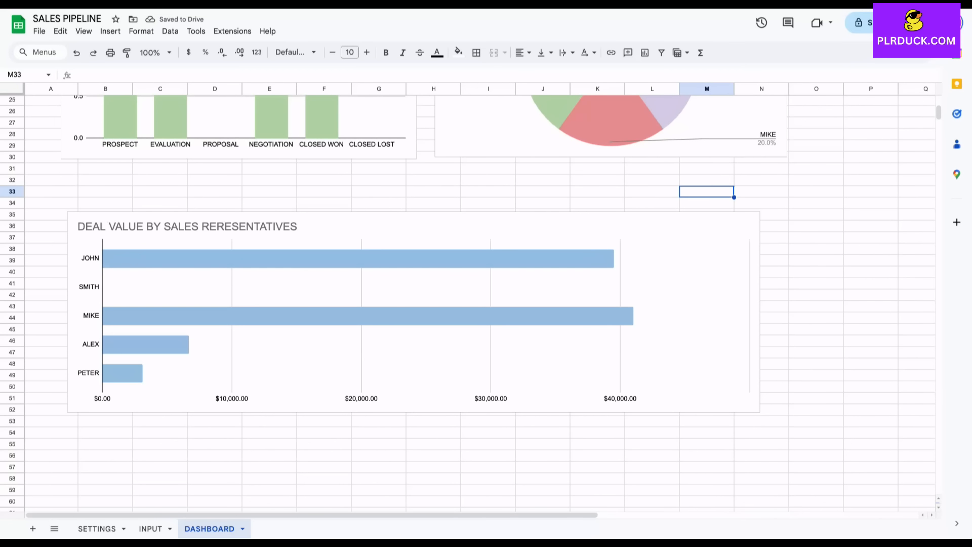
left_click_drag(445, 226, 445, 211)
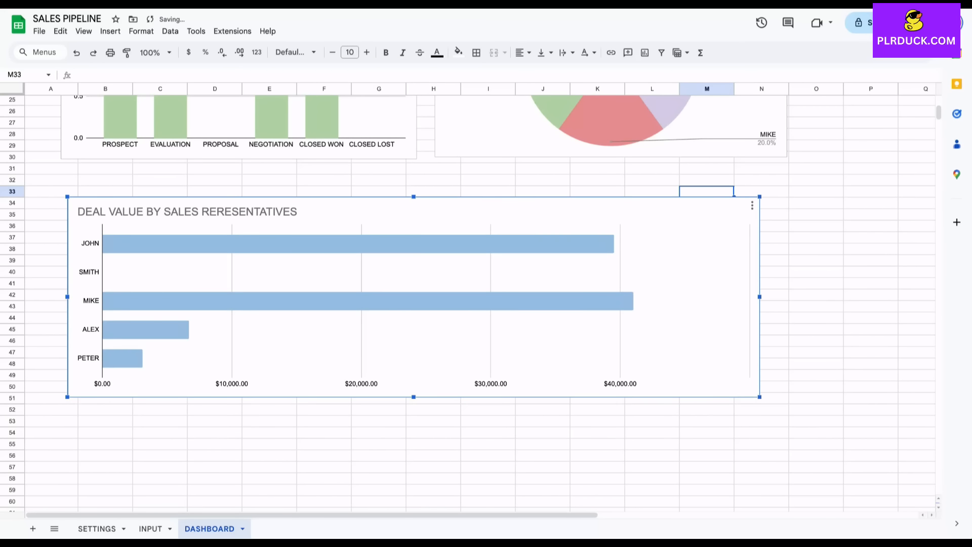
scroll(481, 299, "up", 1)
left_click(817, 262)
Review the finished dashboard, check the INPUT sheet data, and return to DASHBOARD.
scroll(817, 263, "up", 3)
scroll(481, 304, "up", 4)
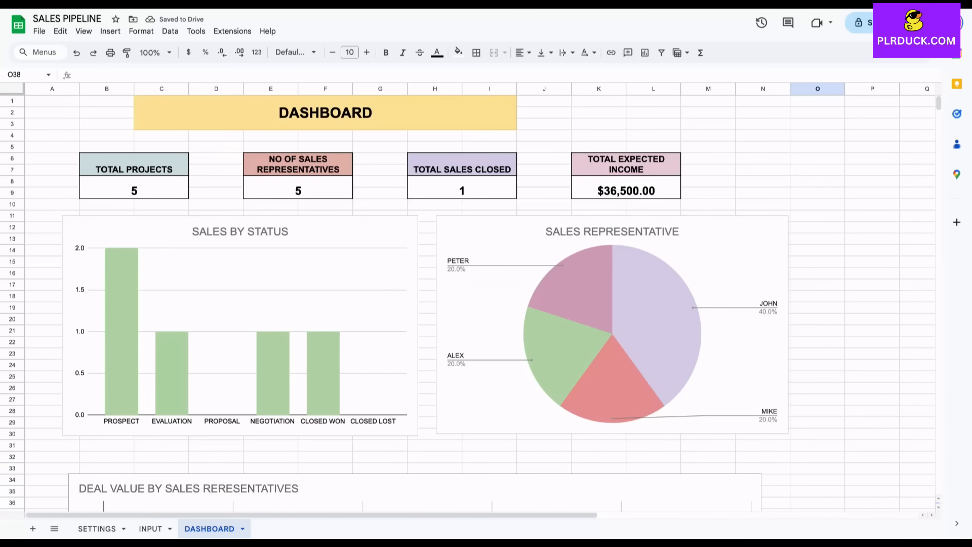
scroll(481, 304, "down", 4)
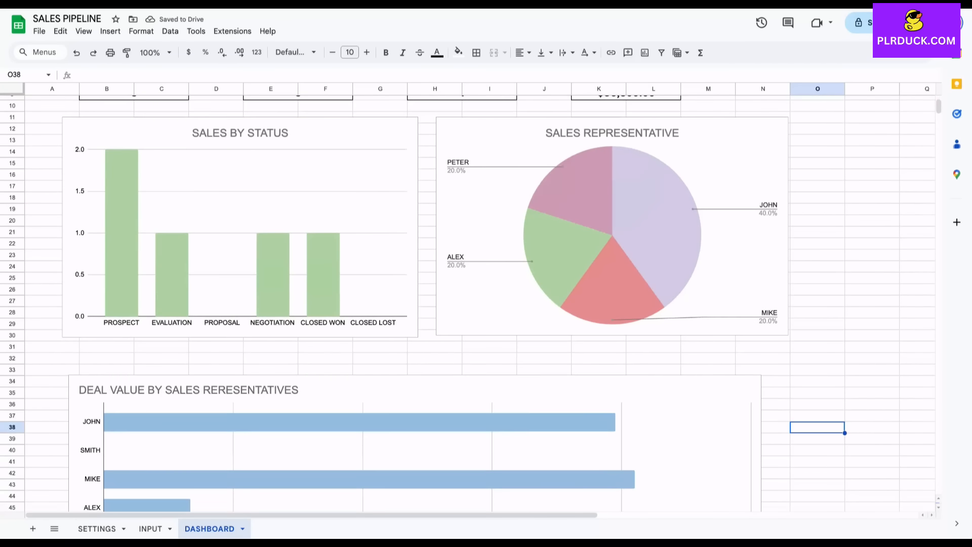
scroll(481, 304, "down", 6)
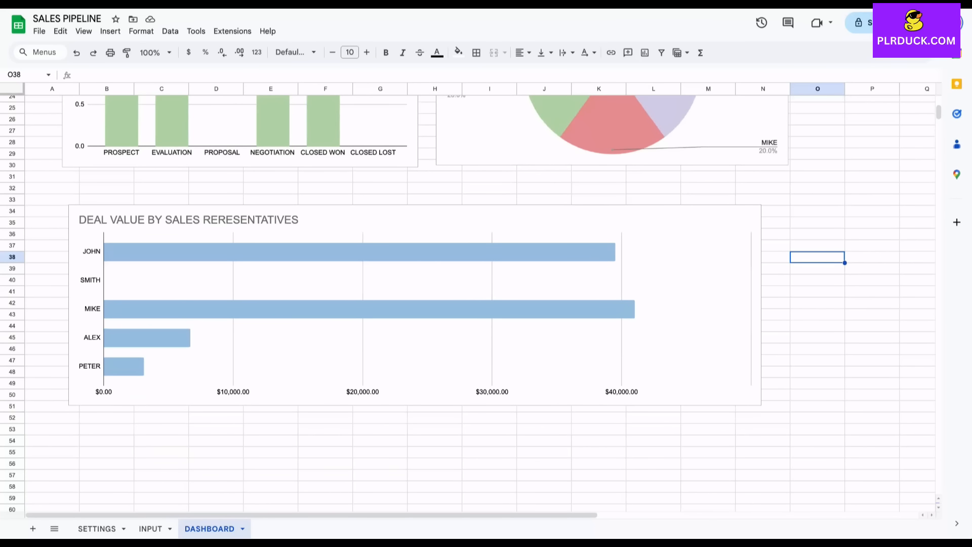
scroll(481, 303, "up", 10)
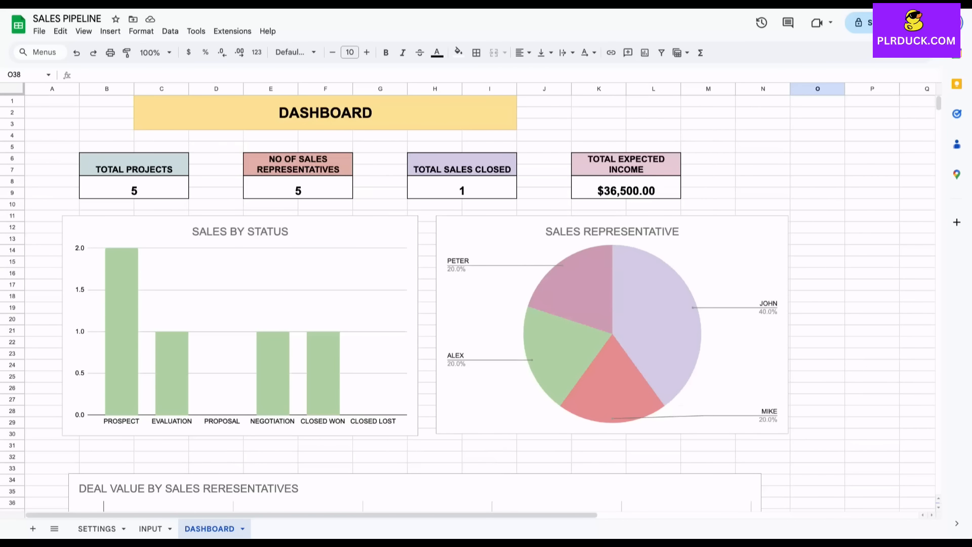
left_click(150, 529)
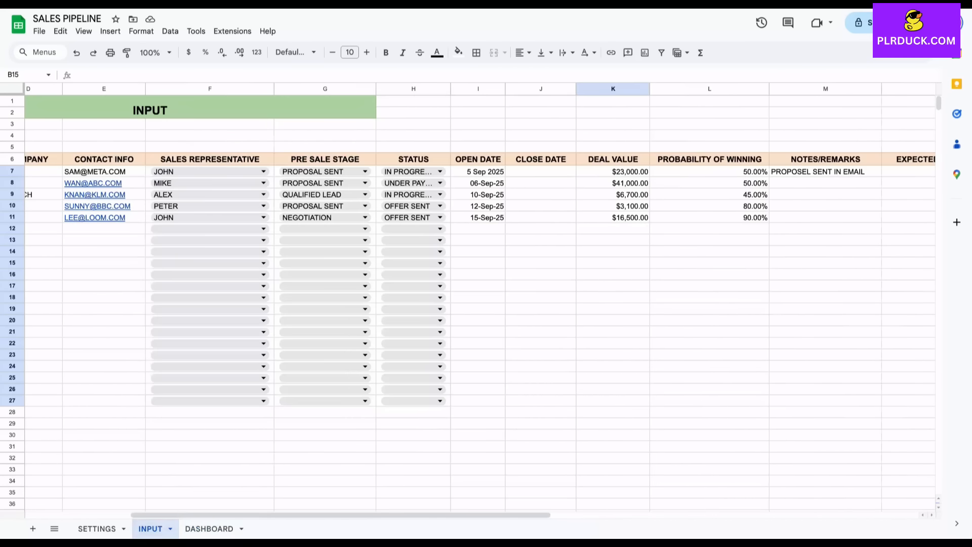
left_click(209, 528)
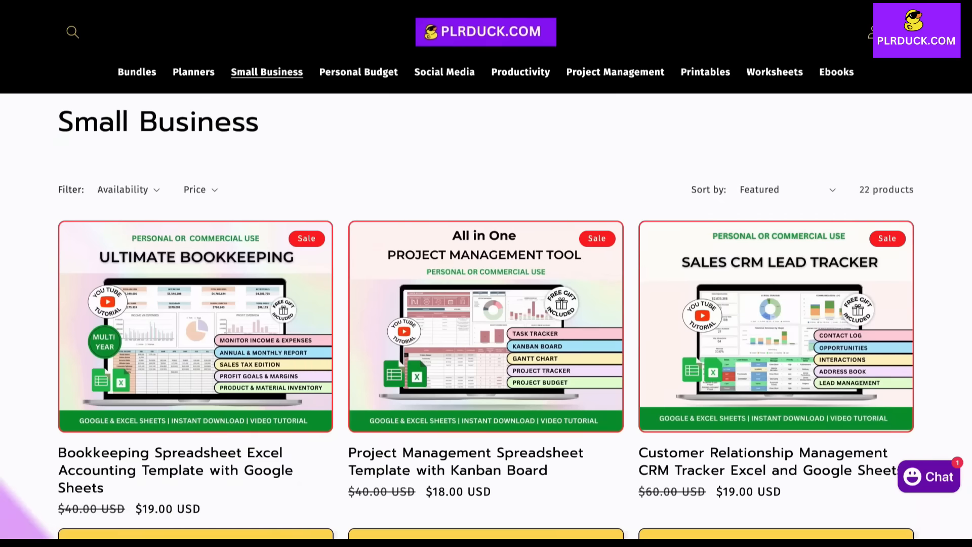
scroll(486, 274, "down", 9)
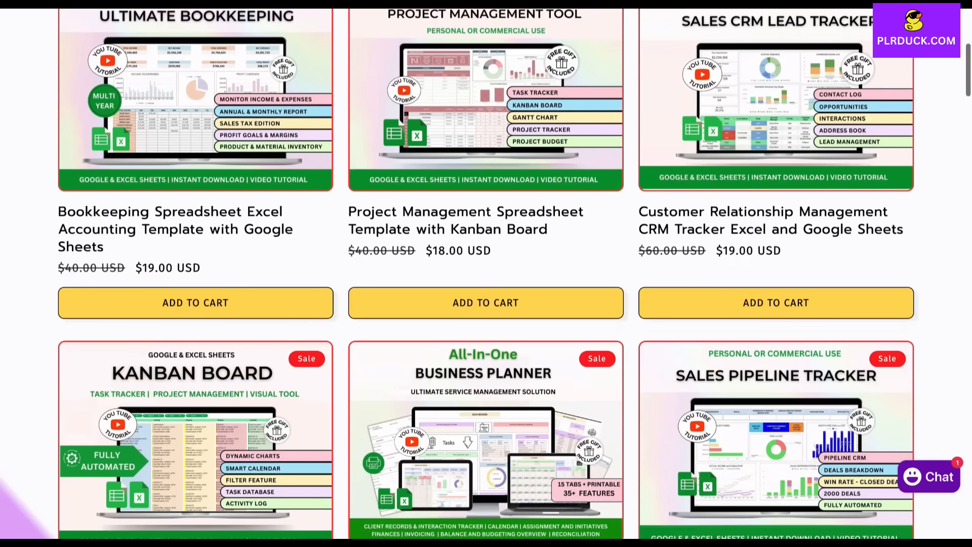
scroll(486, 274, "down", 7)
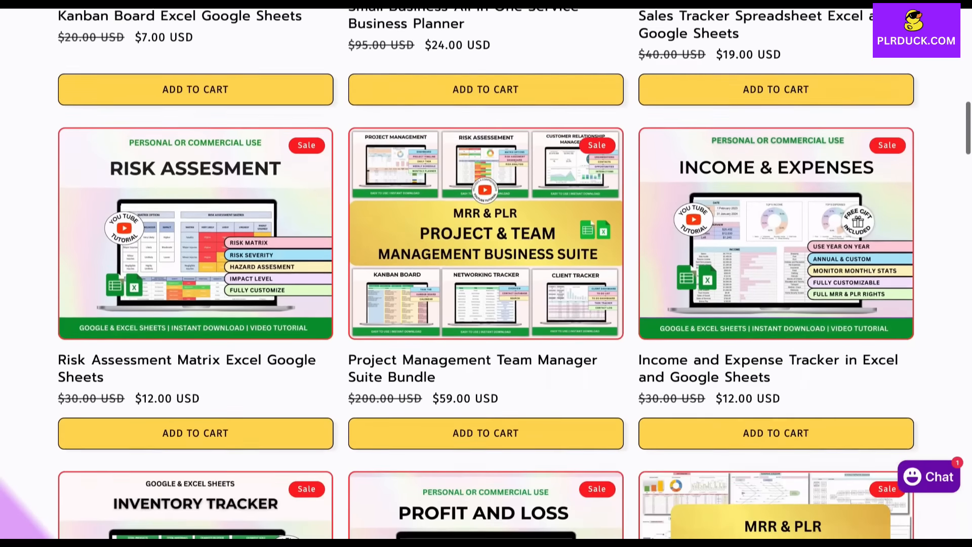
scroll(486, 273, "down", 11)
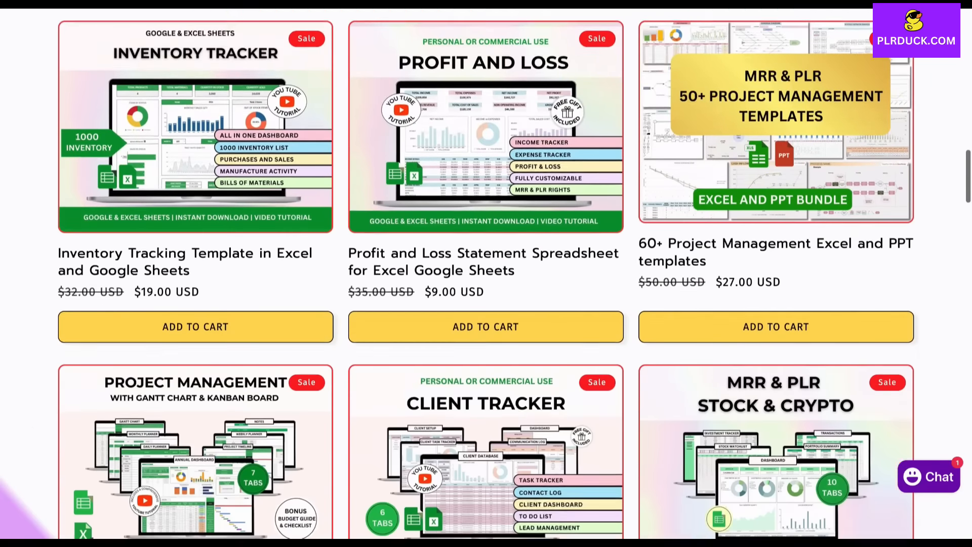
scroll(486, 273, "down", 7)
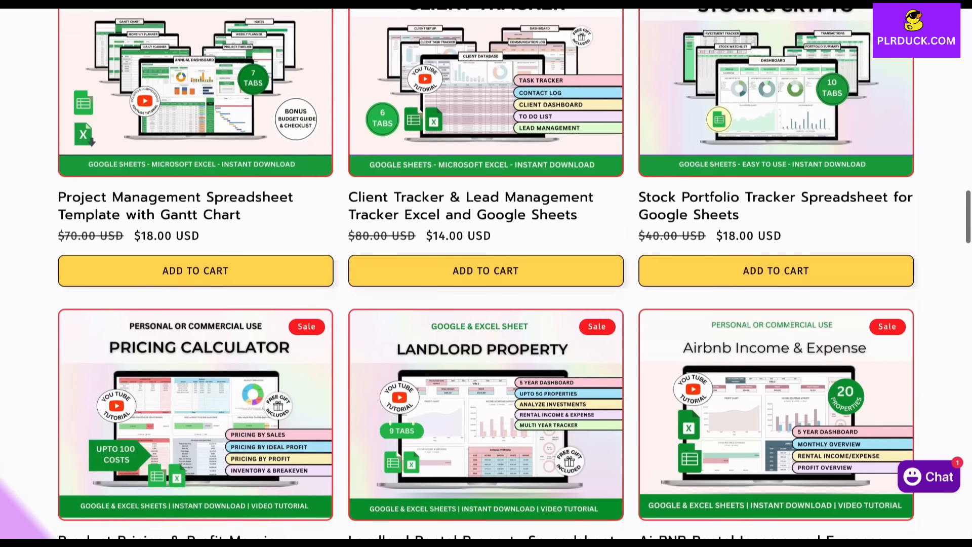
scroll(486, 274, "down", 5)
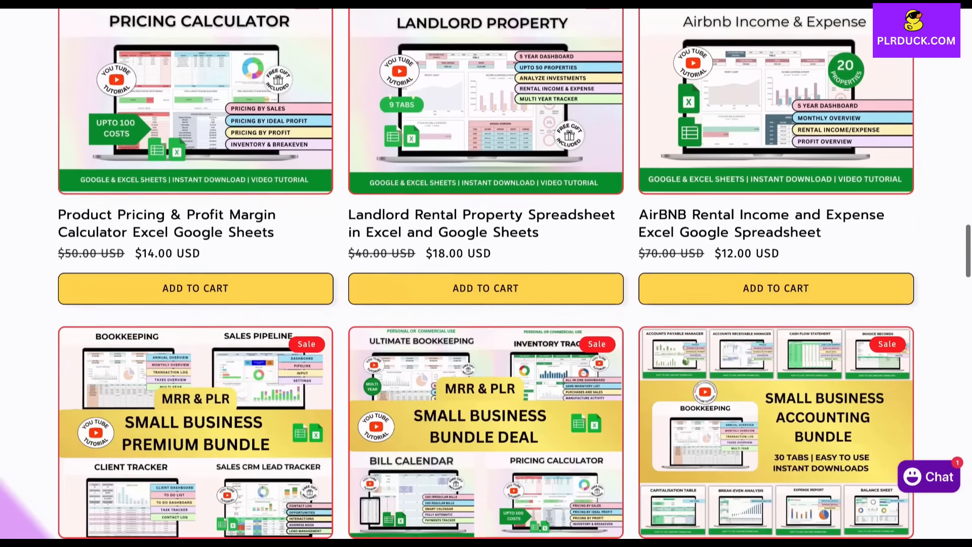
scroll(486, 274, "down", 5)
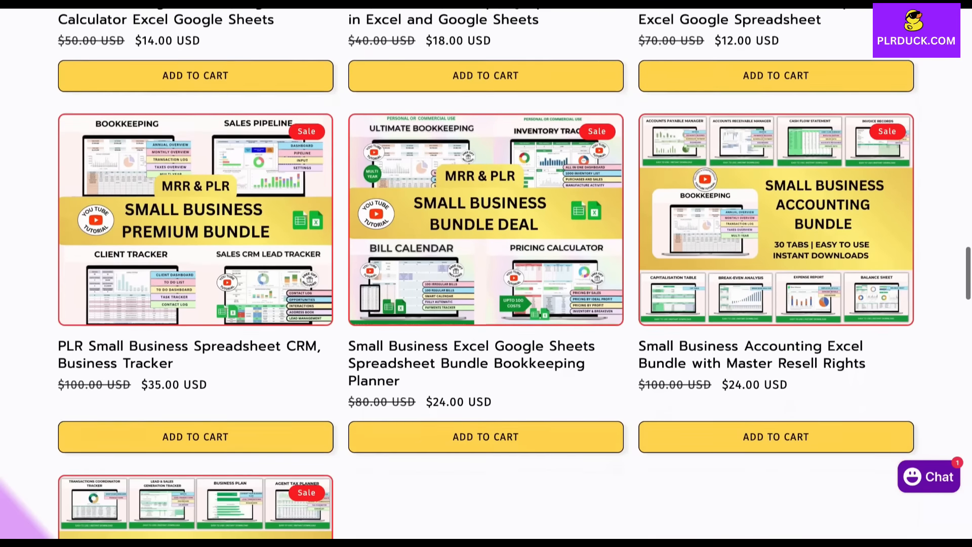
scroll(487, 274, "down", 3)
scroll(486, 274, "up", 6)
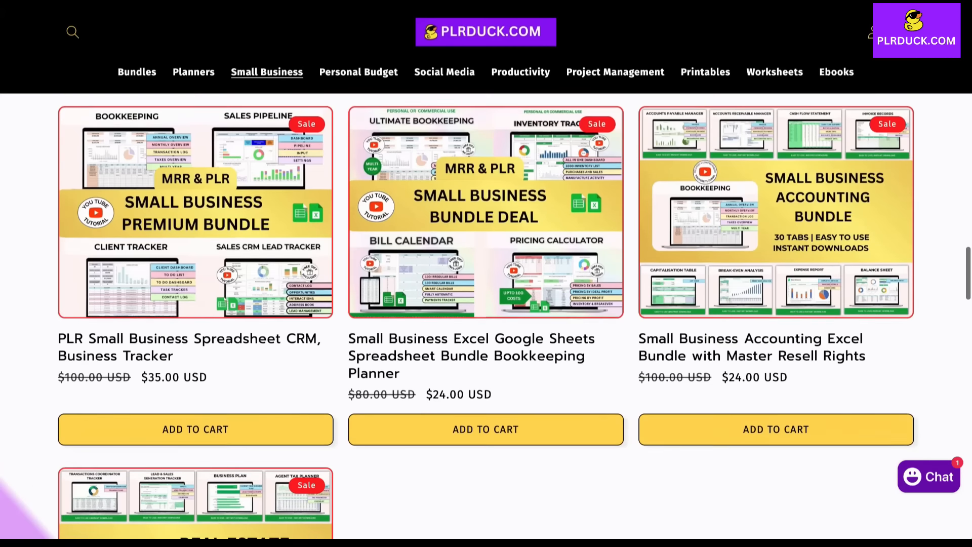
scroll(486, 274, "up", 3)
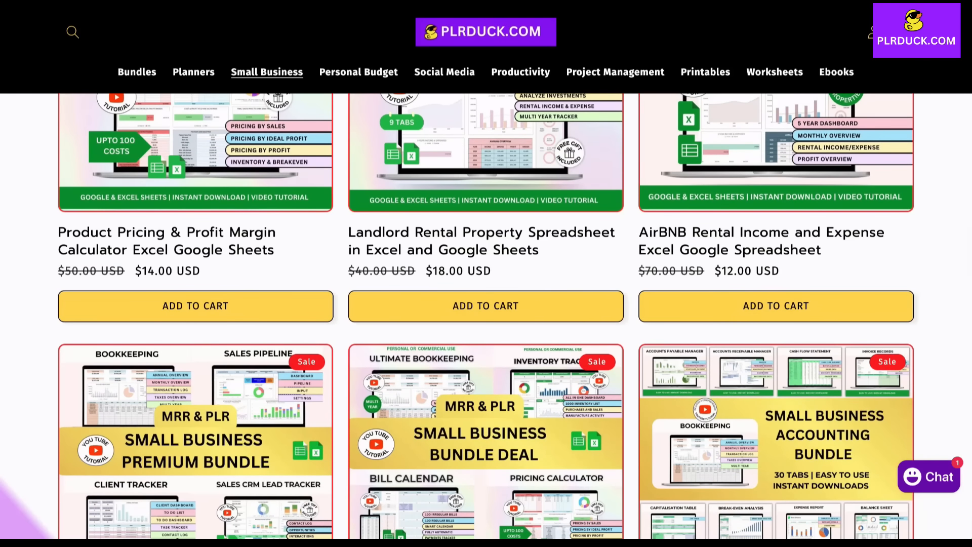
scroll(486, 273, "up", 1)
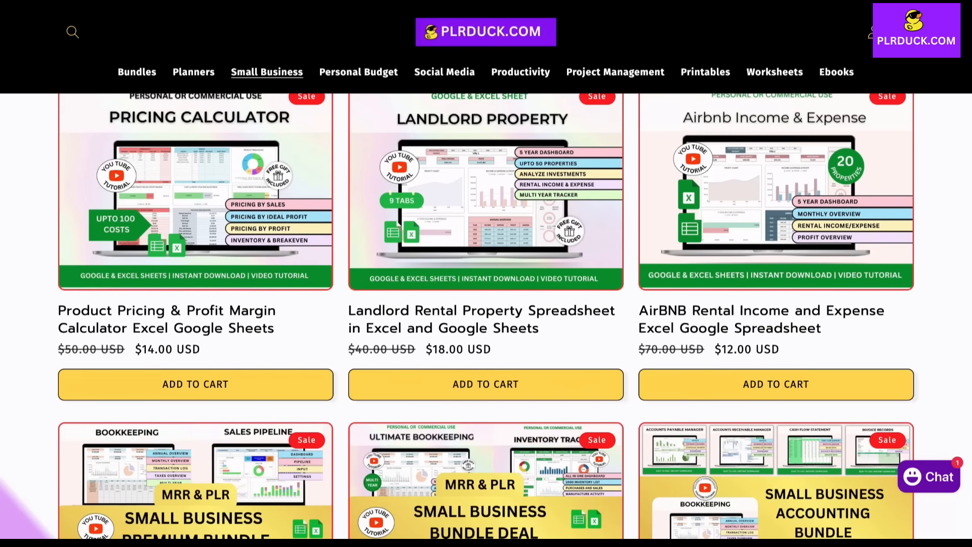
scroll(486, 273, "up", 5)
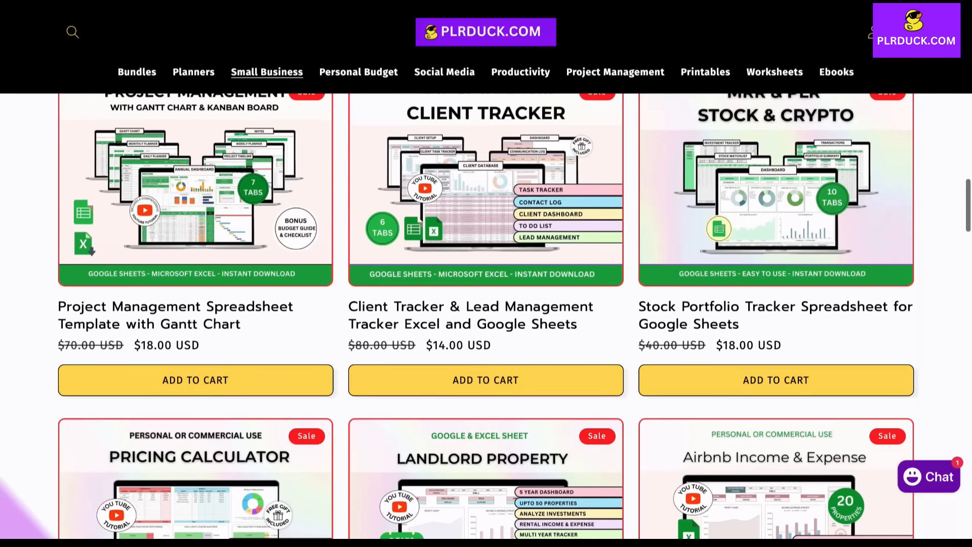
scroll(486, 314, "up", 5)
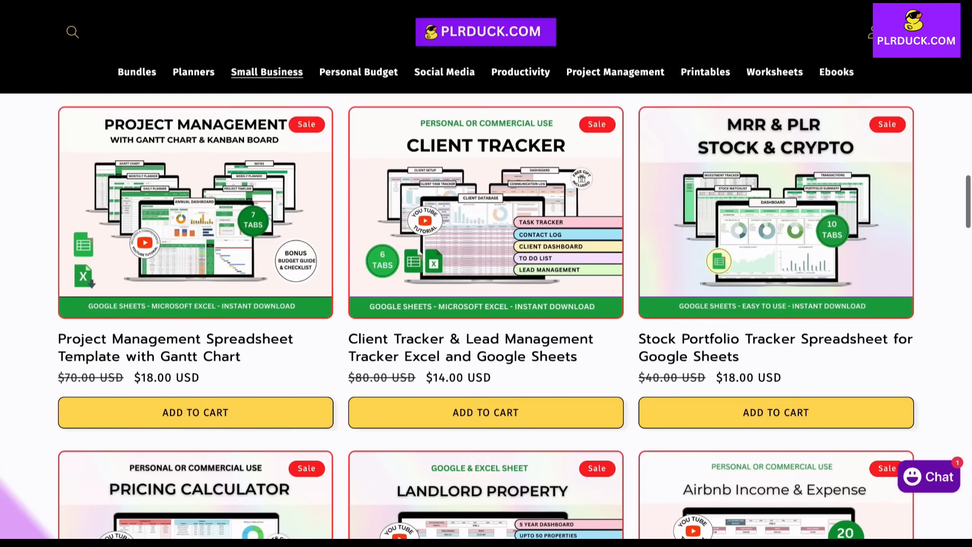
scroll(486, 314, "up", 4)
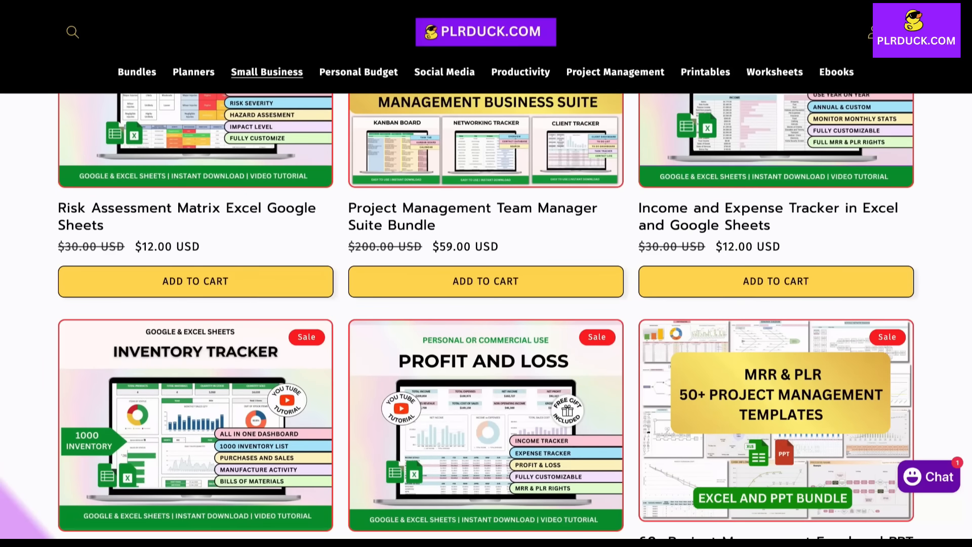
scroll(486, 314, "up", 4)
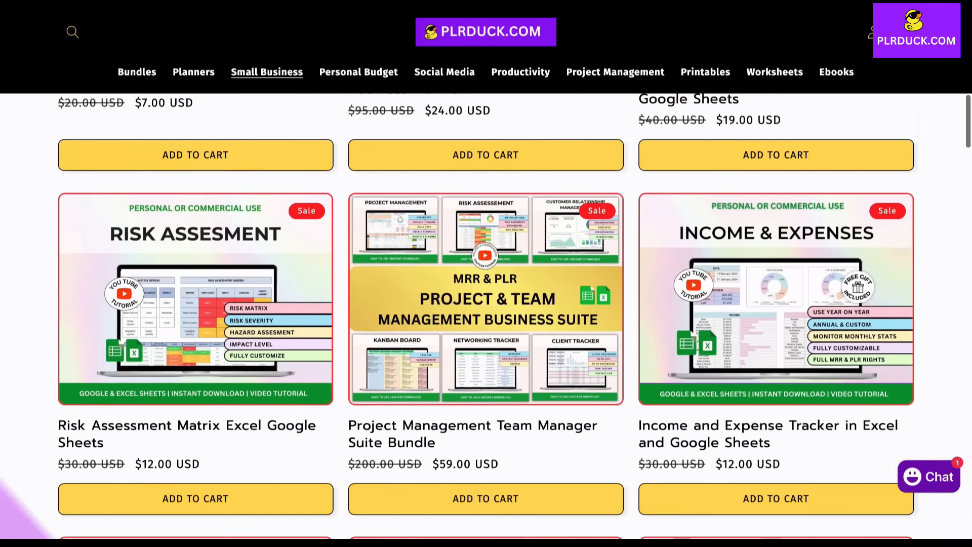
scroll(486, 314, "up", 4)
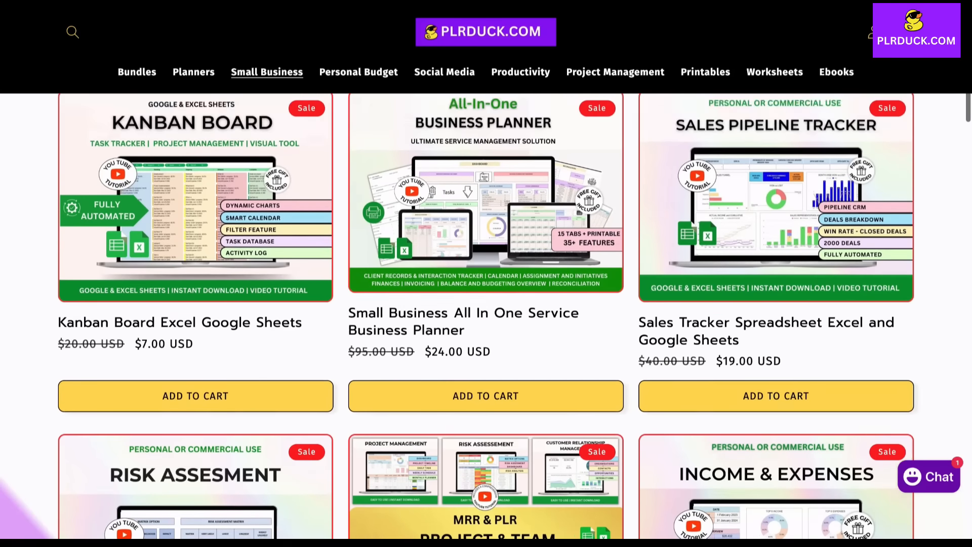
scroll(486, 313, "up", 6)
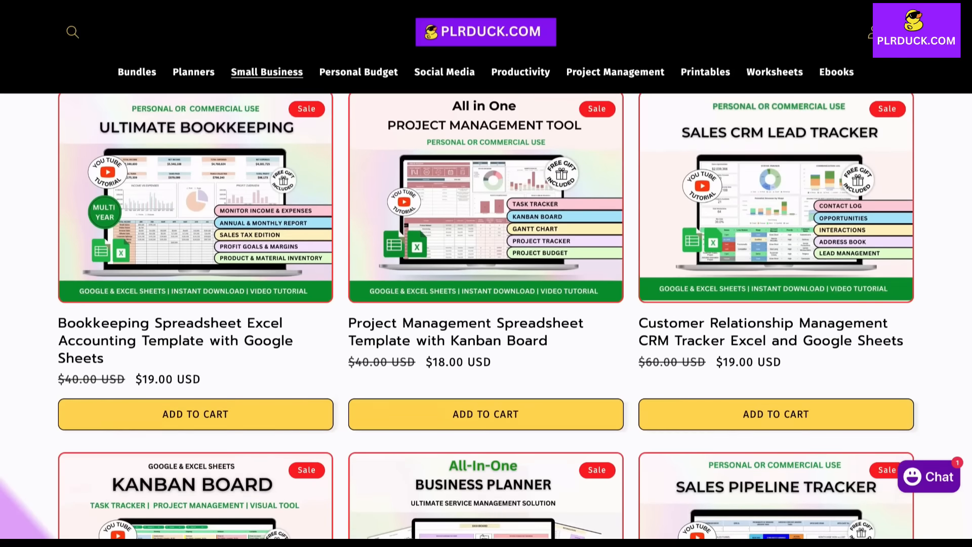